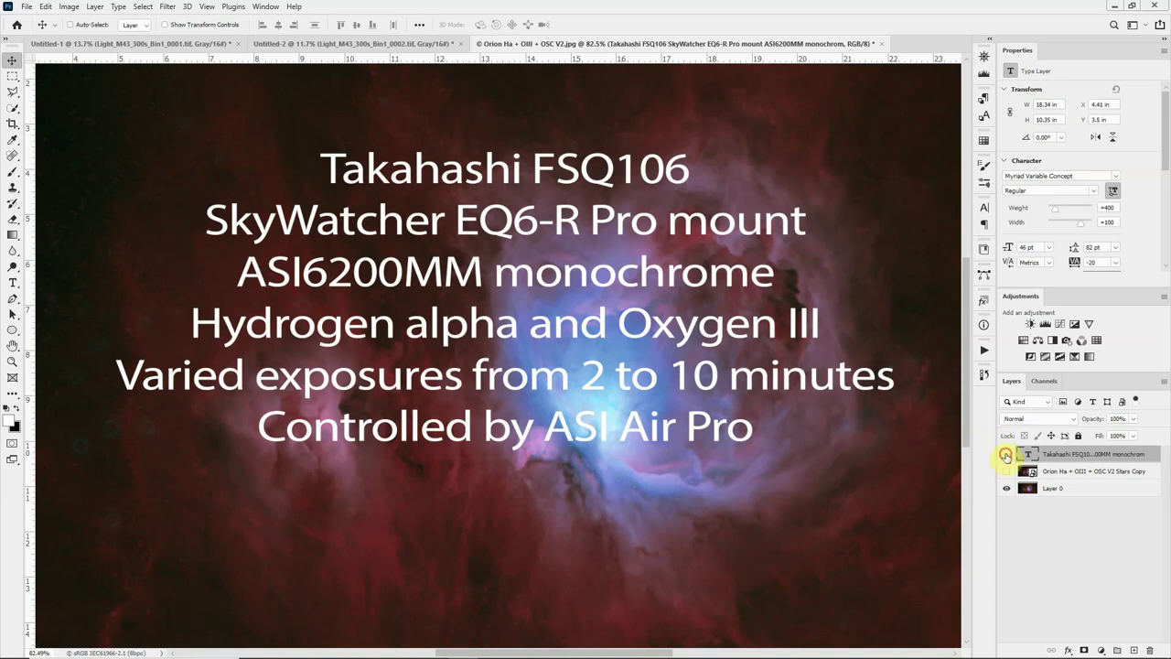
# - Turn on the Stars Copy layer so stars cover the nebula, keeping the equipment caption visible
pyautogui.click(1007, 455)
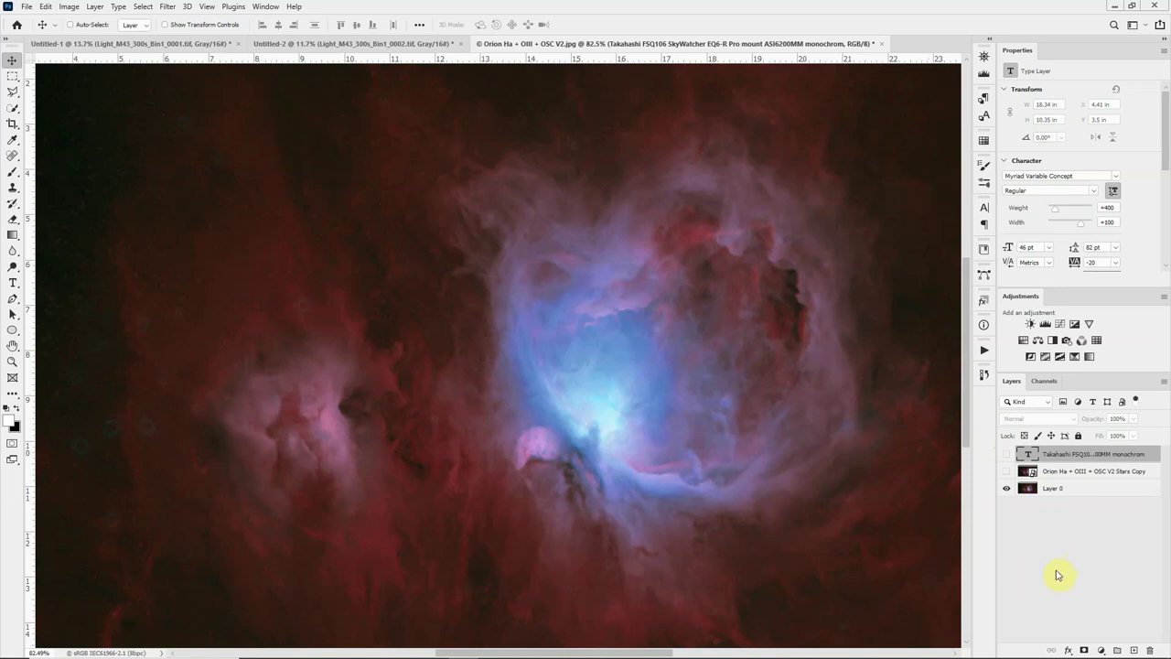
pyautogui.click(1005, 473)
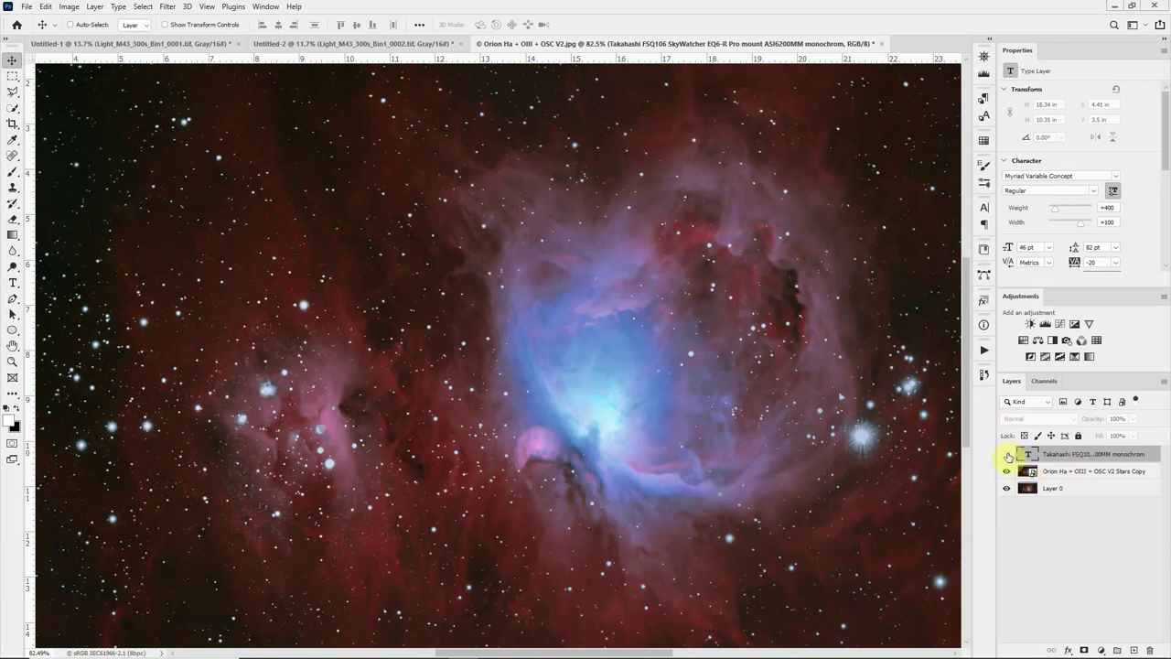
pyautogui.click(1007, 455)
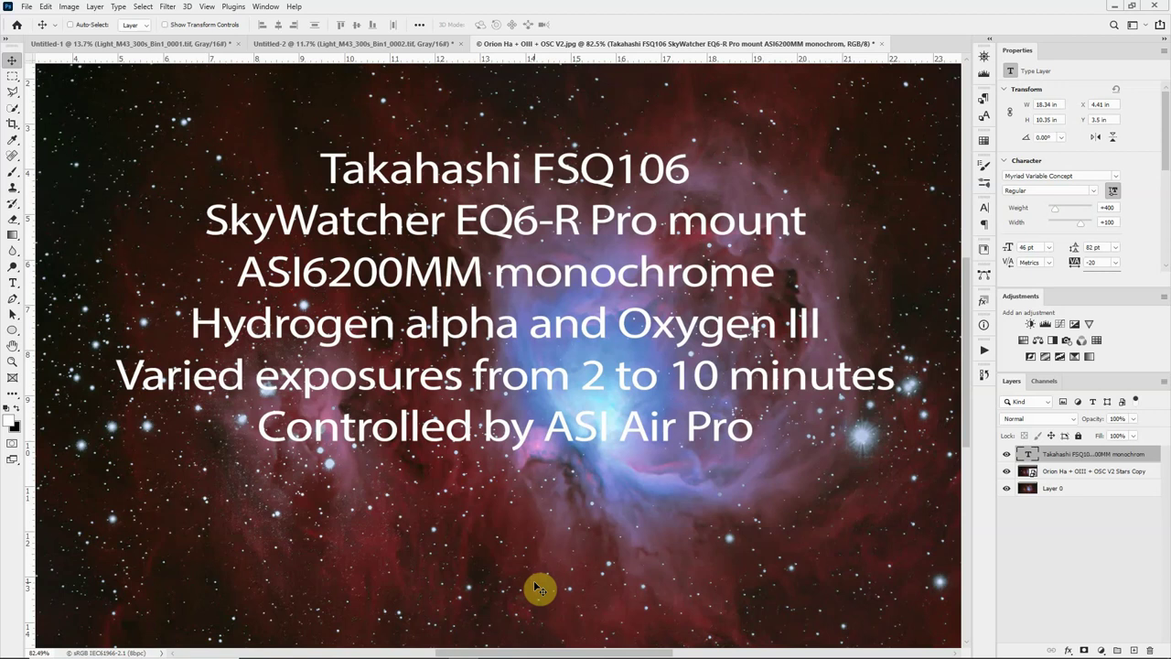
pyautogui.moveTo(505, 652)
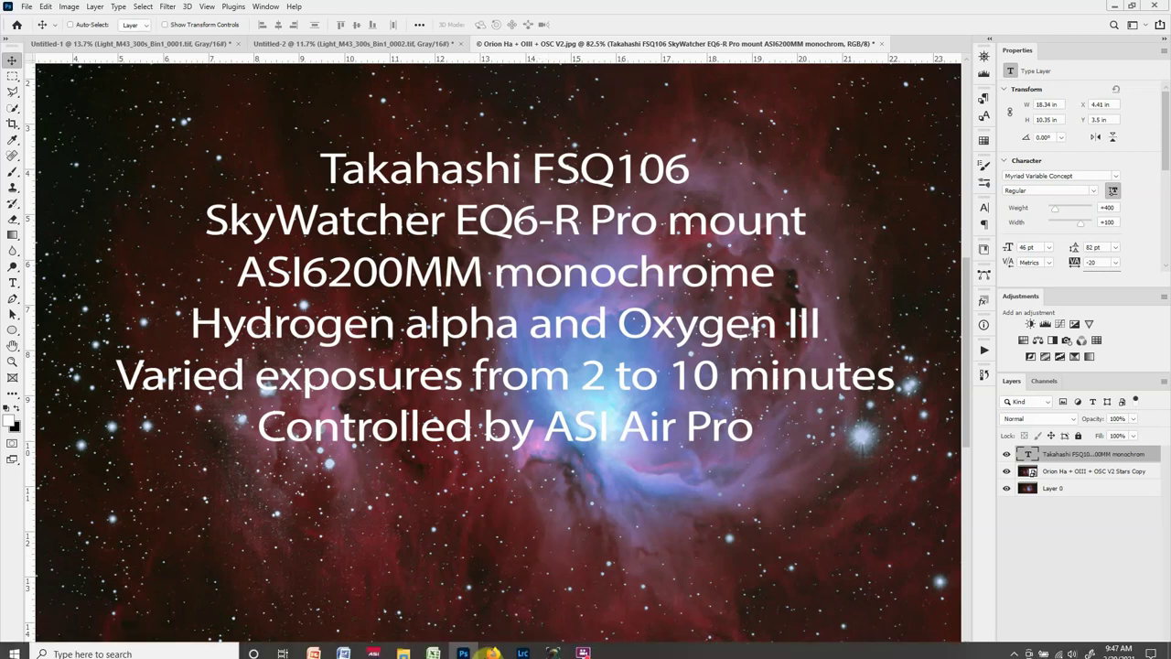
# - Bring FITS Liberator forward with Light_M43_600s_Bin1_0005.fit and open its stretch function list
pyautogui.click(555, 648)
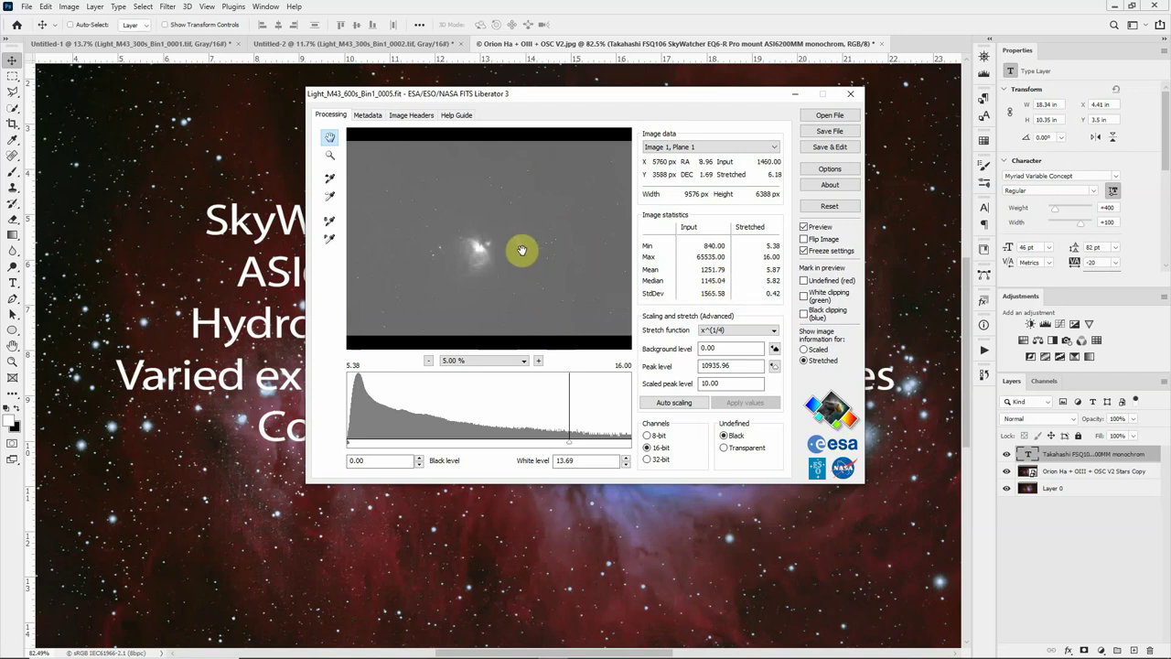
pyautogui.click(830, 117)
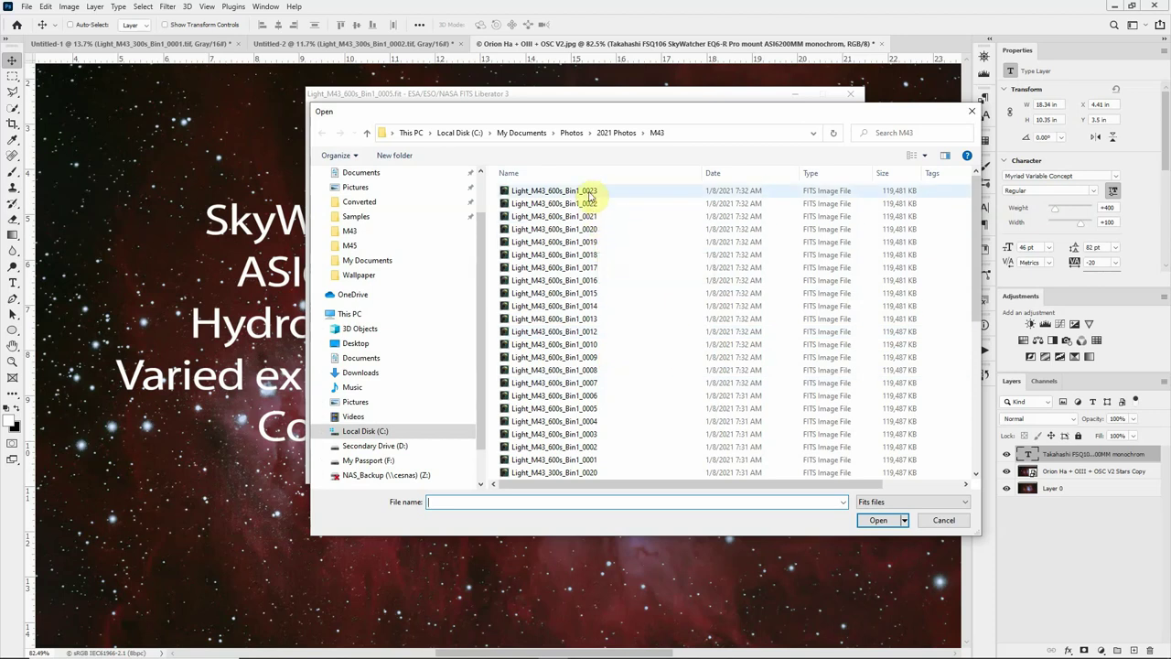
pyautogui.click(943, 519)
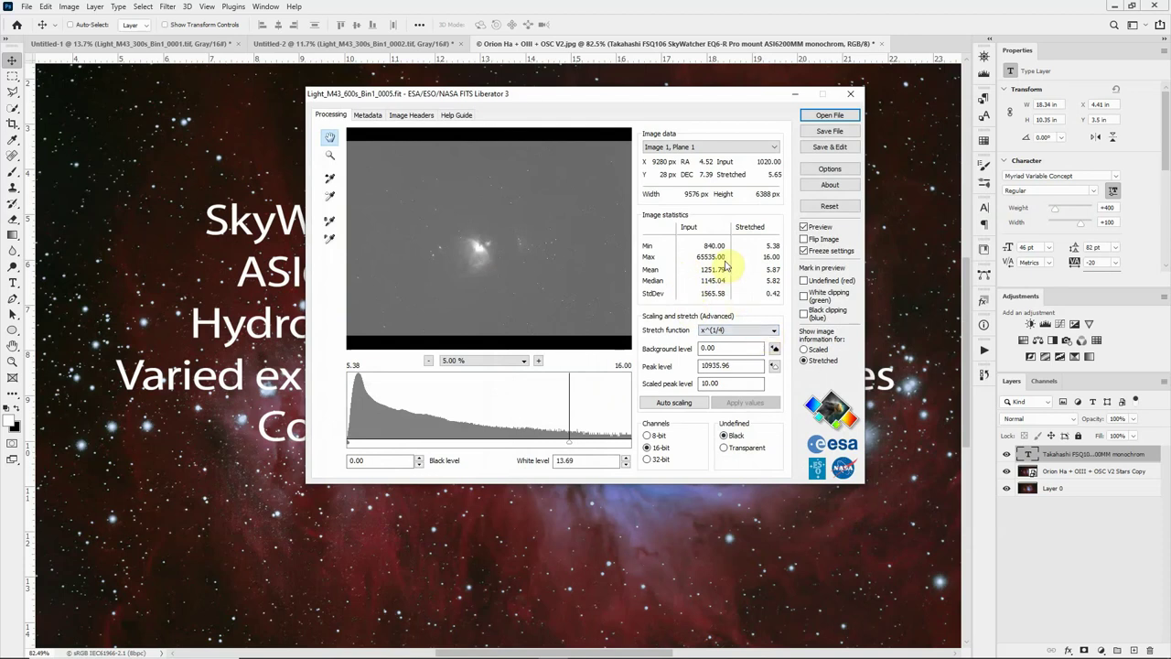
pyautogui.click(746, 333)
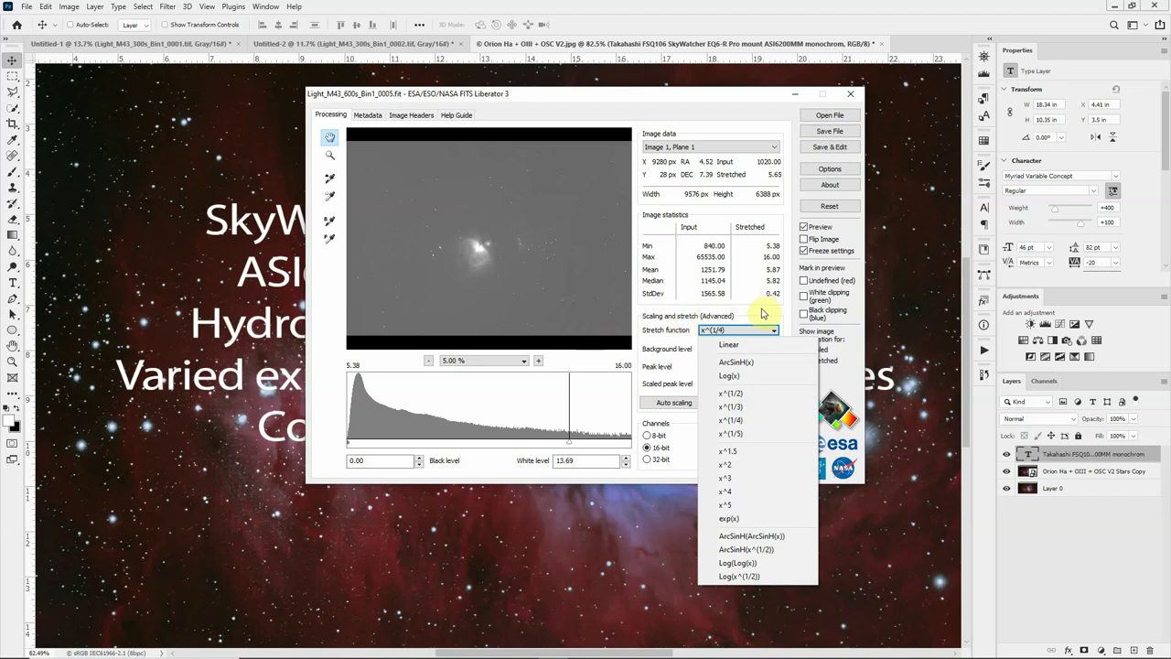
# - Keep the x^(1/4) stretch, set the white level to about 13.55, and close FITS Liberator
pyautogui.click(737, 421)
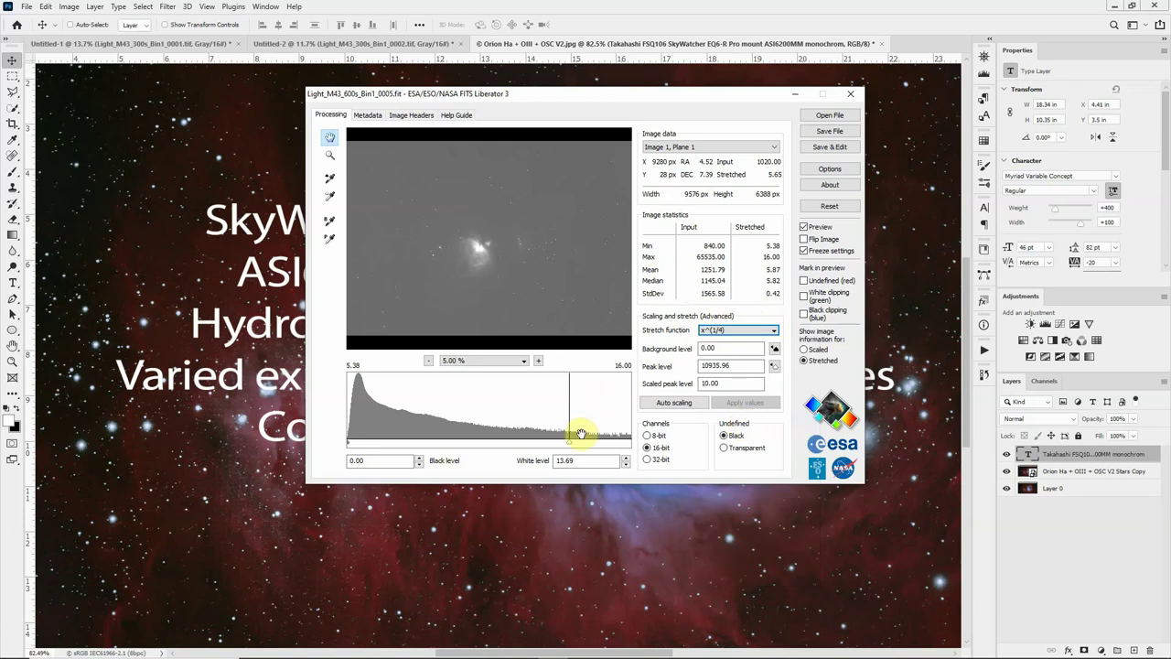
pyautogui.moveTo(568, 441)
pyautogui.mouseDown()
pyautogui.moveTo(585, 445)
pyautogui.moveTo(534, 448)
pyautogui.mouseUp()
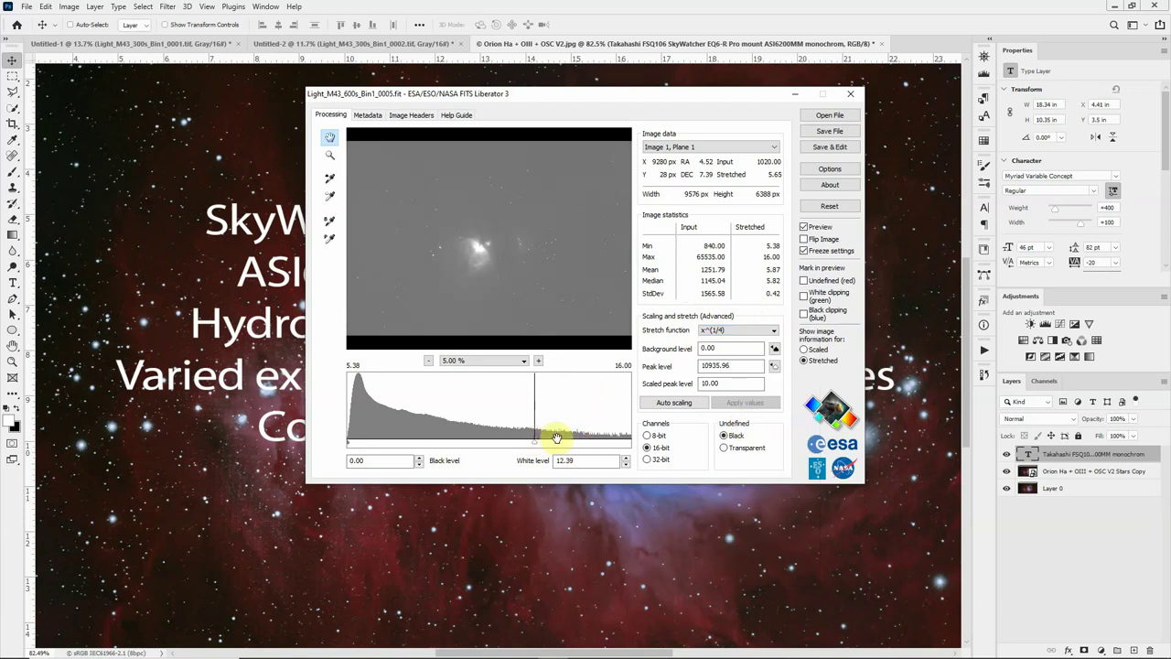
pyautogui.moveTo(534, 446); pyautogui.dragTo(566, 445)
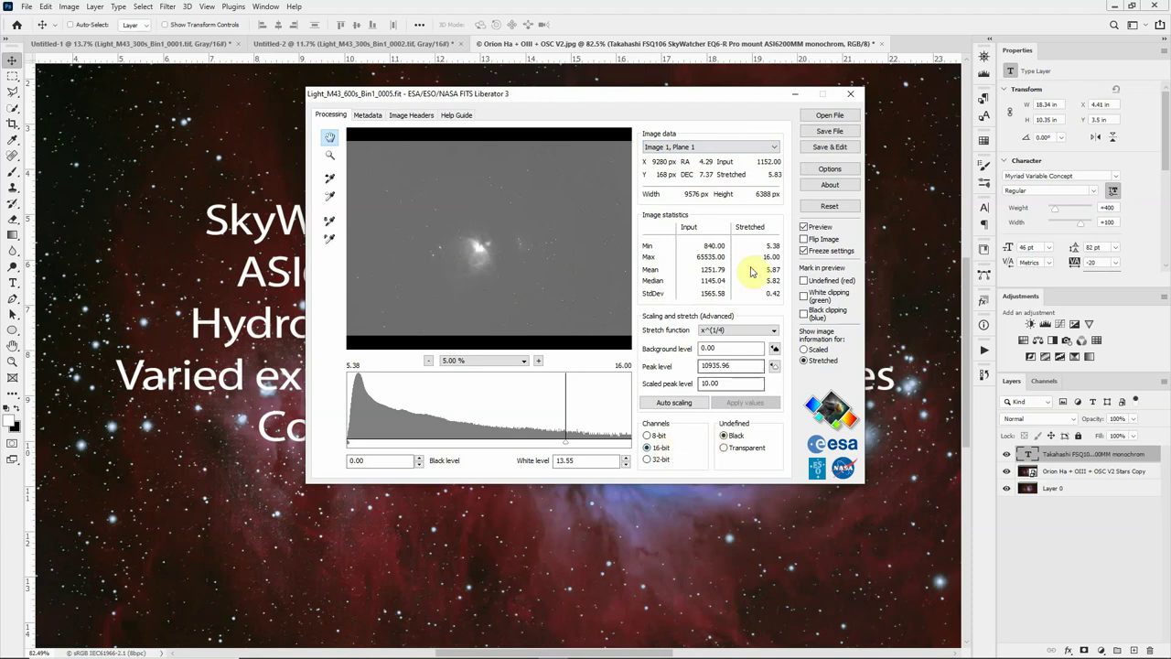
pyautogui.click(852, 95)
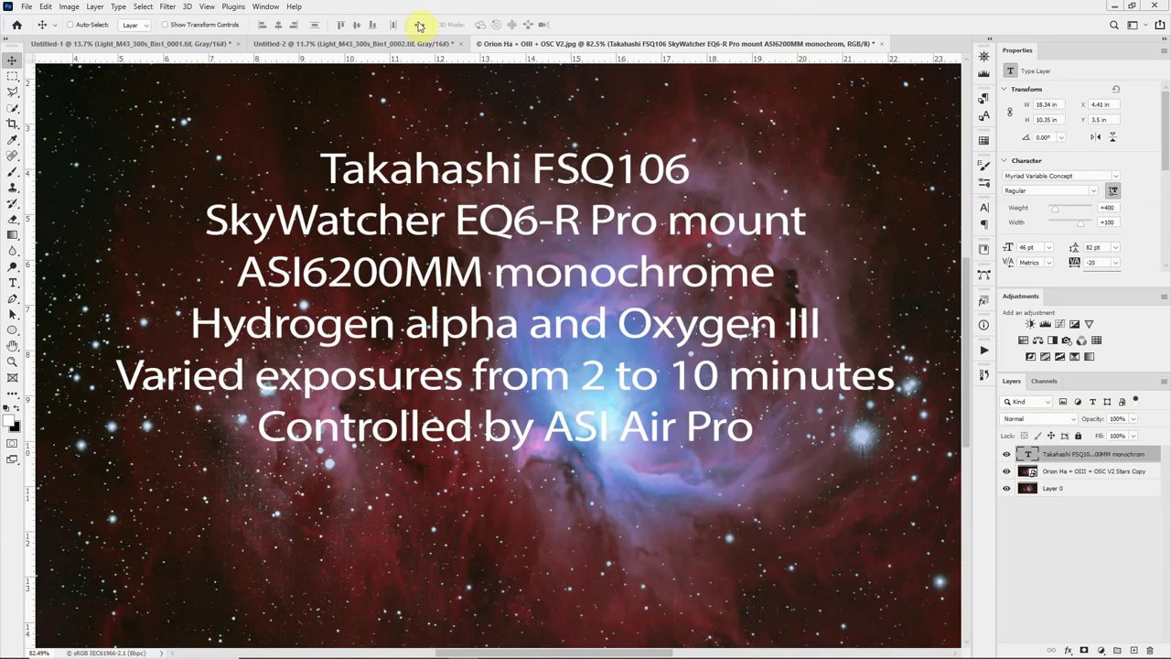
# - Switch between Untitled-1 and Untitled-2, ending on the three-layer Untitled-1 document
pyautogui.click(126, 46)
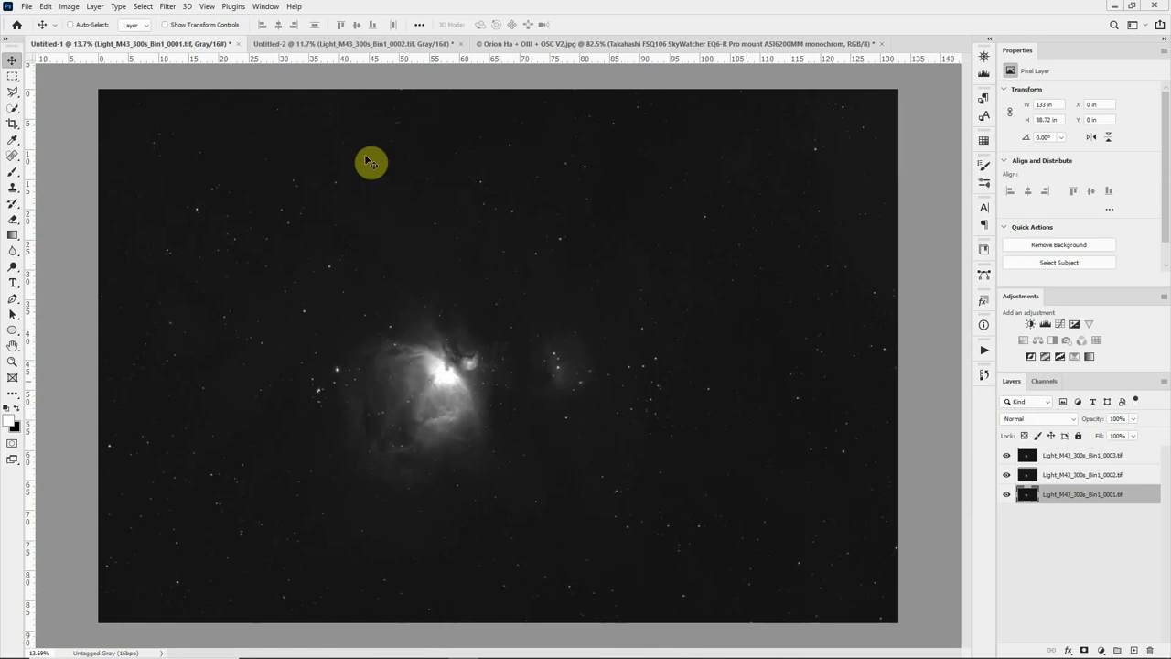
pyautogui.click(311, 48)
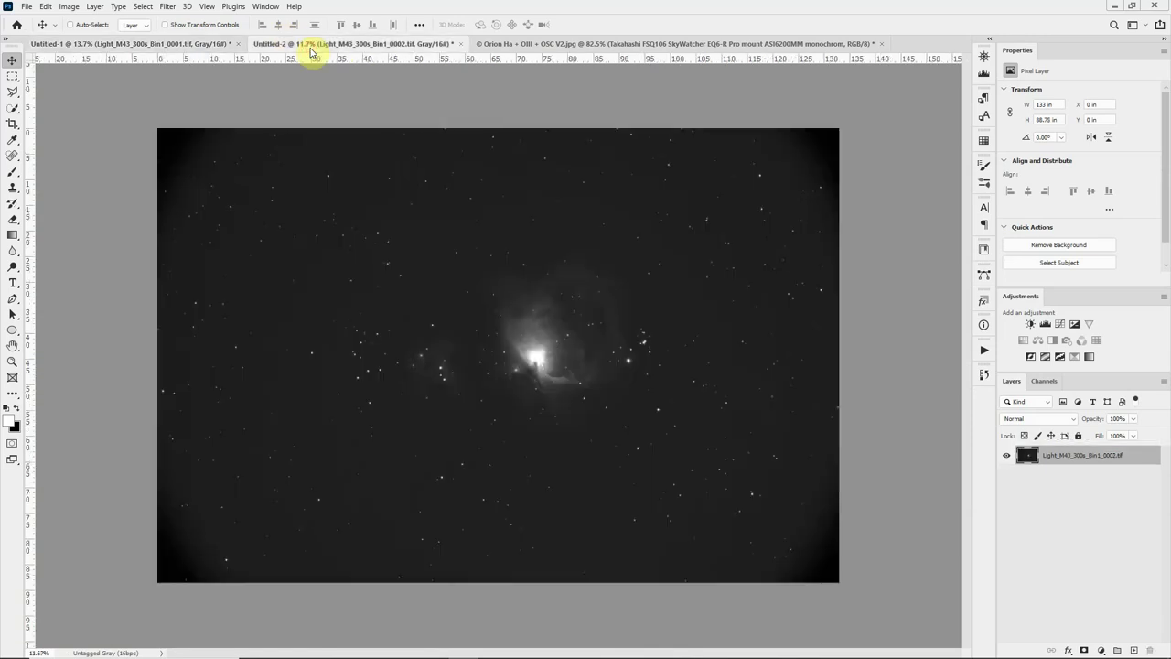
pyautogui.click(183, 44)
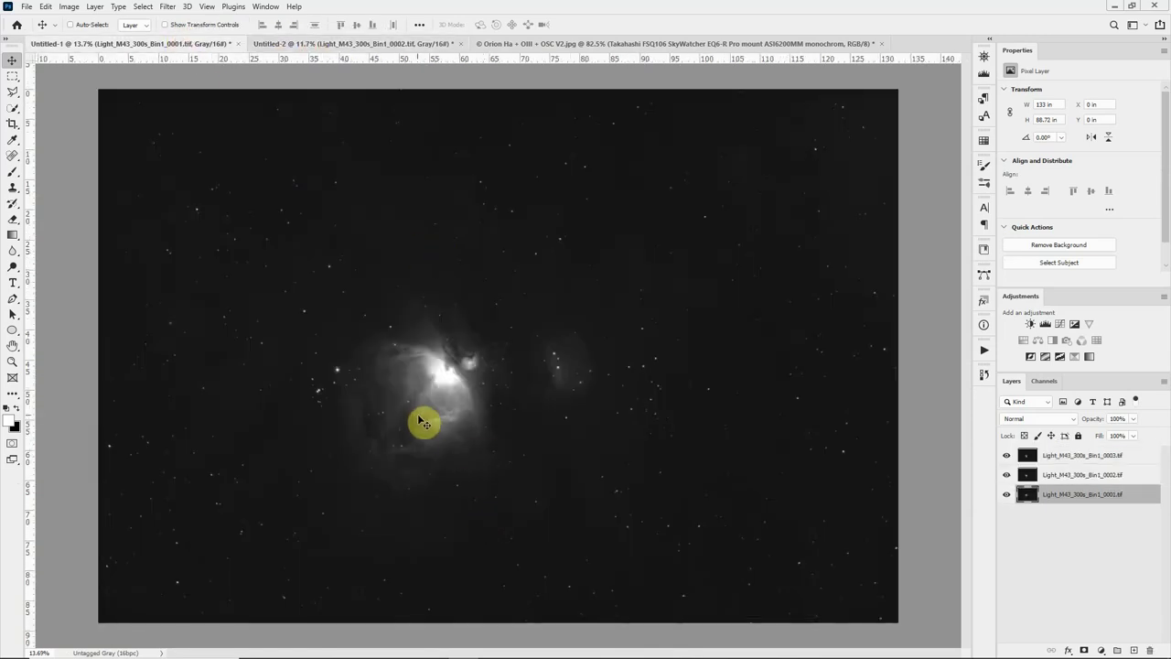
# - Start File > Scripts > Load Files into Stack
pyautogui.click(27, 6)
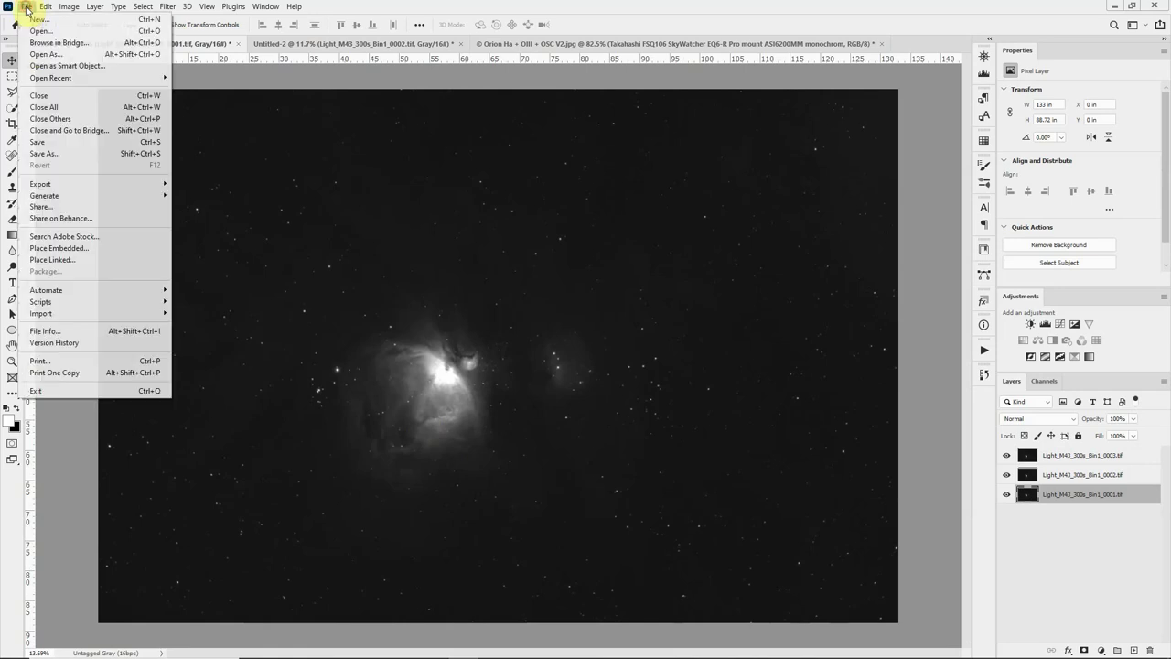
pyautogui.moveTo(44, 305)
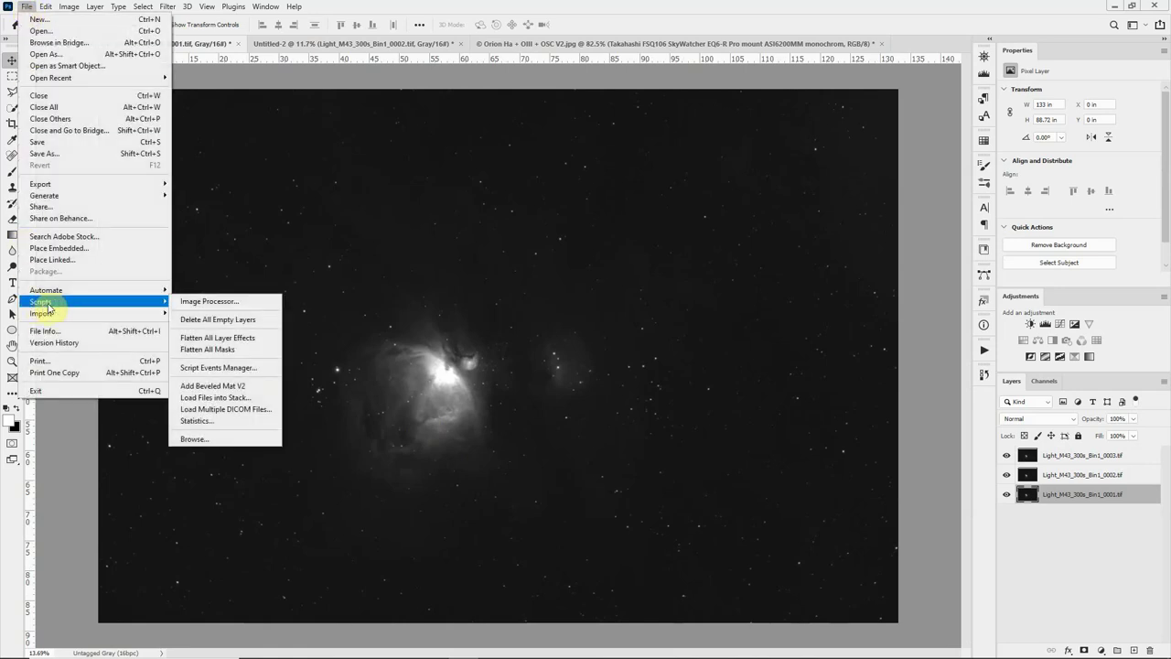
pyautogui.click(246, 401)
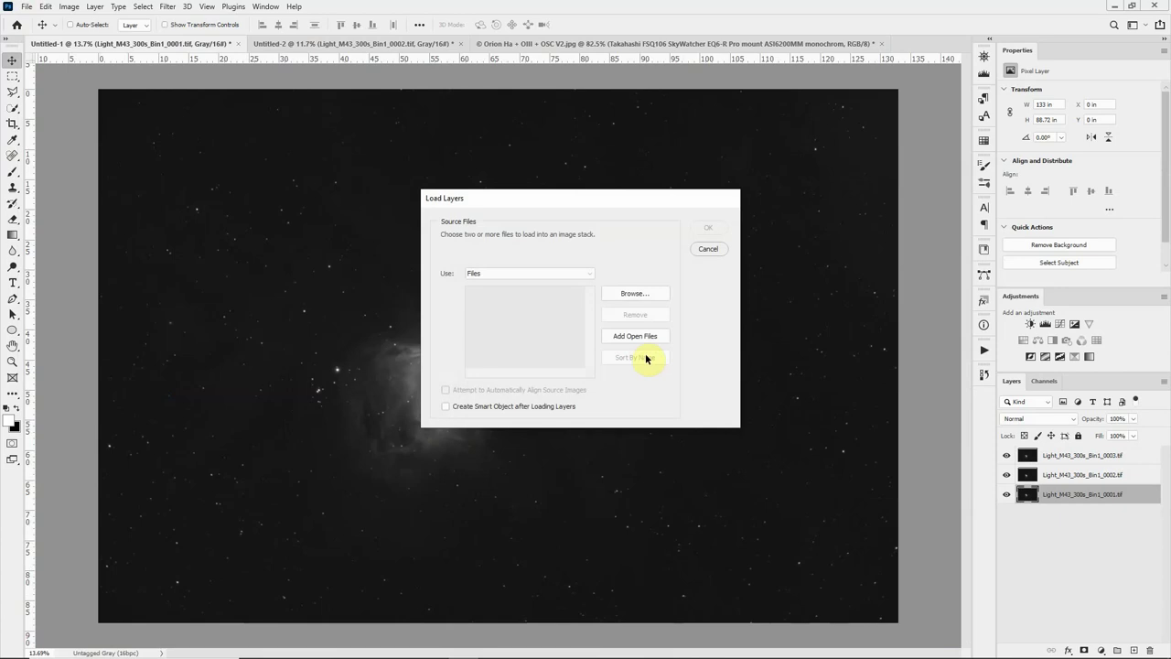
# - Browse for stack files, then cancel both the file browser and the Load Layers dialog
pyautogui.click(635, 294)
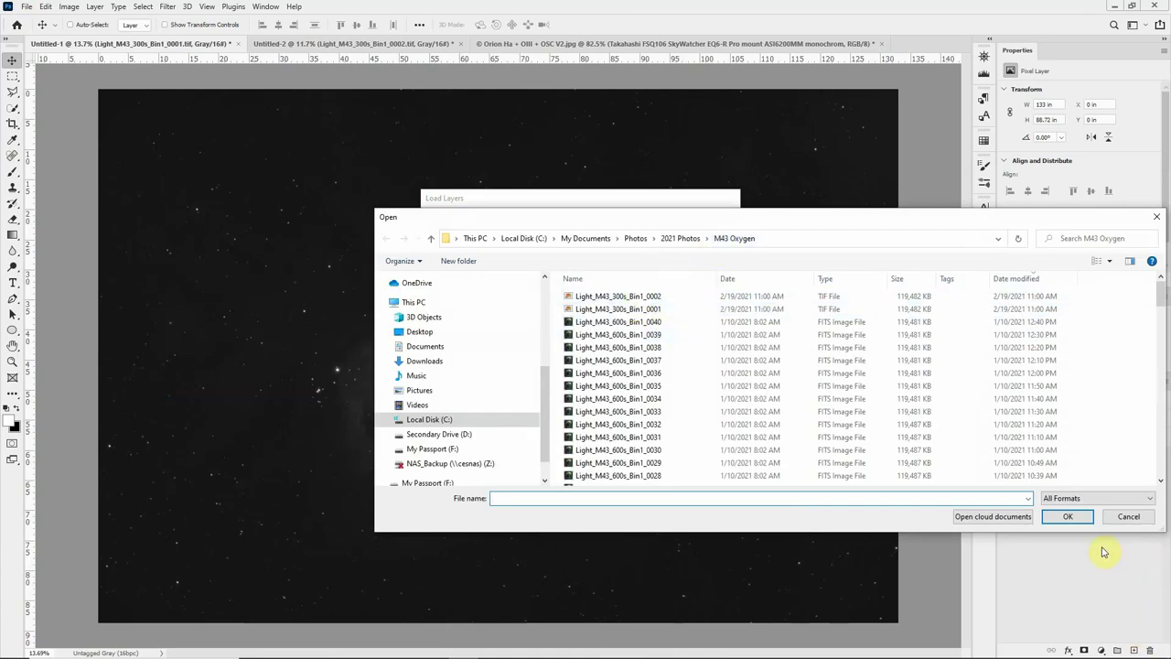
pyautogui.click(1128, 516)
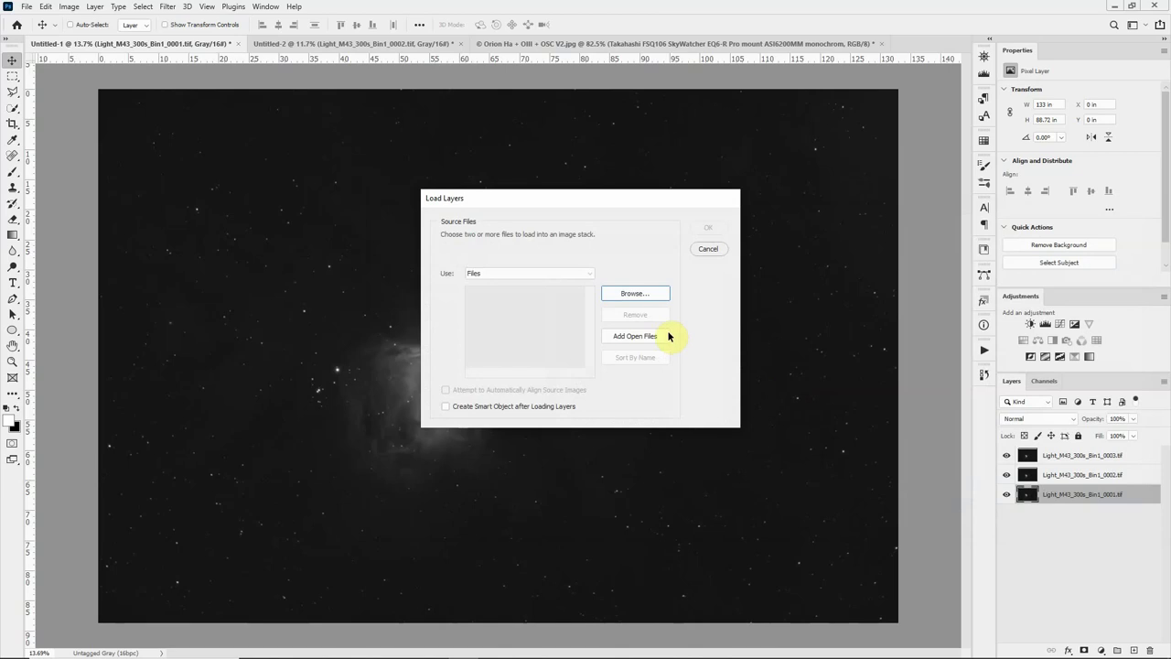
pyautogui.click(711, 249)
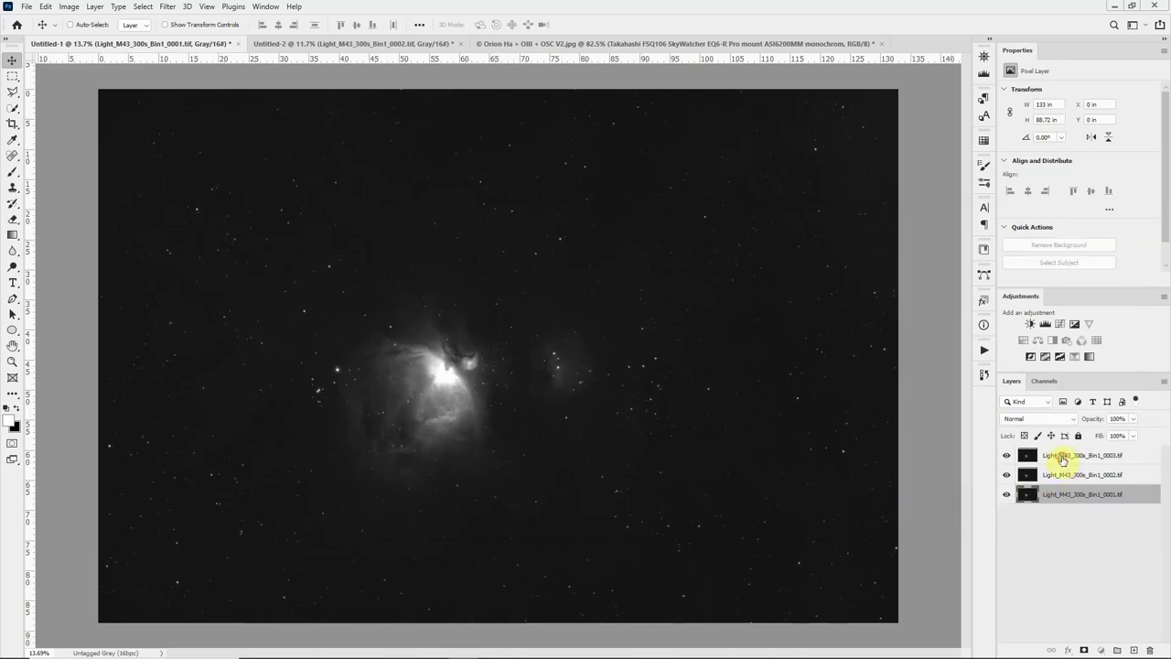
# - Select all three Light_M43_300s frame layers and set their blend mode to Lighten
pyautogui.keyDown('shift'); pyautogui.click(1061, 459); pyautogui.keyUp('shift')
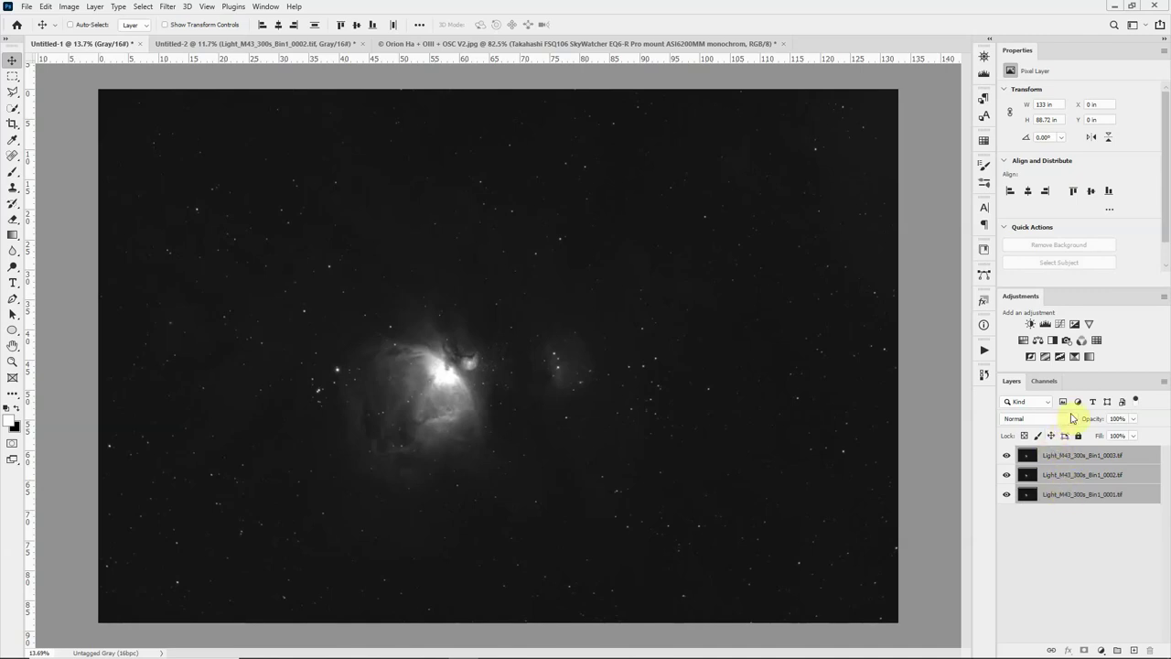
pyautogui.click(1072, 419)
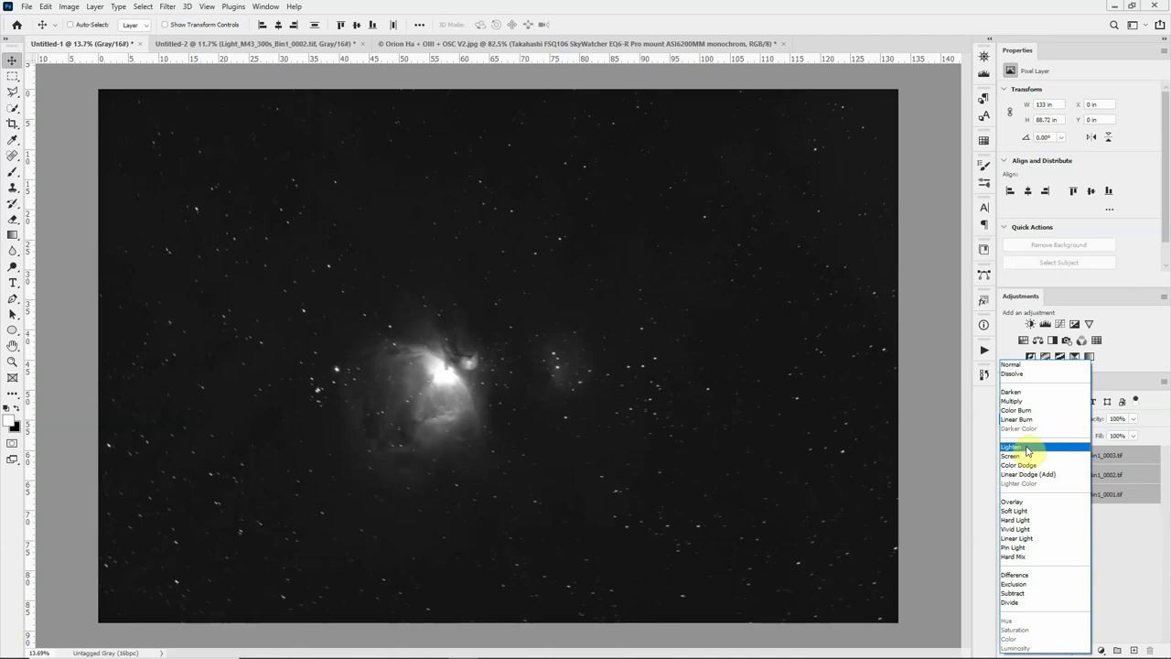
pyautogui.click(1027, 447)
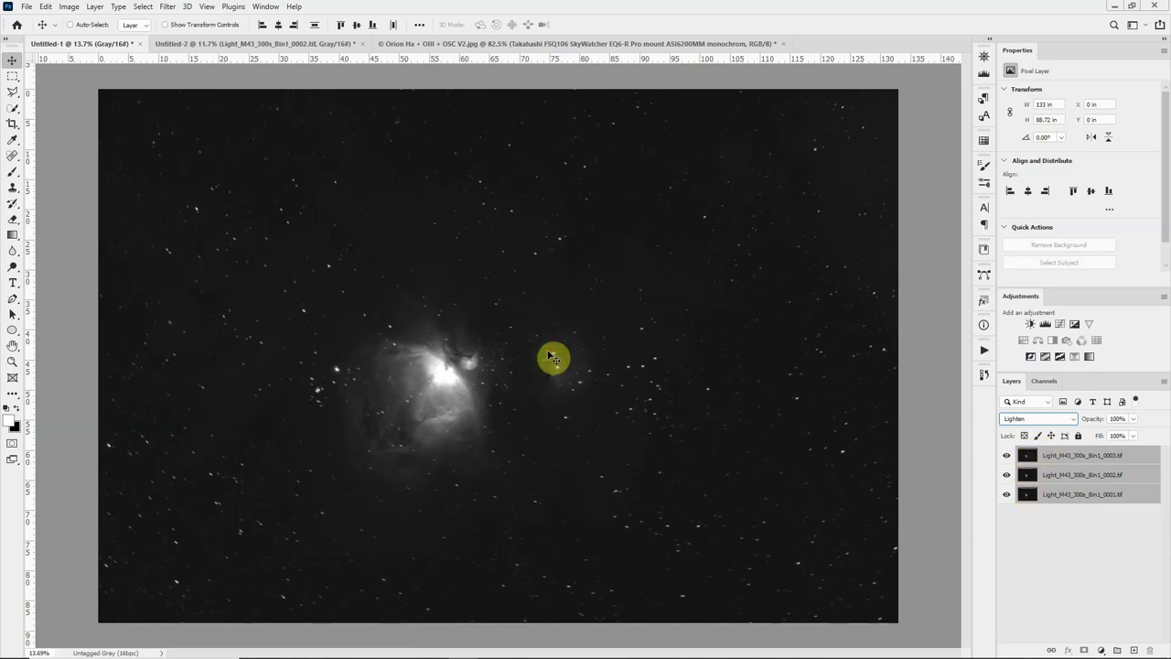
# - Zoom in, hide frame 0003, and select frame 0002 alone
pyautogui.scroll(3, 552, 359)
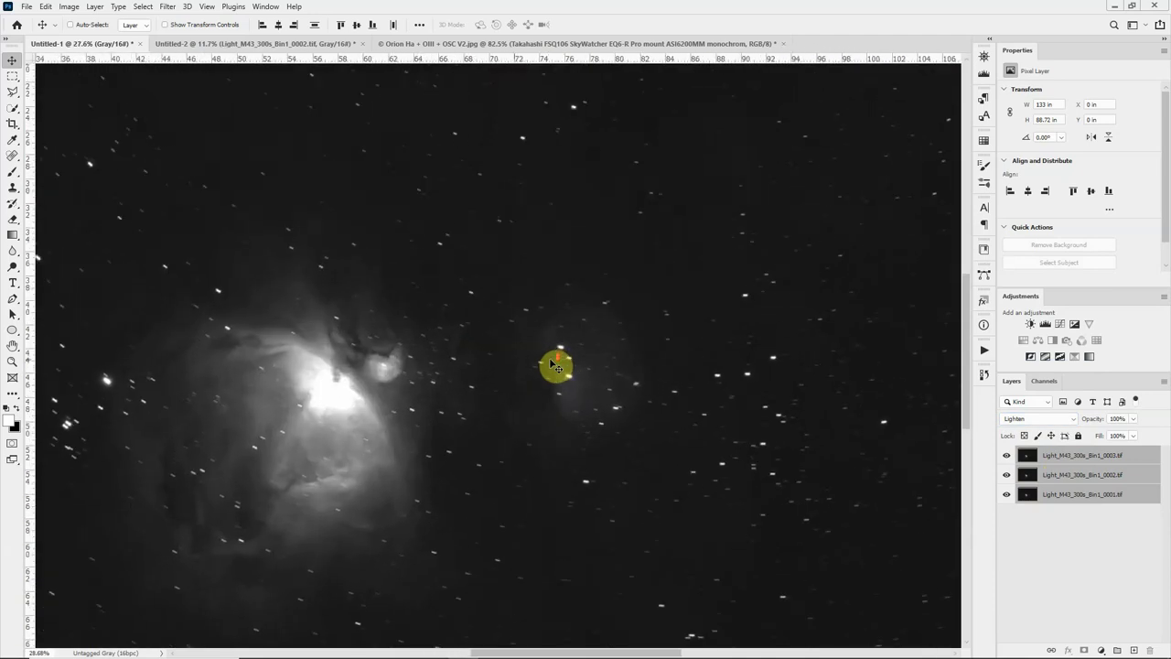
pyautogui.scroll(1, 551, 364)
pyautogui.scroll(1, 607, 358)
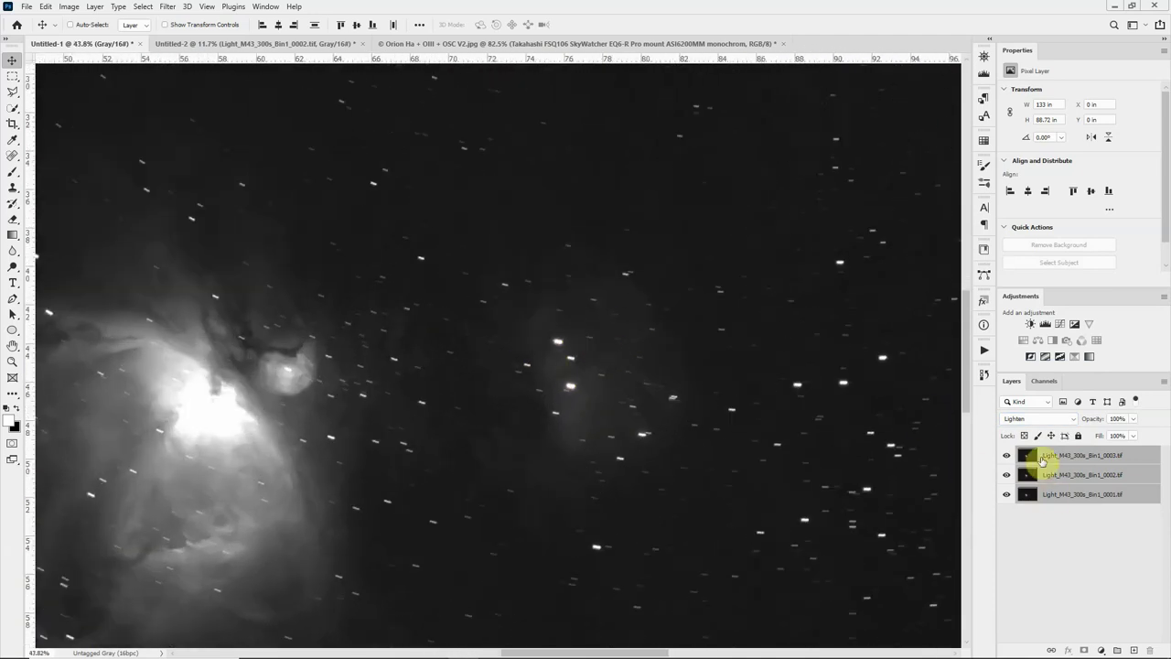
pyautogui.click(1007, 455)
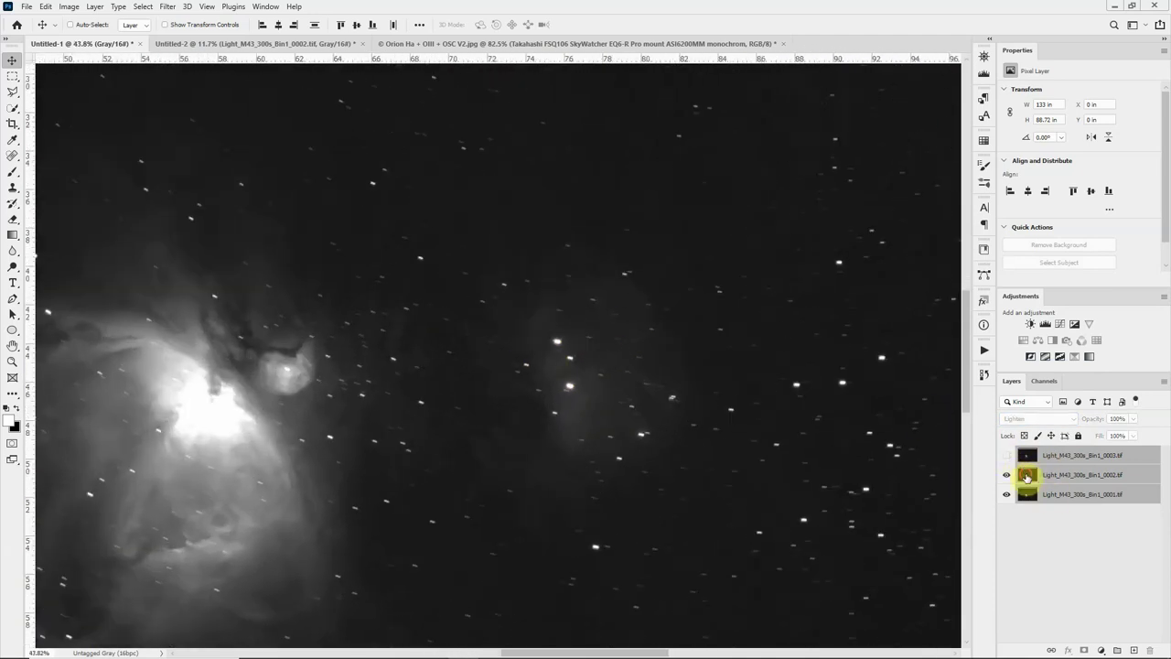
pyautogui.click(1027, 476)
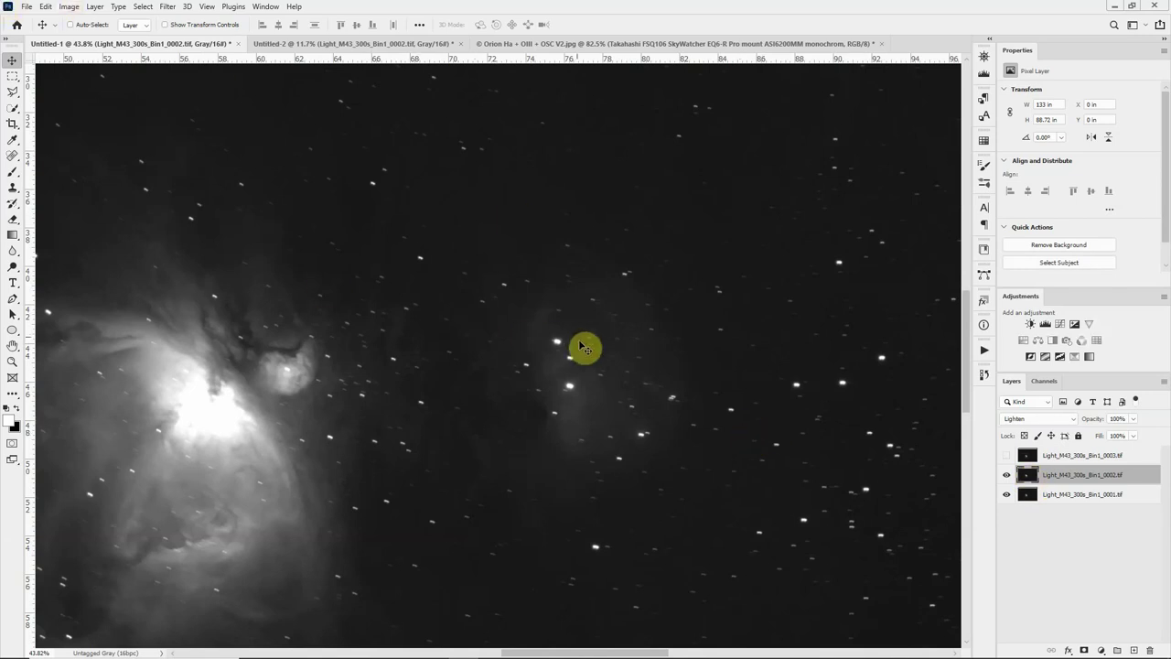
# - Shift frame 0002 to about X -0.06 in, Y -0.01 in so its stars align with frame 0001
pyautogui.moveTo(632, 345); pyautogui.dragTo(643, 387)
pyautogui.scroll(3, 614, 391)
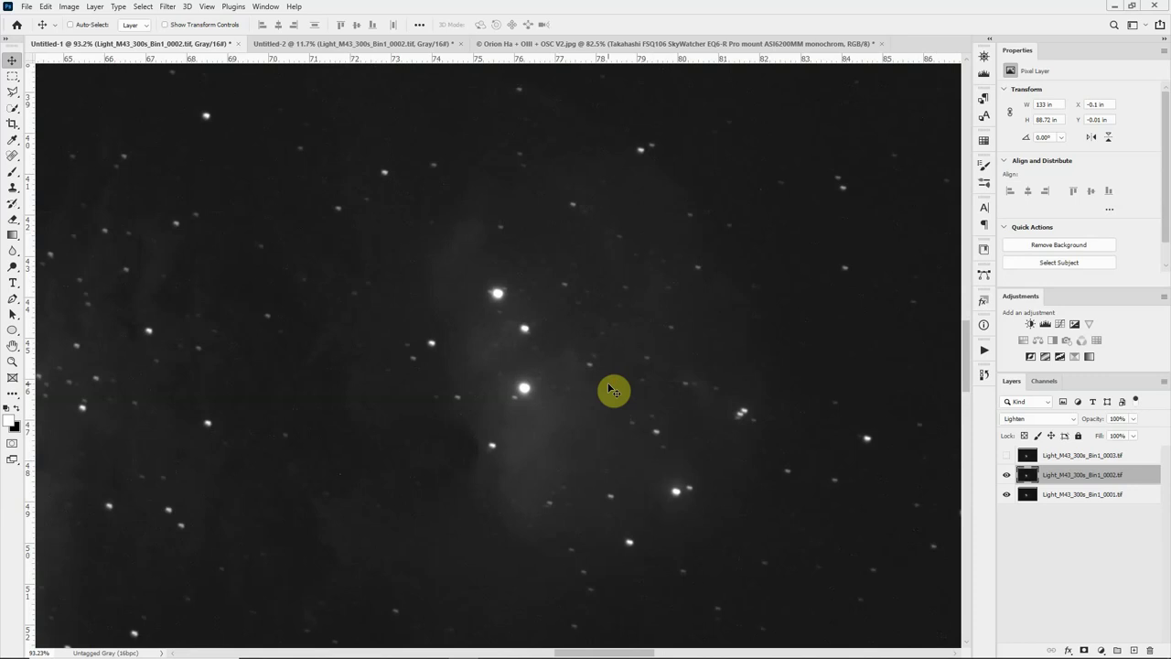
pyautogui.press('Down')
pyautogui.press('Down')
pyautogui.press('Up')
pyautogui.press('Up')
pyautogui.press('Up')
pyautogui.press('Left')
pyautogui.press('Left')
pyautogui.press('Left')
pyautogui.press('Left')
pyautogui.press('Right')
pyautogui.press('Up')
pyautogui.press('Up')
pyautogui.press('Up')
pyautogui.scroll(-5, 611, 391)
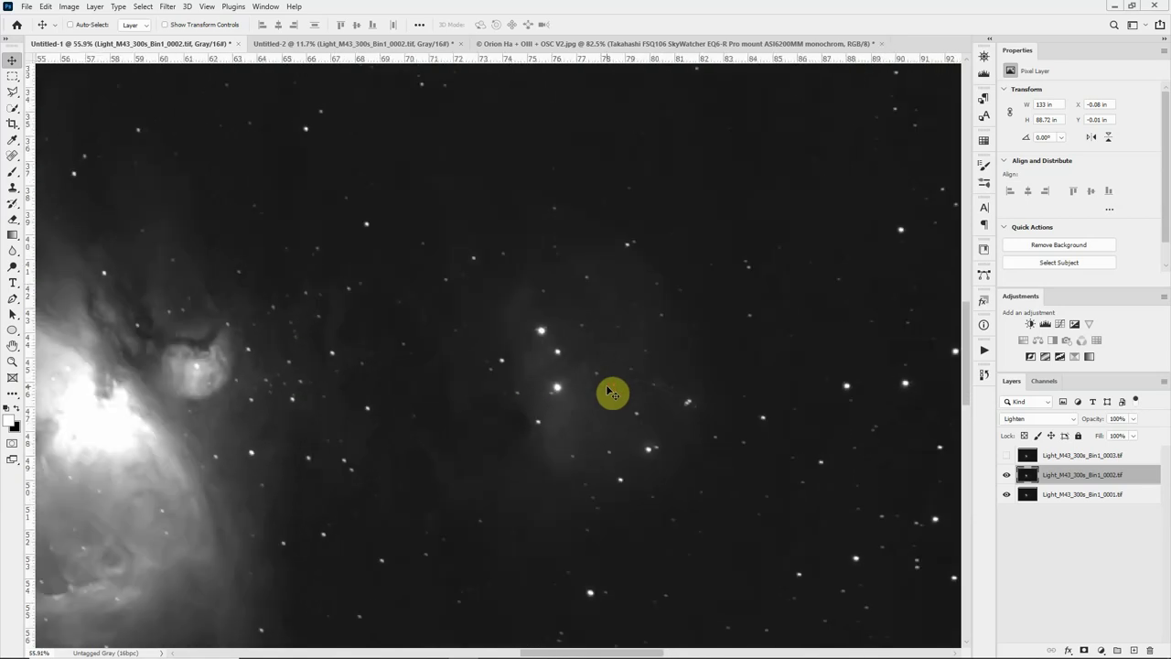
pyautogui.scroll(-1, 612, 392)
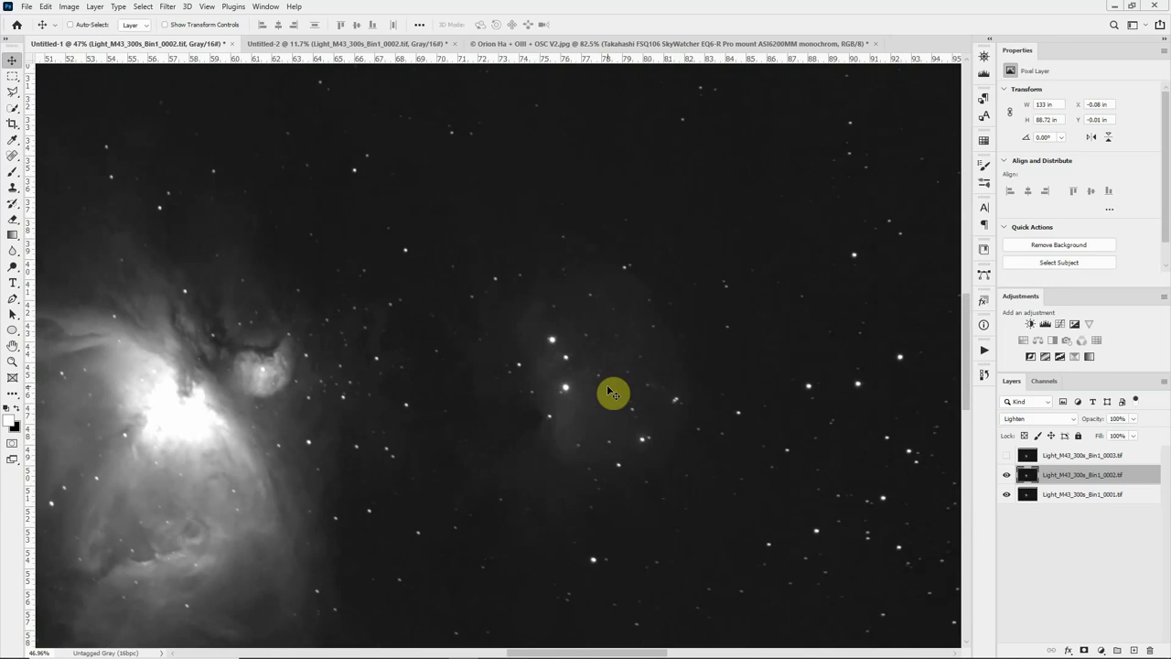
pyautogui.scroll(-5, 611, 391)
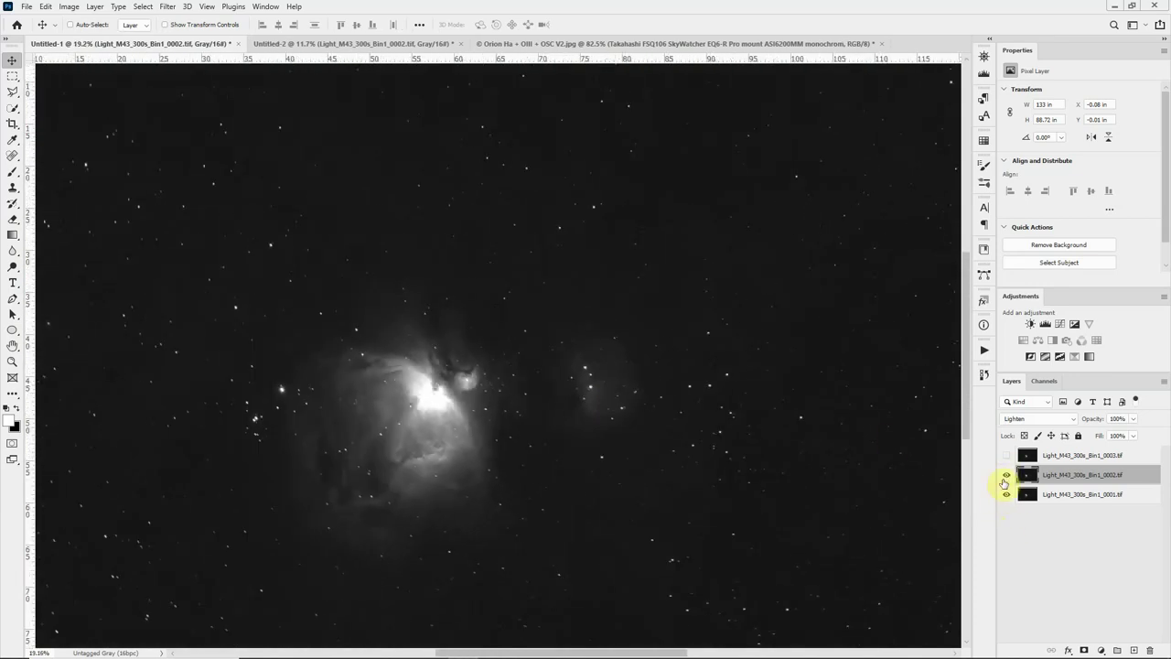
pyautogui.scroll(1, 641, 416)
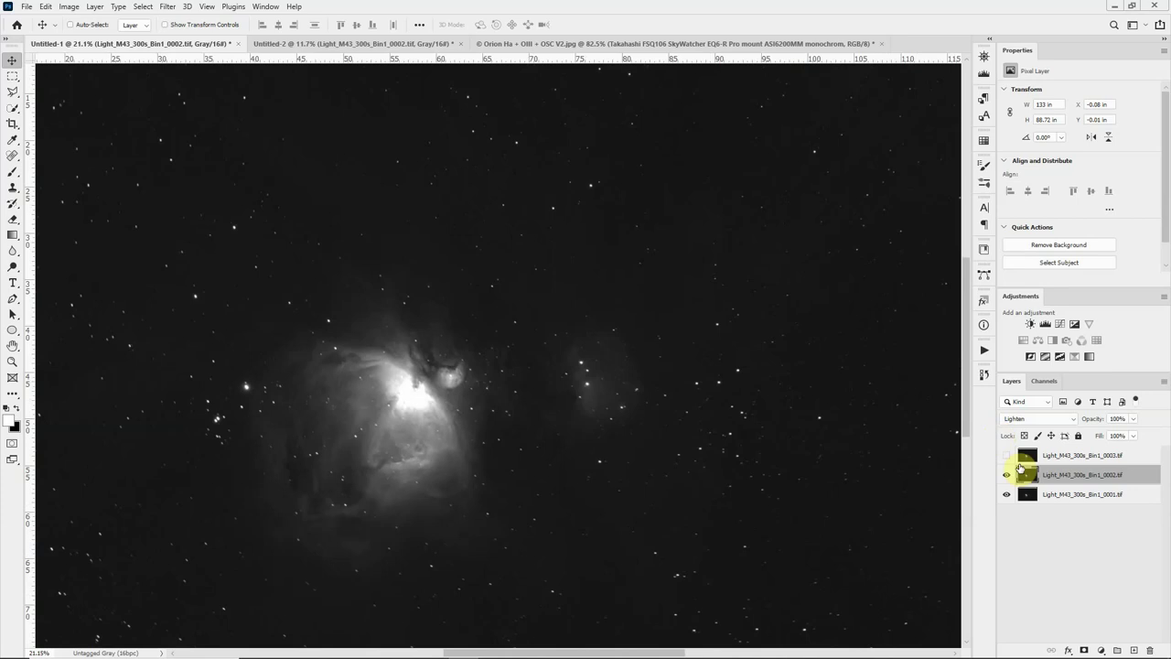
# - Hide frame 0002, show frame 0003, and shift it to X -0.17 in, Y -0.04 in to align its stars
pyautogui.click(1007, 475)
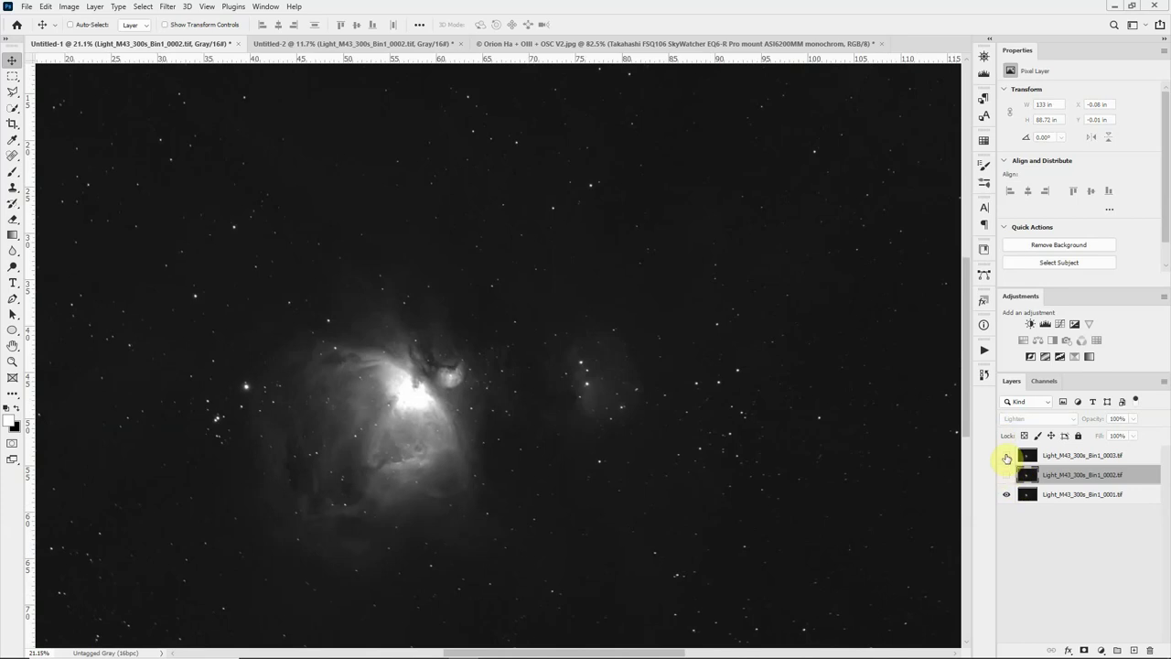
pyautogui.click(1006, 456)
pyautogui.click(1029, 455)
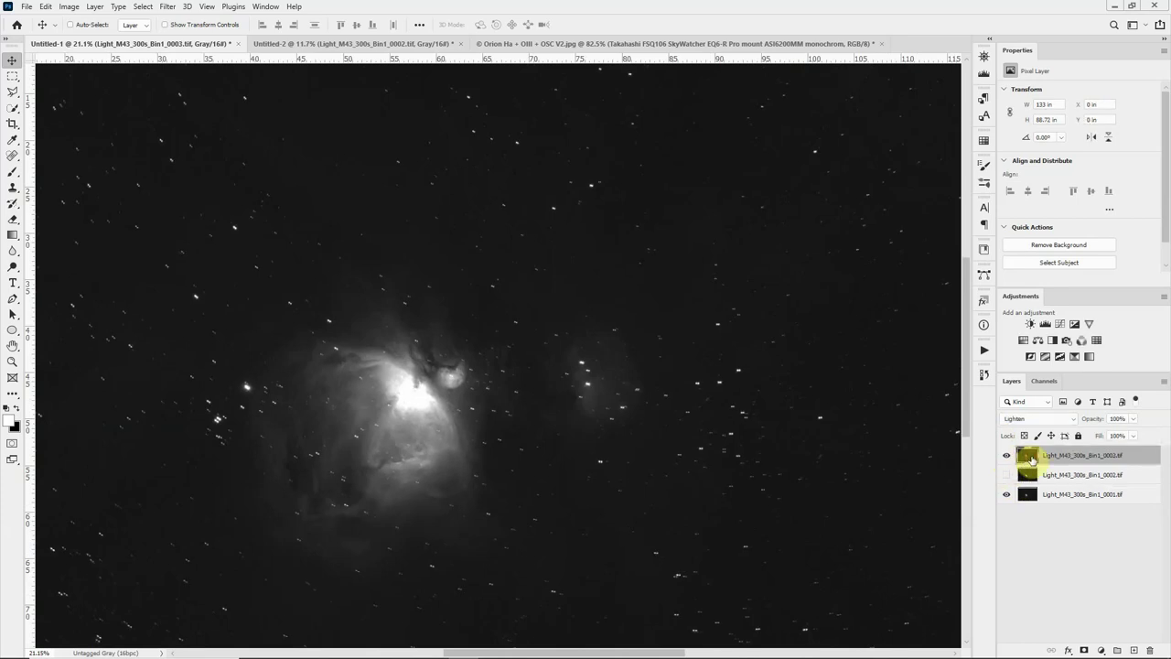
pyautogui.scroll(5, 659, 426)
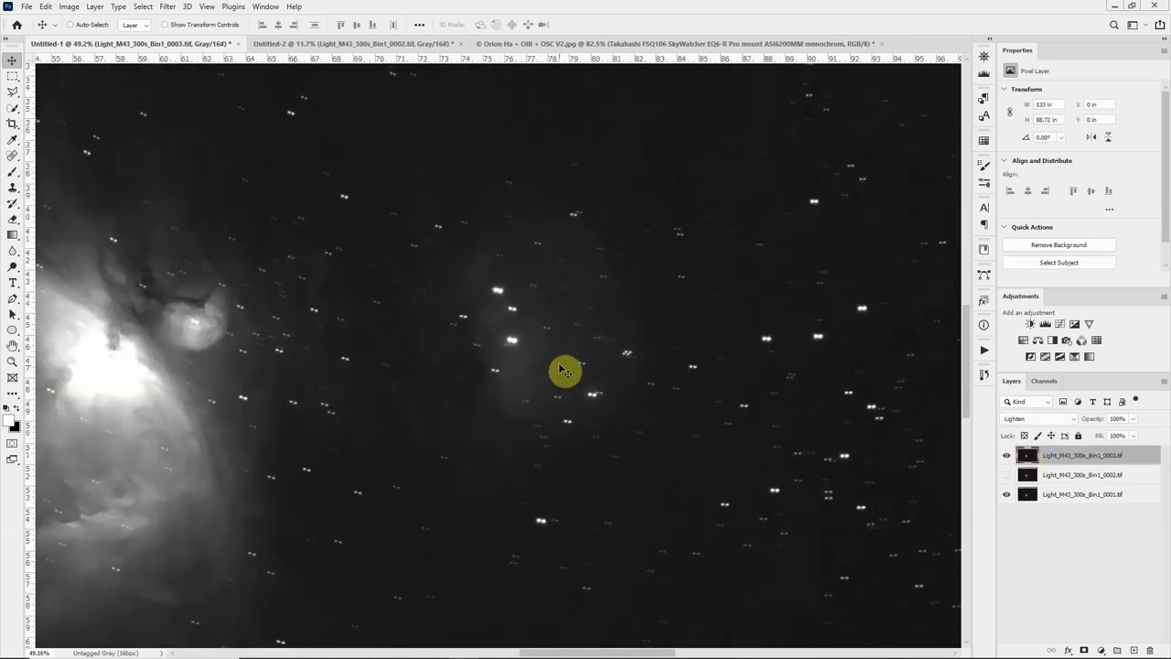
pyautogui.moveTo(562, 372); pyautogui.dragTo(558, 366)
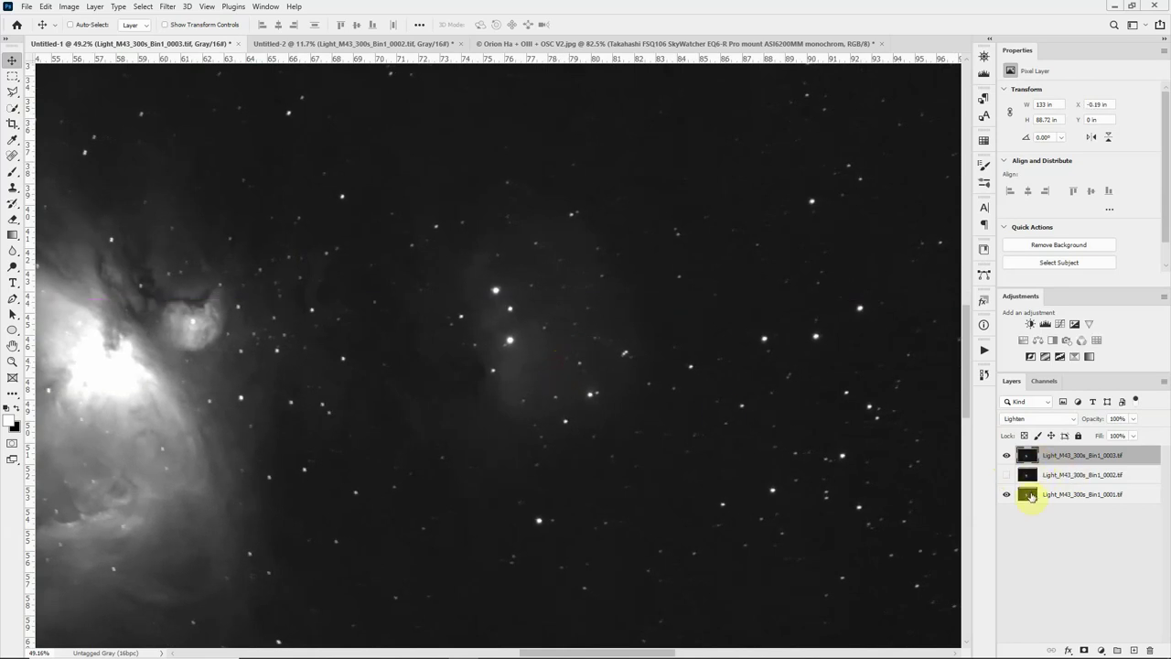
pyautogui.scroll(2, 677, 424)
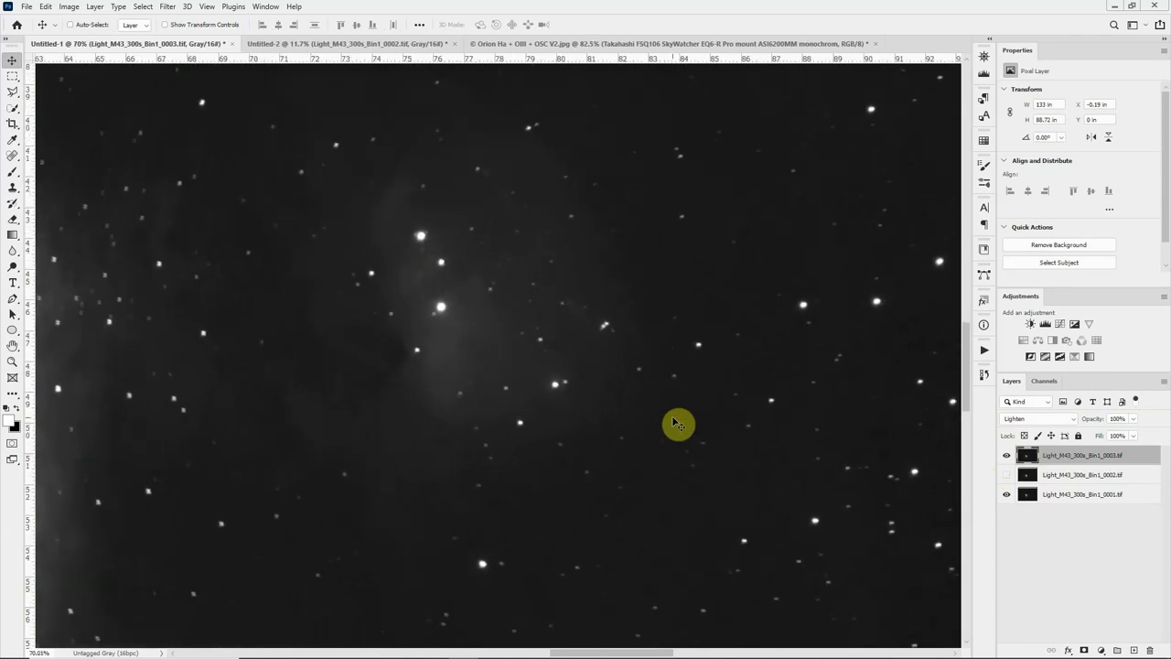
pyautogui.press('Left')
pyautogui.press('Left')
pyautogui.press('Left')
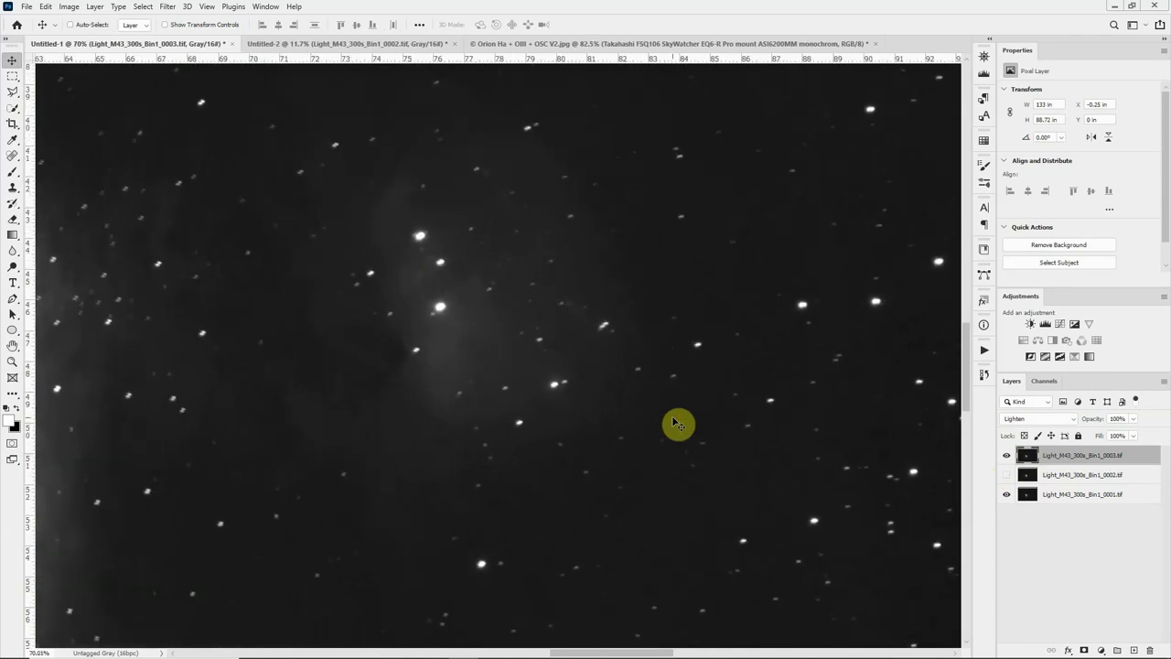
pyautogui.press('Up')
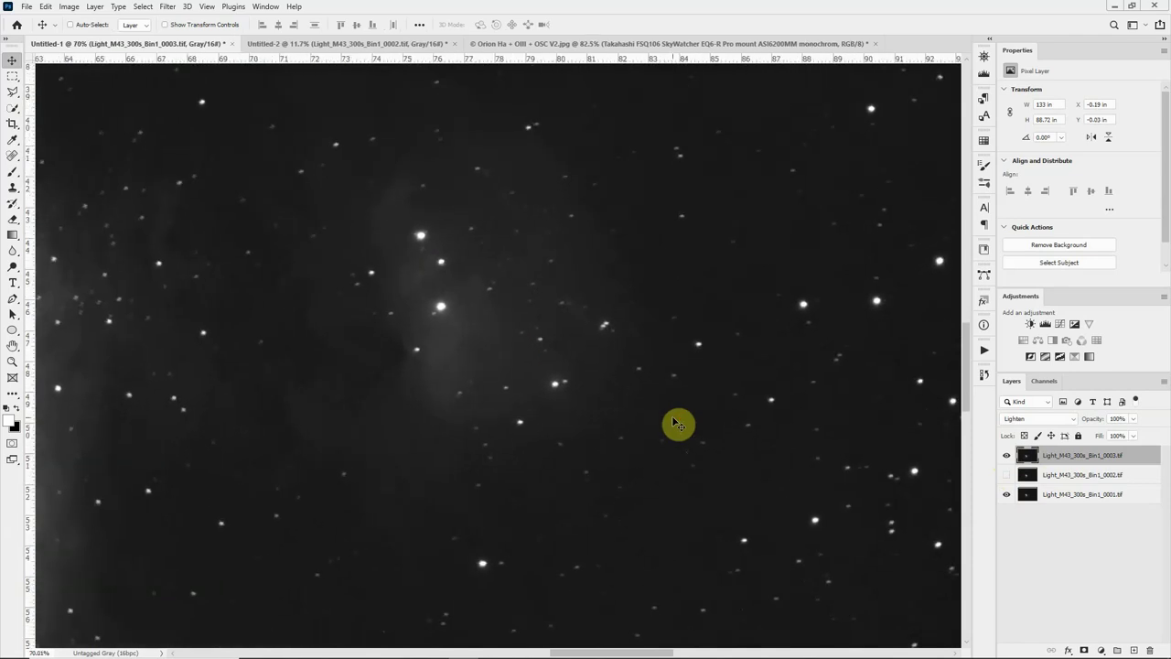
pyautogui.press('Left')
pyautogui.press('Left')
pyautogui.press('Up')
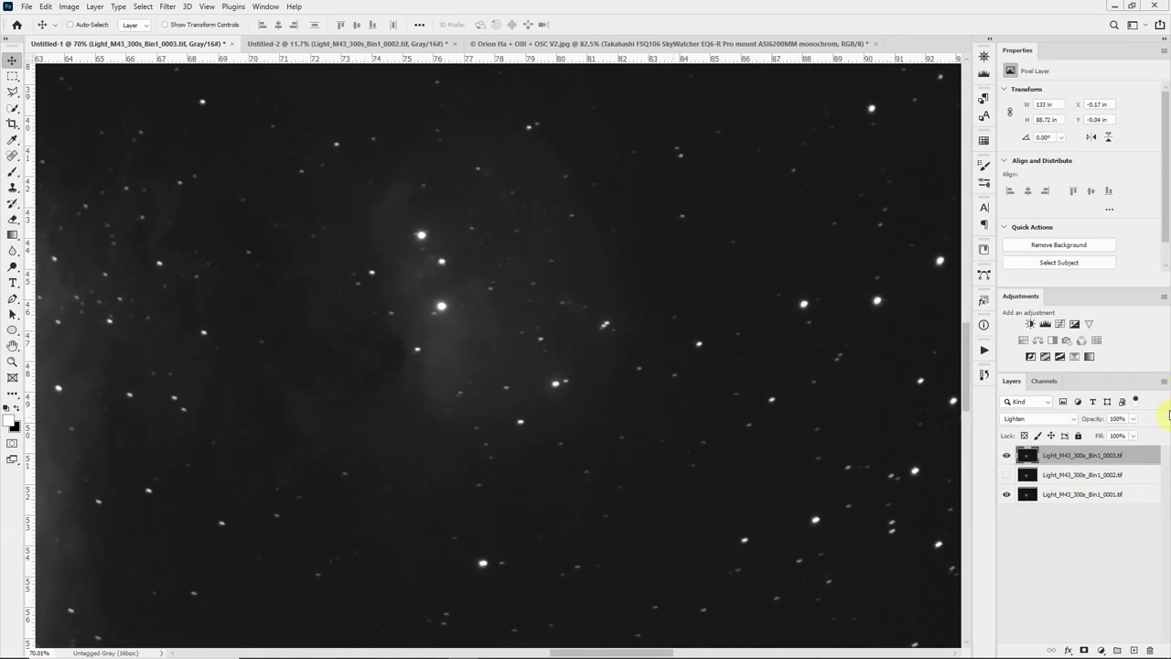
# - Select all three frames and set their blend mode back to Normal
pyautogui.scroll(-3, 808, 389)
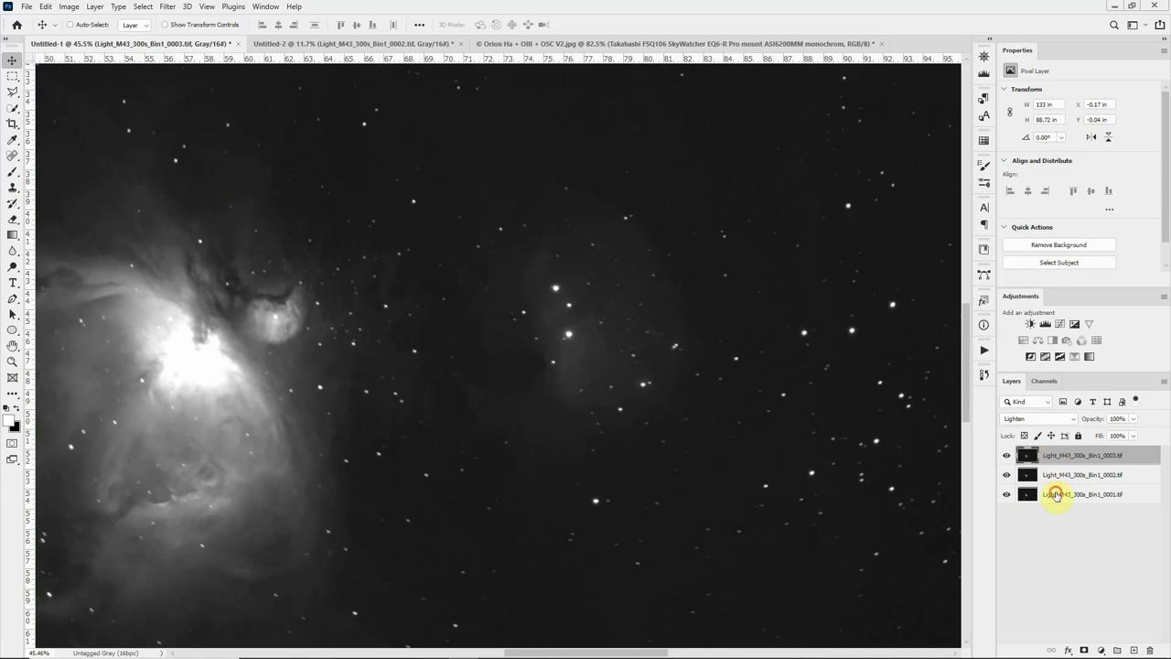
pyautogui.keyDown('shift'); pyautogui.click(1057, 494); pyautogui.keyUp('shift')
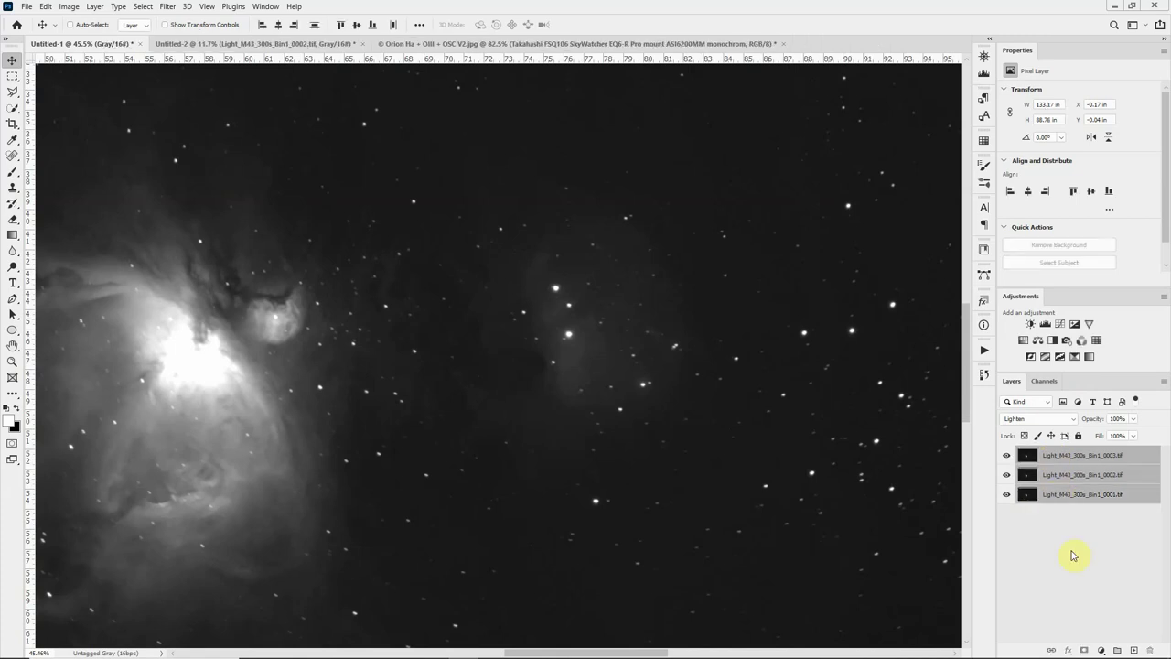
pyautogui.click(1059, 420)
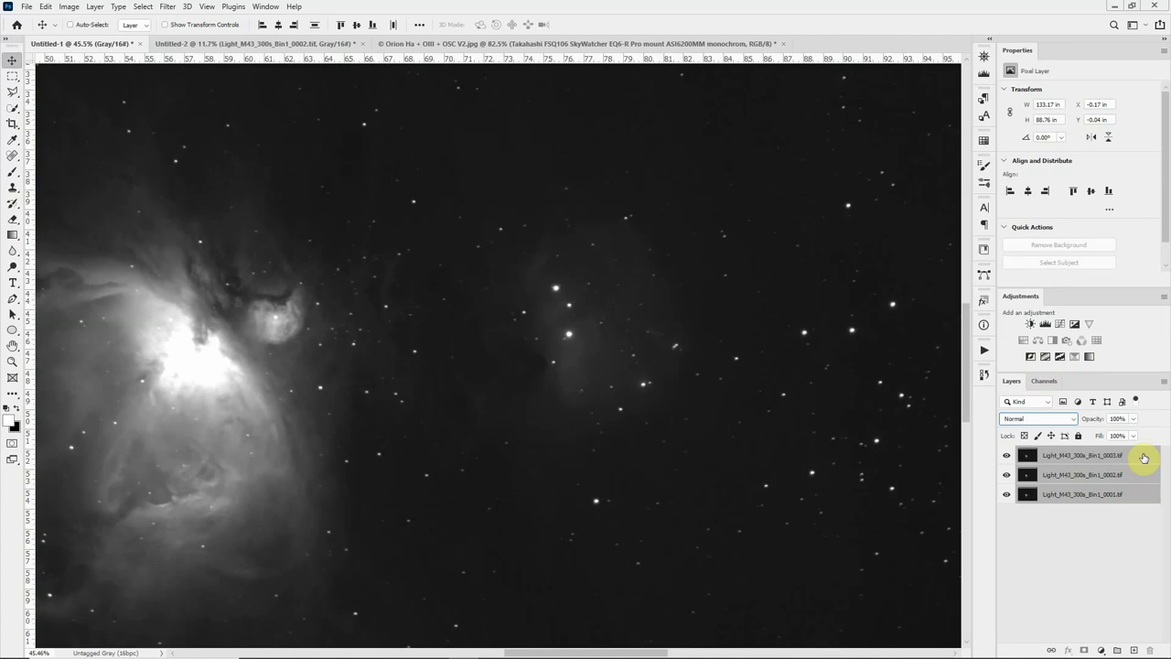
# - Convert the three selected frame layers into one embedded smart object
pyautogui.rightClick(1144, 459)
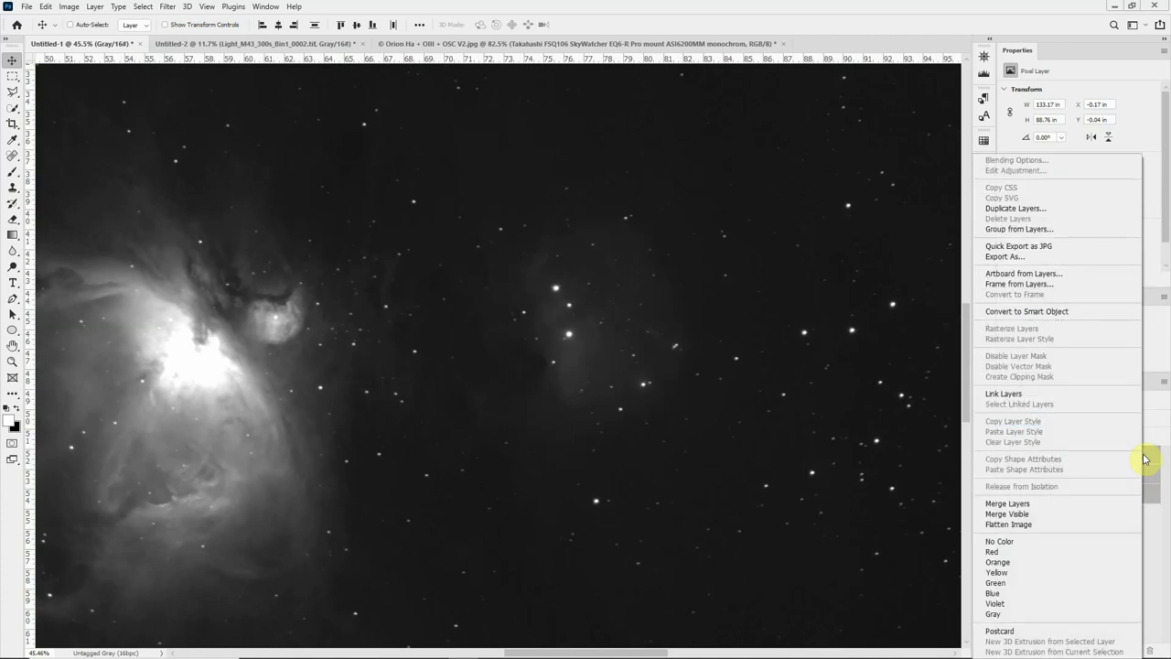
pyautogui.click(1049, 313)
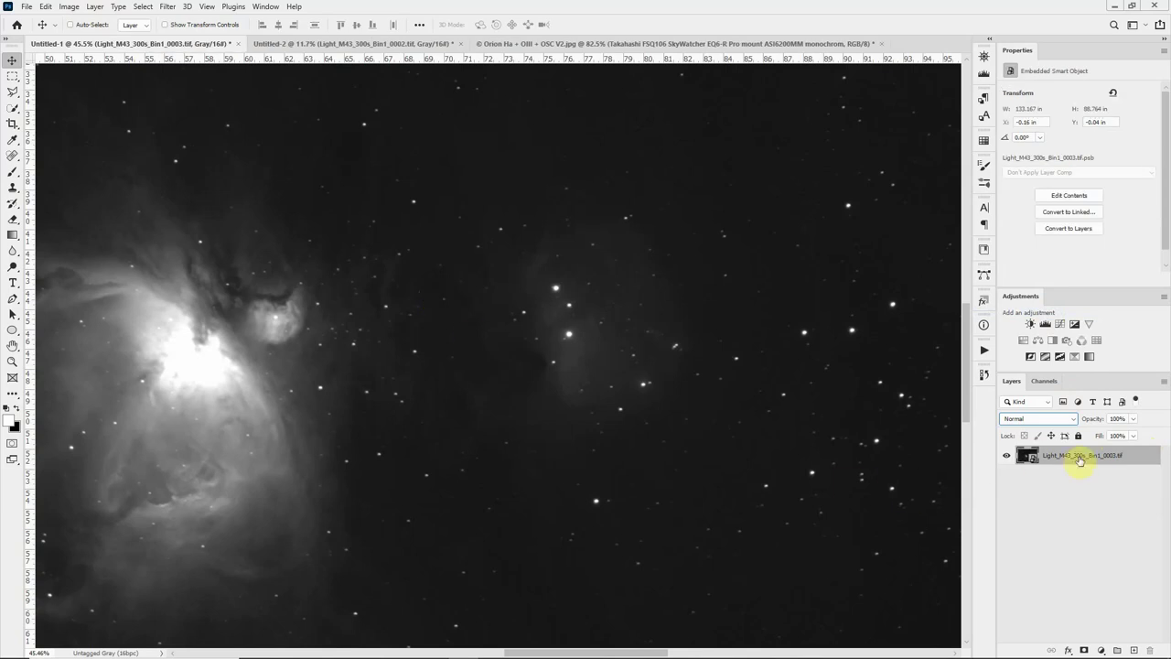
# - Apply the Minimum stack mode to the M43 smart object via Layer > Smart Objects > Stack Mode
pyautogui.click(99, 9)
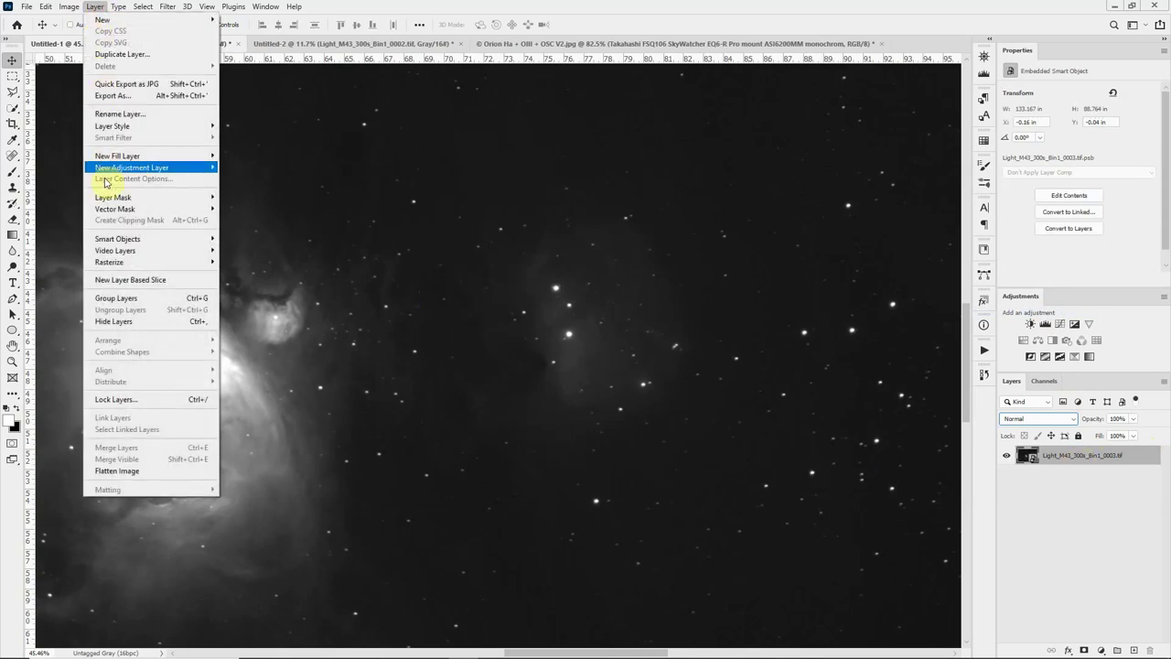
pyautogui.moveTo(116, 240)
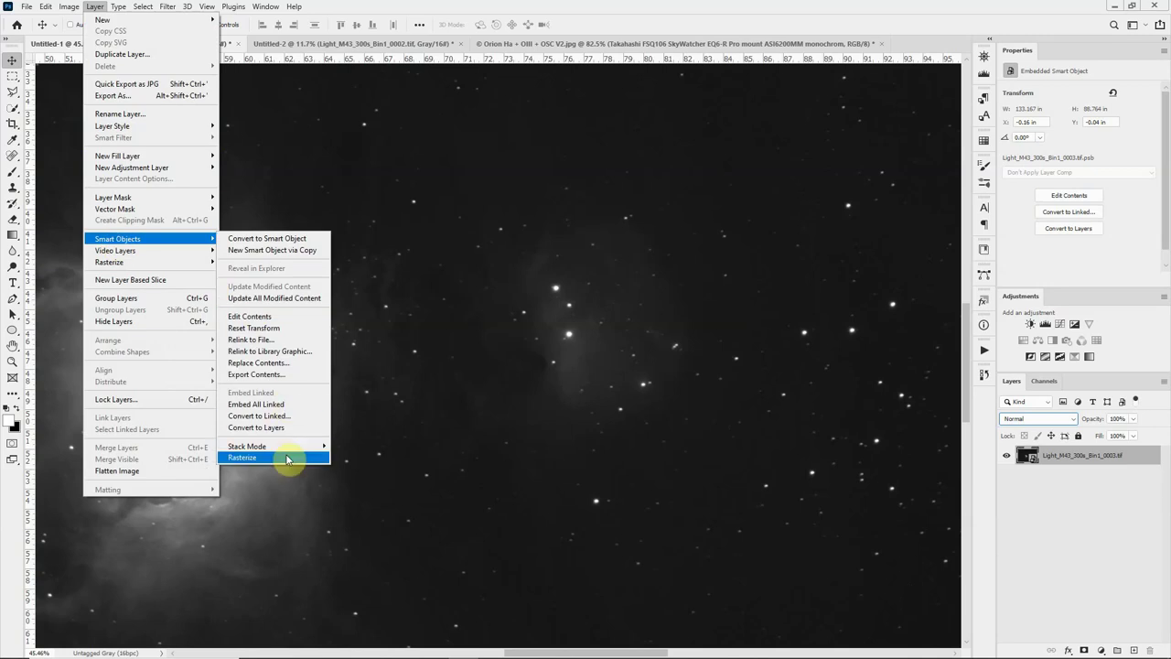
pyautogui.moveTo(288, 452)
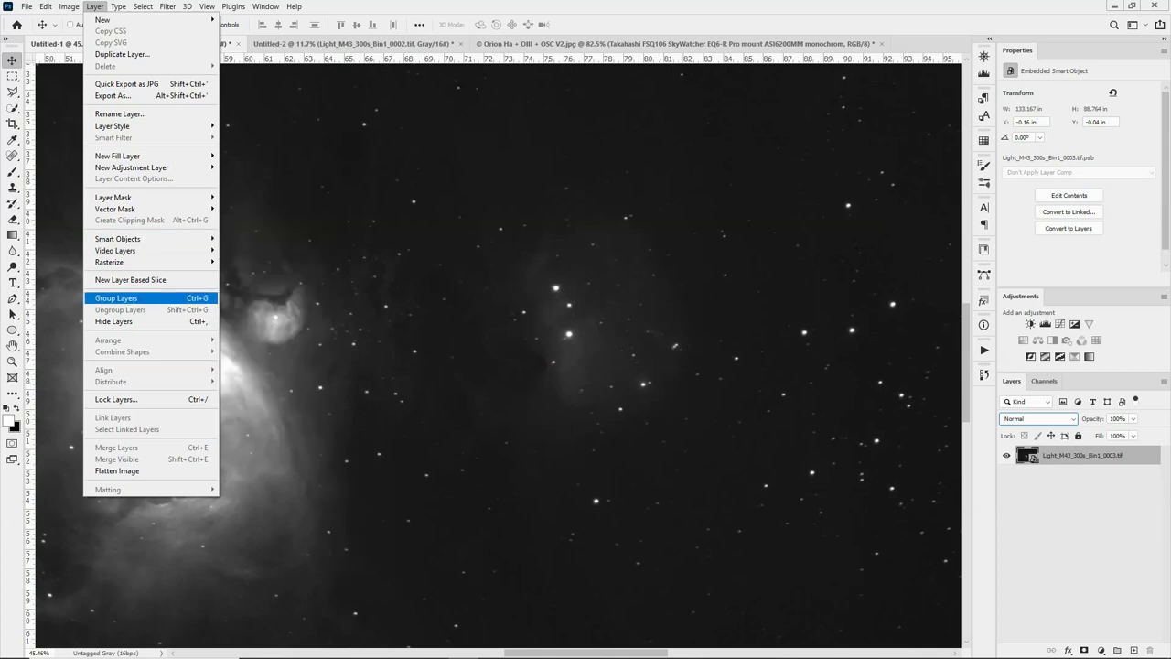
pyautogui.press('Escape')
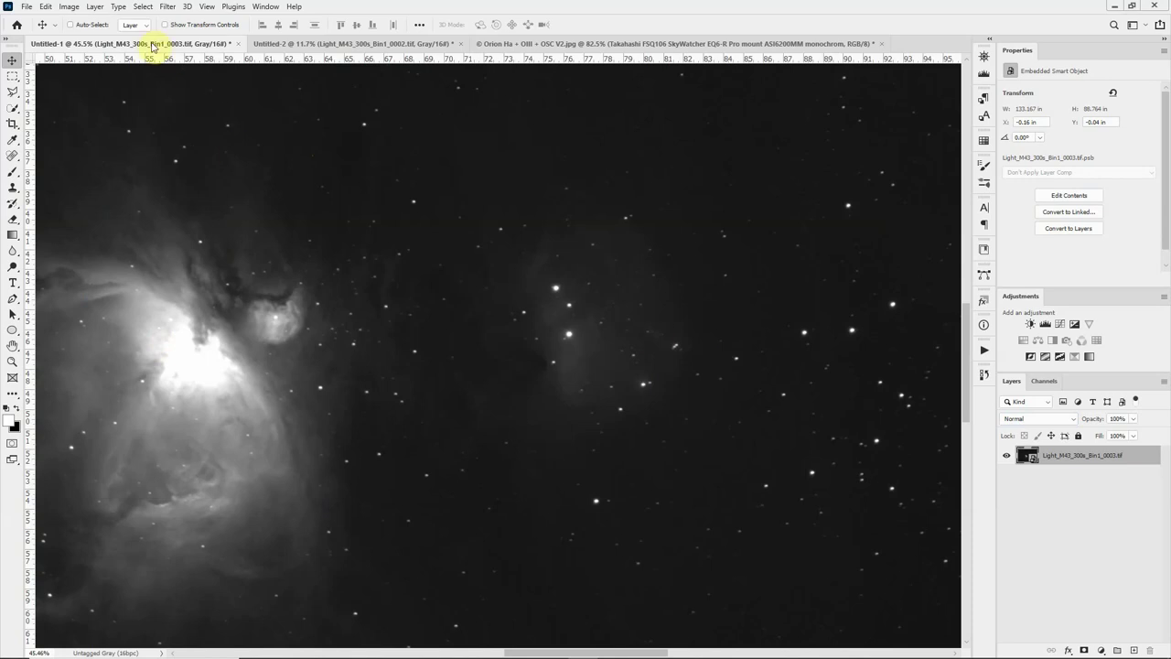
pyautogui.click(95, 9)
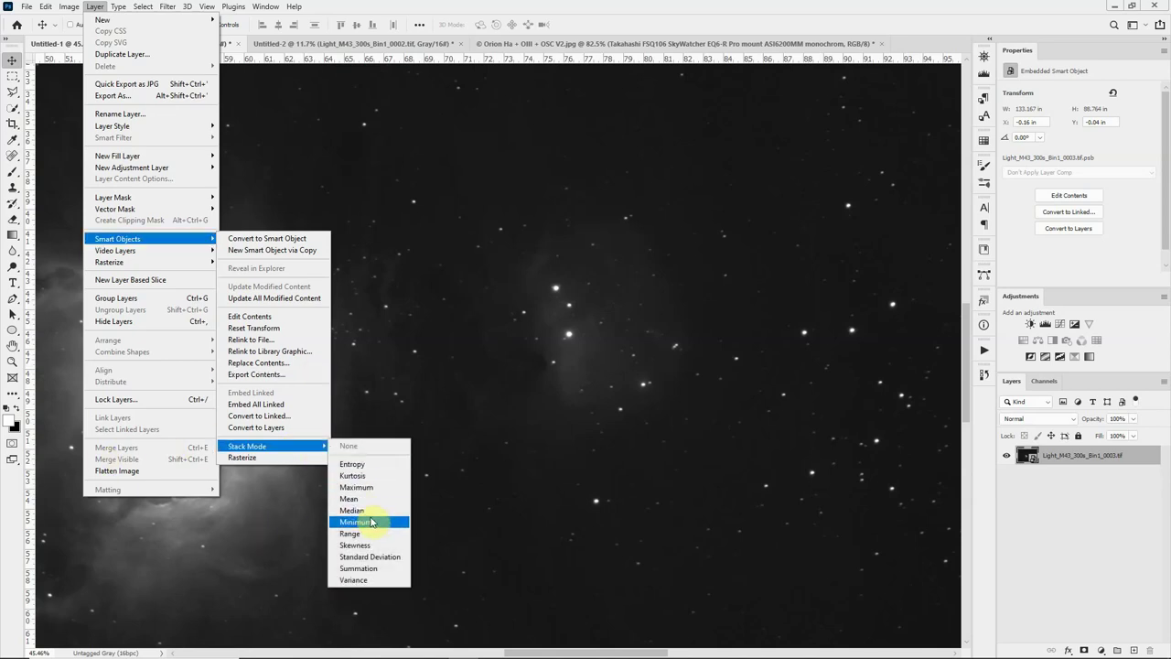
pyautogui.click(371, 523)
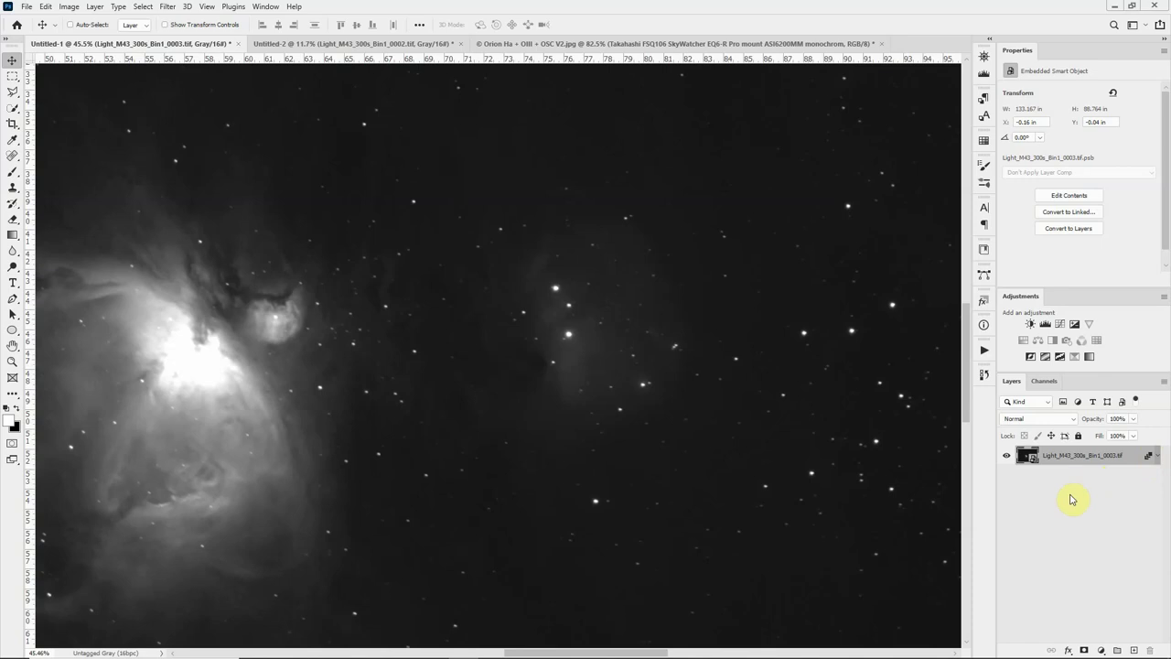
# - Rasterize the stacked smart-object layer, rename it Hydrogen, and switch to Untitled-2
pyautogui.rightClick(1087, 458)
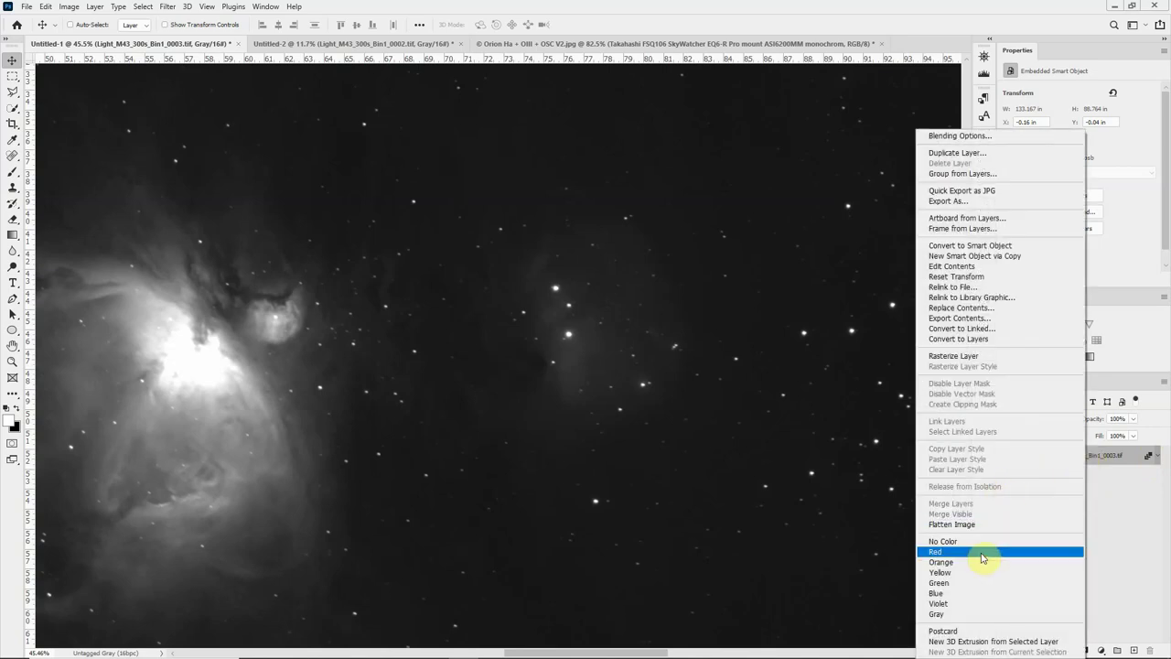
pyautogui.click(972, 358)
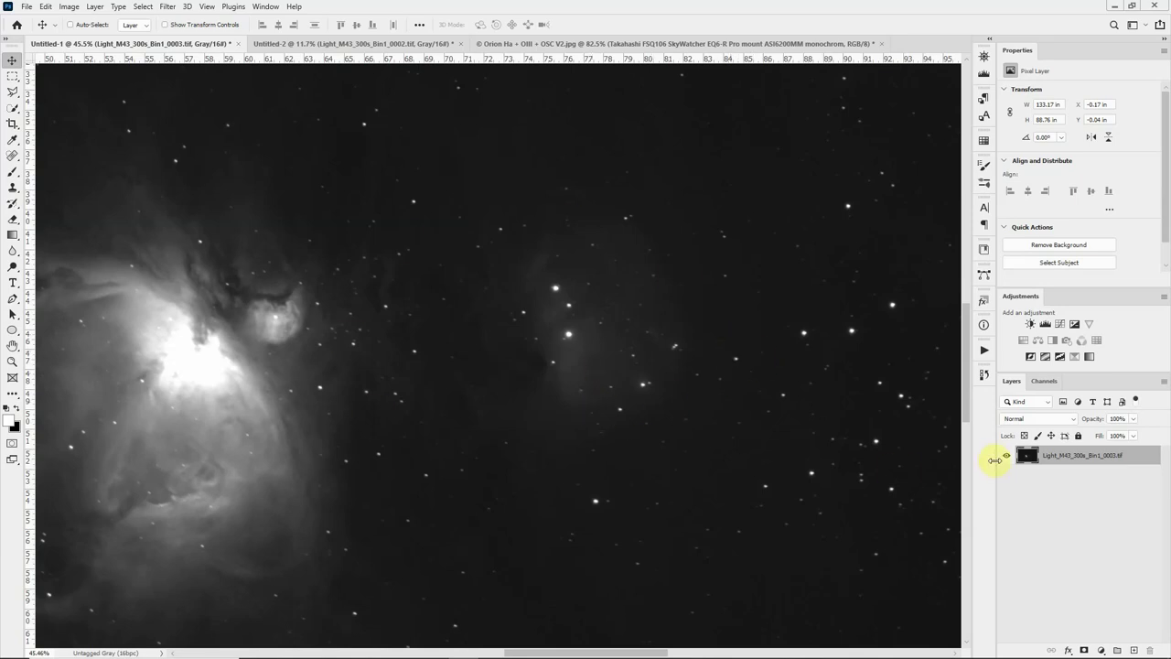
pyautogui.doubleClick(1066, 455)
pyautogui.write('Hydrogen')
pyautogui.press('Return')
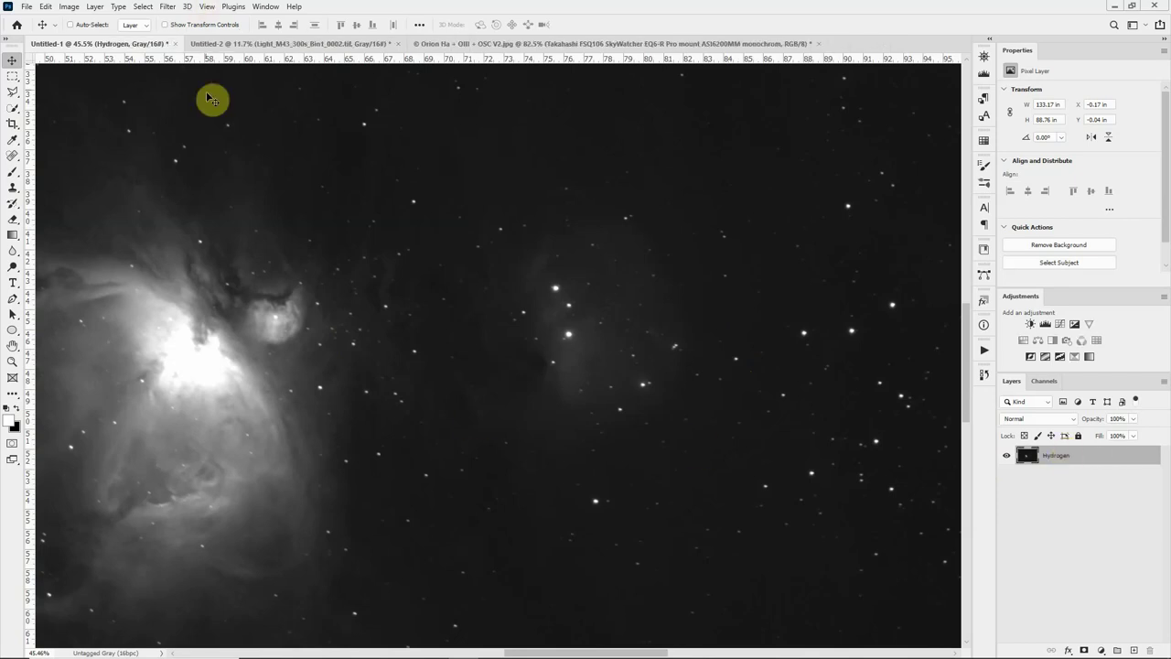
pyautogui.click(274, 44)
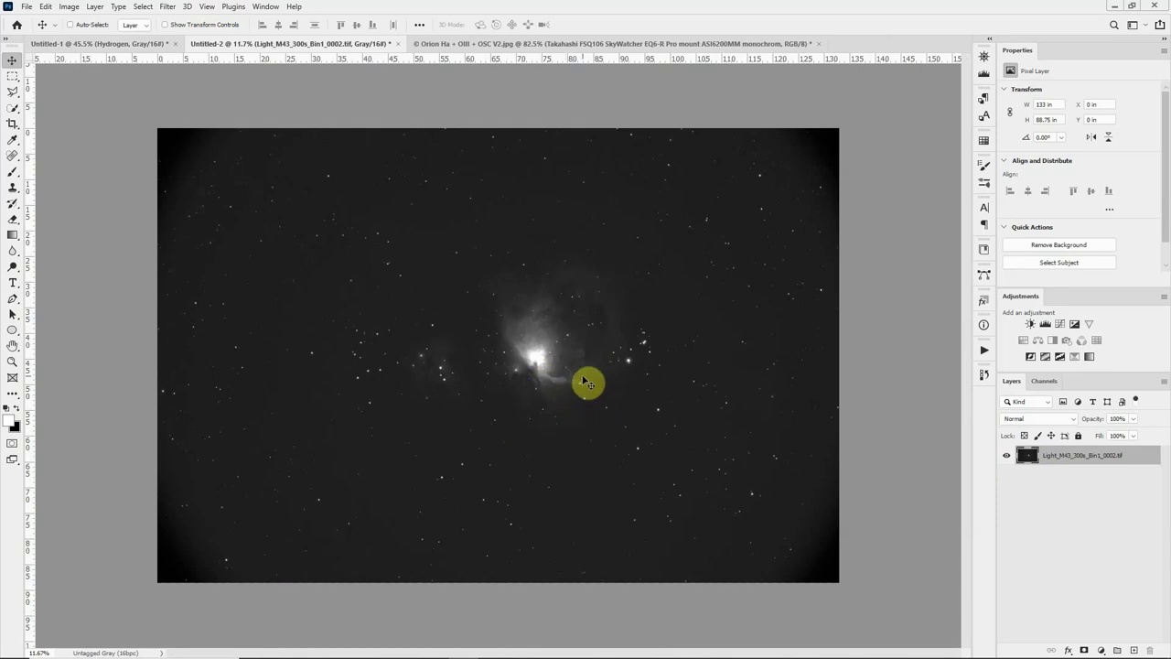
# - Rotate the whole Untitled-2 image 180° with Free Transform and apply it
pyautogui.hotkey('ctrl', 'a')
pyautogui.hotkey('ctrl', 't')
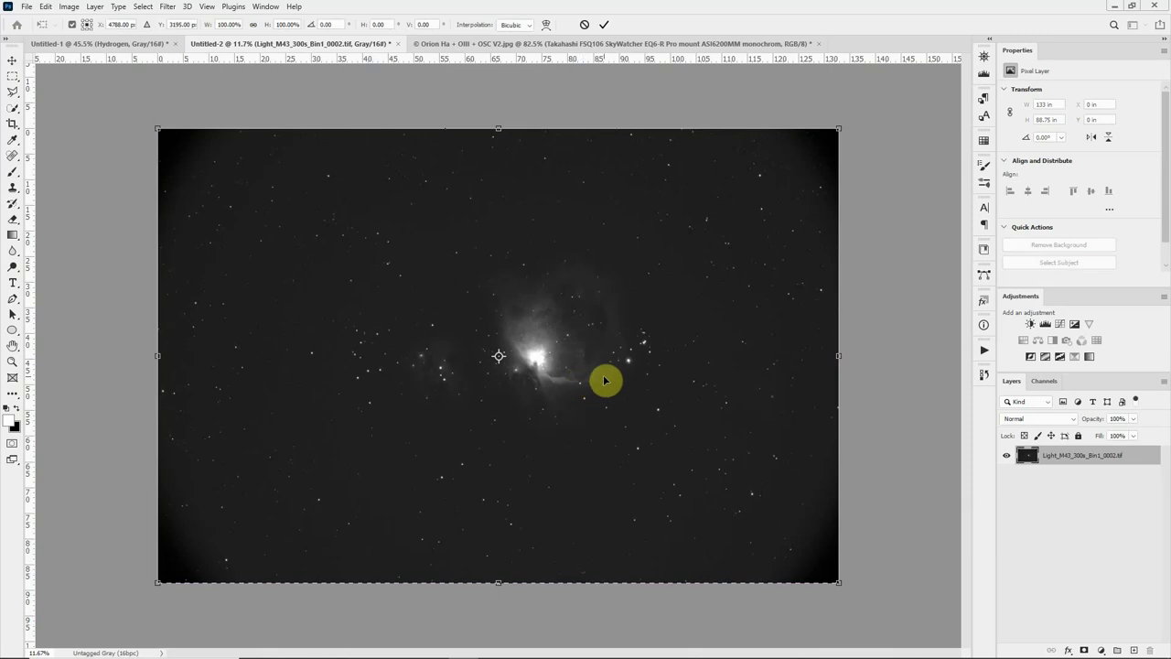
pyautogui.rightClick(606, 378)
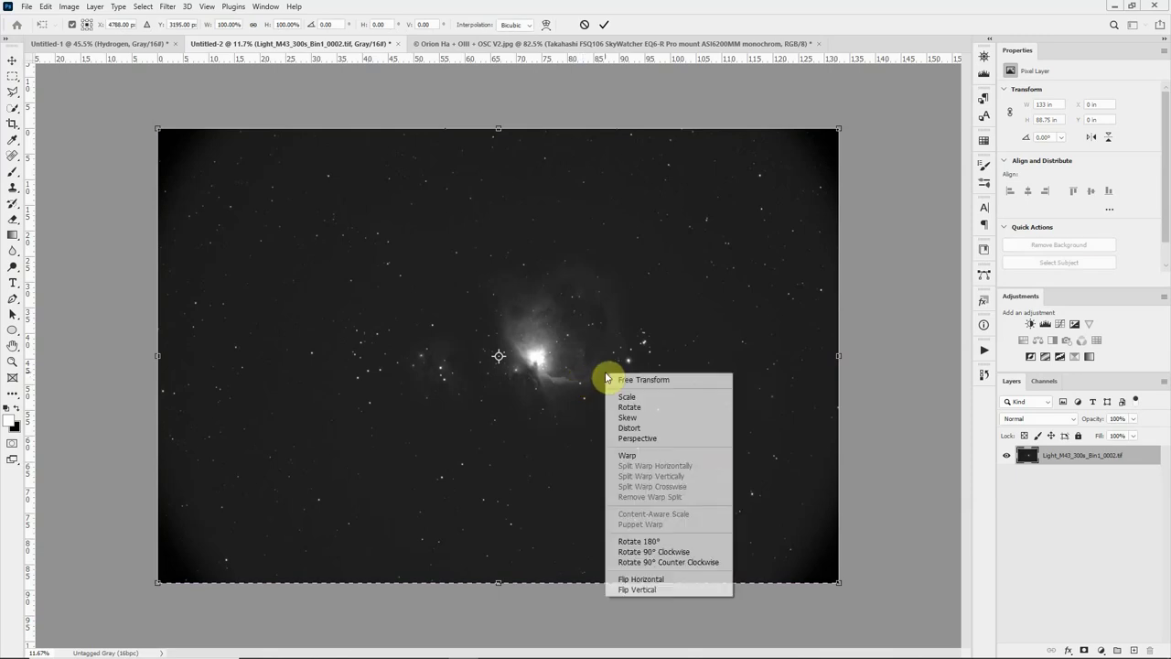
pyautogui.click(643, 542)
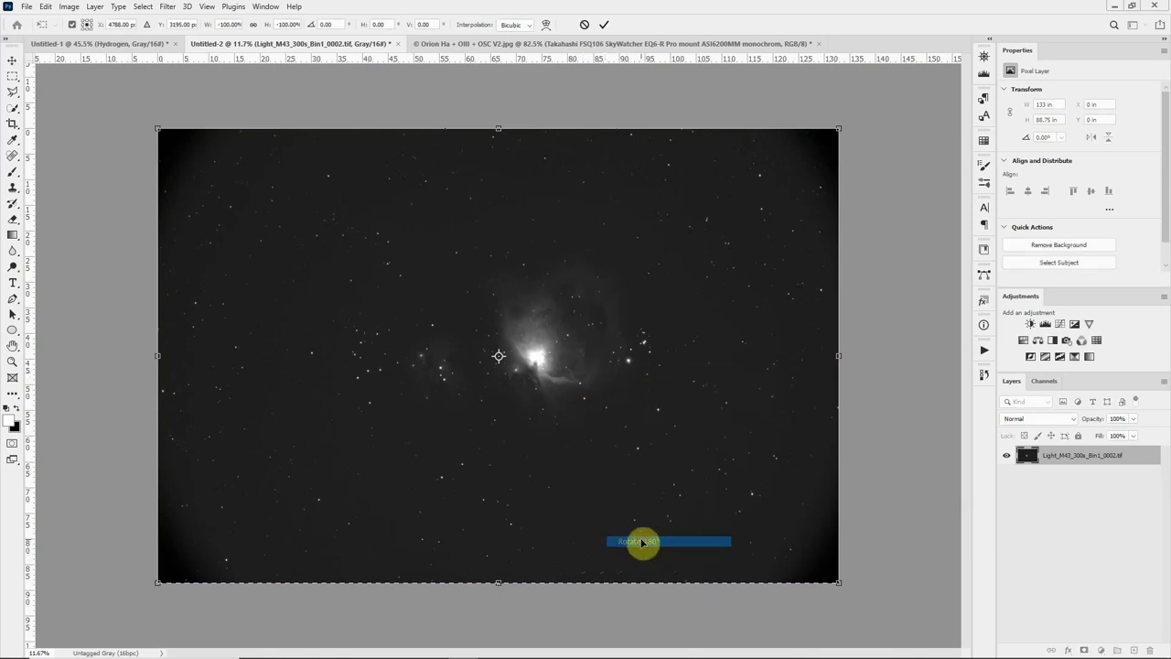
pyautogui.click(605, 28)
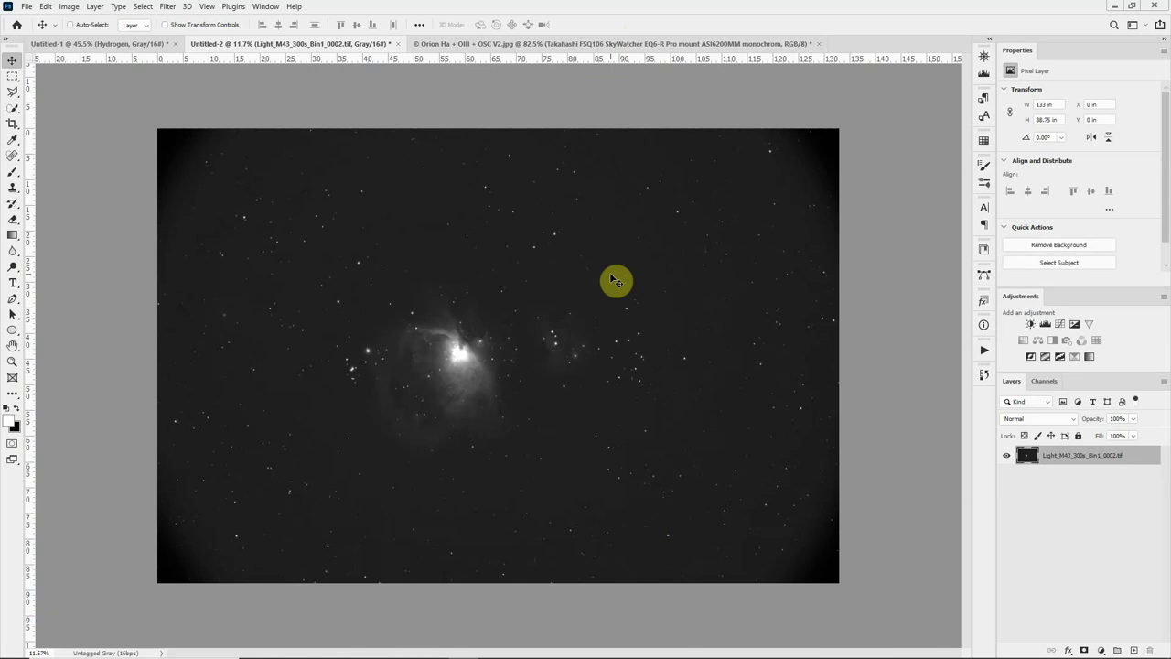
# - Rename the Untitled-2 layer to Oxygen
pyautogui.doubleClick(1072, 456)
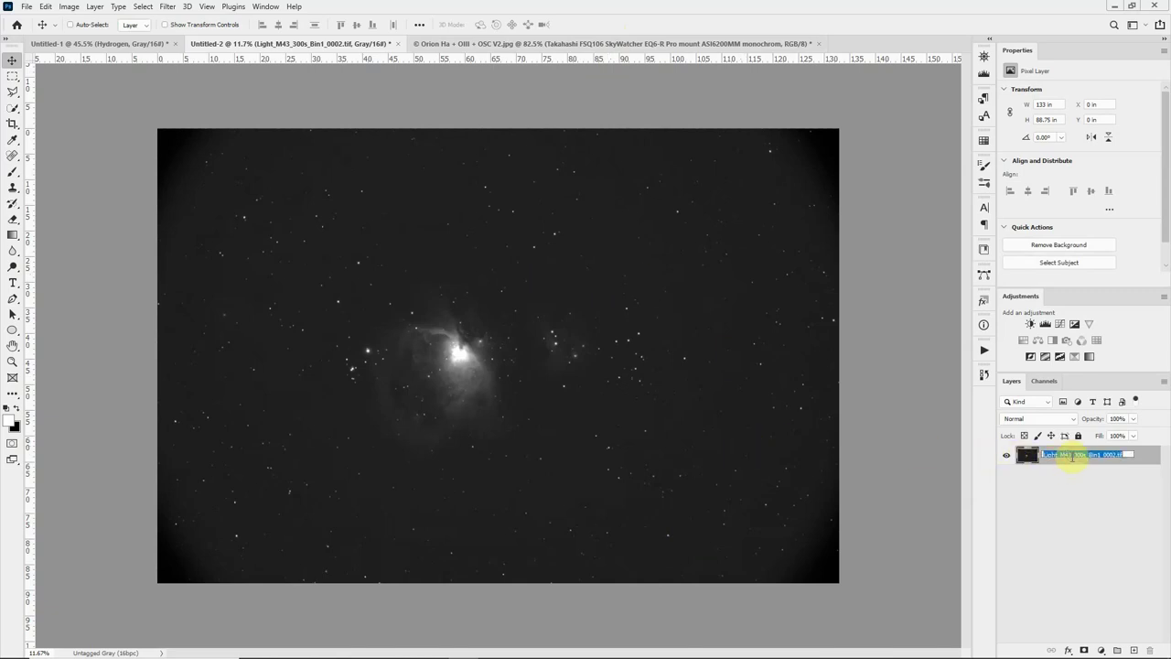
pyautogui.write('Orio')
pyautogui.press('Return')
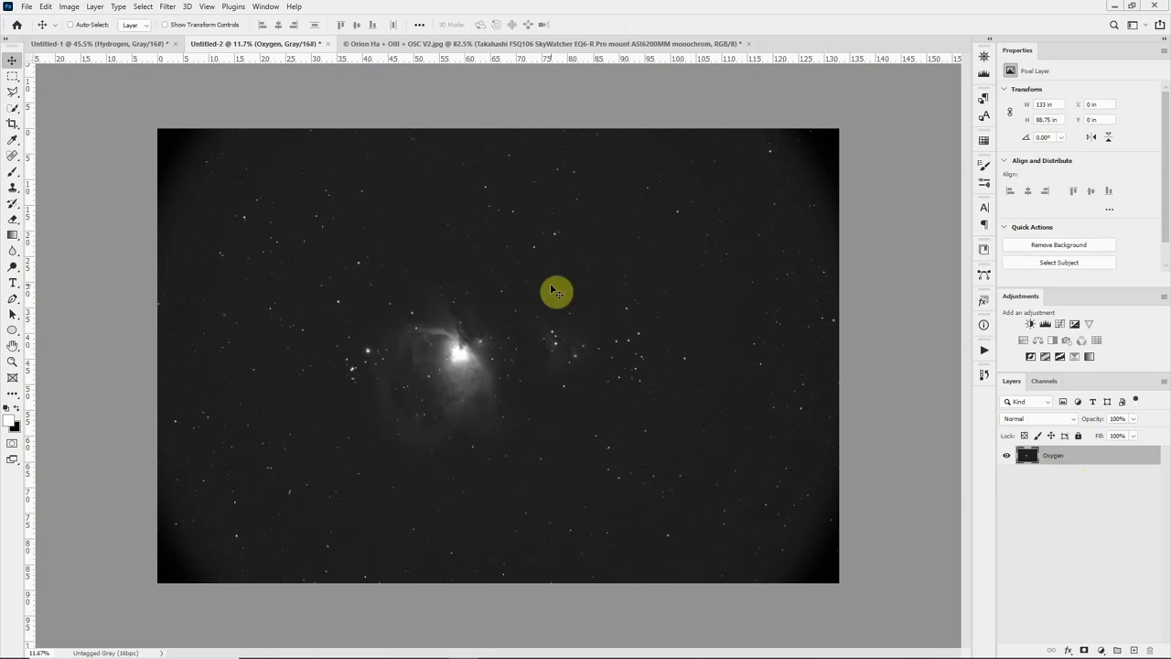
# - Drag the Oxygen layer into the Untitled-1 Hydrogen document and zoom out to see it all
pyautogui.moveTo(552, 298); pyautogui.dragTo(153, 43)
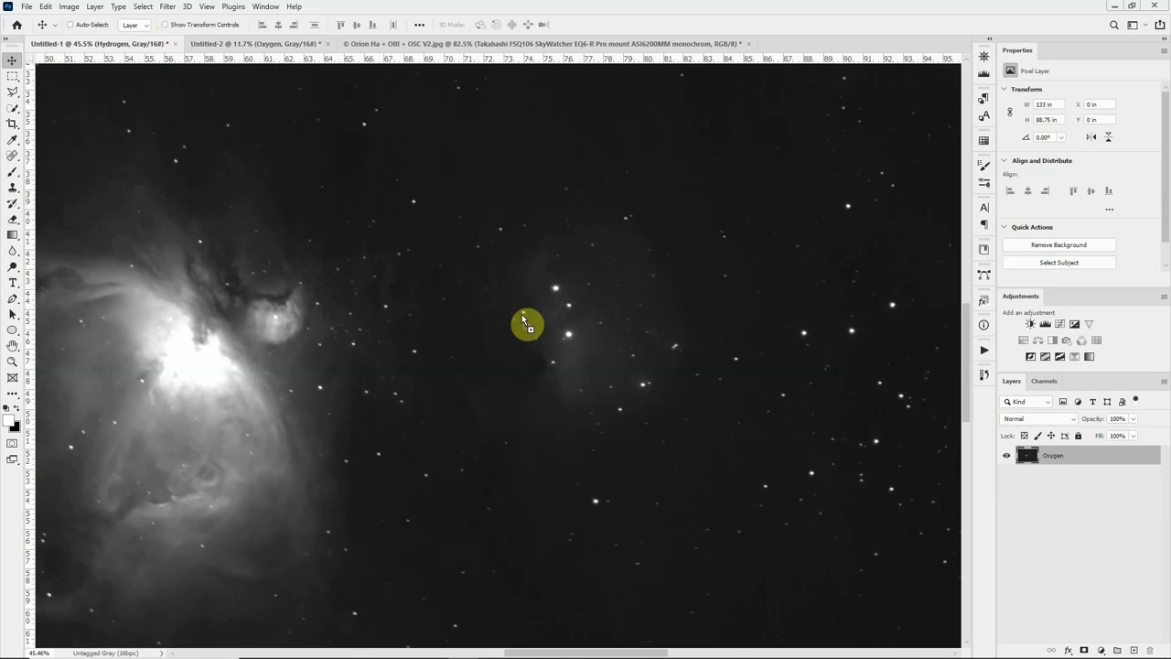
pyautogui.moveTo(522, 314); pyautogui.dragTo(522, 316)
pyautogui.scroll(-10, 527, 321)
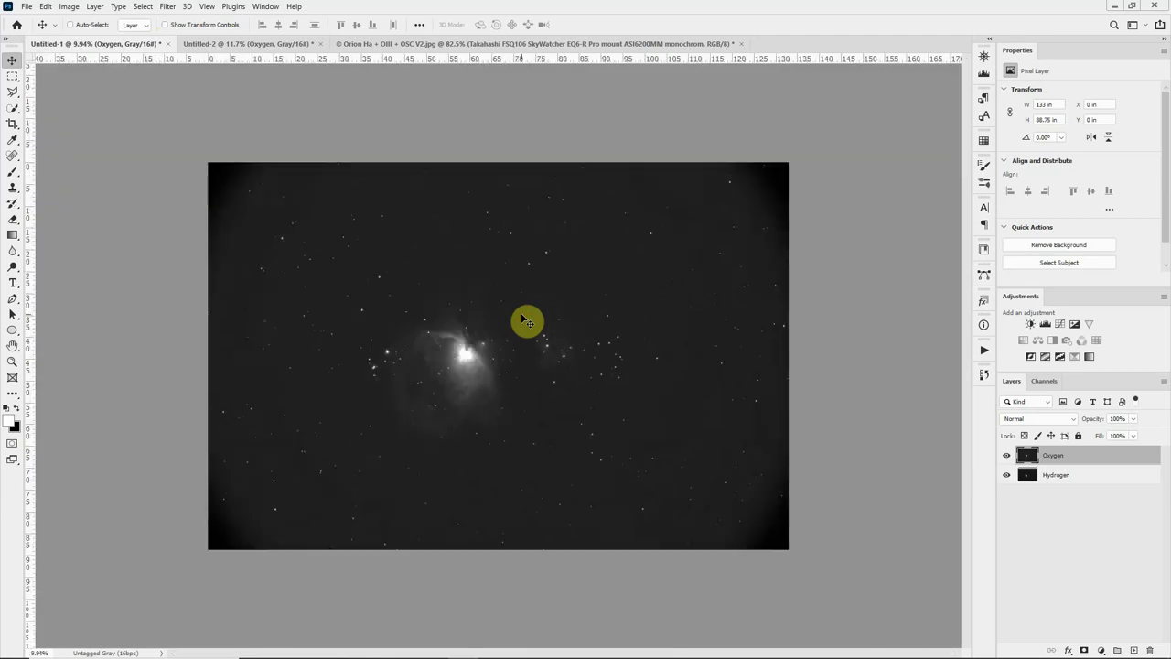
# - Set Oxygen to Lighten blending and shift it to X −1.6 in, Y 3.85 in
pyautogui.click(1071, 419)
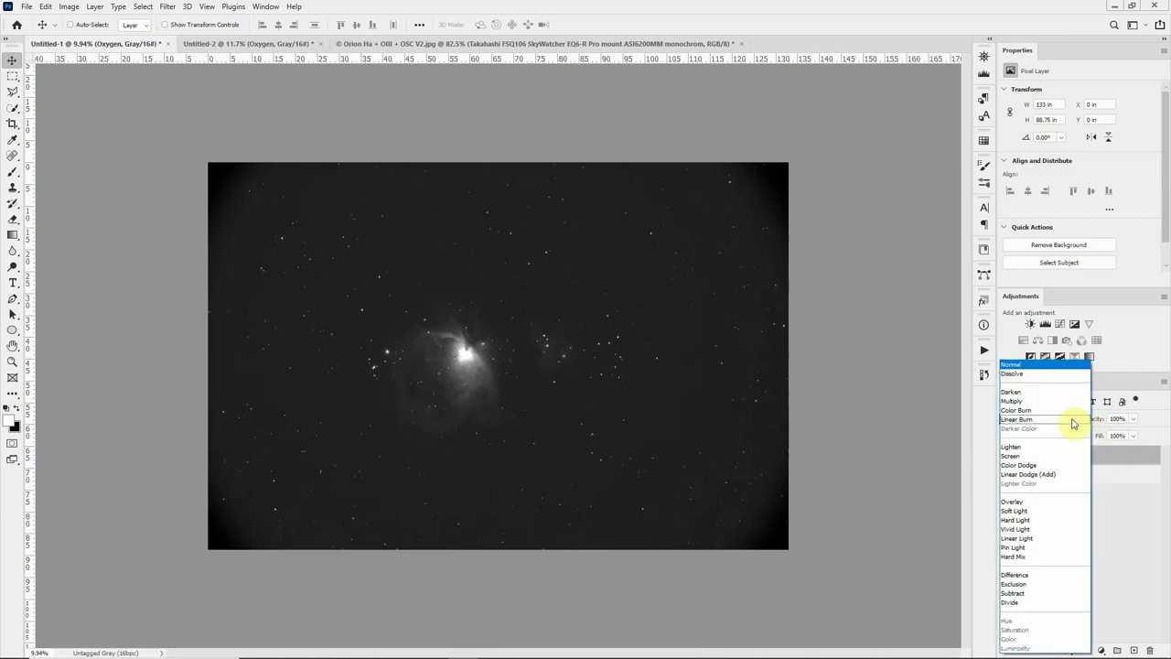
pyautogui.click(1039, 448)
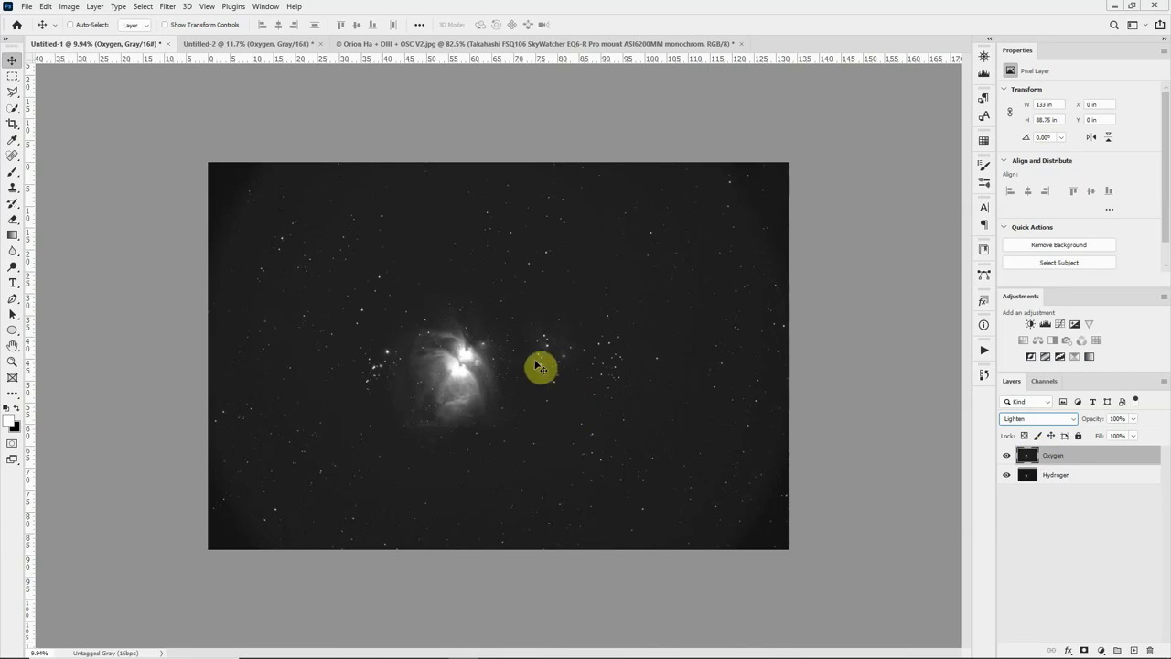
pyautogui.scroll(3, 539, 367)
pyautogui.scroll(3, 540, 367)
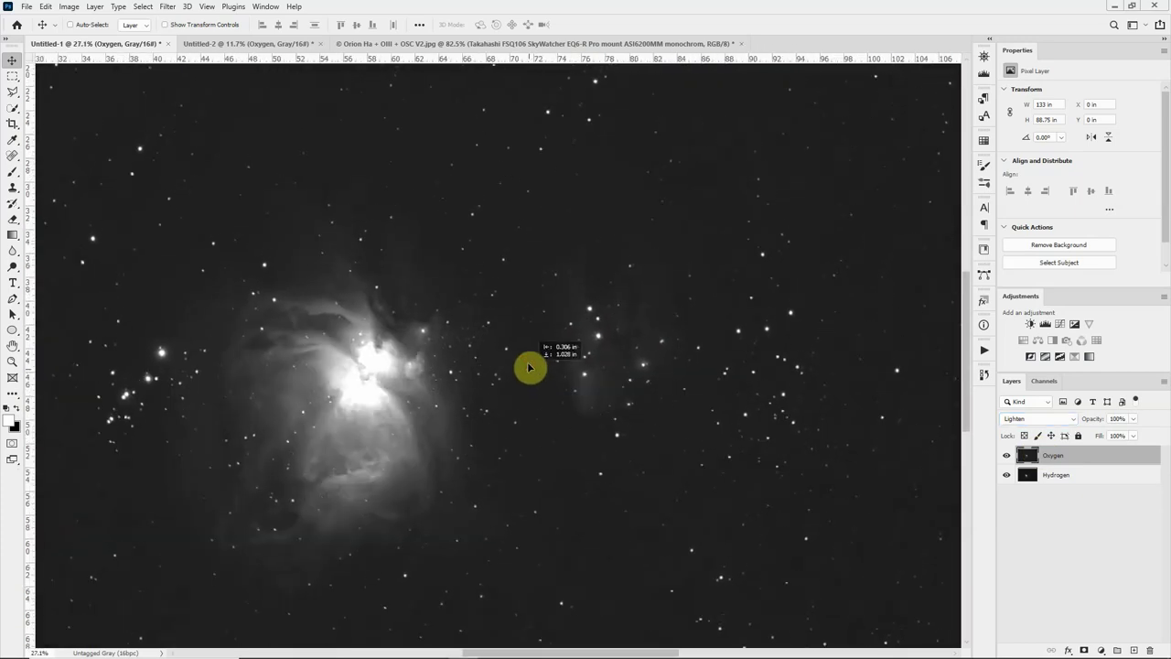
pyautogui.moveTo(521, 391)
pyautogui.mouseDown()
pyautogui.moveTo(515, 408)
pyautogui.moveTo(509, 400)
pyautogui.mouseUp()
pyautogui.scroll(3, 504, 408)
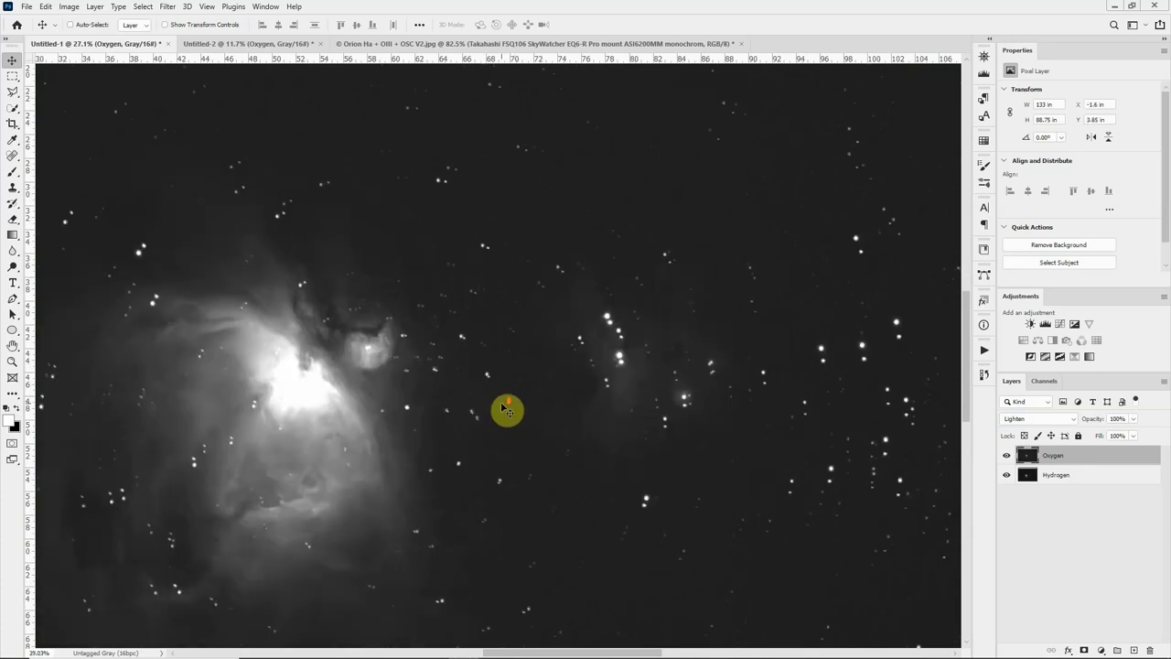
pyautogui.scroll(-3, 622, 402)
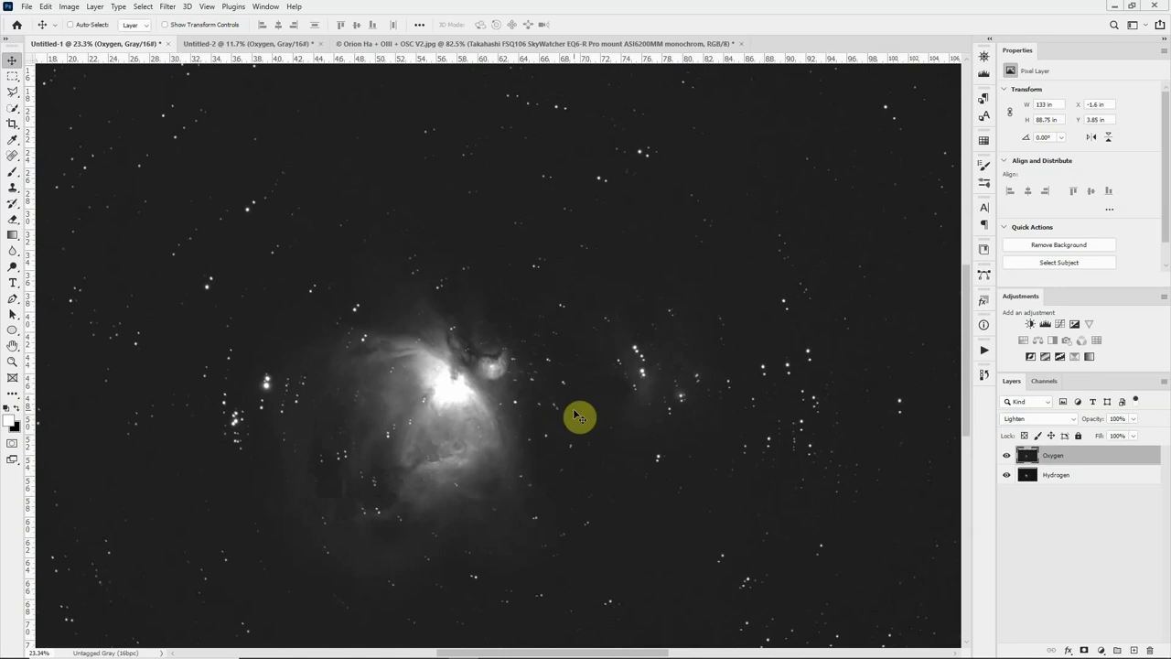
# - Free-transform Oxygen: nudge it, pivot beside the nebula core, and rotate about 1.5°
pyautogui.hotkey('ctrl', 't')
pyautogui.scroll(3, 555, 423)
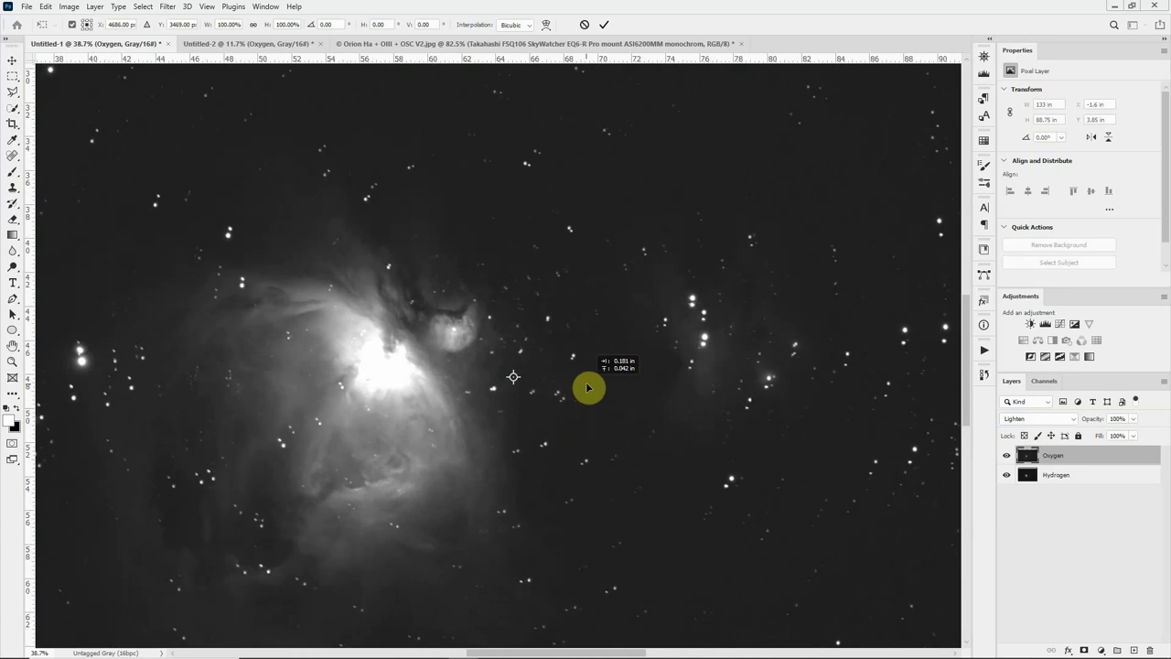
pyautogui.moveTo(586, 387); pyautogui.dragTo(587, 388)
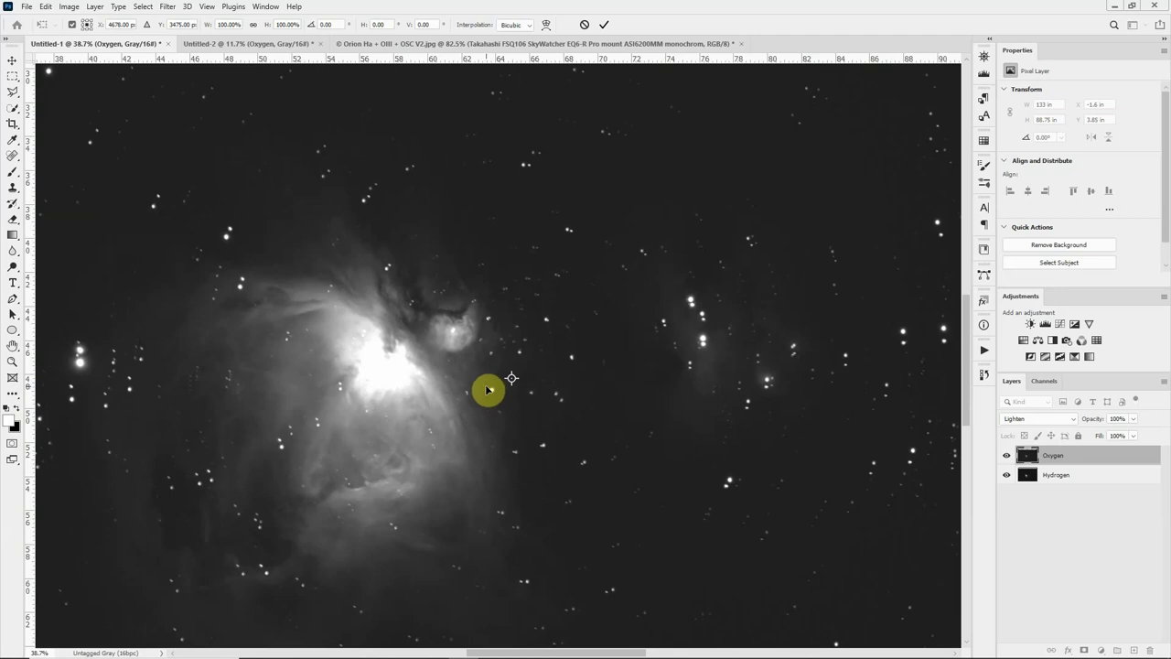
pyautogui.moveTo(512, 380); pyautogui.dragTo(491, 390)
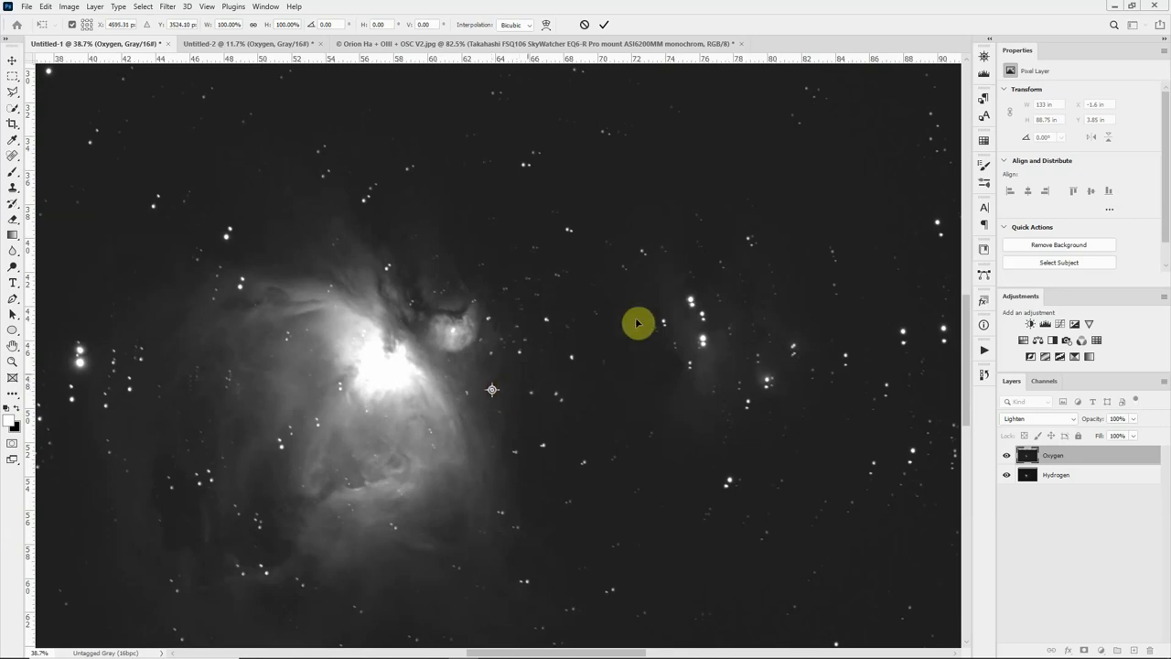
pyautogui.scroll(-3, 685, 259)
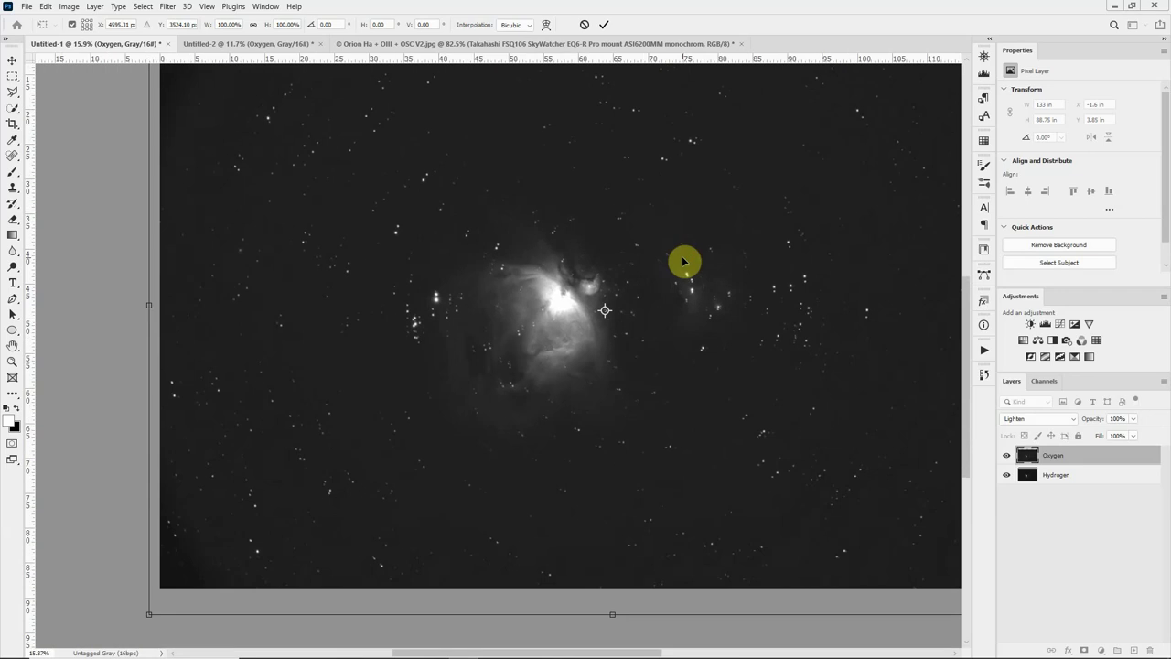
pyautogui.moveTo(679, 262); pyautogui.dragTo(468, 366)
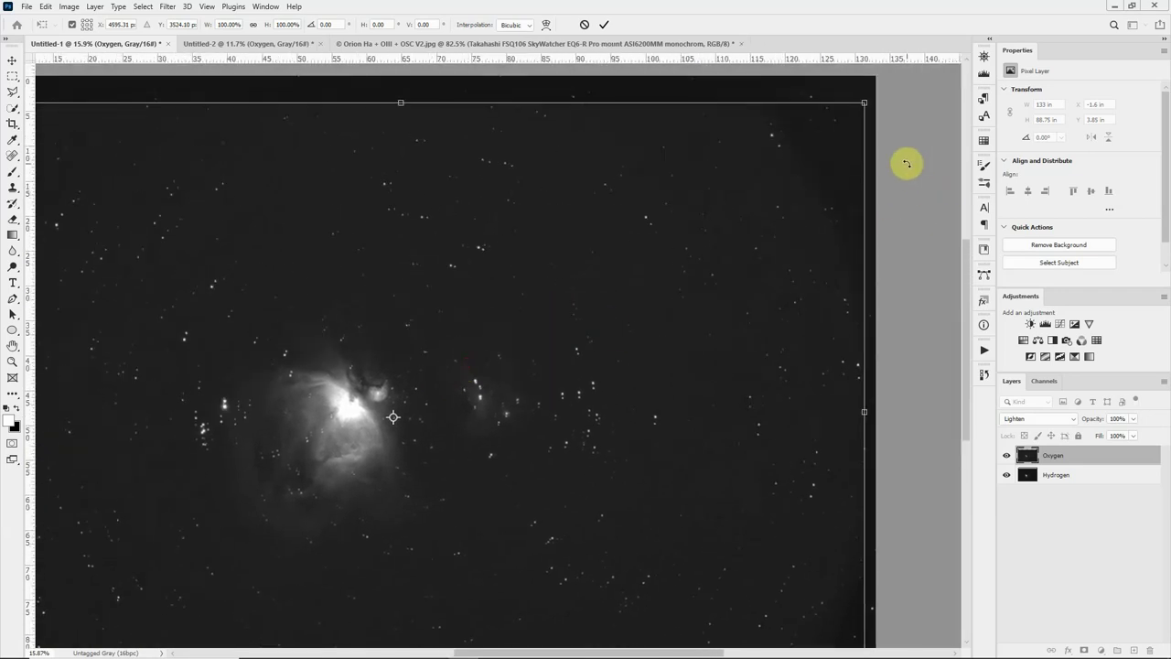
pyautogui.moveTo(906, 163); pyautogui.dragTo(911, 171)
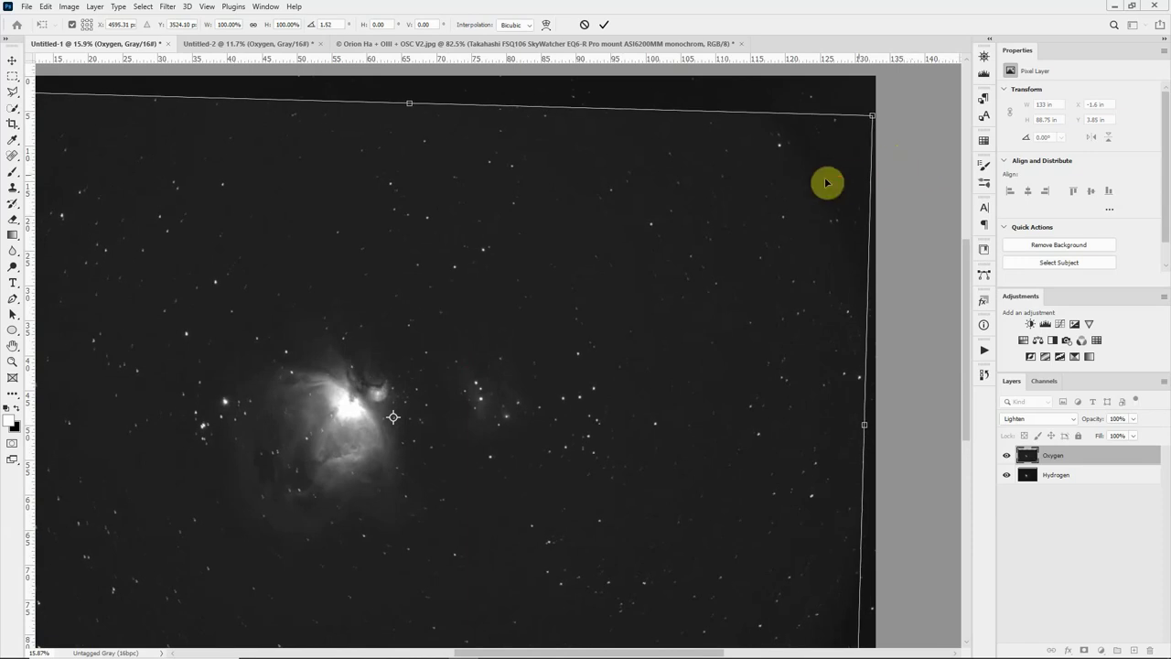
pyautogui.scroll(10, 826, 183)
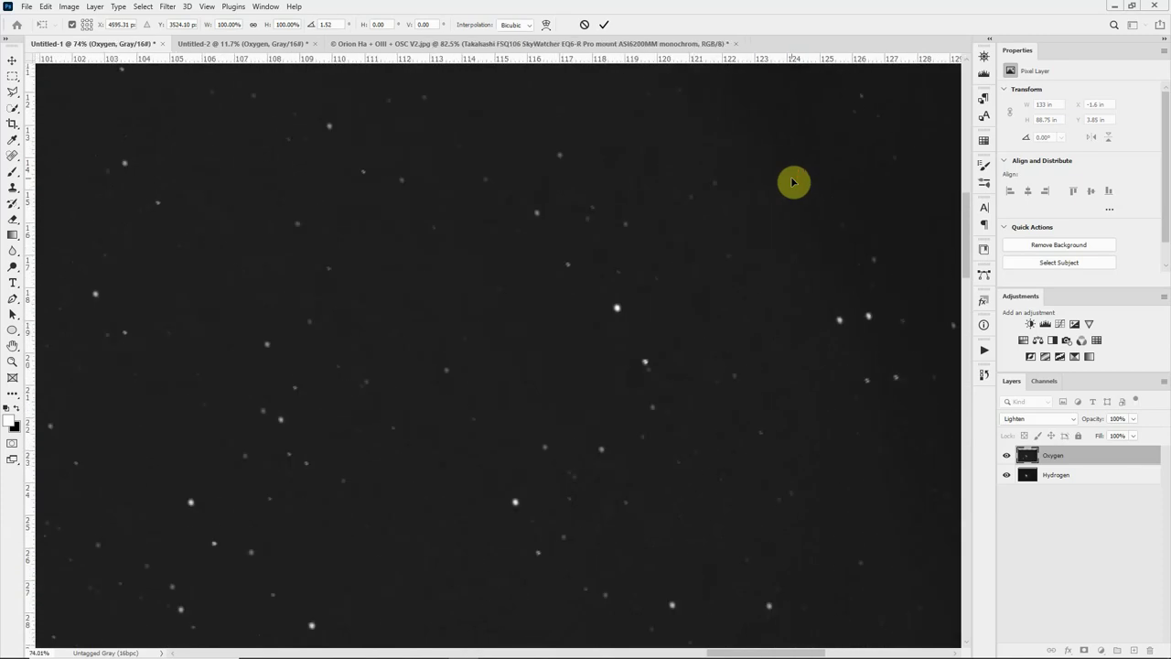
# - Refine the Oxygen layer's rotation to about 1.6°
pyautogui.moveTo(784, 177); pyautogui.dragTo(596, 274)
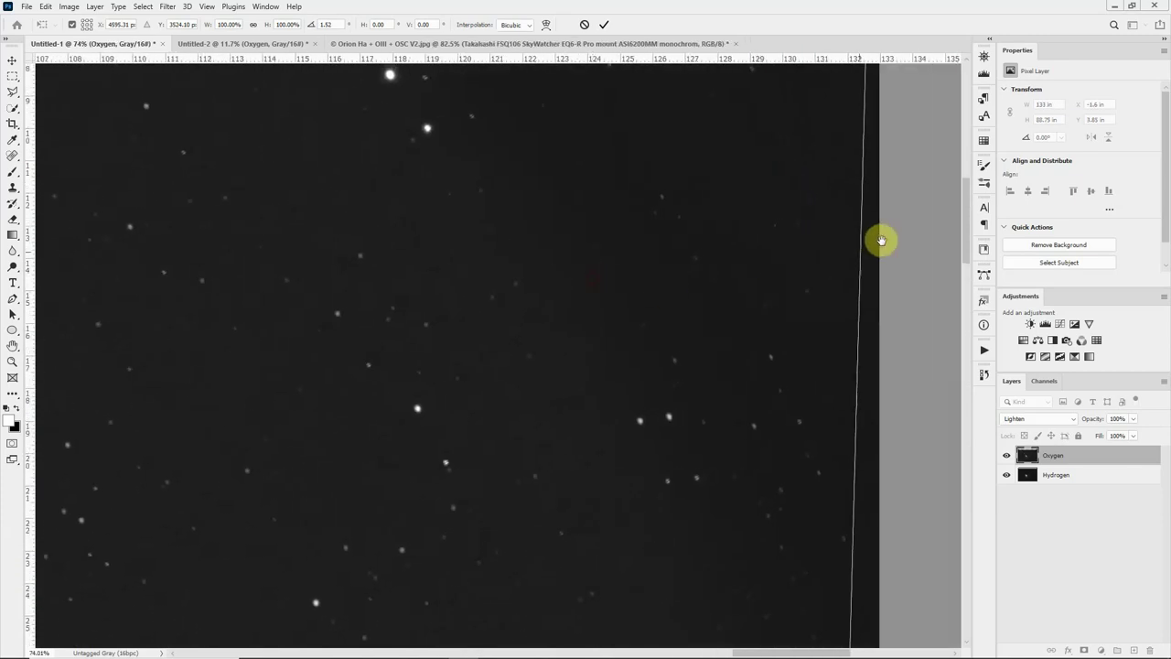
pyautogui.moveTo(897, 234); pyautogui.dragTo(896, 238)
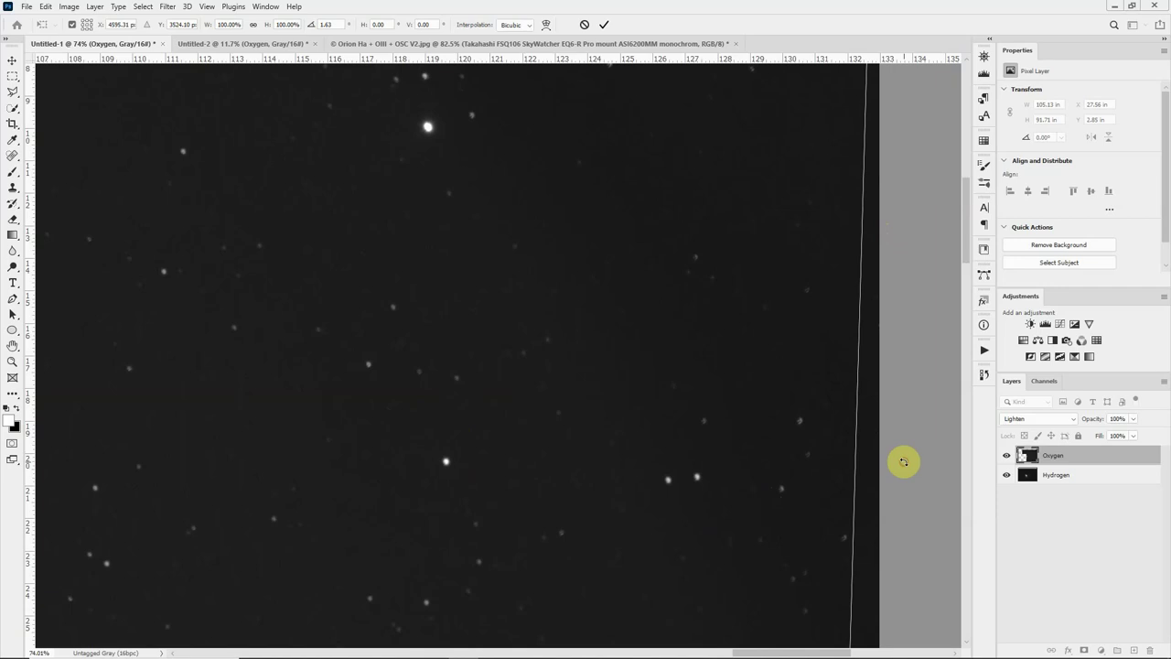
pyautogui.moveTo(903, 464); pyautogui.dragTo(889, 468)
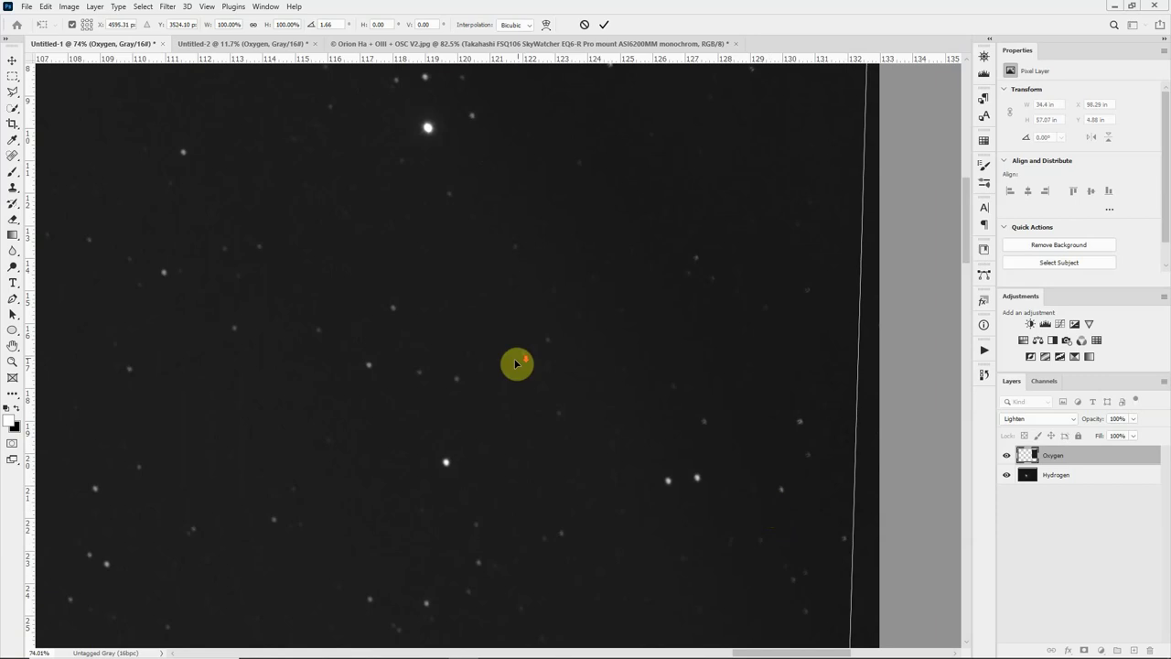
pyautogui.scroll(-5, 505, 363)
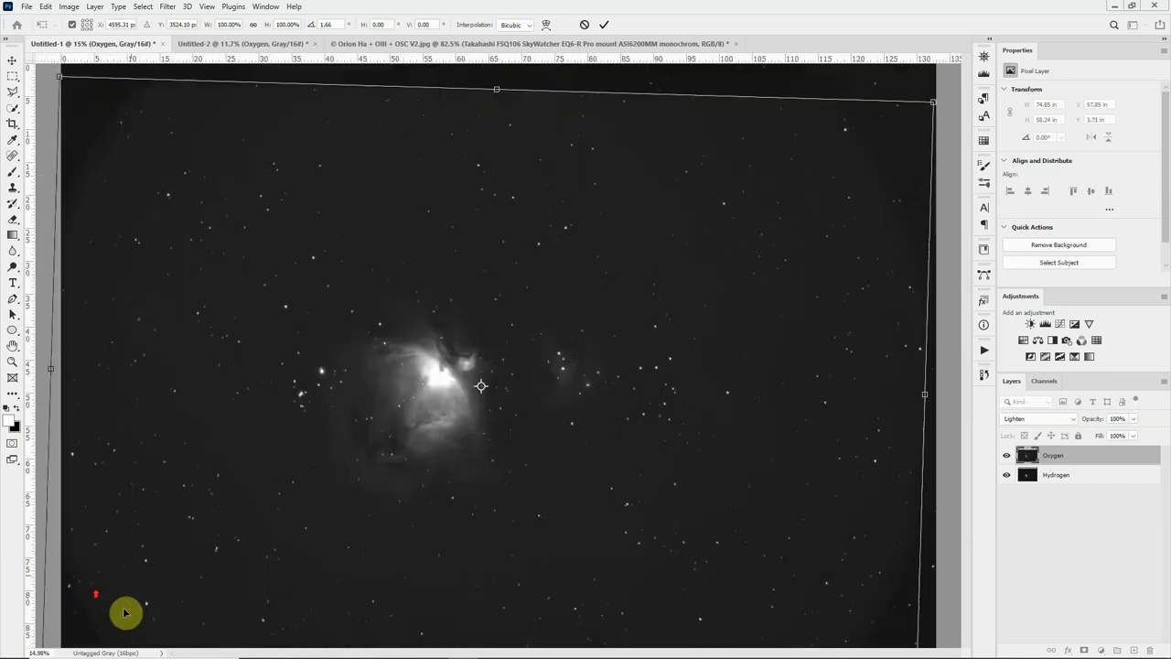
pyautogui.scroll(-3, 321, 465)
pyautogui.scroll(2, 320, 483)
pyautogui.scroll(1, 320, 483)
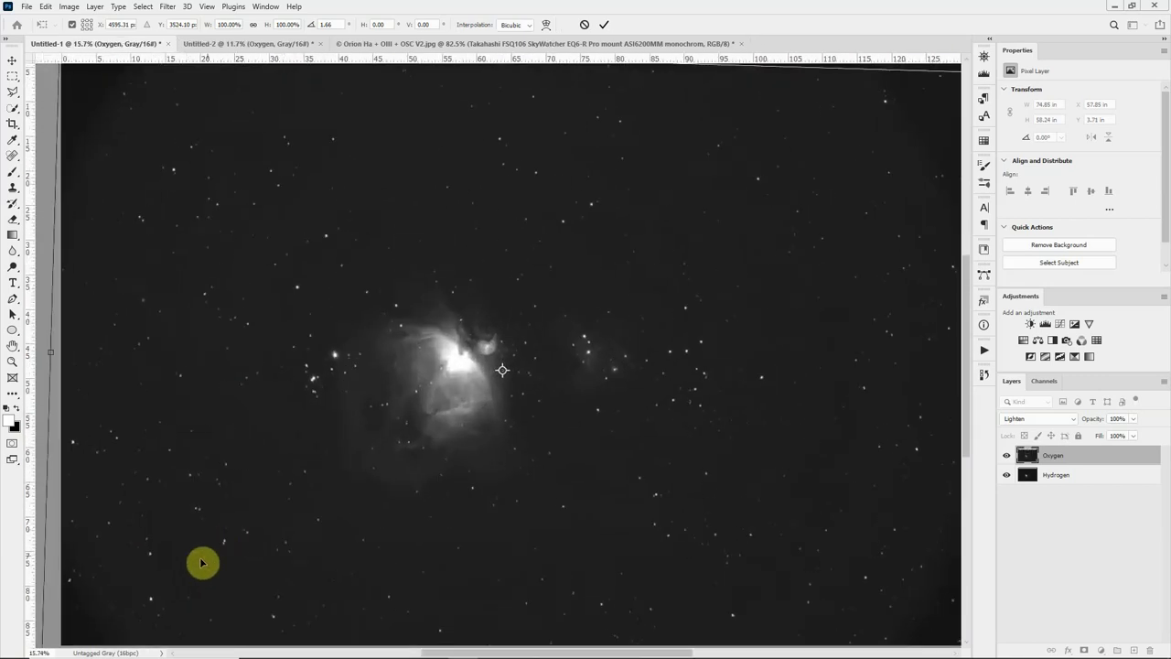
pyautogui.moveTo(241, 513); pyautogui.dragTo(287, 464)
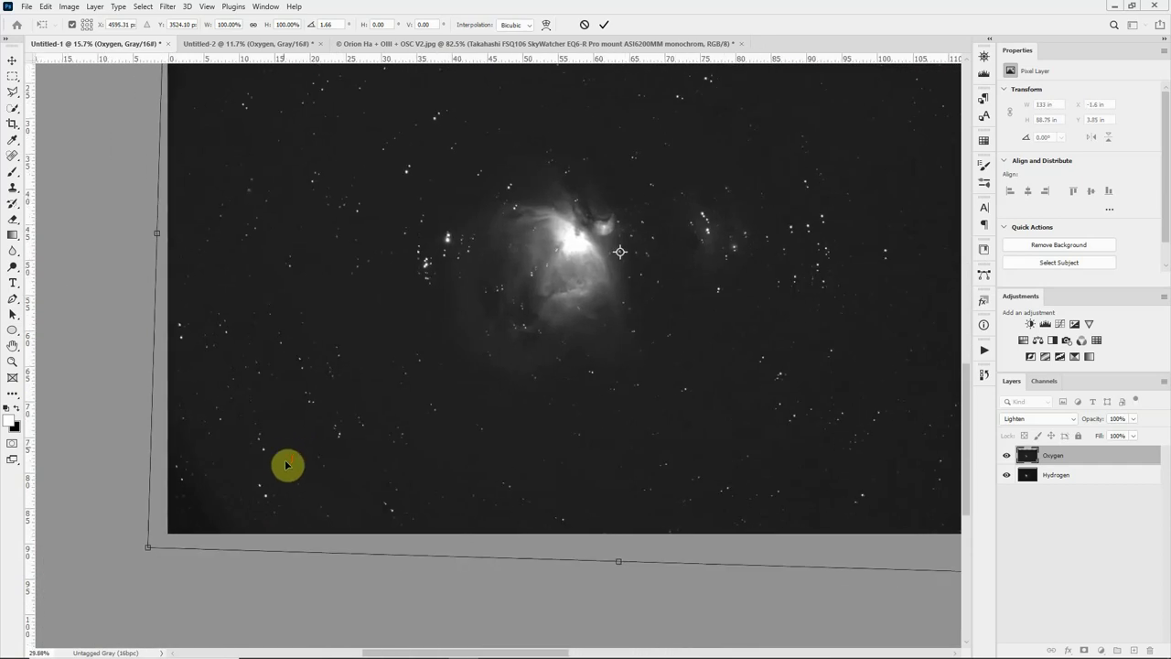
pyautogui.scroll(5, 287, 465)
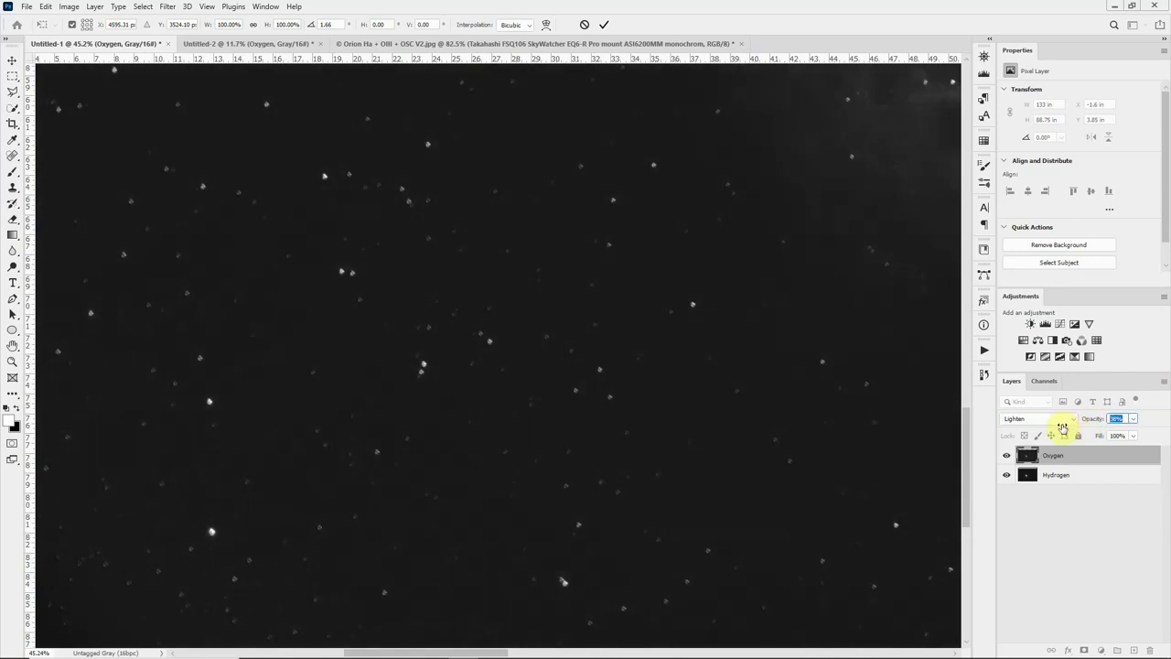
# - Lower Oxygen's opacity to 35% and move the rotation pivot to the upper right
pyautogui.moveTo(1062, 428); pyautogui.dragTo(1120, 414)
pyautogui.scroll(-2, 701, 415)
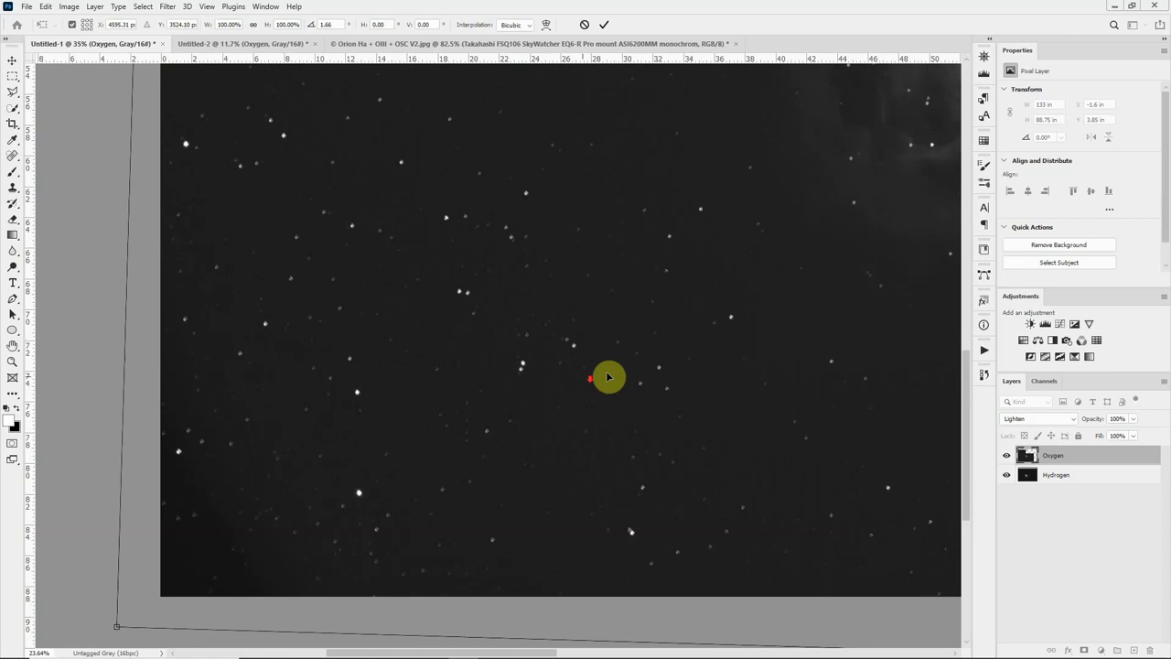
pyautogui.scroll(-1, 622, 366)
pyautogui.hotkey('ctrl', '0')
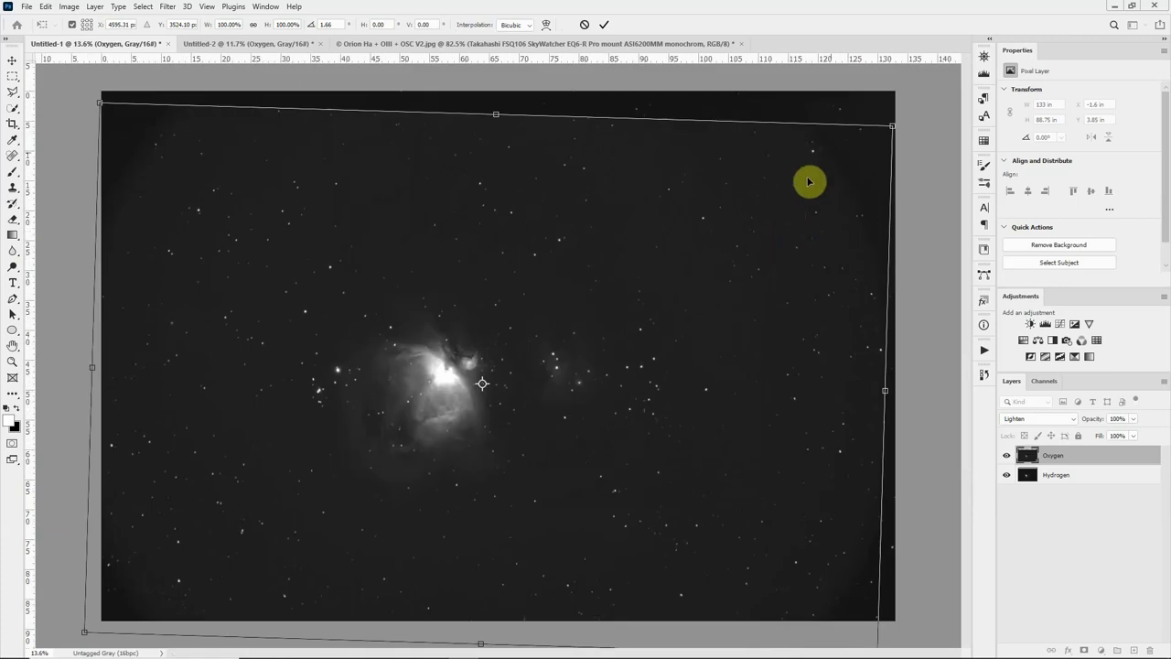
pyautogui.moveTo(483, 384); pyautogui.dragTo(834, 184)
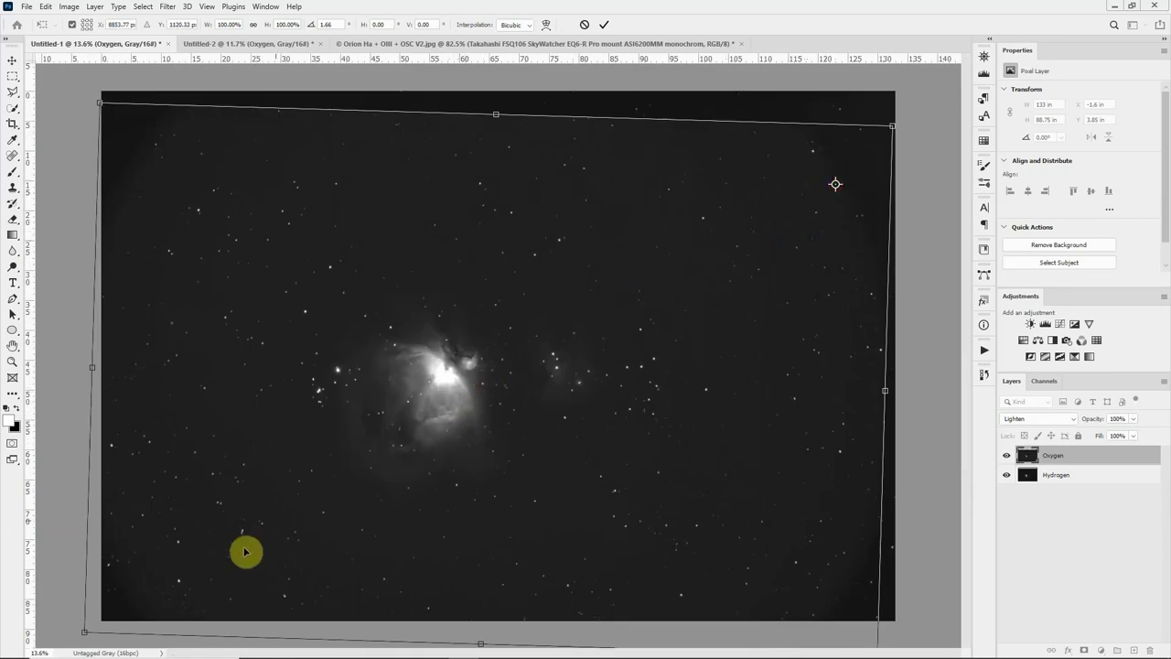
pyautogui.scroll(2, 127, 590)
pyautogui.scroll(2, 128, 590)
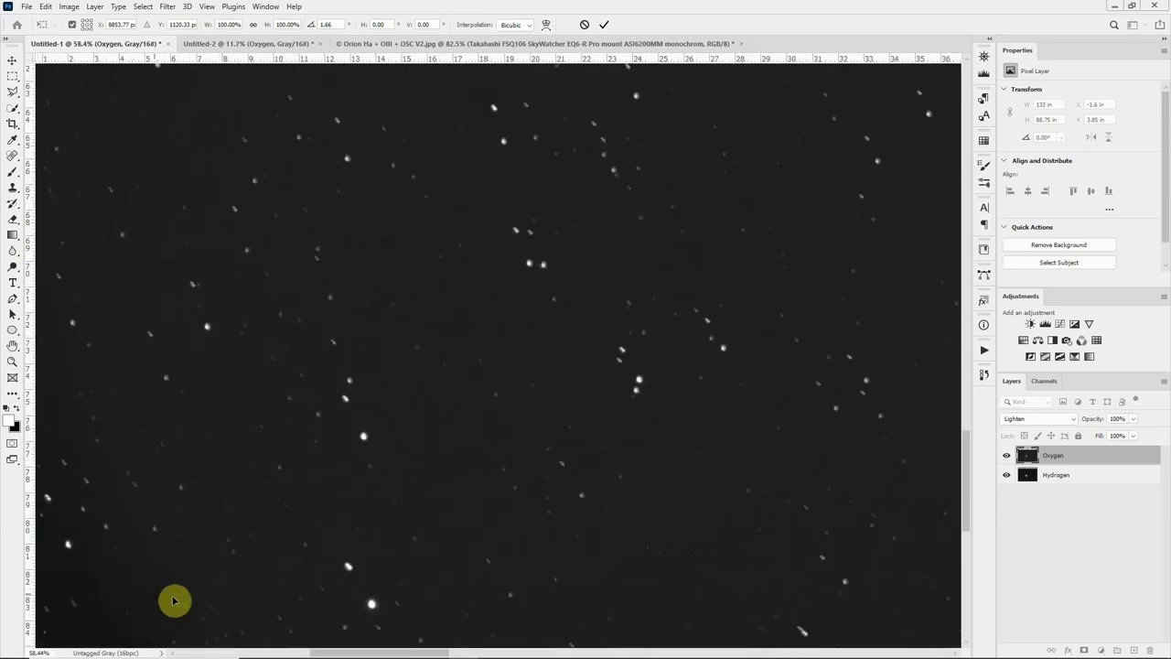
# - Fine-tune rotation to about 1.68° and scale to 99.95%, then commit the transform
pyautogui.moveTo(230, 502); pyautogui.dragTo(315, 366)
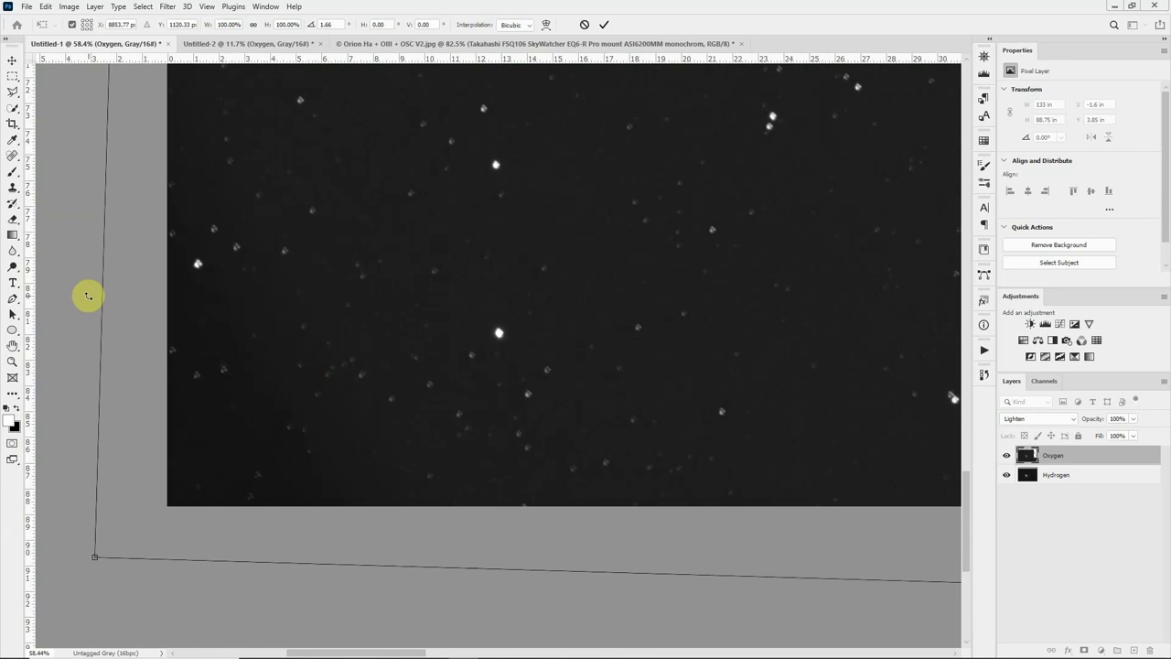
pyautogui.moveTo(88, 294); pyautogui.dragTo(86, 302)
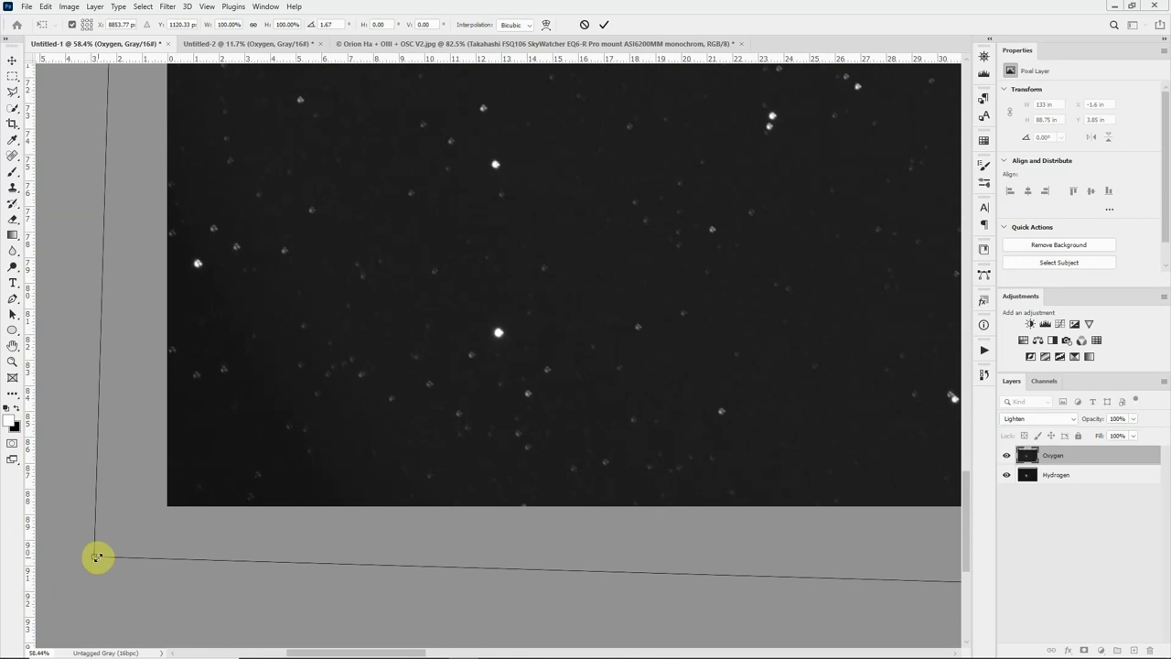
pyautogui.moveTo(97, 556); pyautogui.dragTo(97, 554)
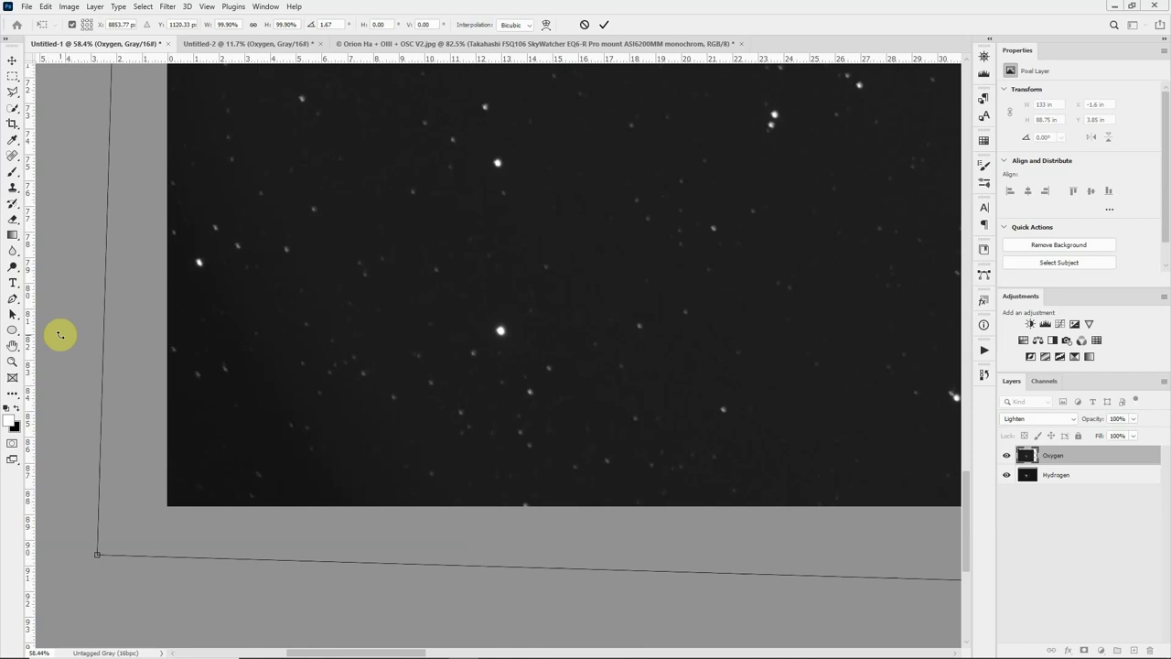
pyautogui.moveTo(59, 336); pyautogui.dragTo(55, 336)
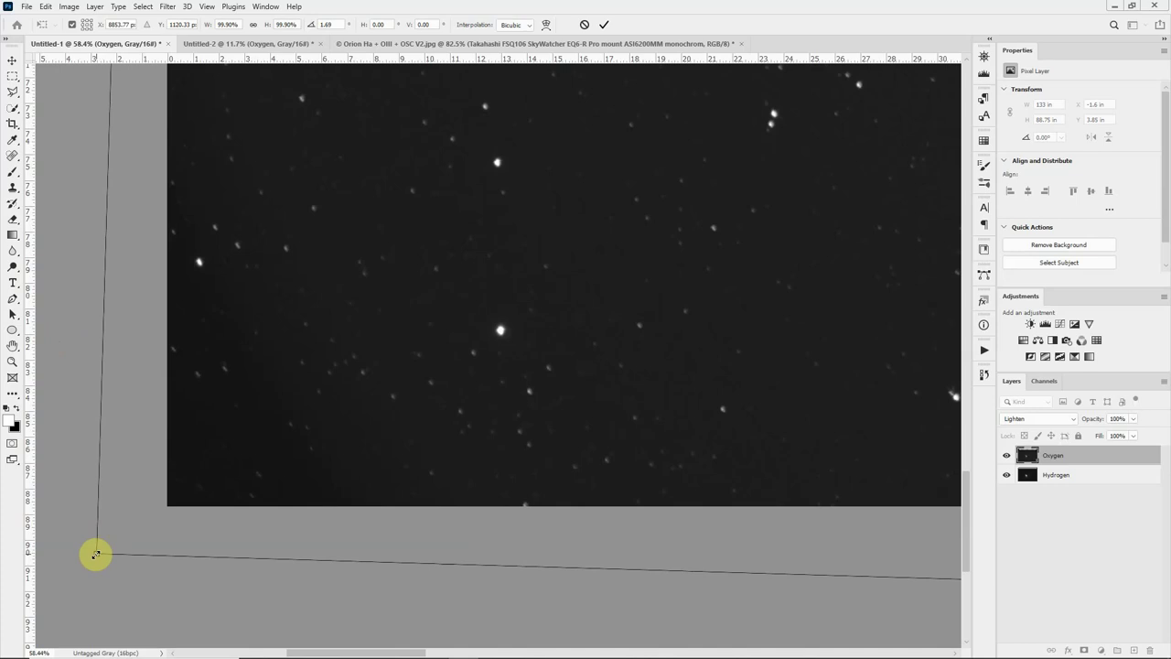
pyautogui.moveTo(97, 554); pyautogui.dragTo(95, 554)
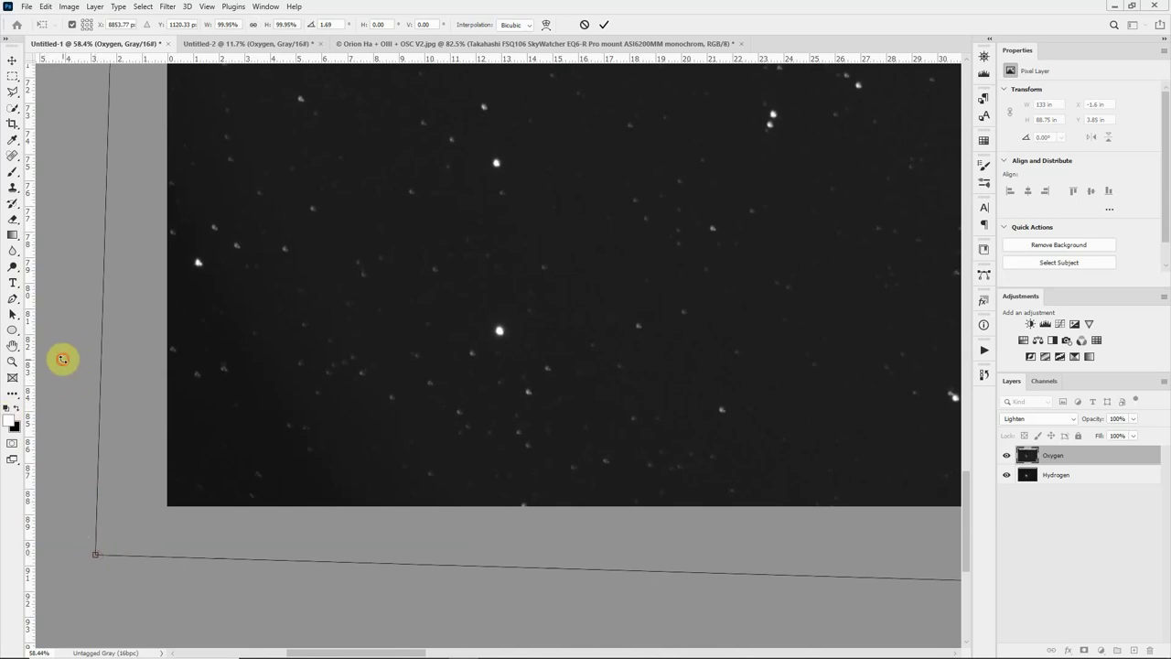
pyautogui.moveTo(64, 360); pyautogui.dragTo(64, 359)
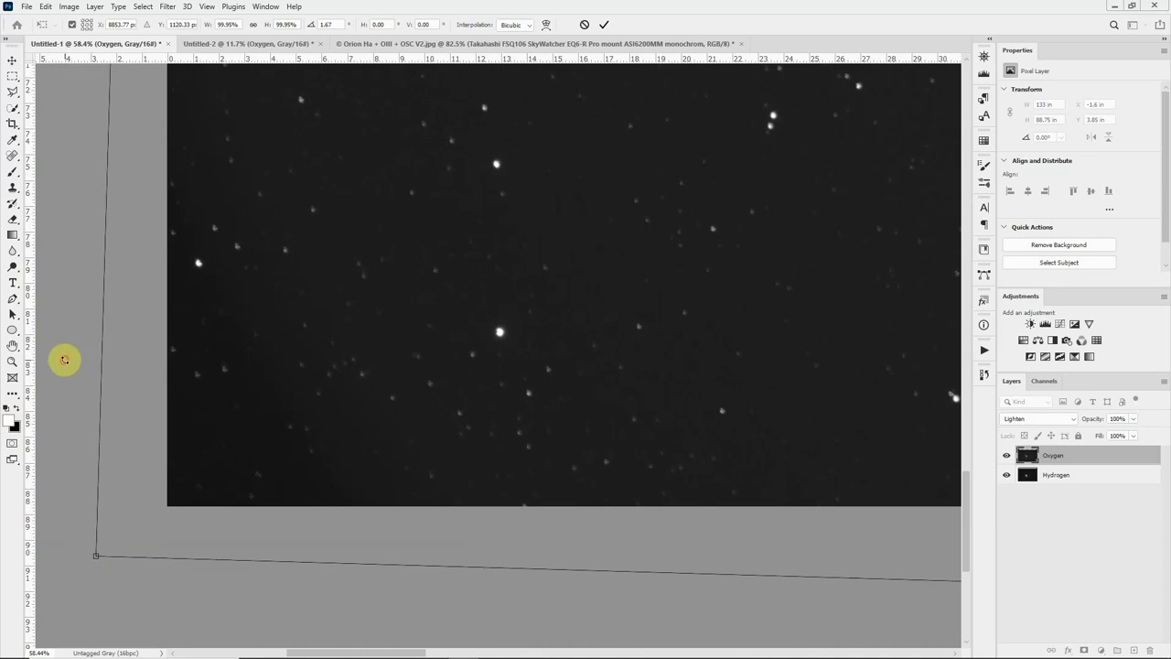
pyautogui.moveTo(70, 369); pyautogui.dragTo(65, 369)
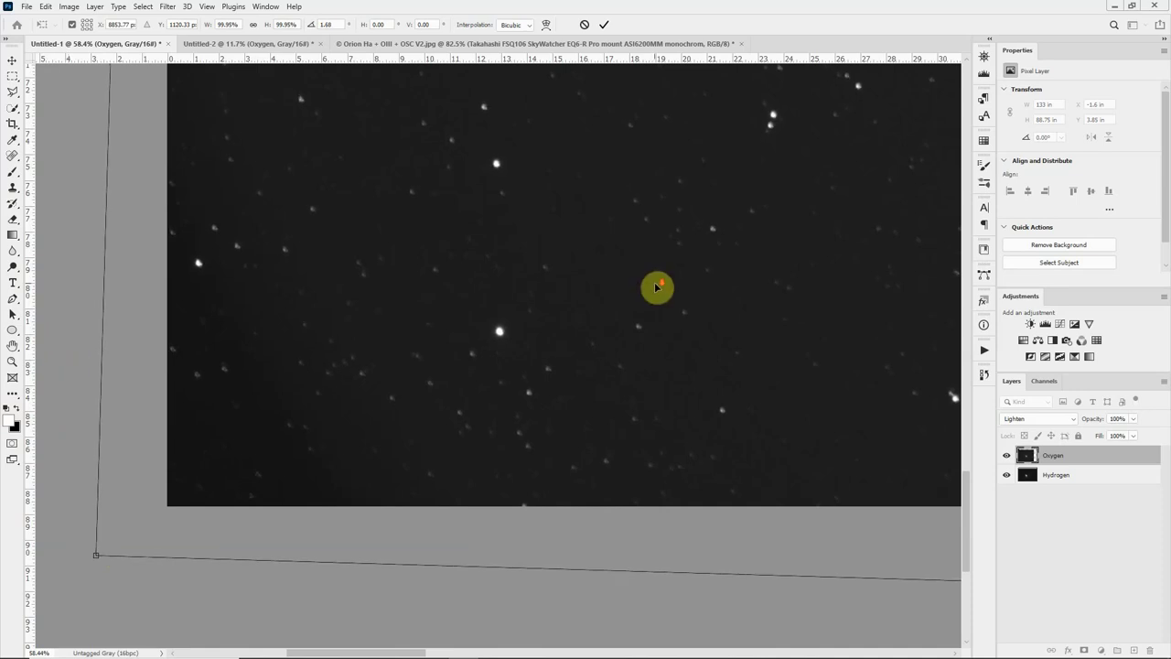
pyautogui.scroll(-3, 657, 288)
pyautogui.hotkey('ctrl', '0')
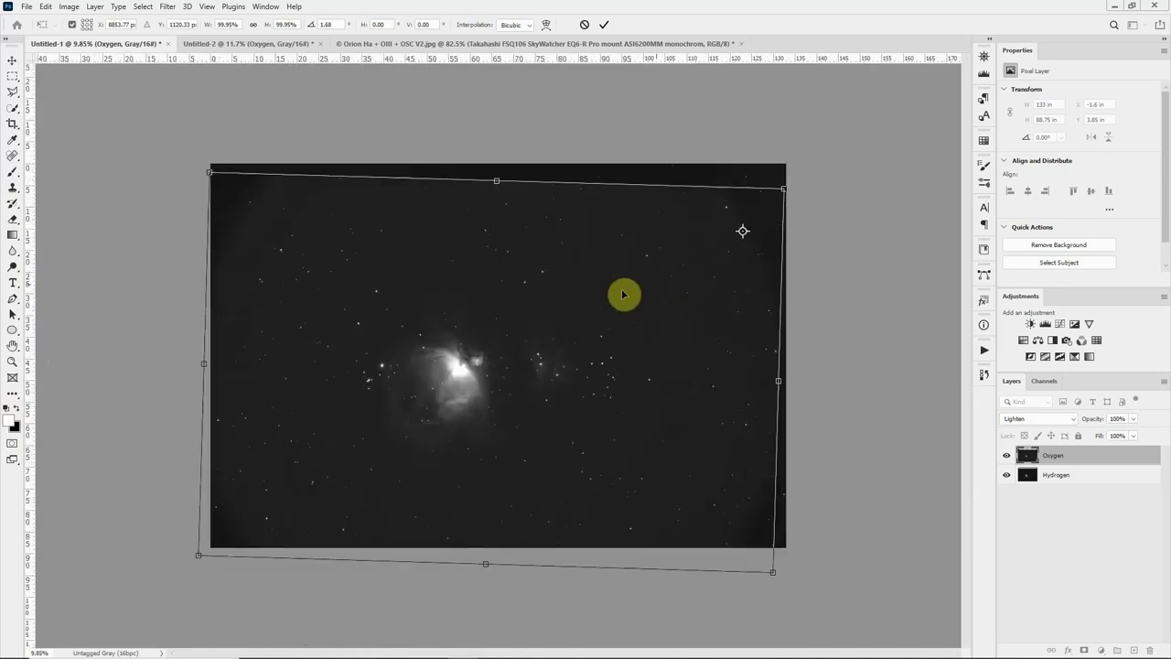
pyautogui.click(603, 26)
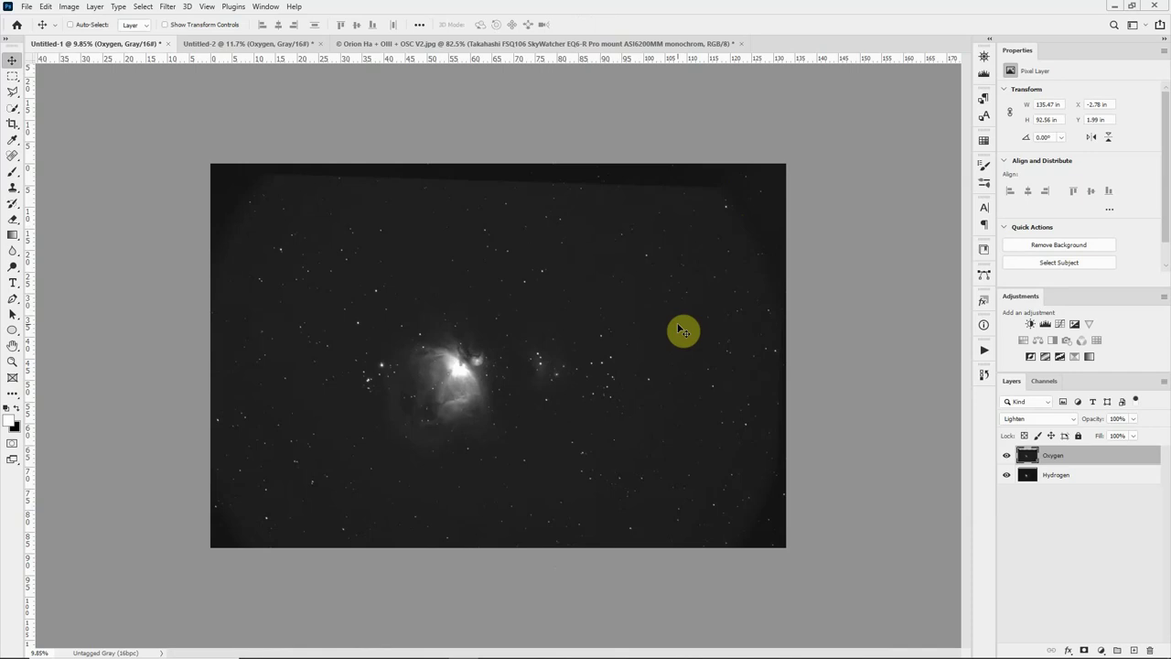
# - Set Oxygen back to Normal blending, hide it, and select the Hydrogen layer
pyautogui.scroll(1, 471, 361)
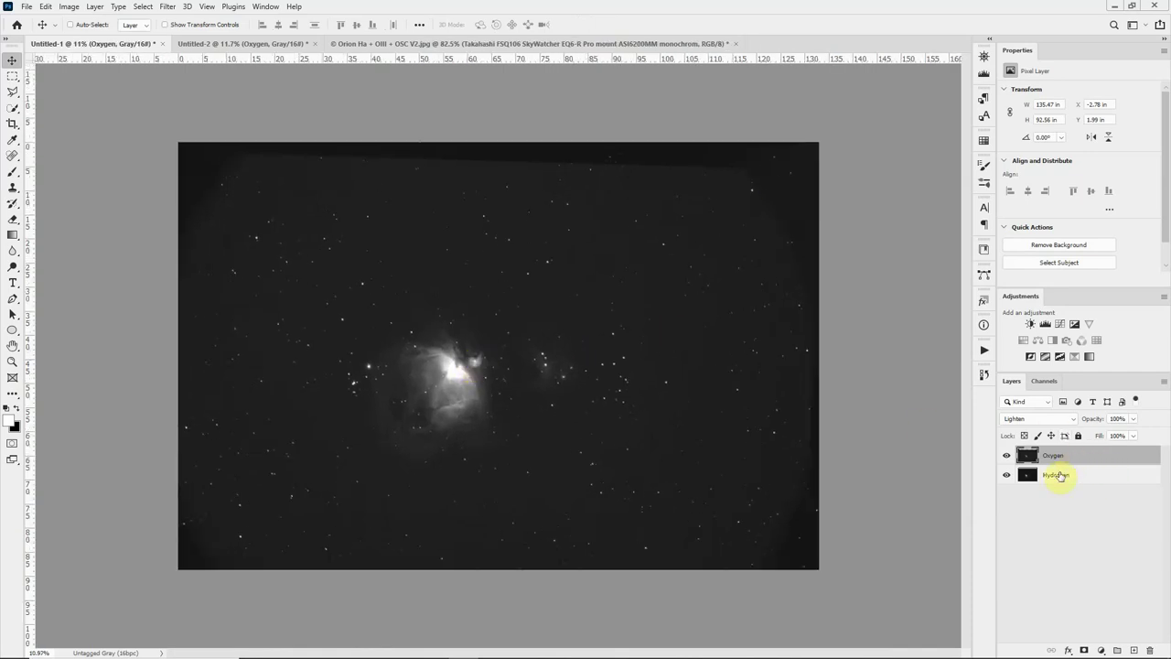
pyautogui.click(1046, 421)
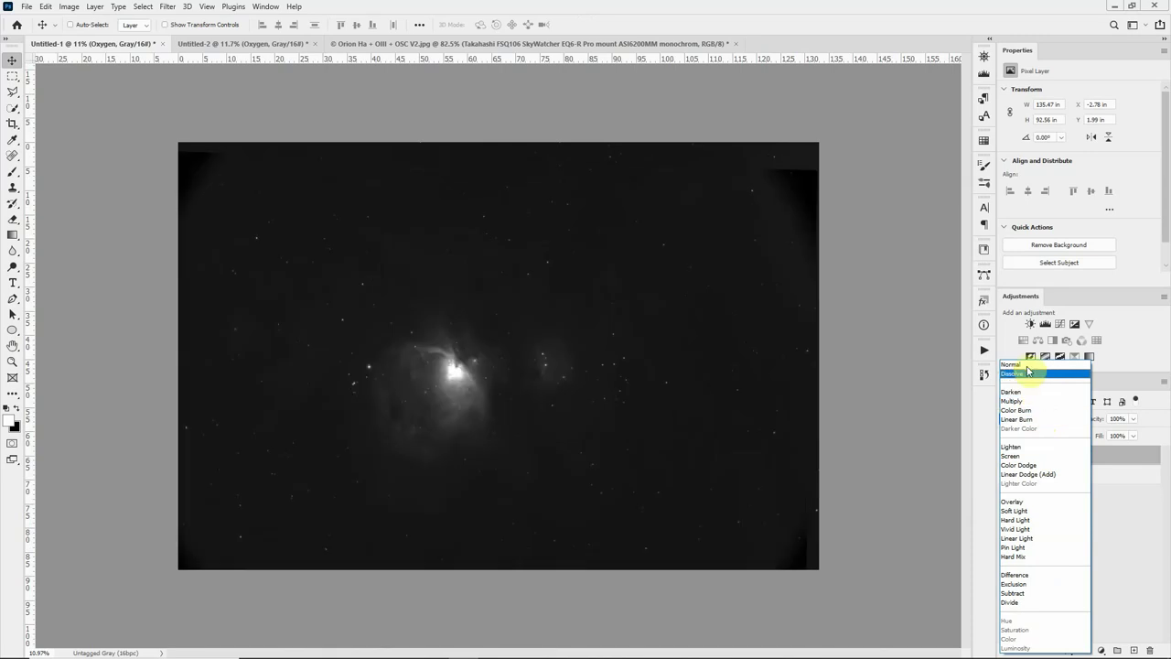
pyautogui.click(1026, 362)
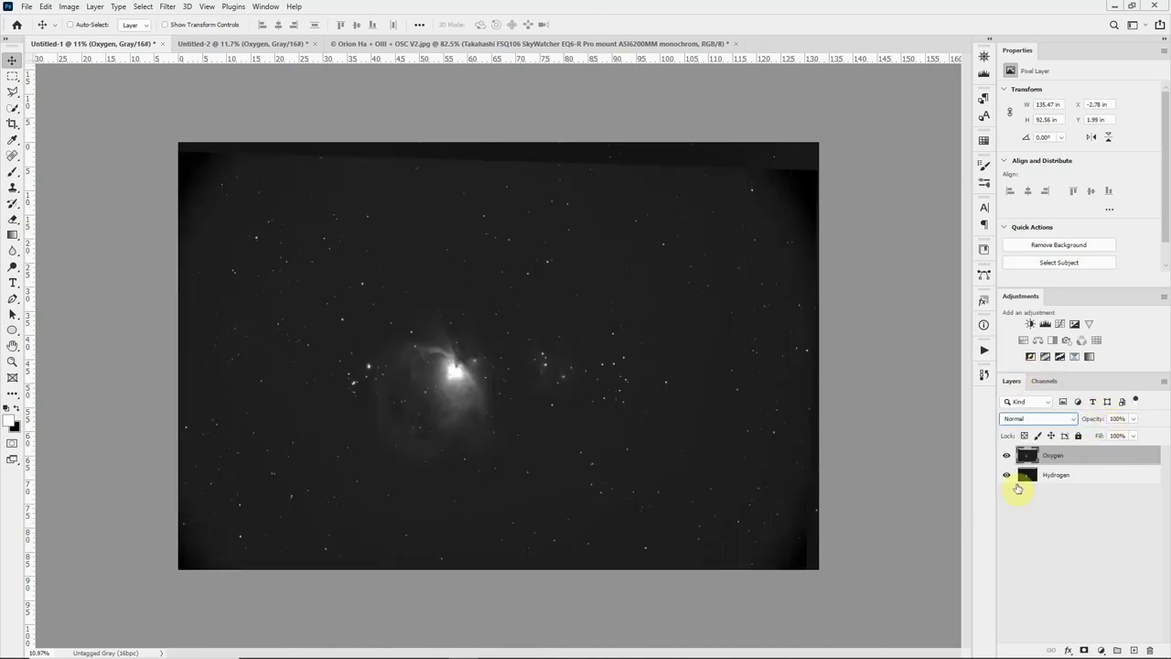
pyautogui.click(1007, 455)
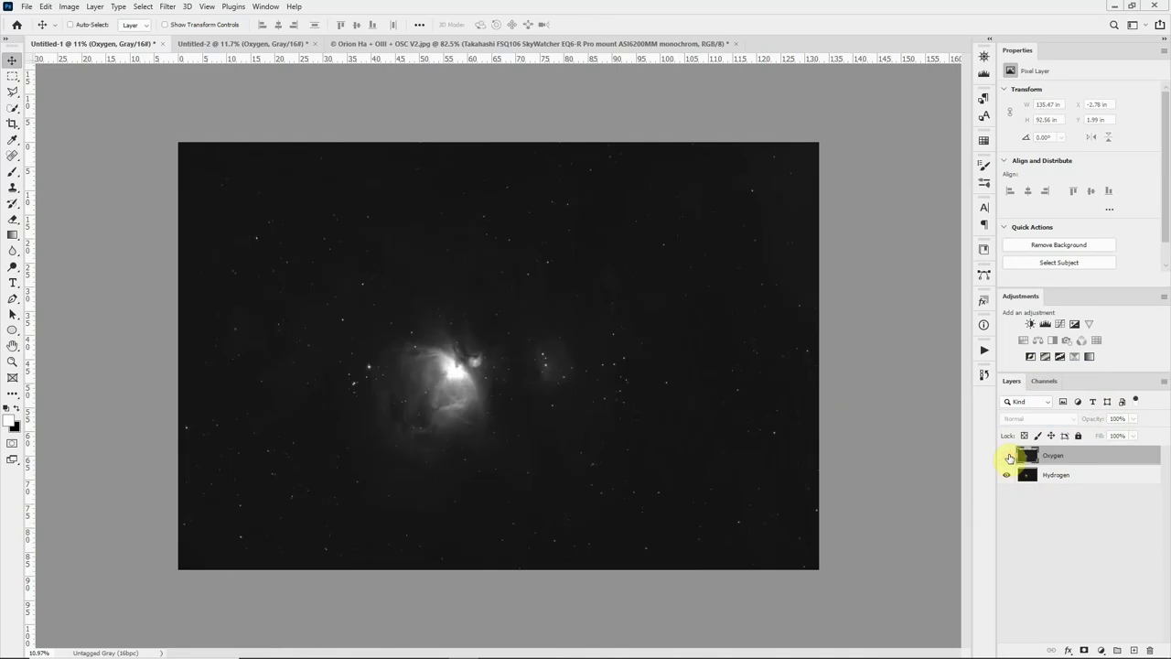
pyautogui.click(1097, 477)
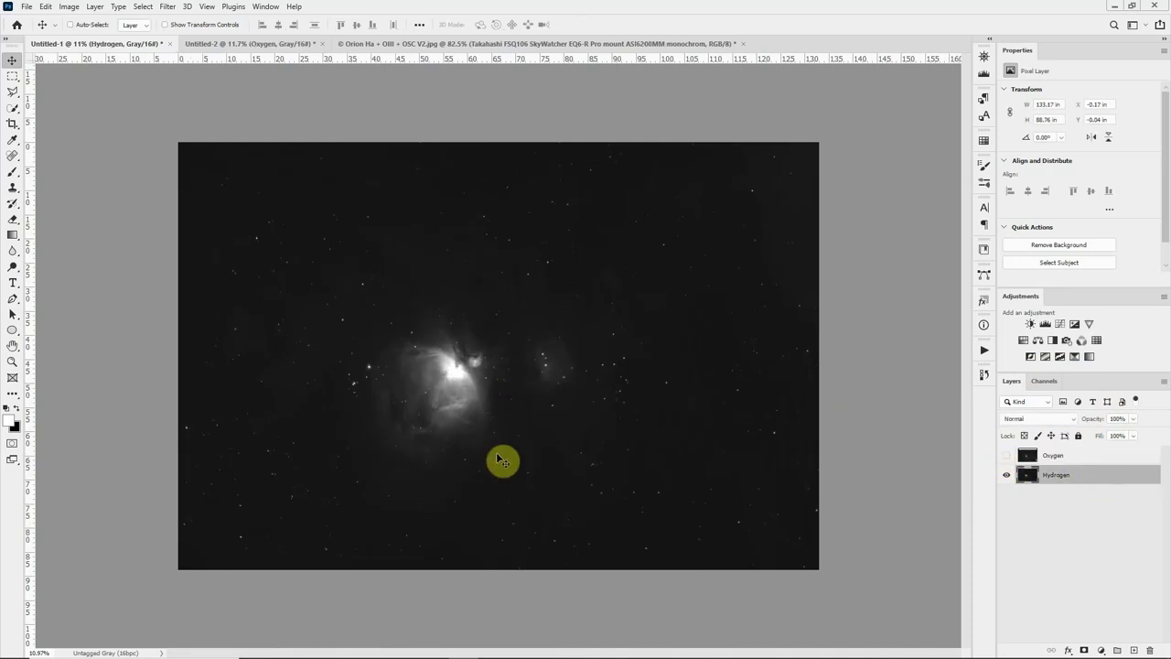
pyautogui.scroll(3, 501, 460)
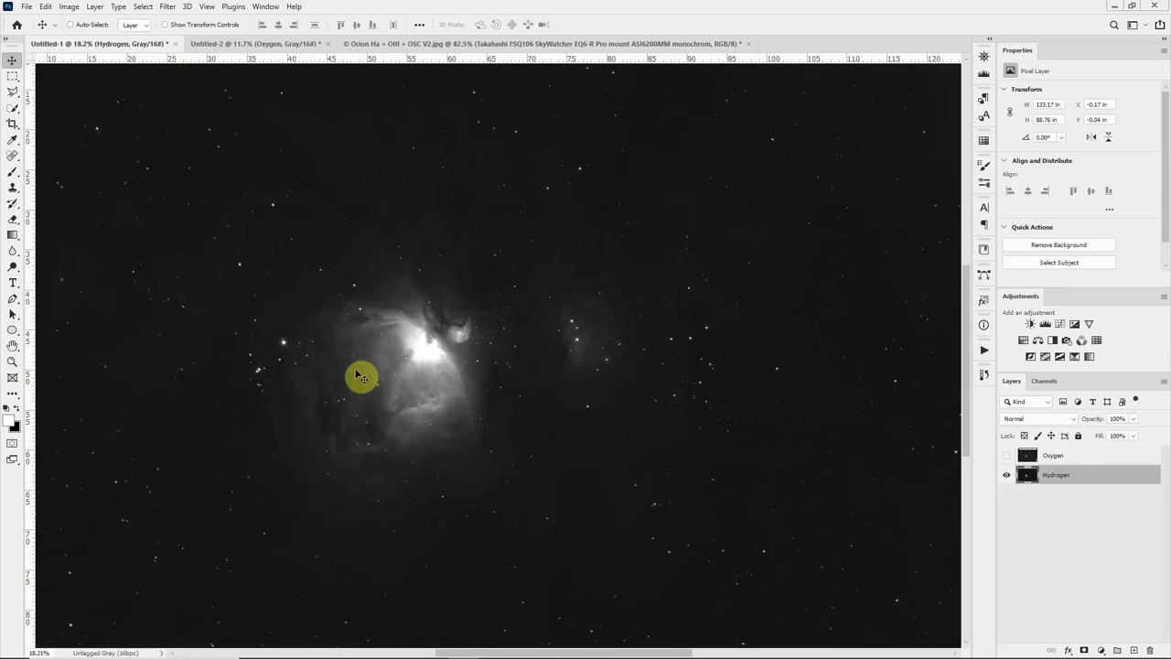
pyautogui.scroll(4, 357, 375)
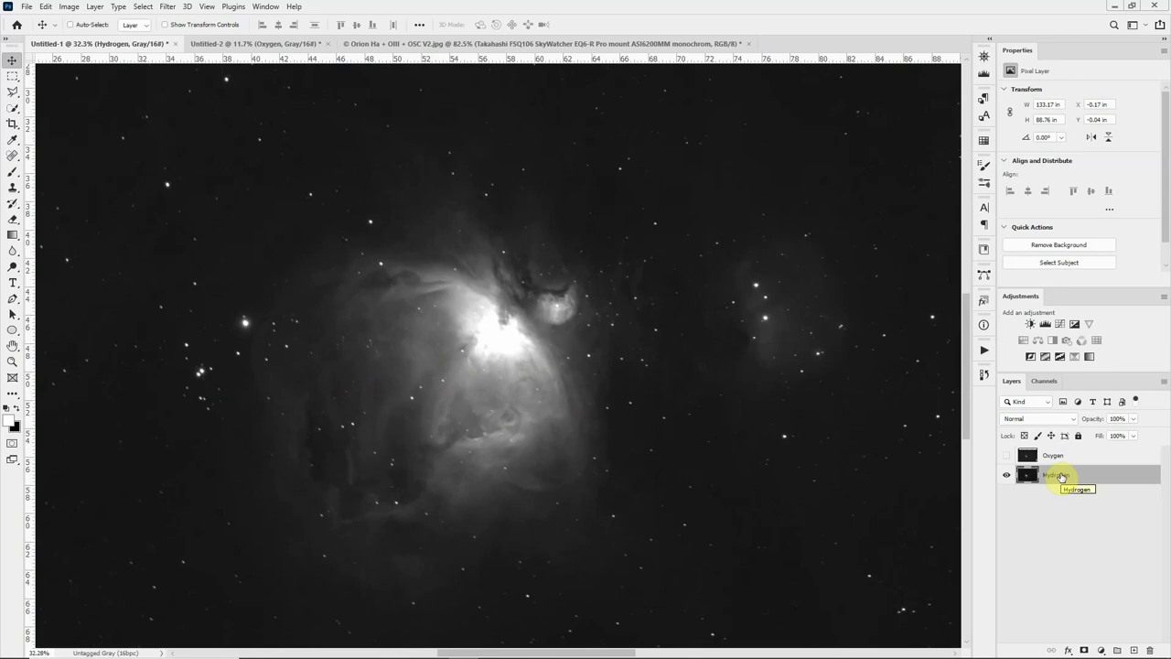
# - Duplicate Hydrogen as Hydrogen copy and choose the Spot Healing Brush
pyautogui.hotkey('ctrl', 'j')
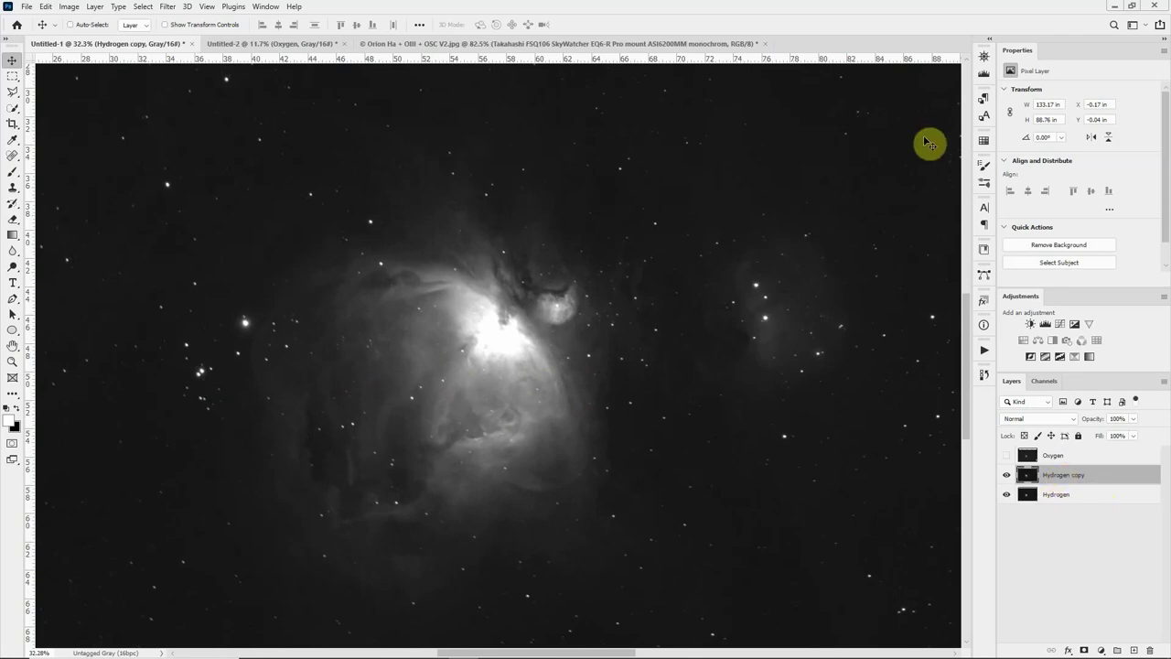
pyautogui.press('super')
pyautogui.press('super')
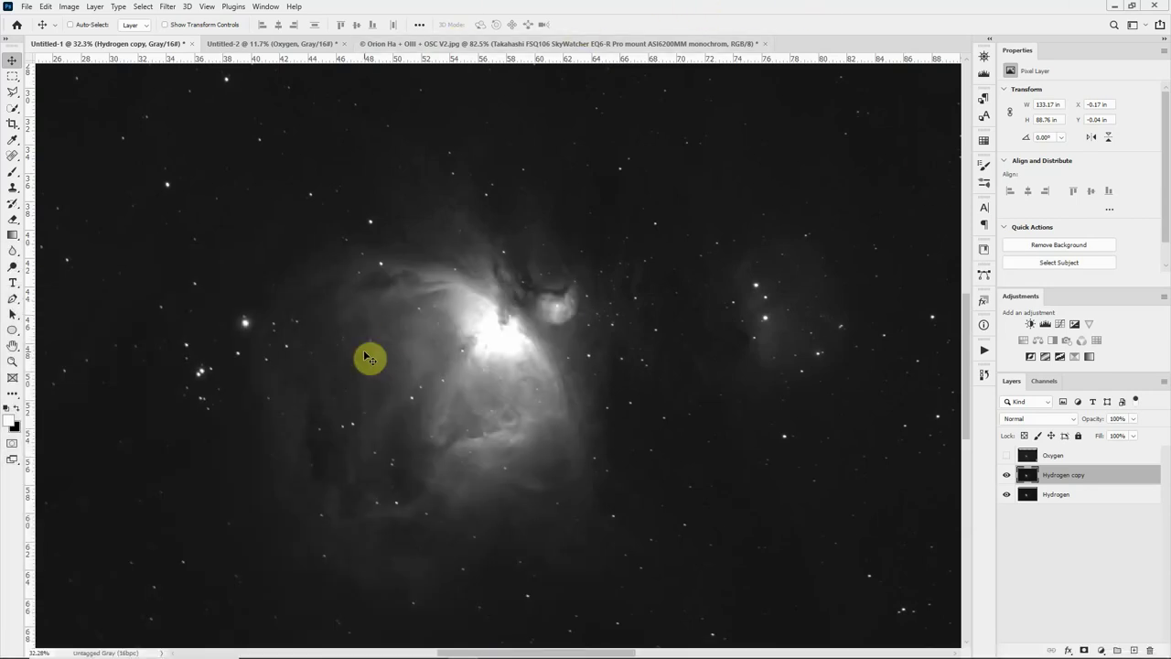
pyautogui.press('j')
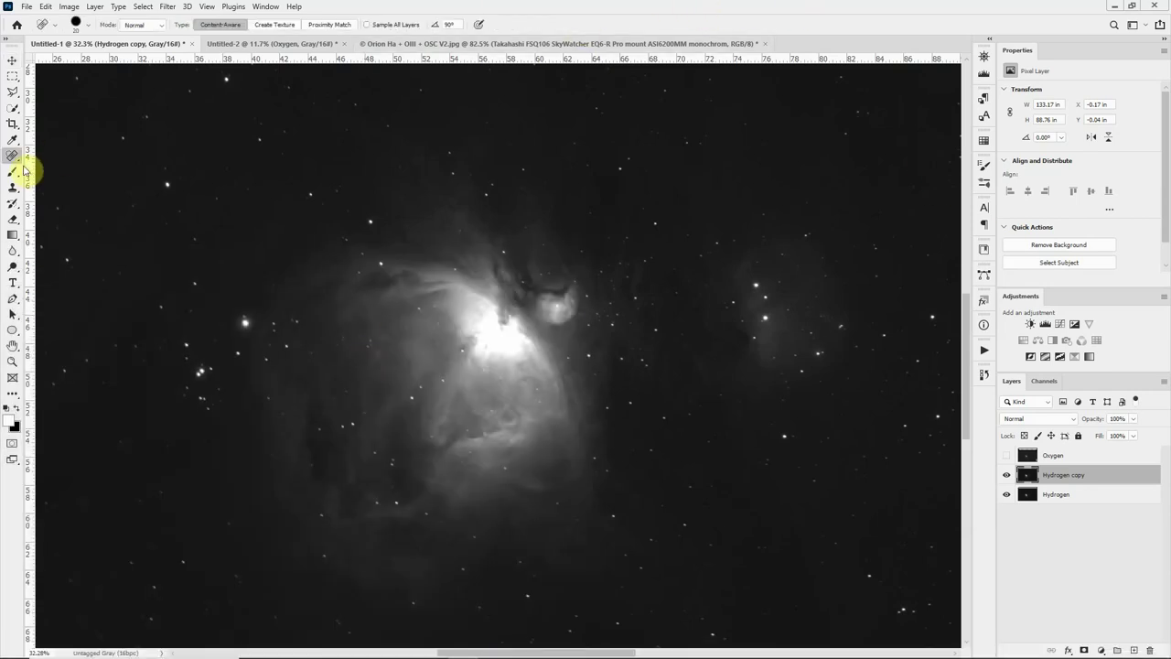
pyautogui.rightClick(17, 158)
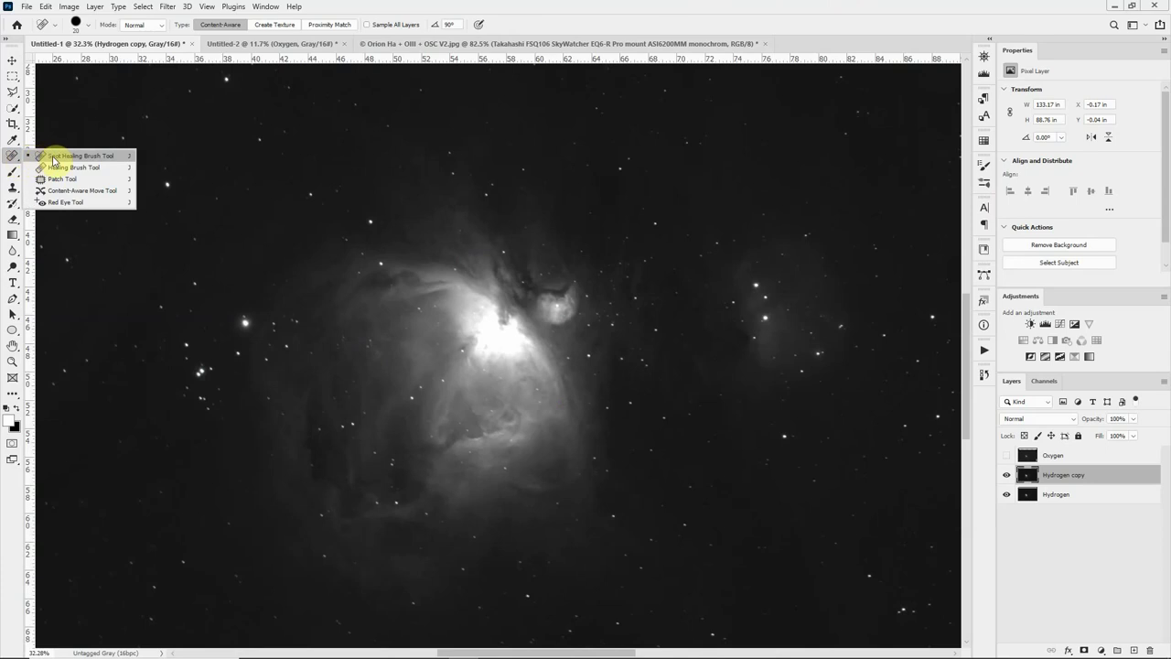
pyautogui.click(52, 161)
pyautogui.scroll(3, 228, 475)
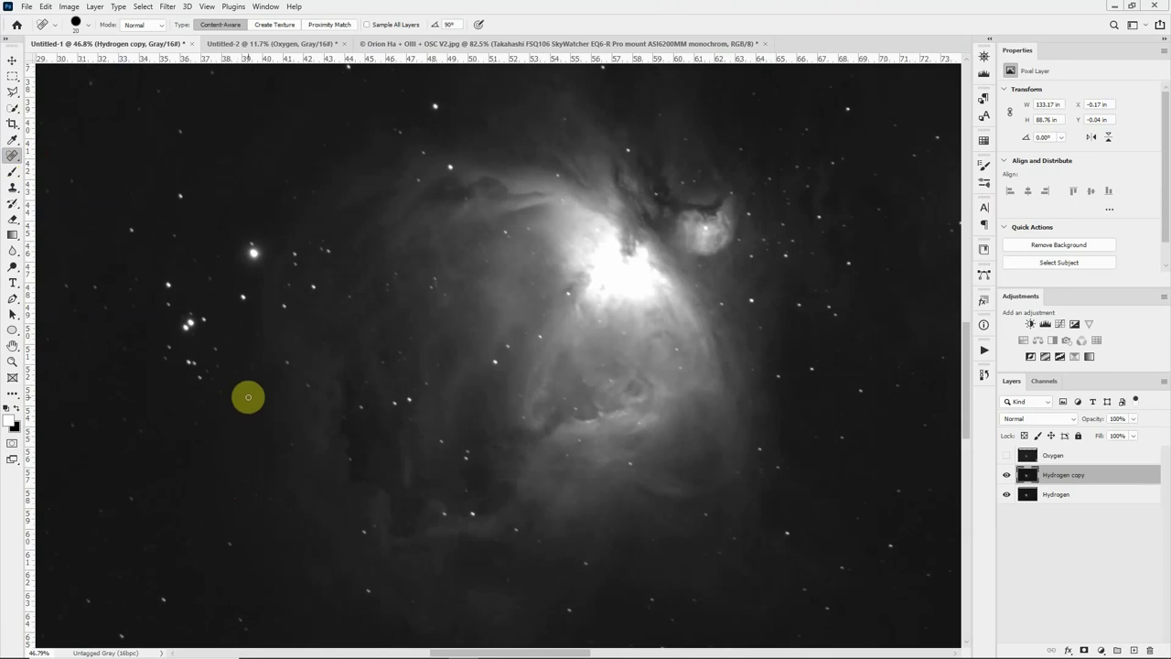
# - Enlarge the brush and heal away the bright star left of the nebula
pyautogui.press(']')
pyautogui.press(']')
pyautogui.press(']')
pyautogui.press(']')
pyautogui.press(']')
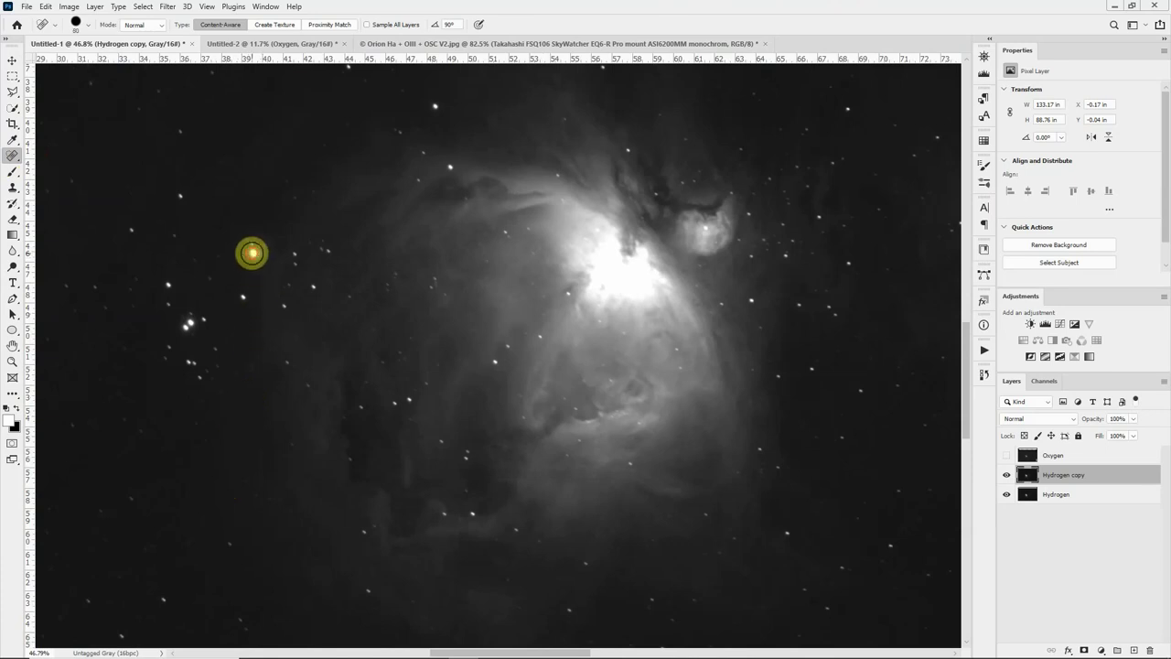
pyautogui.click(252, 253)
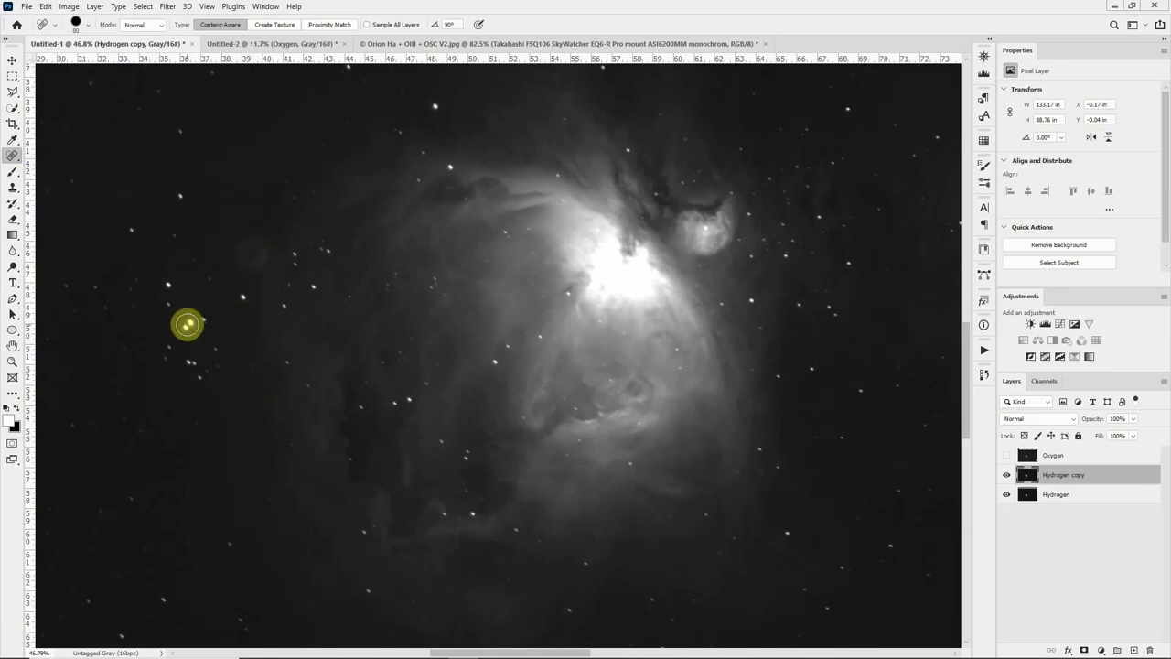
pyautogui.press(']')
pyautogui.press(']')
pyautogui.press(']')
pyautogui.press(']')
pyautogui.click(248, 251)
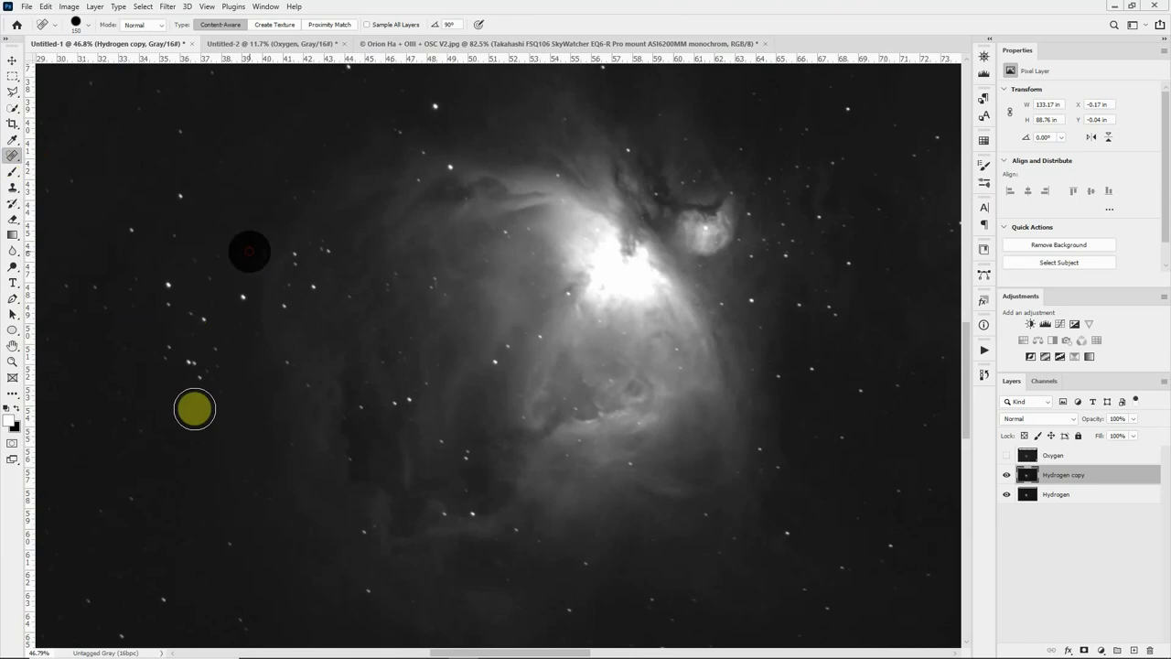
pyautogui.press('[')
pyautogui.press('[')
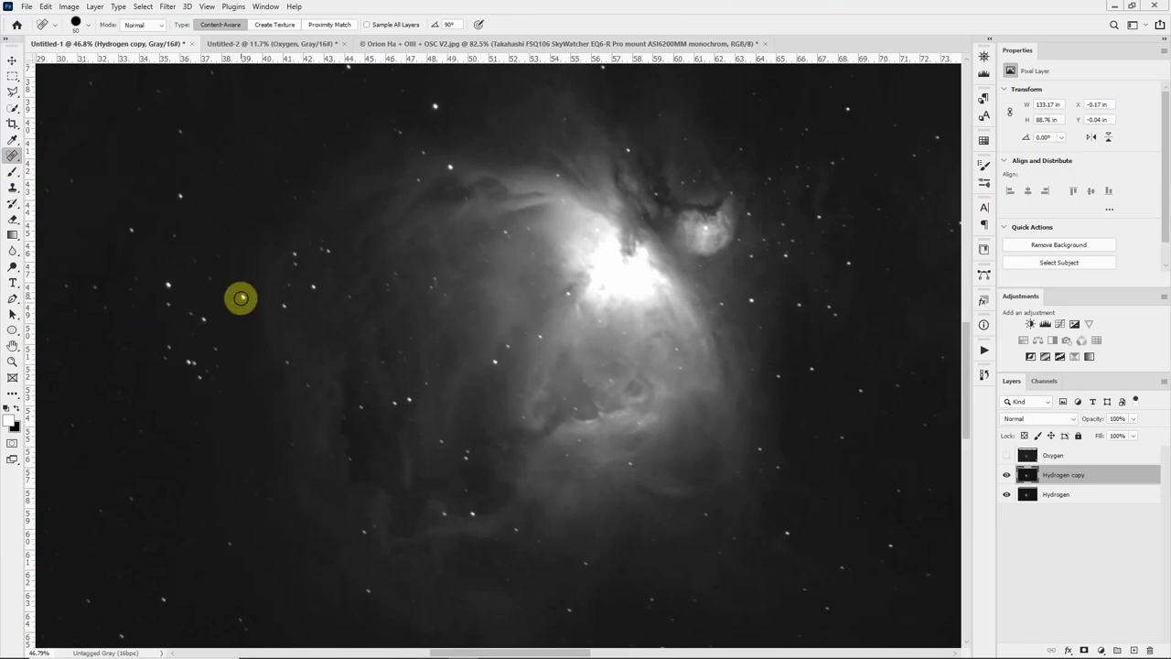
# - Heal away smaller stars on the left and near the smaller nebula
pyautogui.click(242, 297)
pyautogui.click(169, 285)
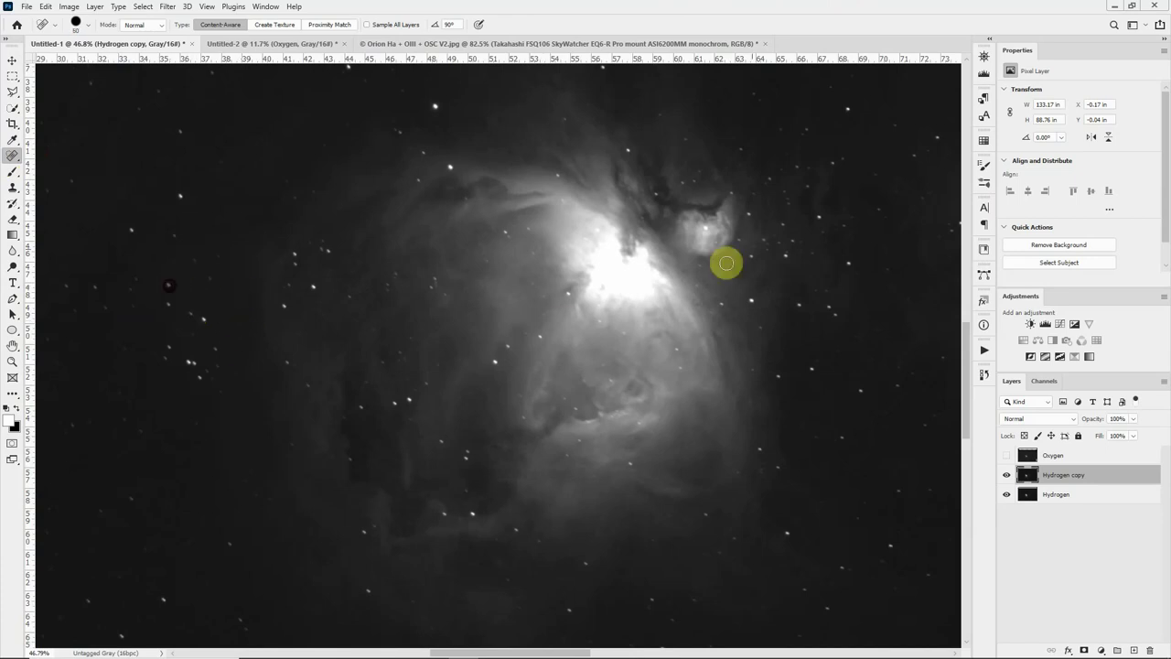
pyautogui.scroll(-6, 541, 405)
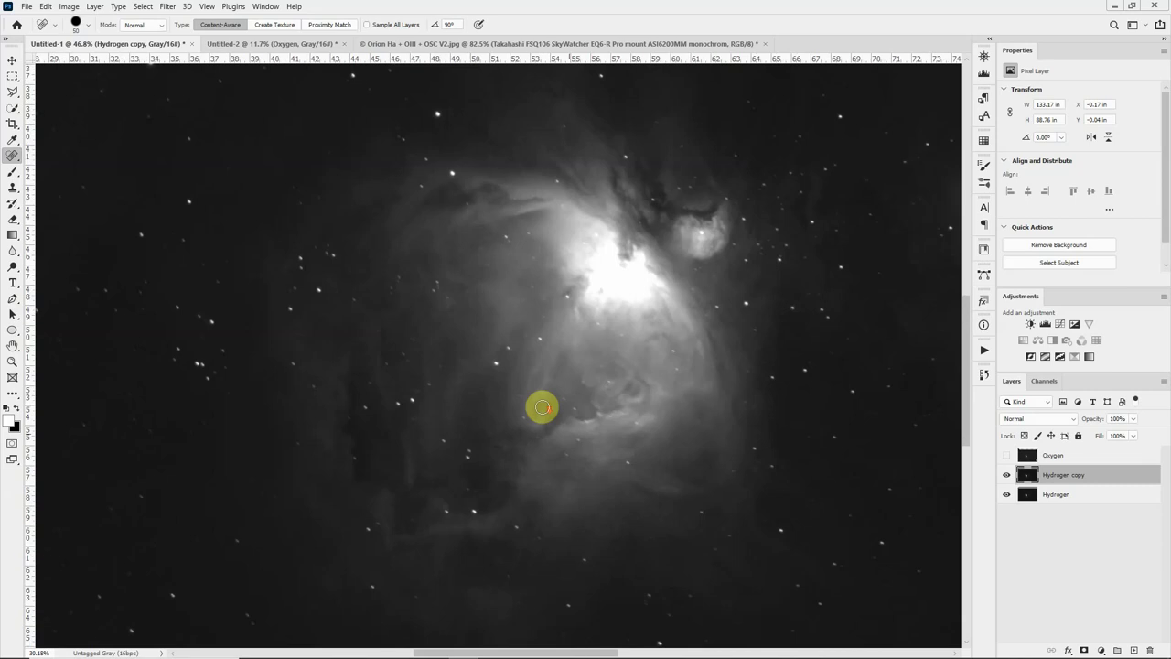
pyautogui.scroll(3, 567, 372)
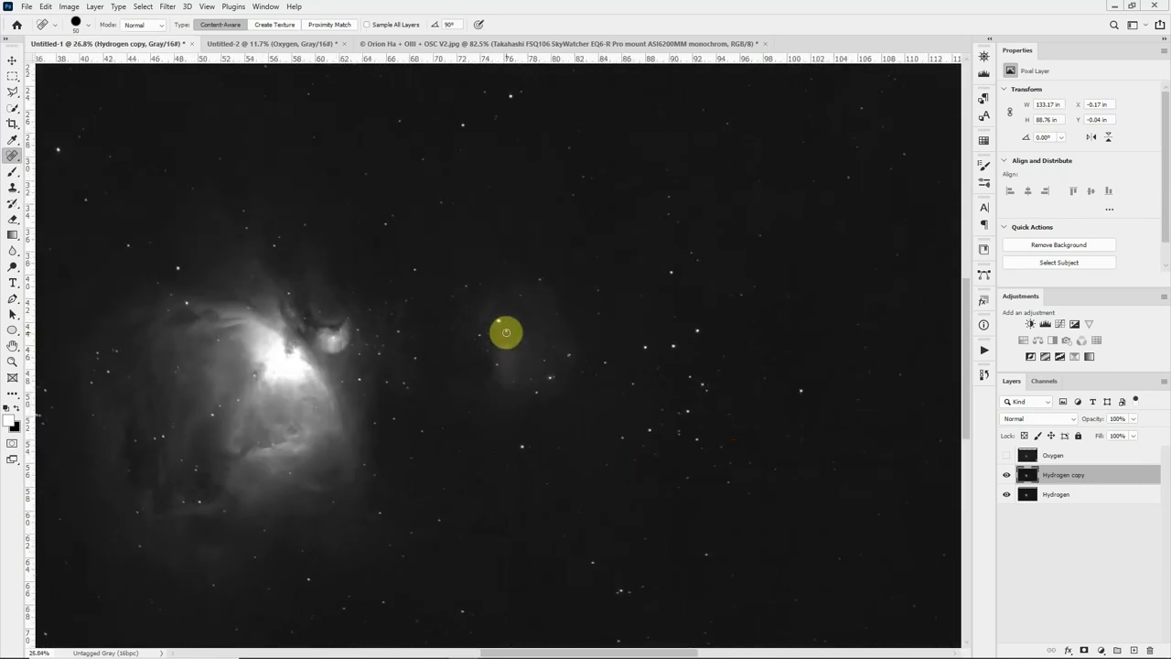
pyautogui.click(498, 321)
pyautogui.scroll(-3, 464, 440)
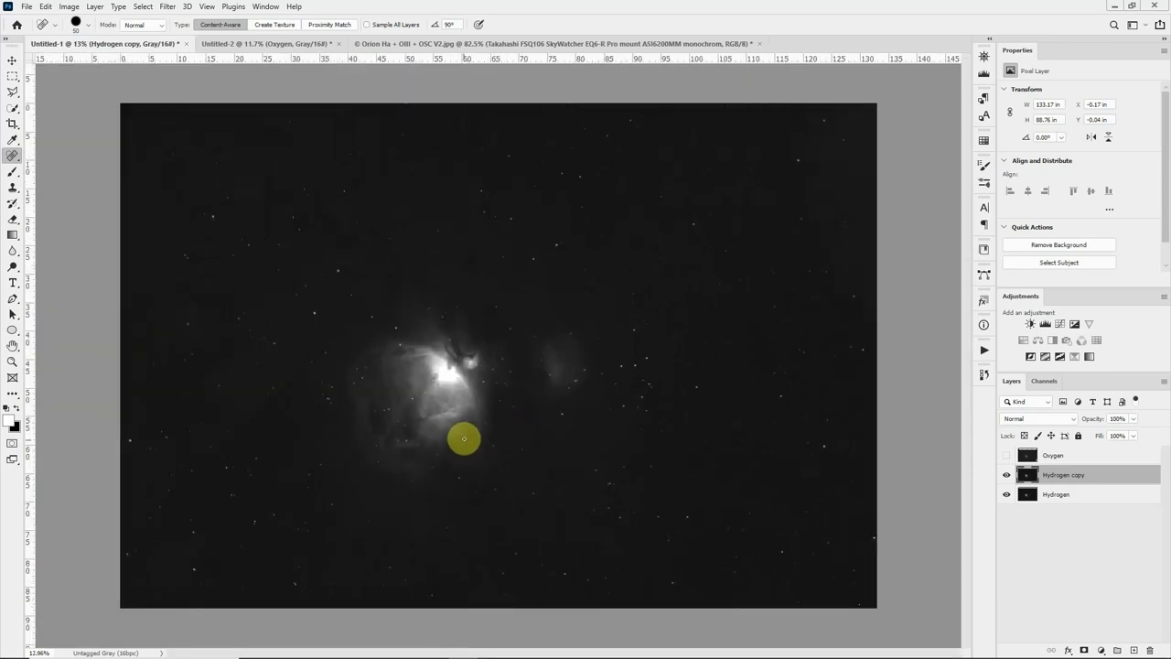
pyautogui.scroll(1, 408, 414)
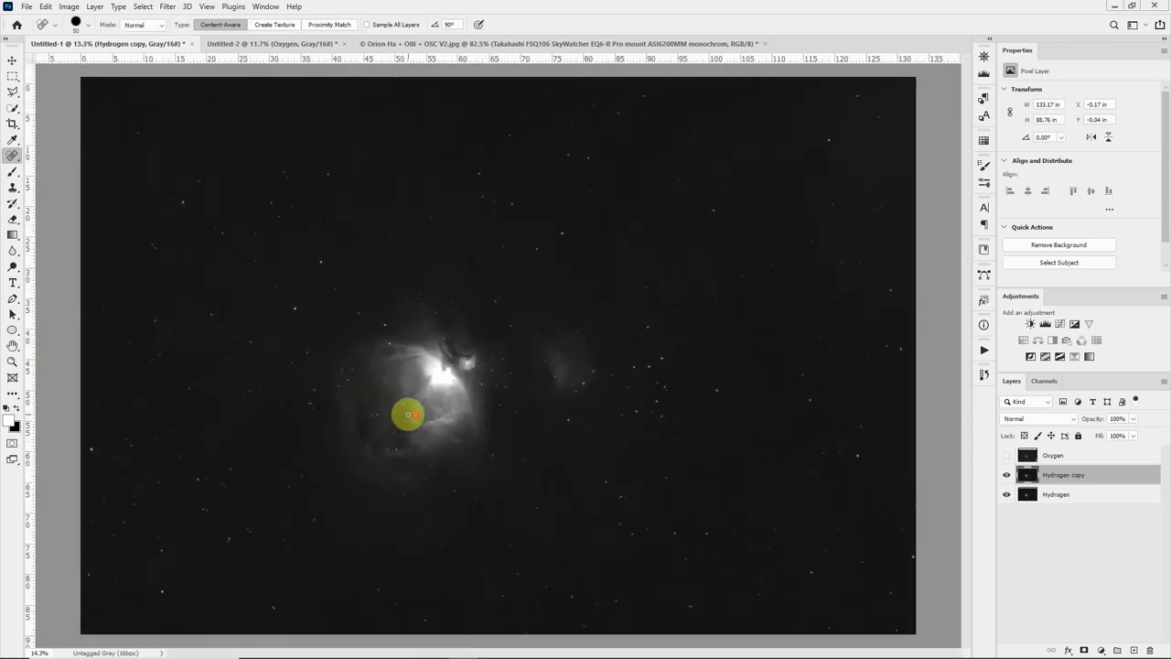
pyautogui.scroll(1, 408, 415)
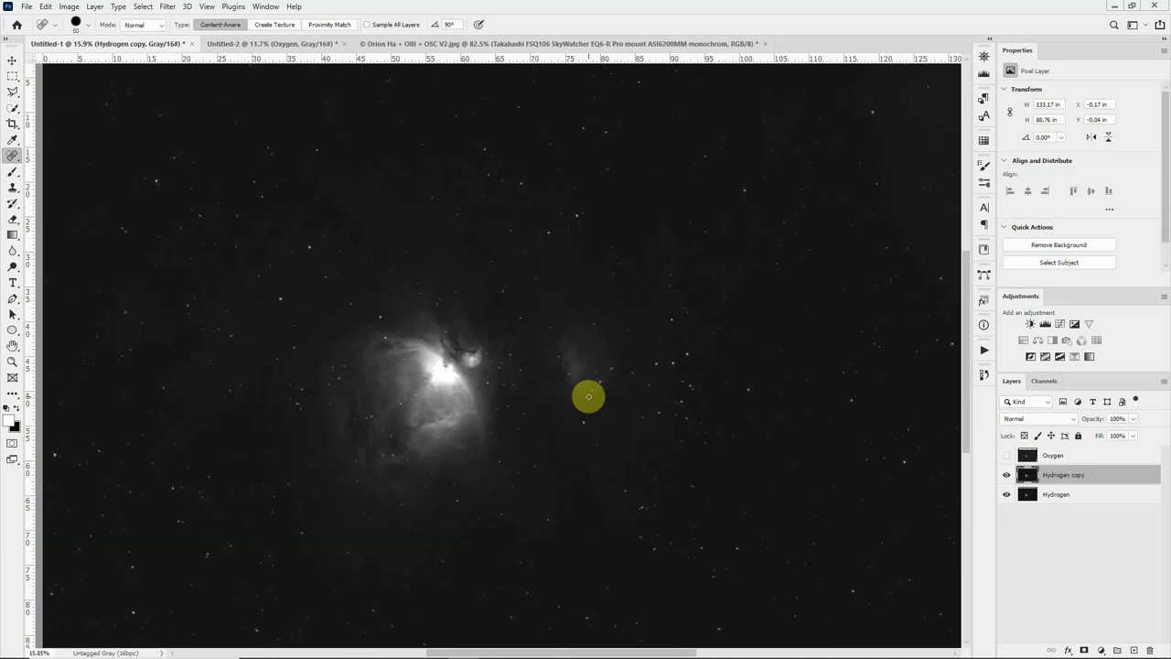
pyautogui.scroll(2, 584, 395)
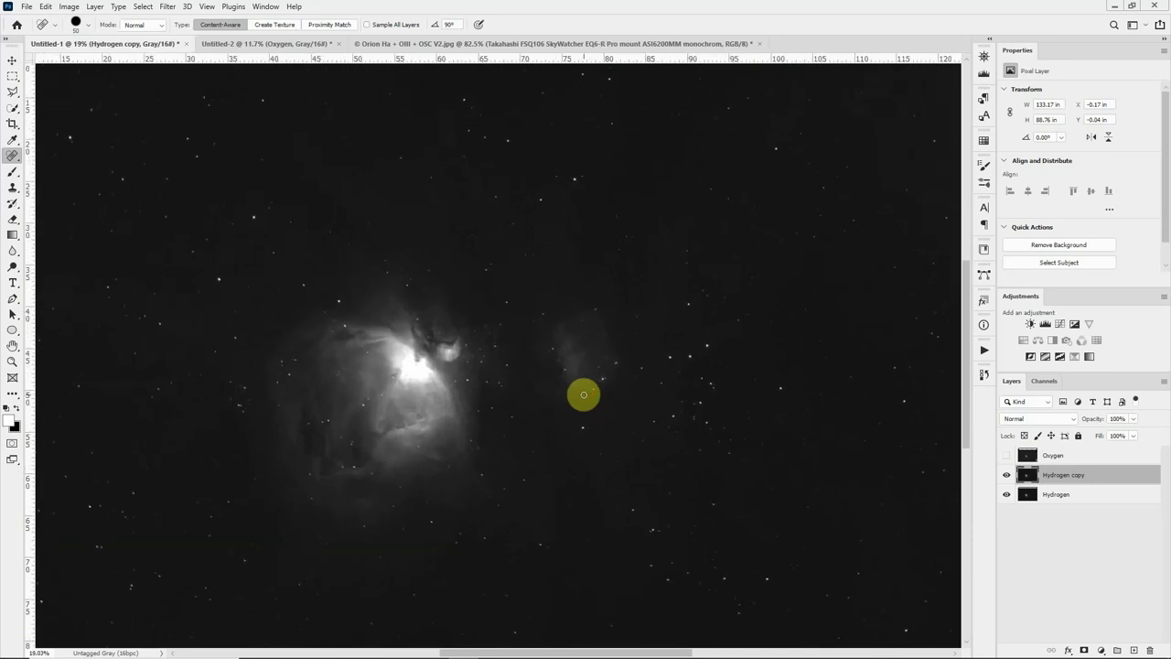
# - Select highlights via Color Range with adjusted Range and lower Fuzziness, shown as Quick Mask
pyautogui.click(142, 12)
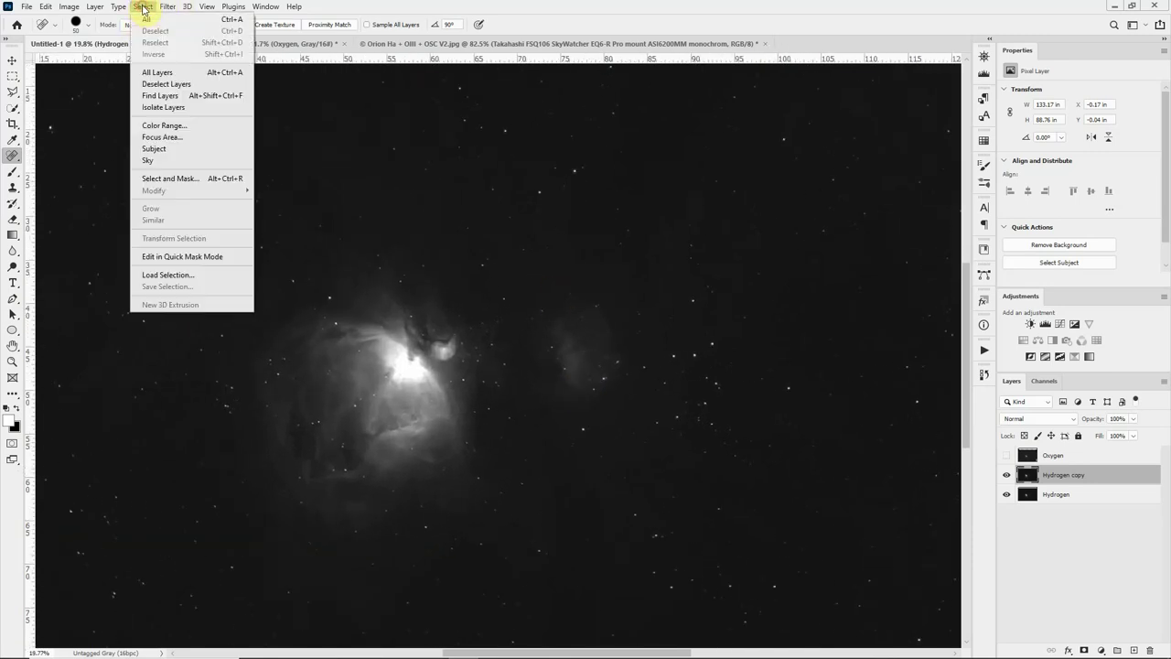
pyautogui.click(165, 127)
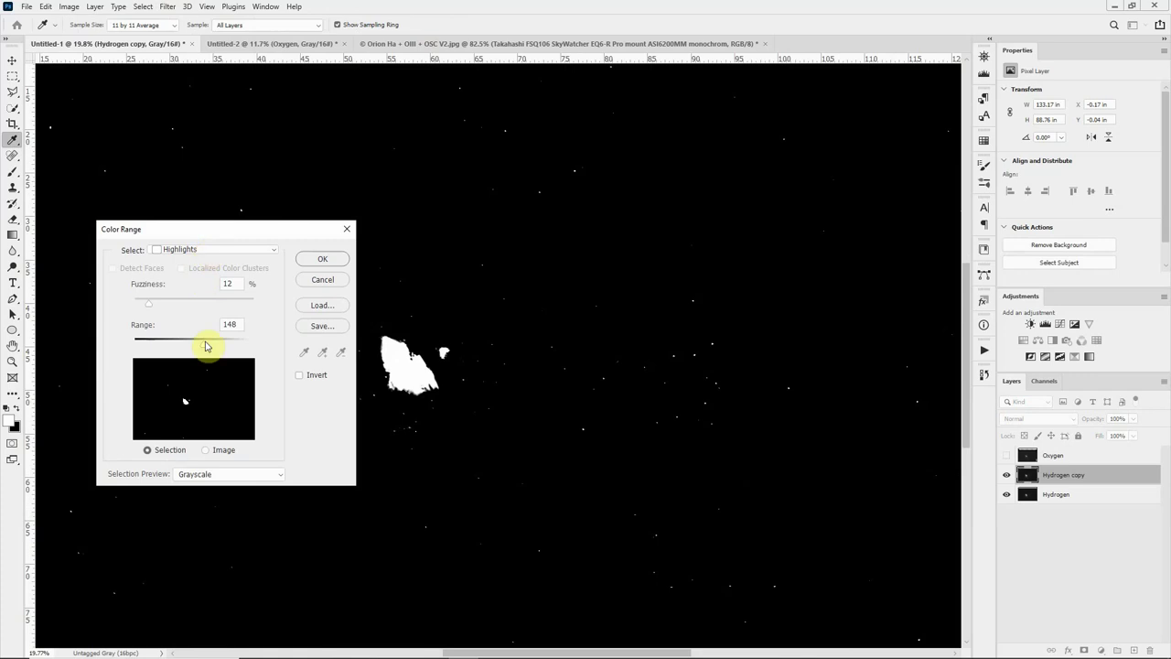
pyautogui.moveTo(204, 341)
pyautogui.mouseDown()
pyautogui.moveTo(213, 347)
pyautogui.moveTo(194, 349)
pyautogui.mouseUp()
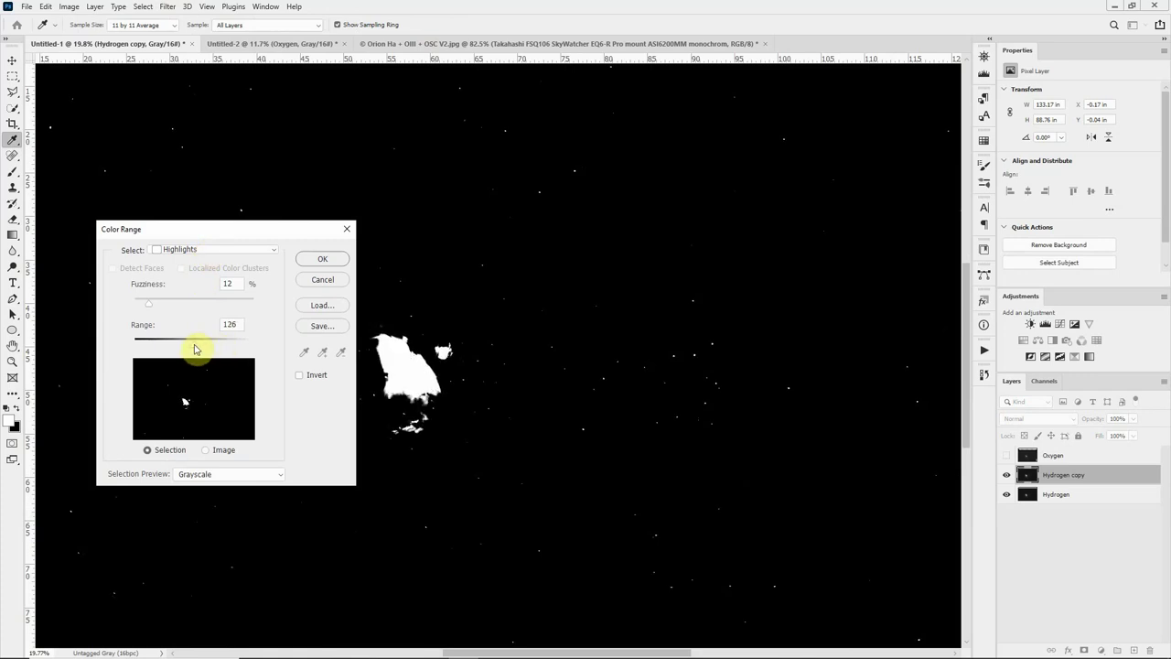
pyautogui.click(195, 349)
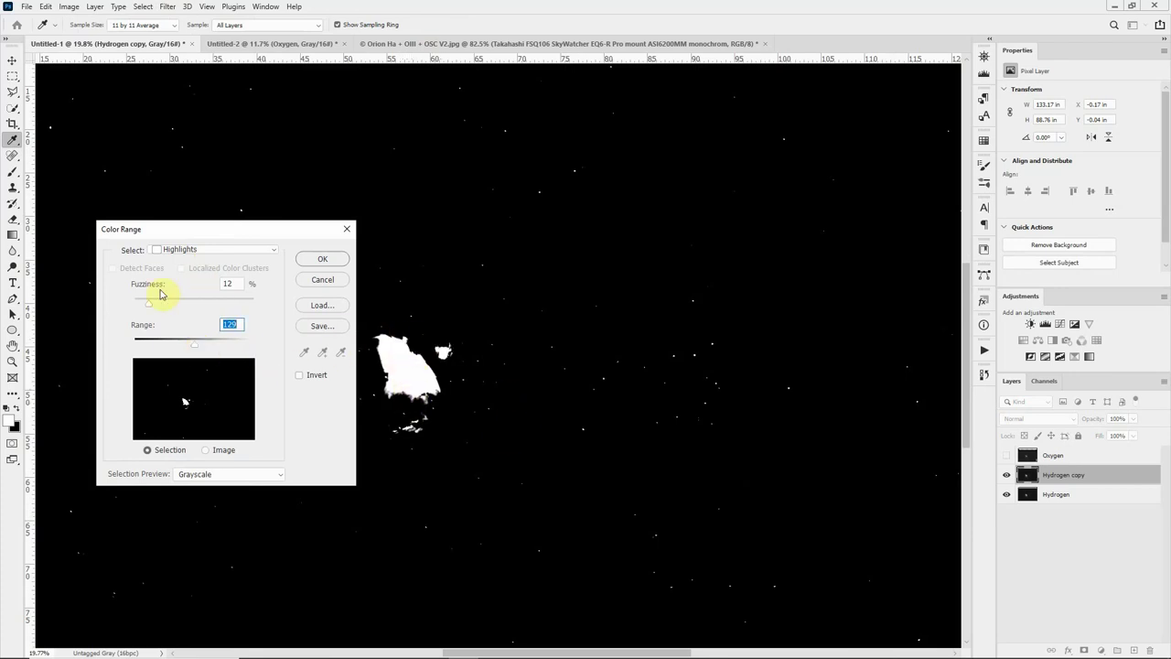
pyautogui.moveTo(156, 310); pyautogui.dragTo(151, 309)
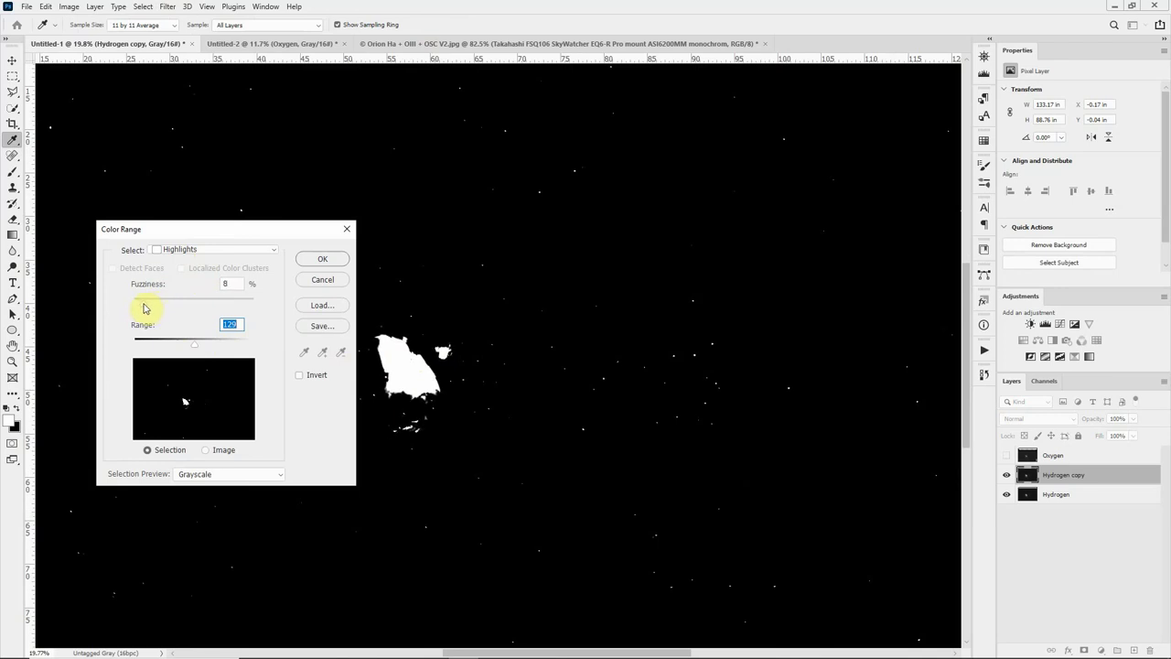
pyautogui.click(141, 308)
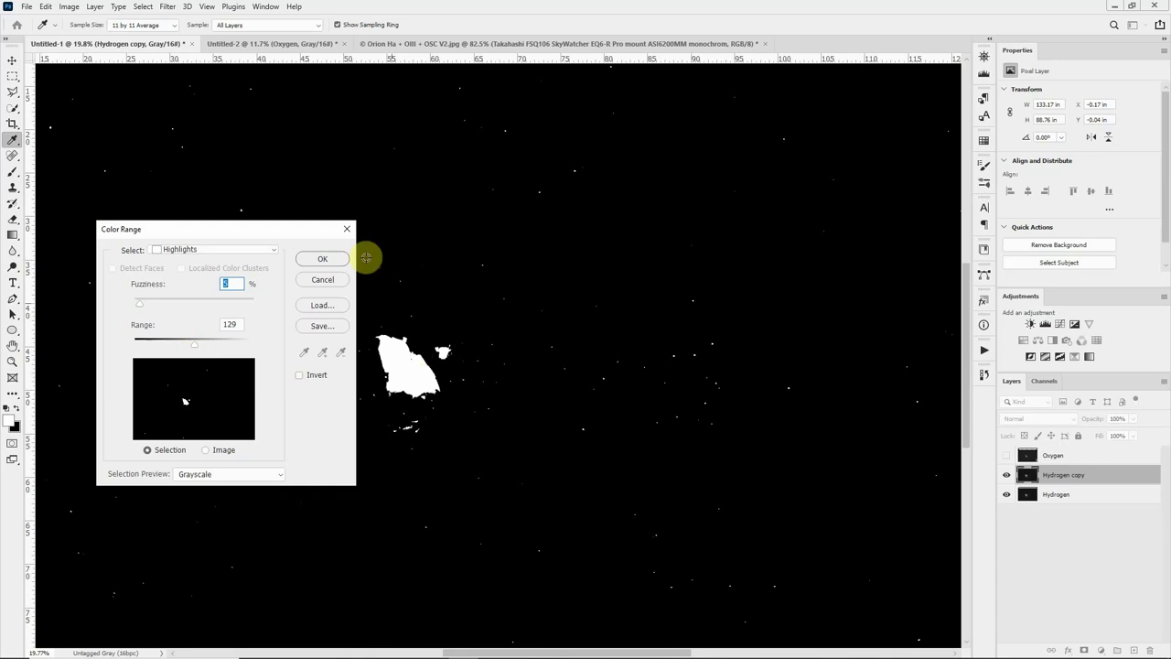
pyautogui.click(331, 259)
pyautogui.press('j')
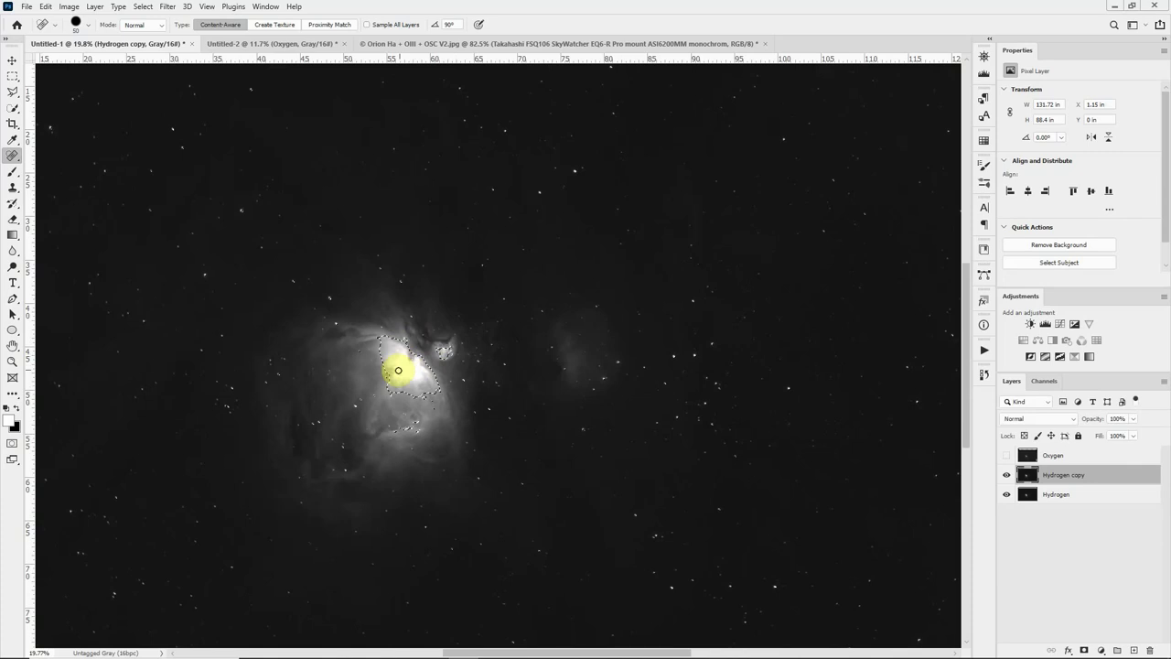
pyautogui.click(13, 445)
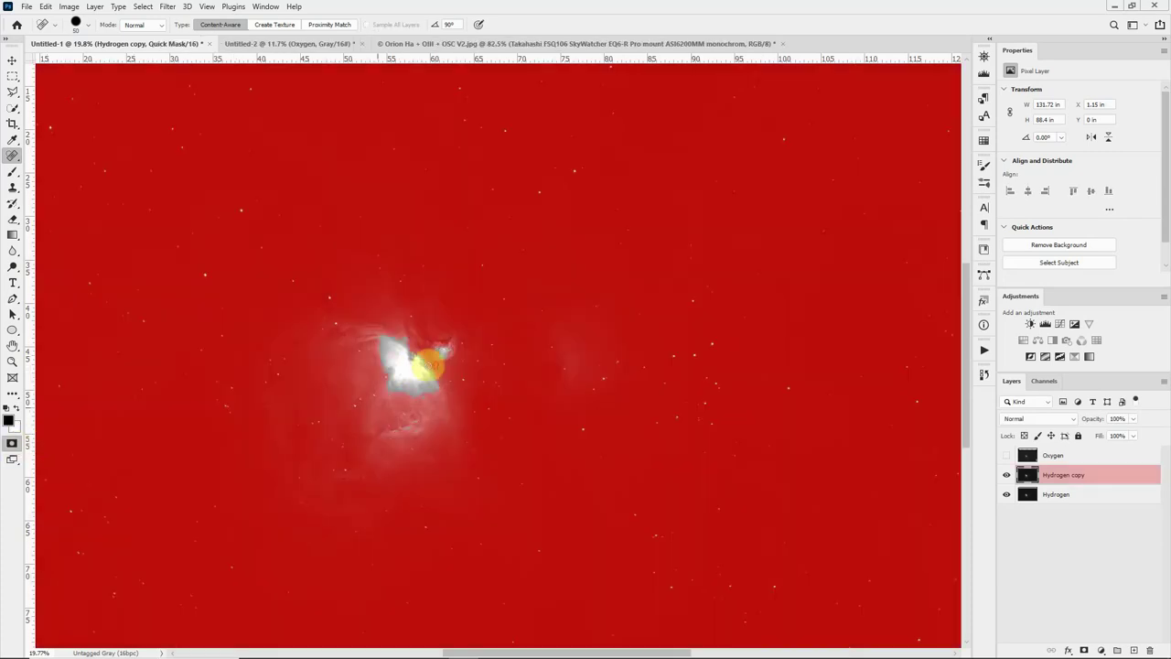
# - Paint the nebula core out of the mask with a ~300 px brush, then exit Quick Mask
pyautogui.scroll(1, 428, 366)
pyautogui.press('b')
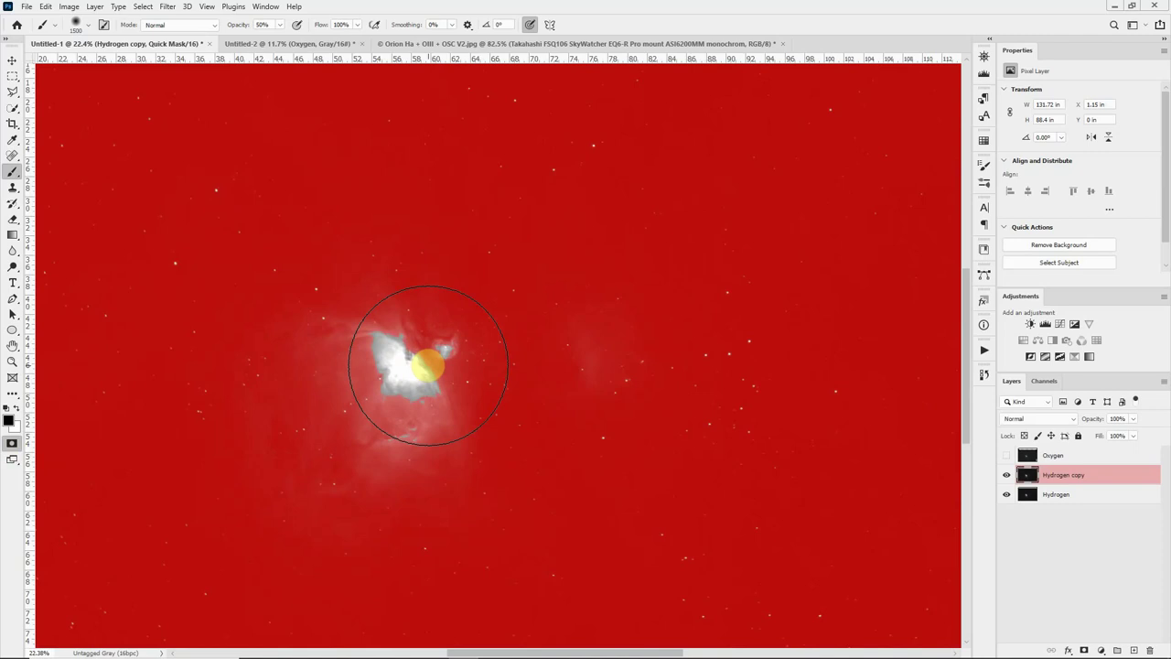
pyautogui.press(']')
pyautogui.press(']')
pyautogui.press(']')
pyautogui.press('[')
pyautogui.press('[')
pyautogui.press('[')
pyautogui.press('[')
pyautogui.press('[')
pyautogui.press('[')
pyautogui.press('[')
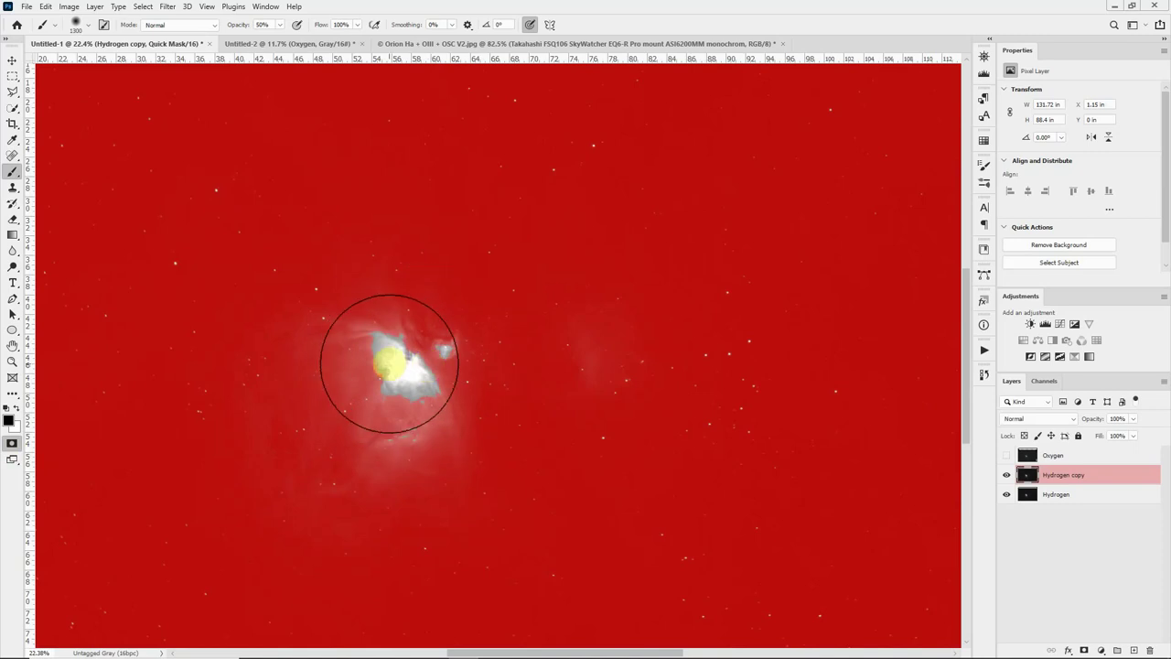
pyautogui.press('[')
pyautogui.press('[')
pyautogui.press('[')
pyautogui.press('[')
pyautogui.press('[')
pyautogui.press('[')
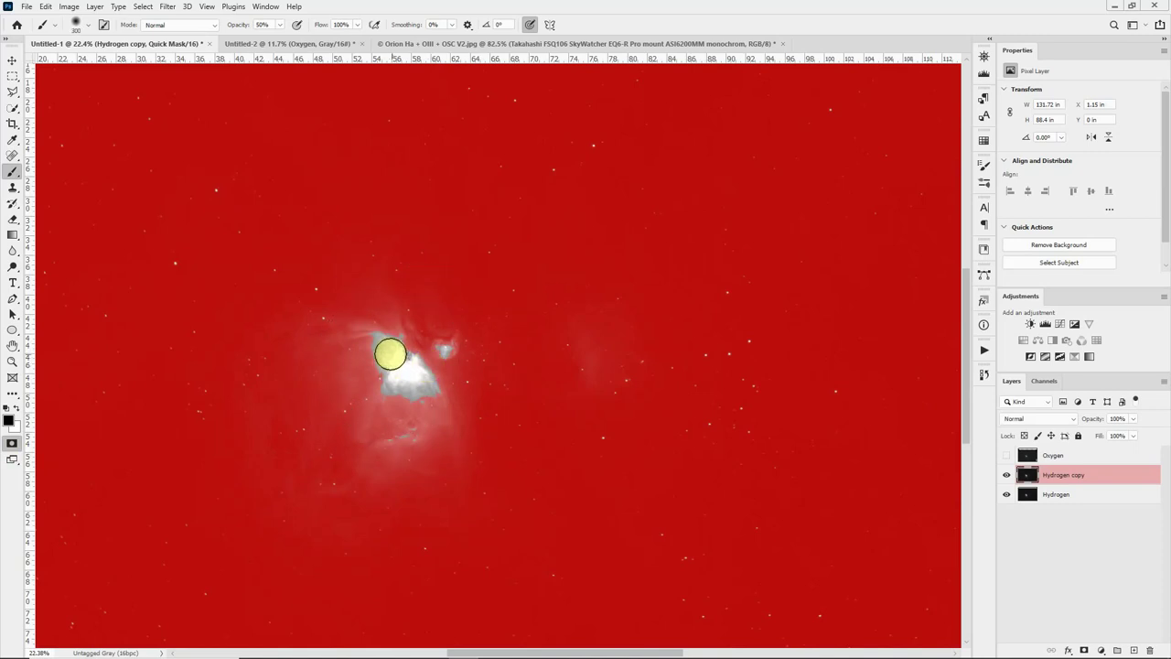
pyautogui.moveTo(391, 343)
pyautogui.mouseDown()
pyautogui.moveTo(381, 335)
pyautogui.moveTo(399, 366)
pyautogui.moveTo(387, 390)
pyautogui.moveTo(431, 399)
pyautogui.moveTo(410, 356)
pyautogui.moveTo(441, 351)
pyautogui.mouseUp()
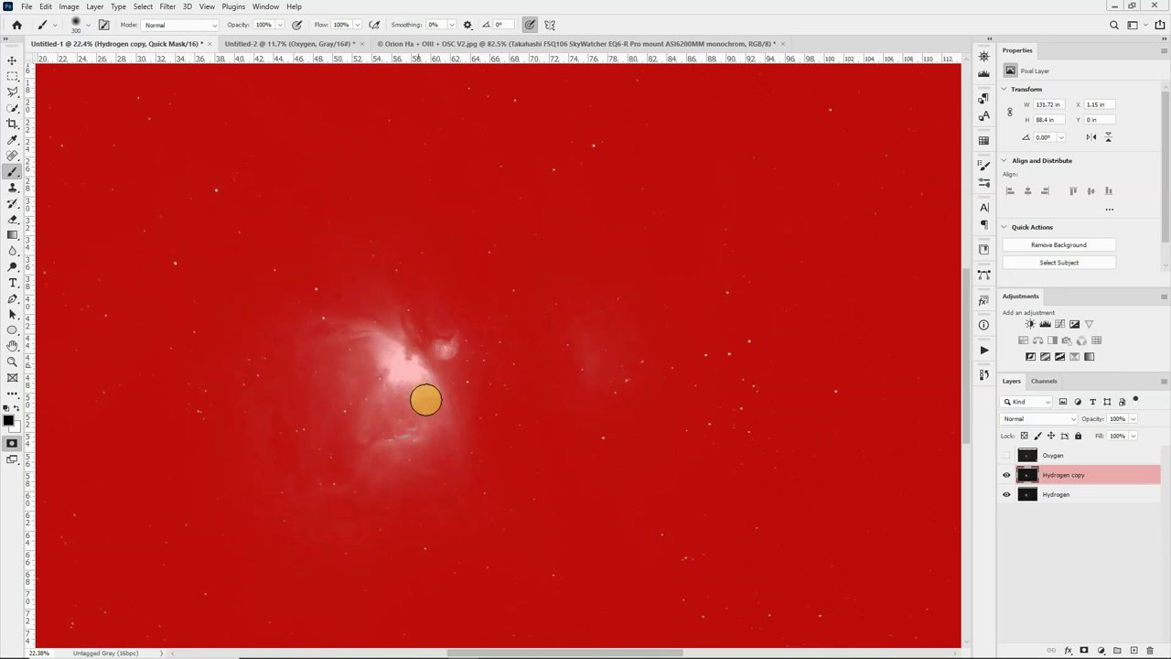
pyautogui.scroll(2, 412, 438)
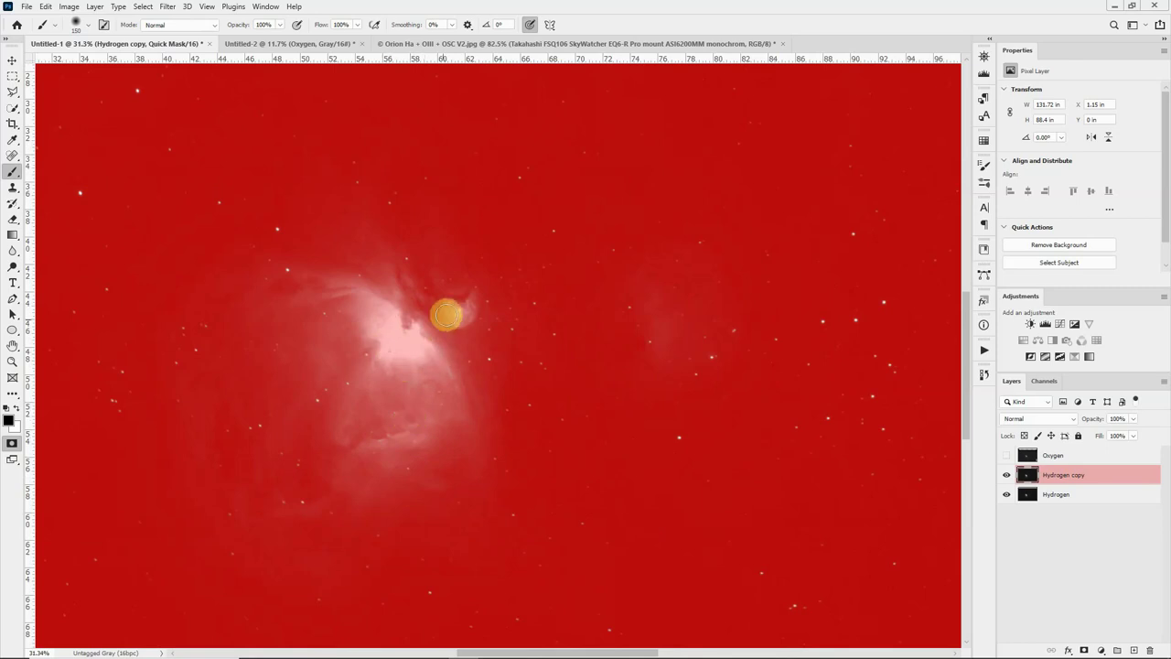
pyautogui.scroll(-2, 455, 418)
pyautogui.scroll(-2, 554, 412)
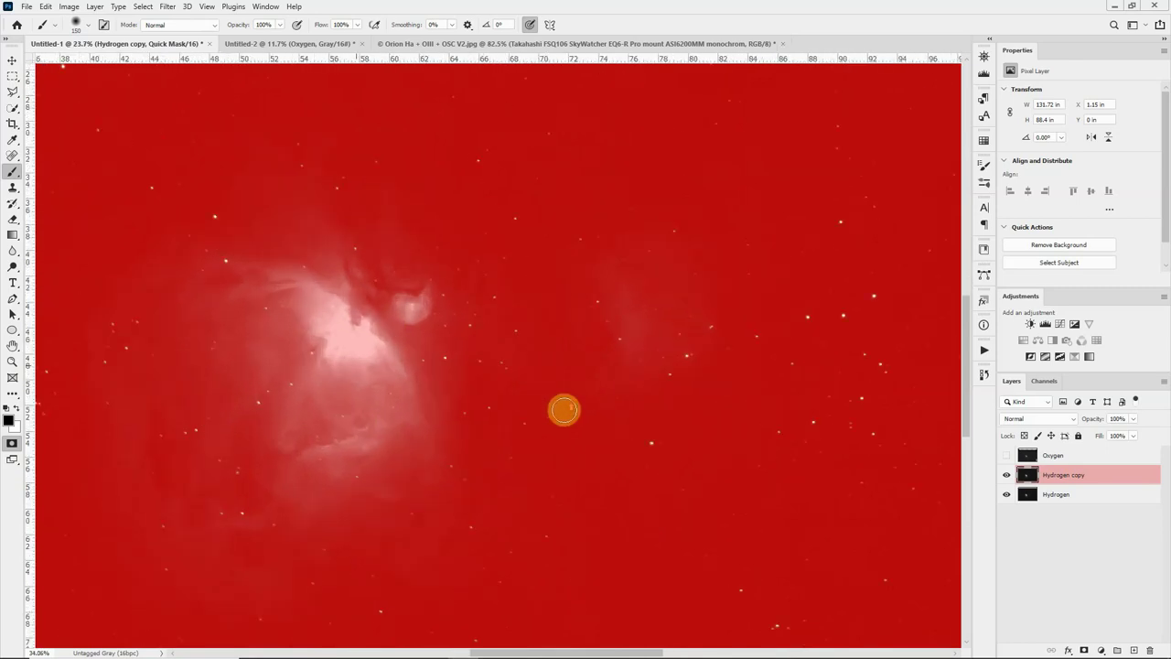
pyautogui.scroll(-1, 560, 411)
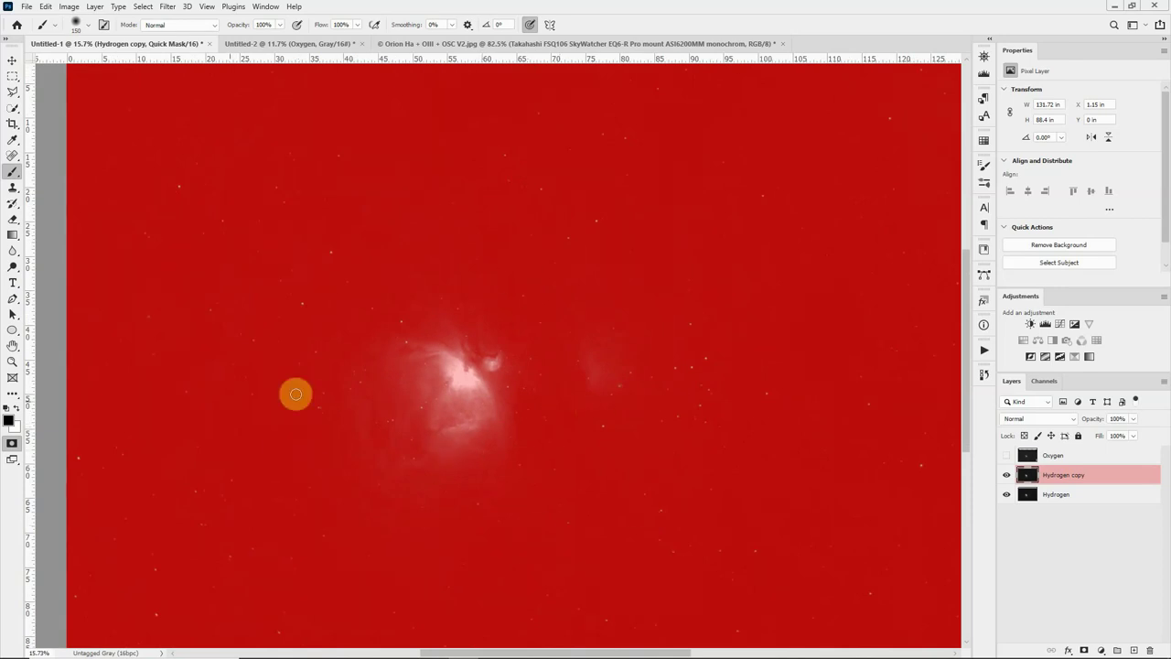
pyautogui.click(11, 446)
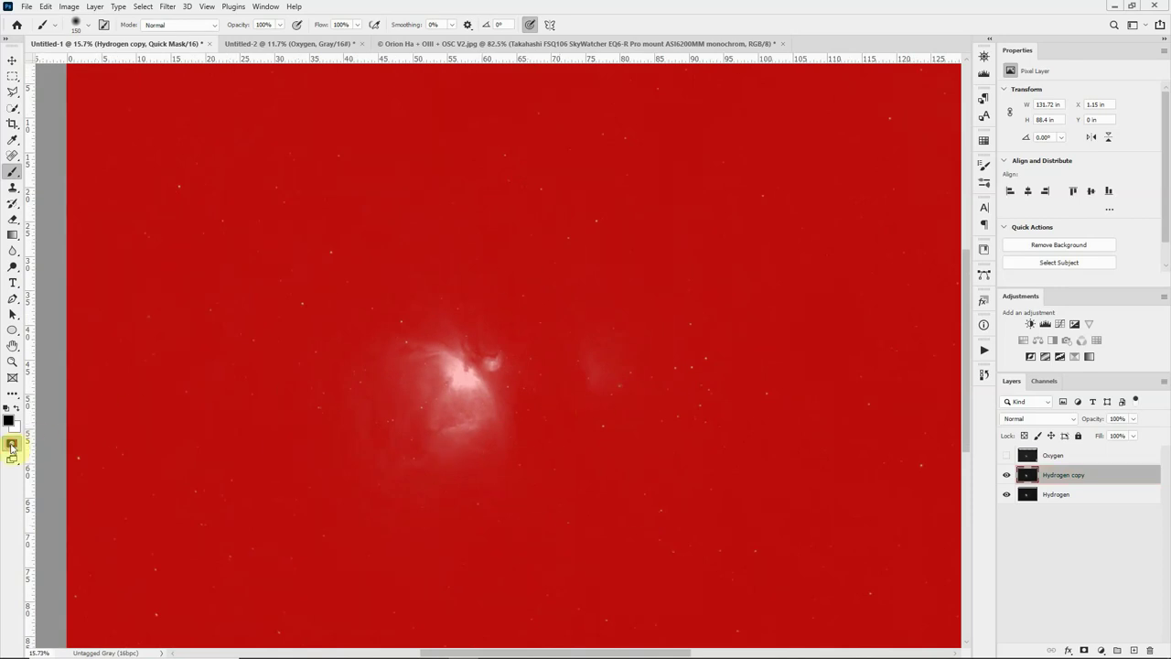
# - Expand the star selection by 10 pixels
pyautogui.click(142, 9)
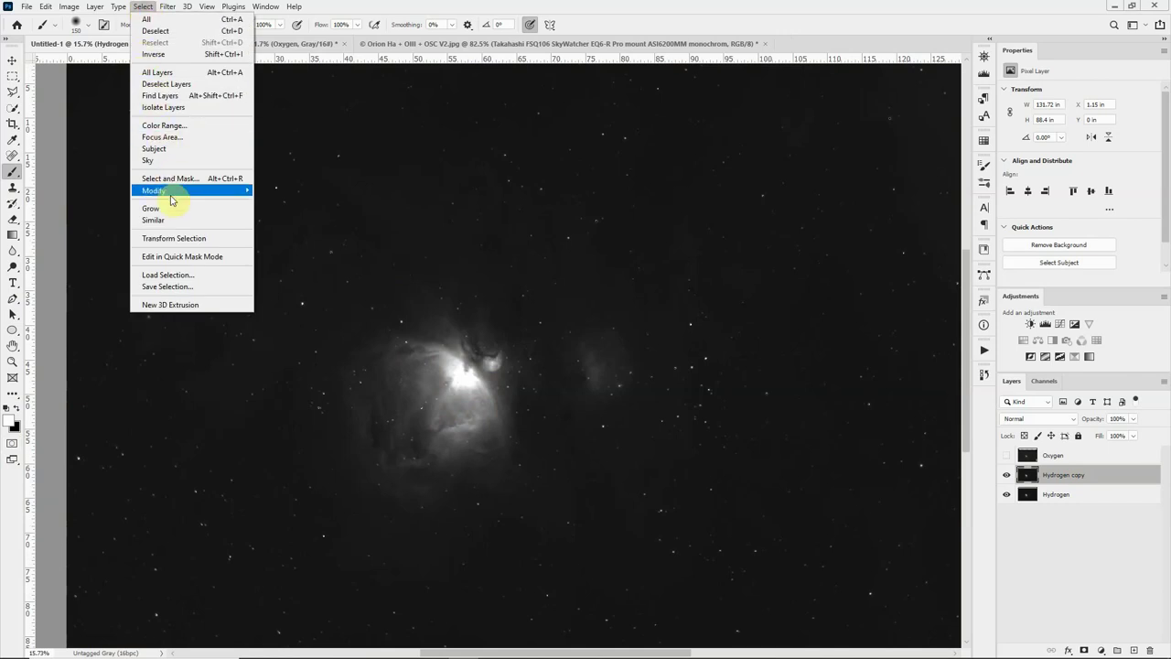
pyautogui.moveTo(171, 199)
pyautogui.click(275, 214)
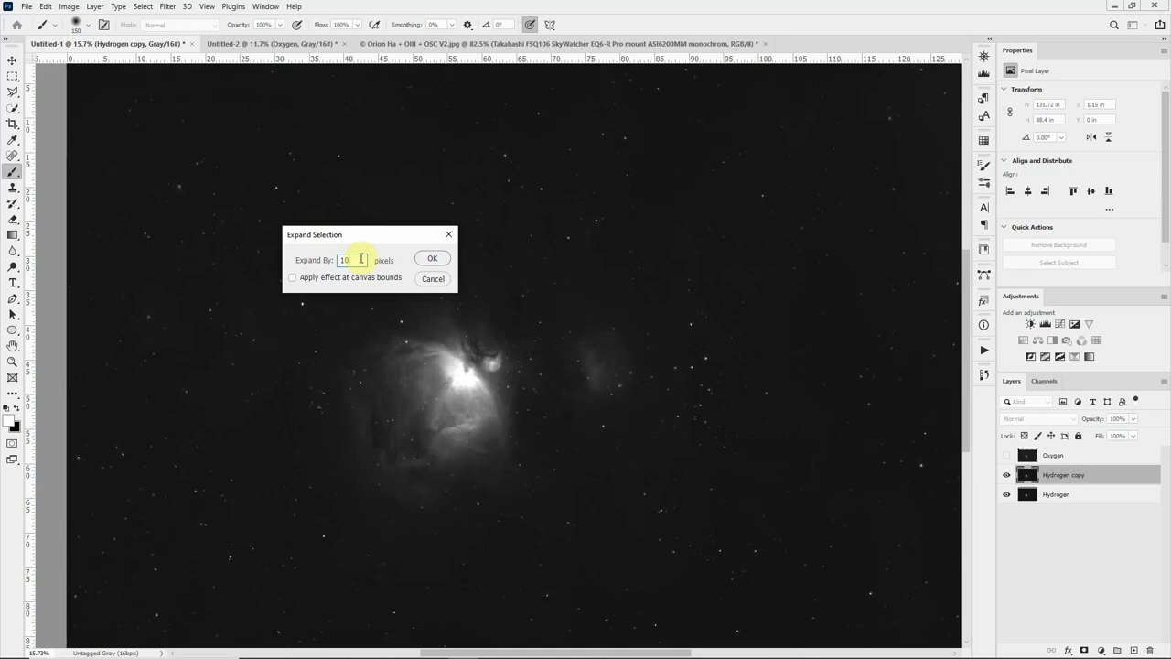
pyautogui.write('10')
pyautogui.press('Return')
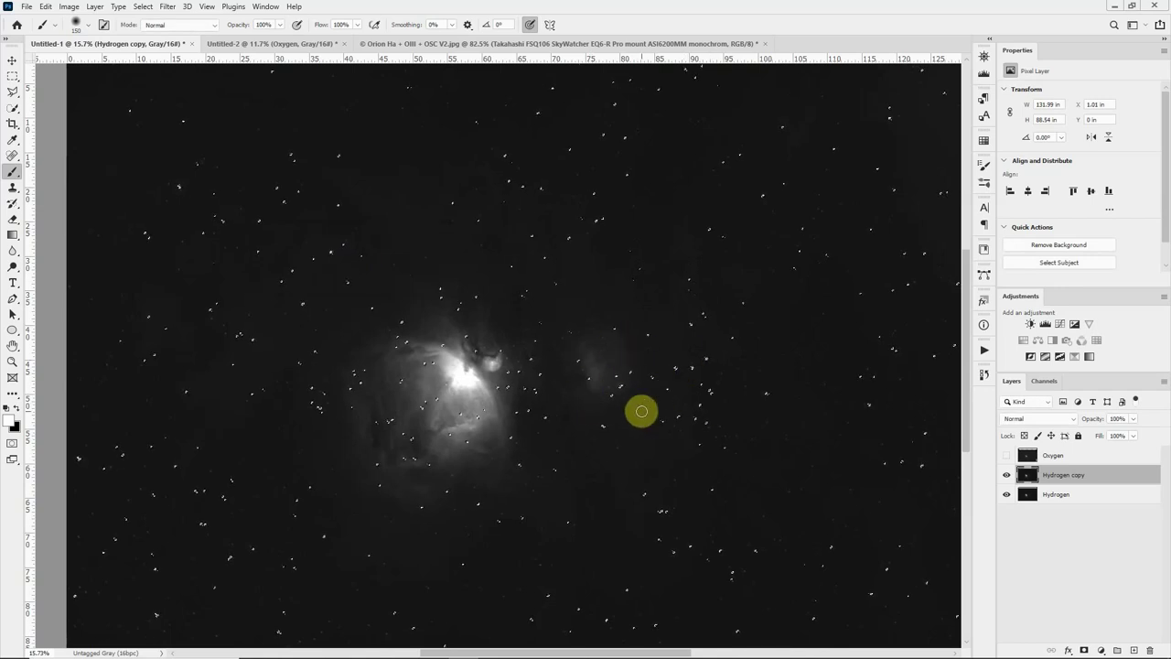
# - Feather the expanded star selection by 3 pixels
pyautogui.click(169, 8)
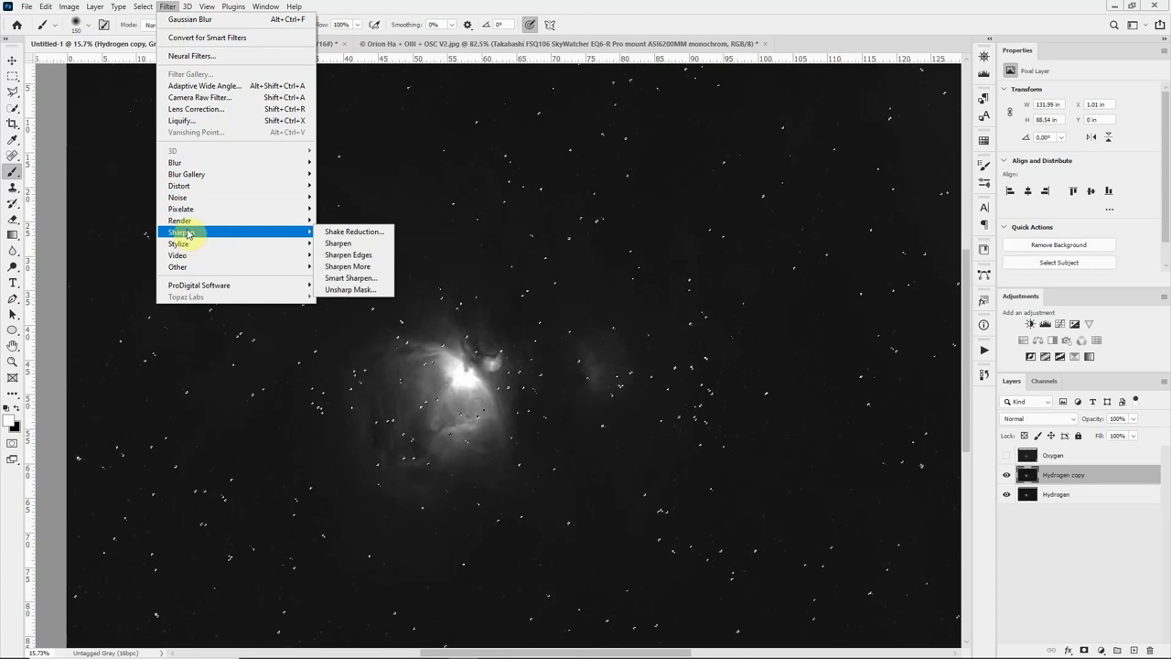
pyautogui.click(165, 7)
pyautogui.click(142, 7)
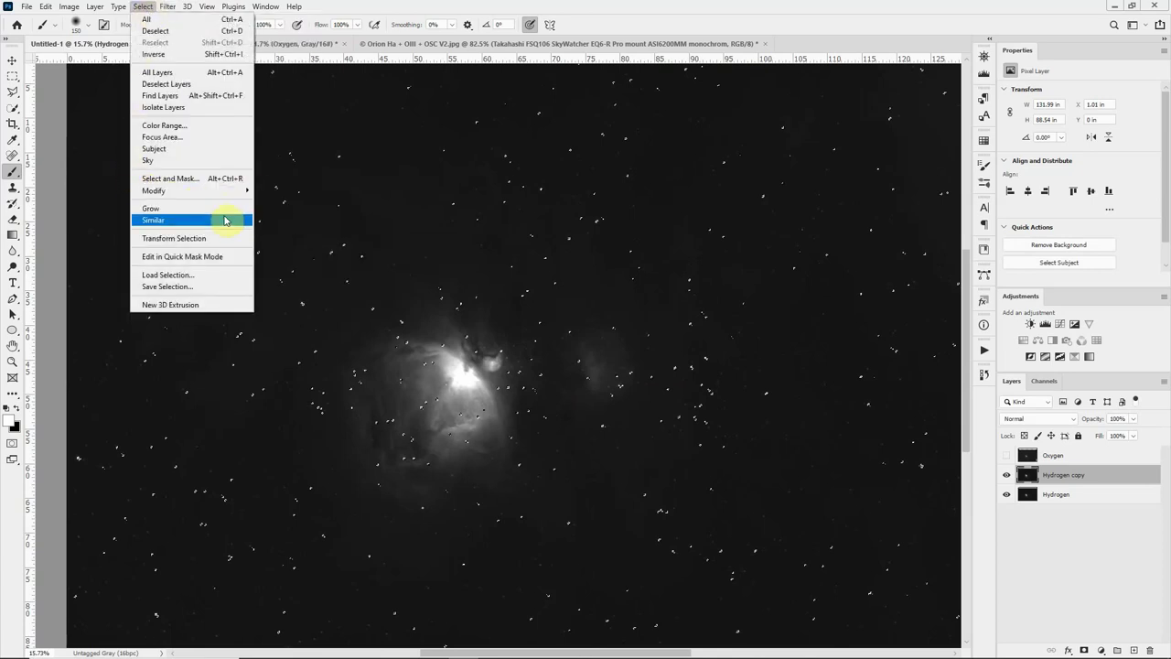
pyautogui.moveTo(225, 191)
pyautogui.click(278, 236)
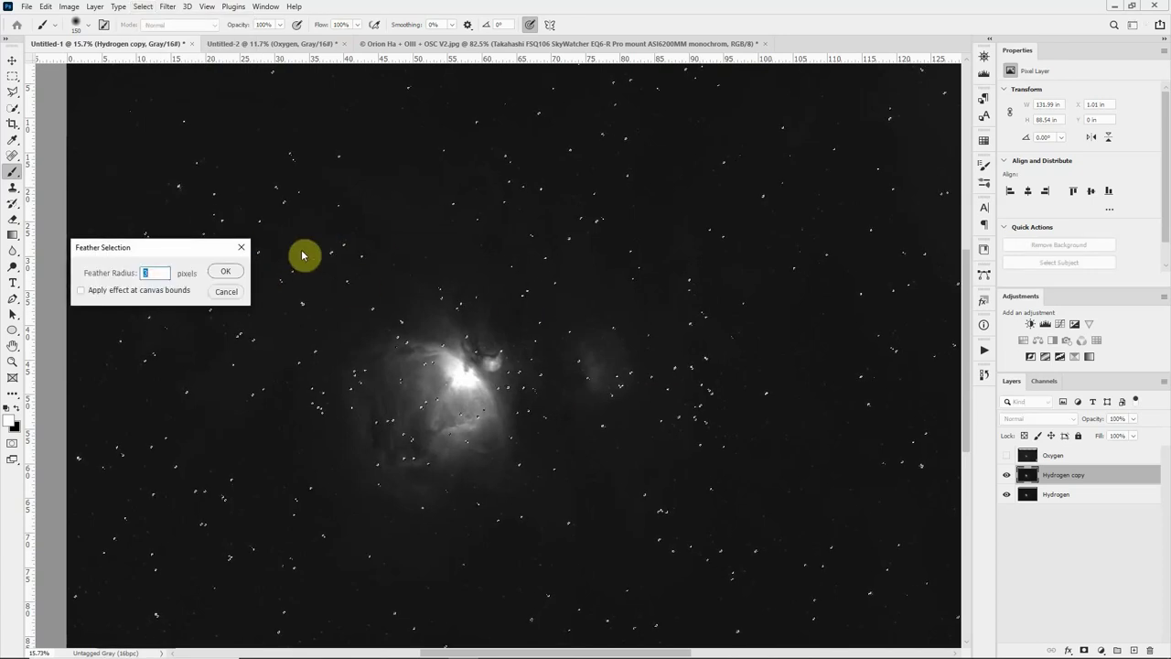
pyautogui.click(228, 274)
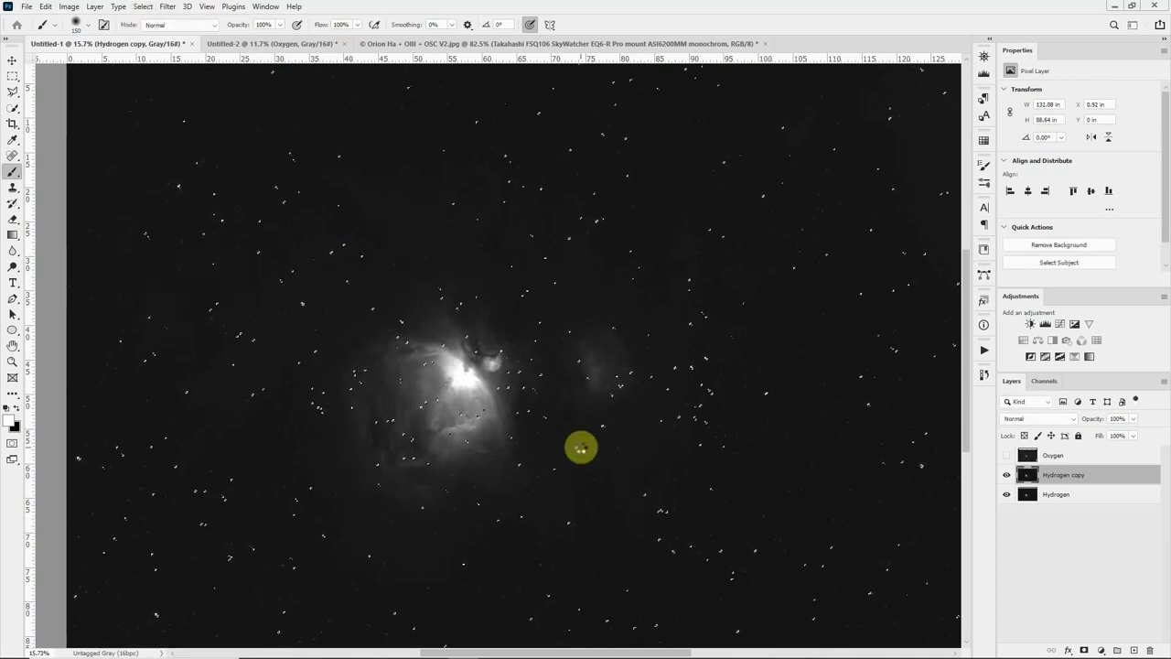
pyautogui.scroll(6, 545, 416)
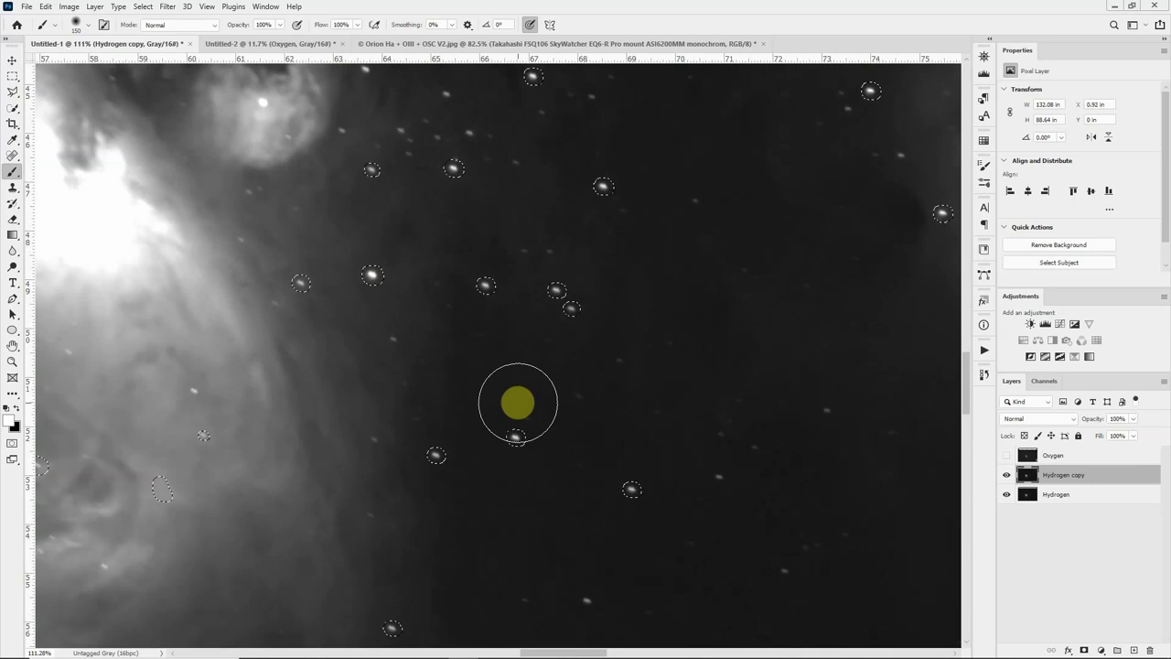
# - Hide the outlines around the selected stars beside the nebula core with Ctrl+D
pyautogui.hotkey('ctrl', 'd')
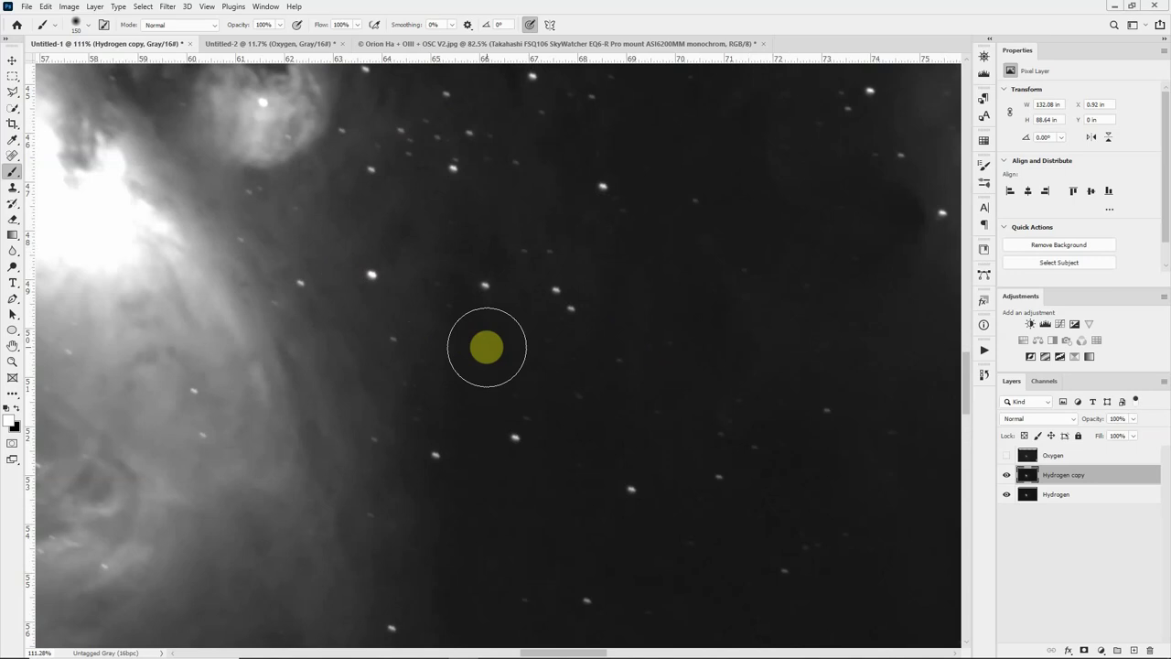
pyautogui.click(167, 8)
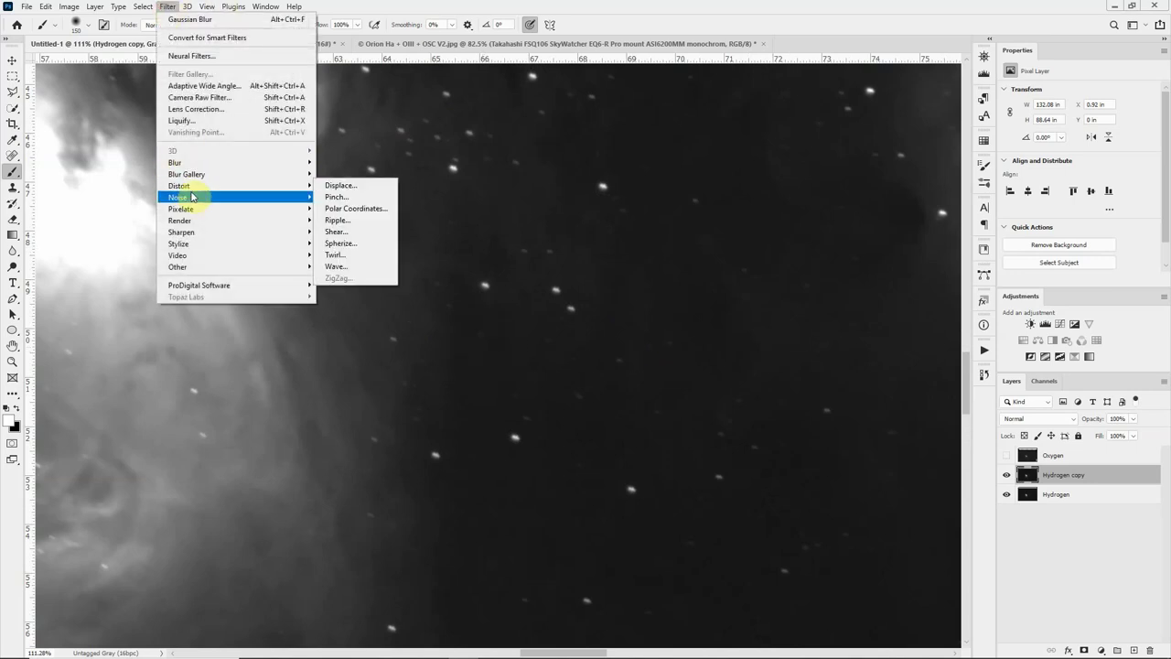
# - Apply Dust & Scratches at Radius 49 pixels and Threshold 10 levels to the selected stars
pyautogui.moveTo(220, 199)
pyautogui.click(352, 225)
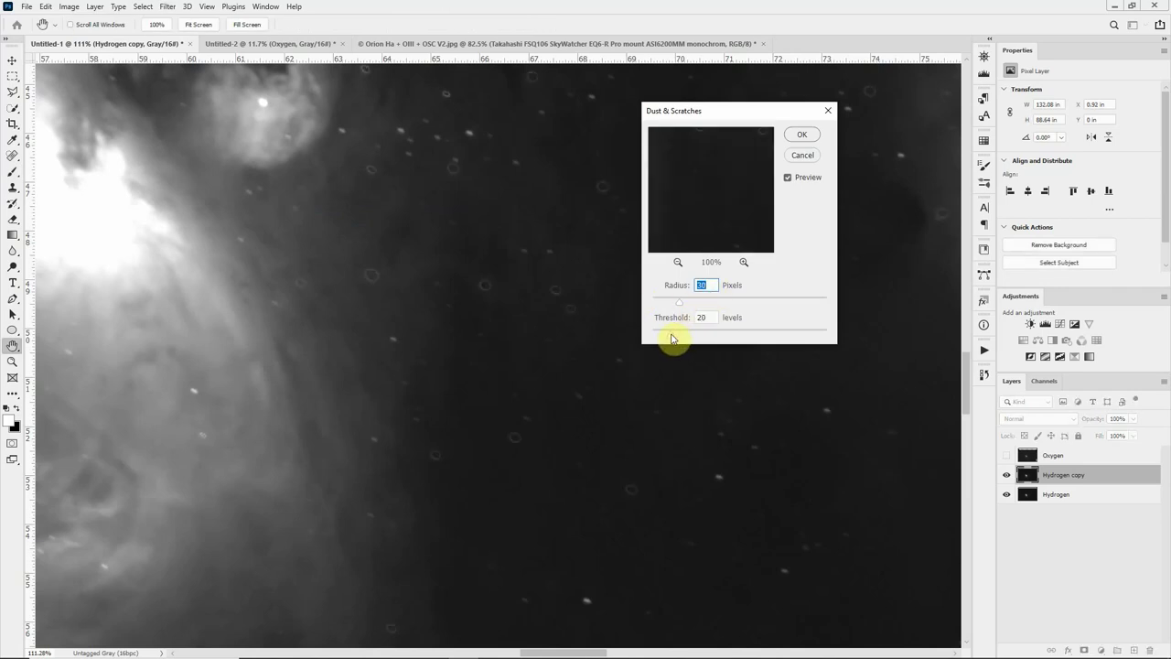
pyautogui.click(672, 333)
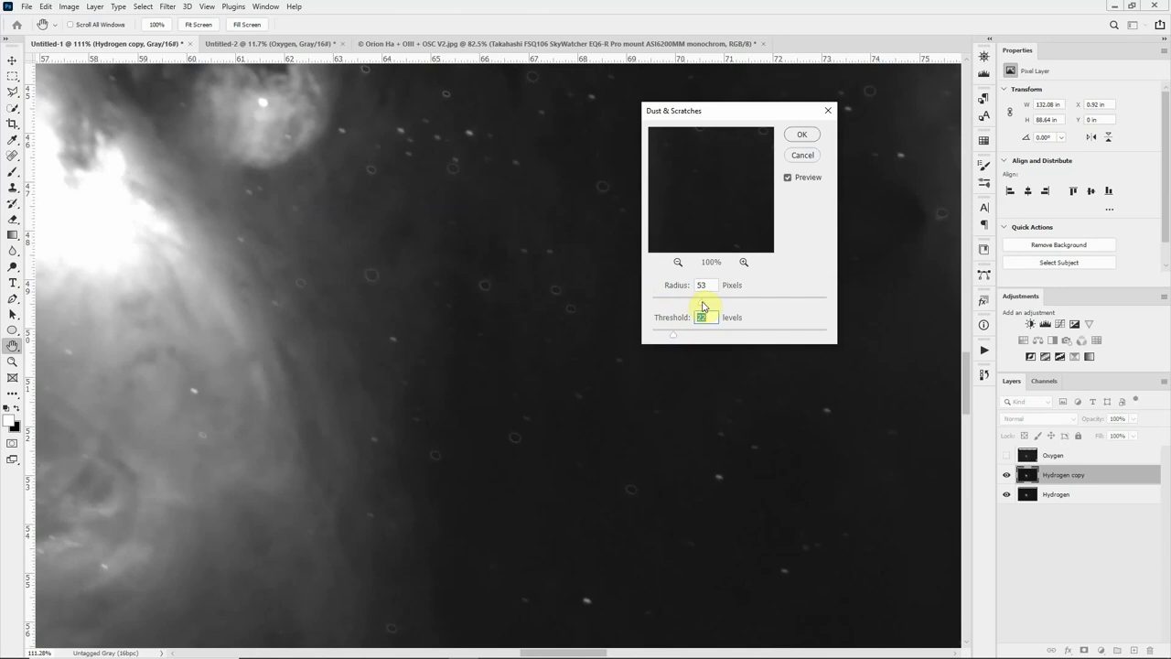
pyautogui.click(708, 304)
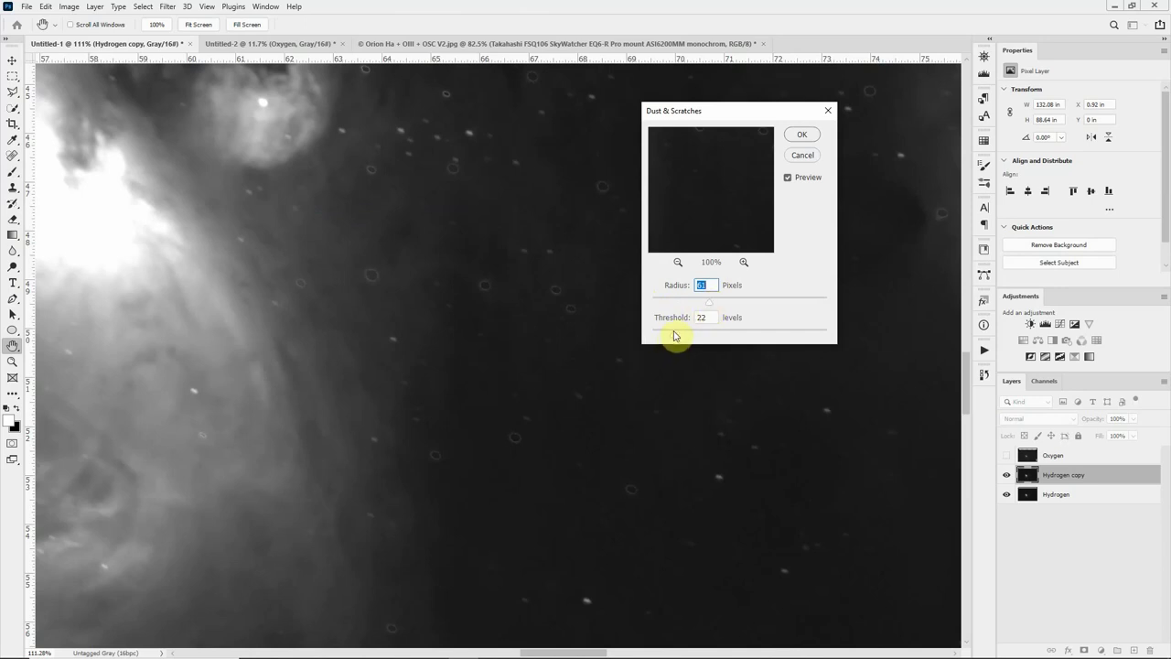
pyautogui.moveTo(669, 334); pyautogui.dragTo(662, 336)
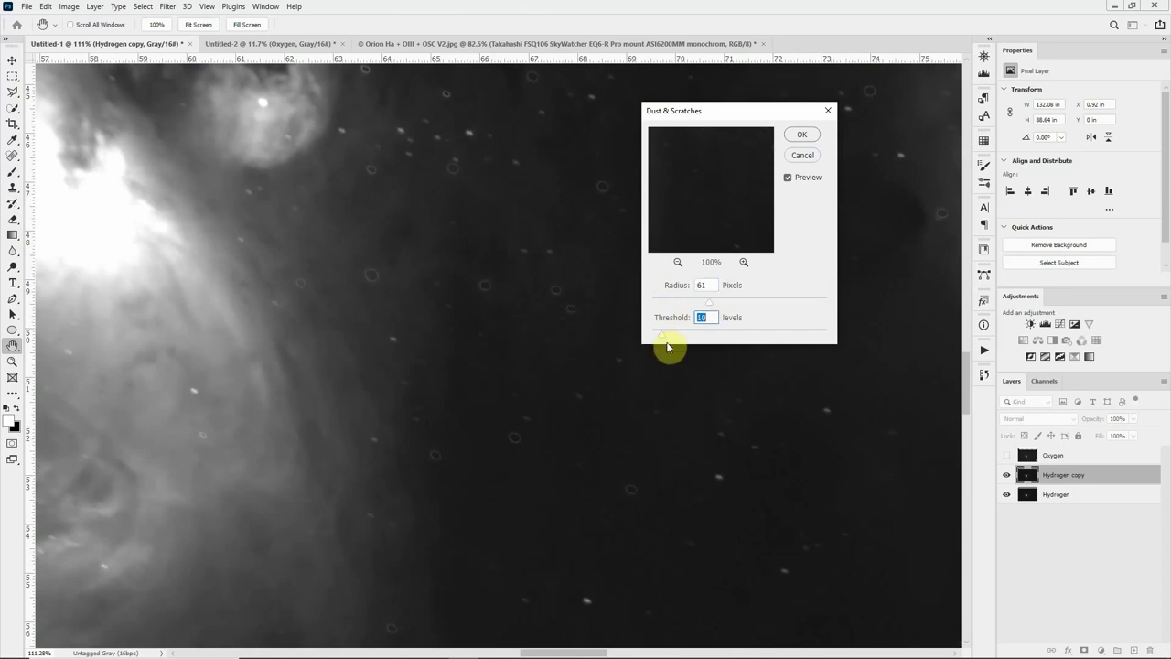
pyautogui.moveTo(709, 303)
pyautogui.mouseDown()
pyautogui.moveTo(721, 303)
pyautogui.moveTo(699, 304)
pyautogui.mouseUp()
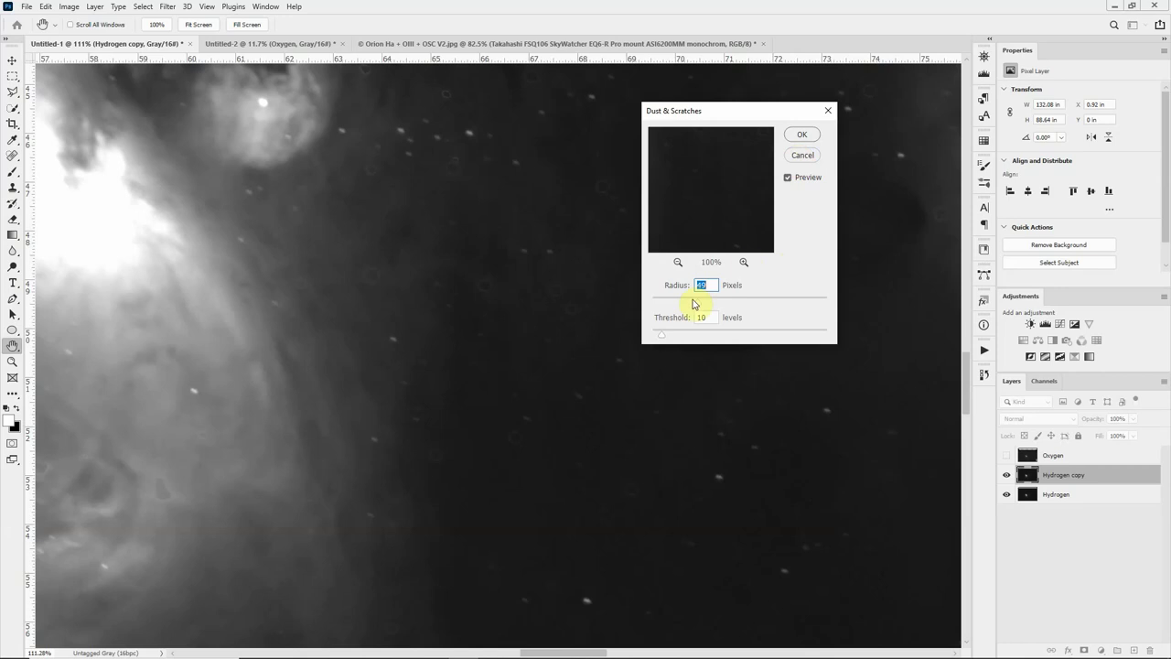
pyautogui.click(800, 135)
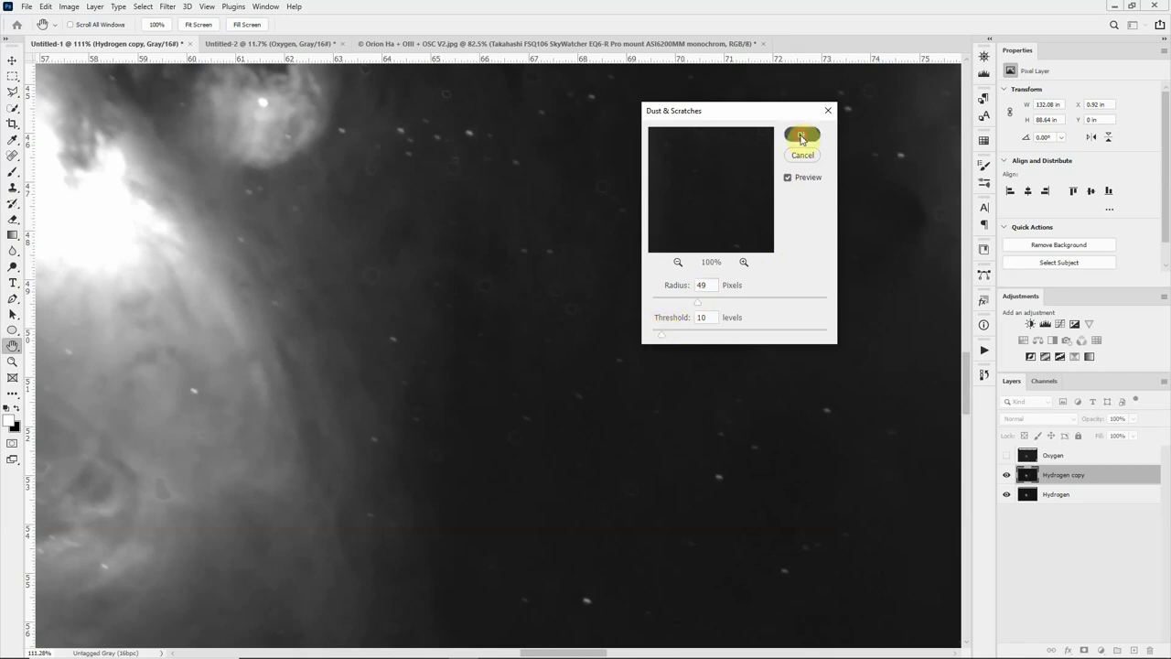
# - Clear the star selection and switch to the Spot Healing Brush
pyautogui.press('b')
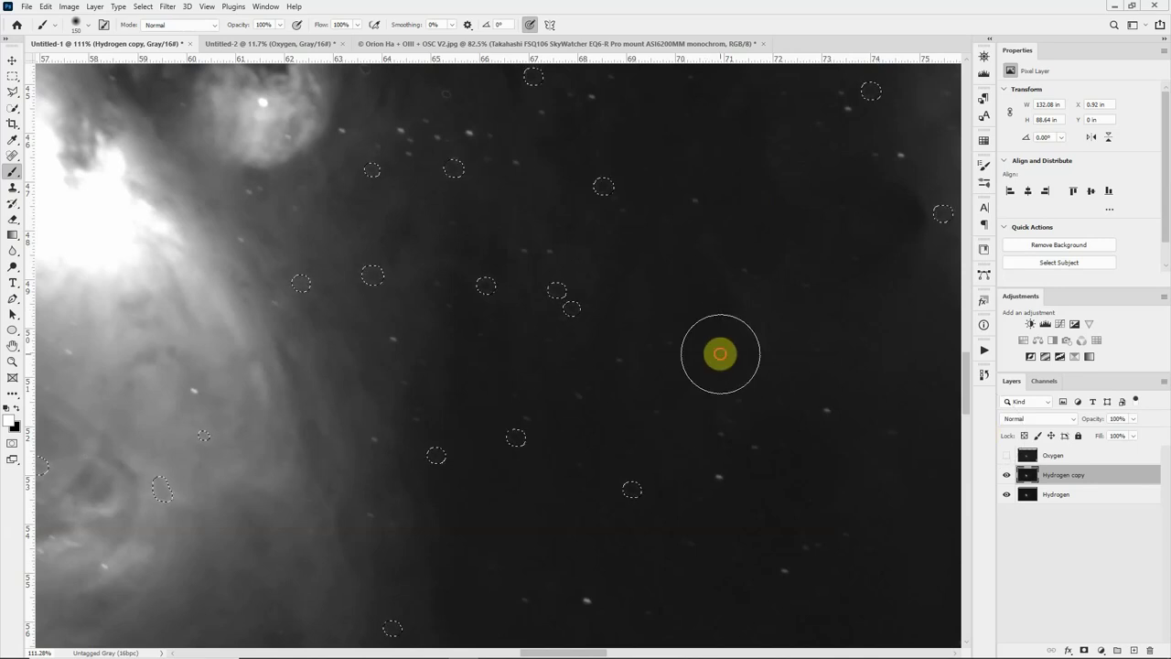
pyautogui.hotkey('ctrl', 'd')
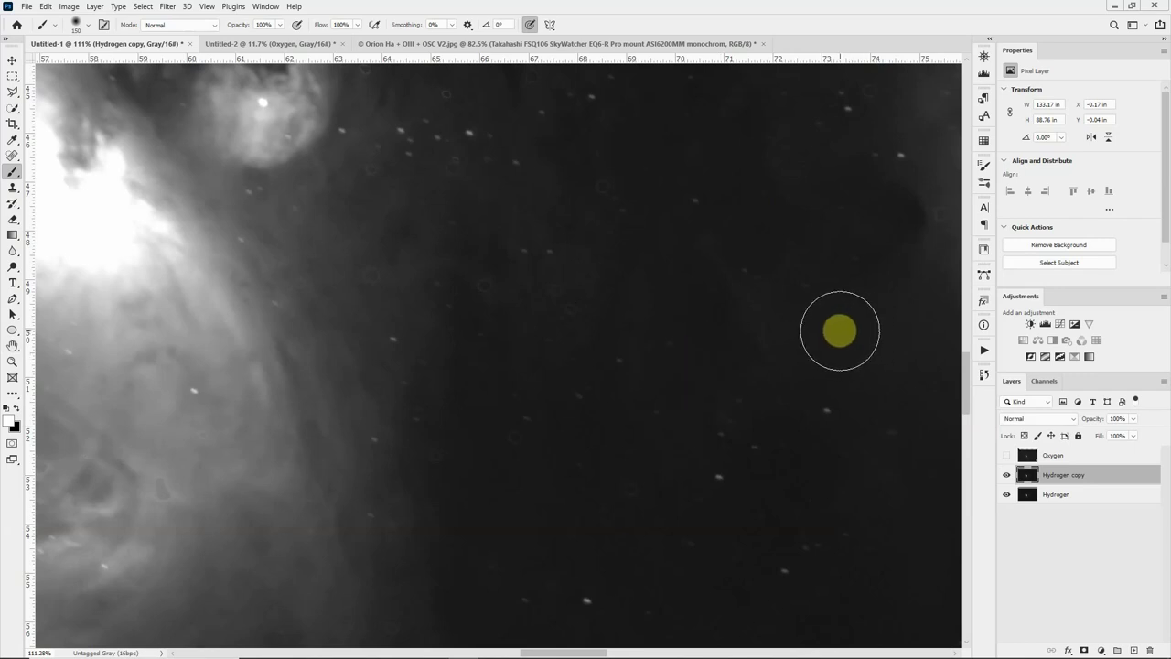
pyautogui.press('j')
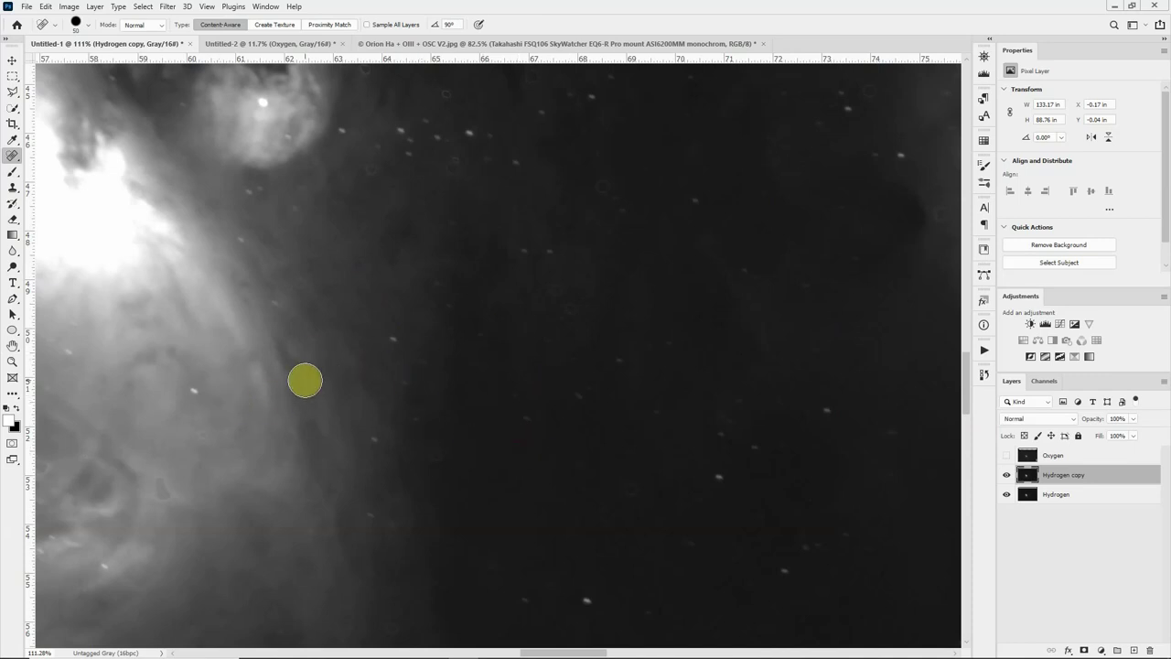
# - Heal away stars in the nebula glow, near the small knot, and in the dark sky
pyautogui.click(196, 382)
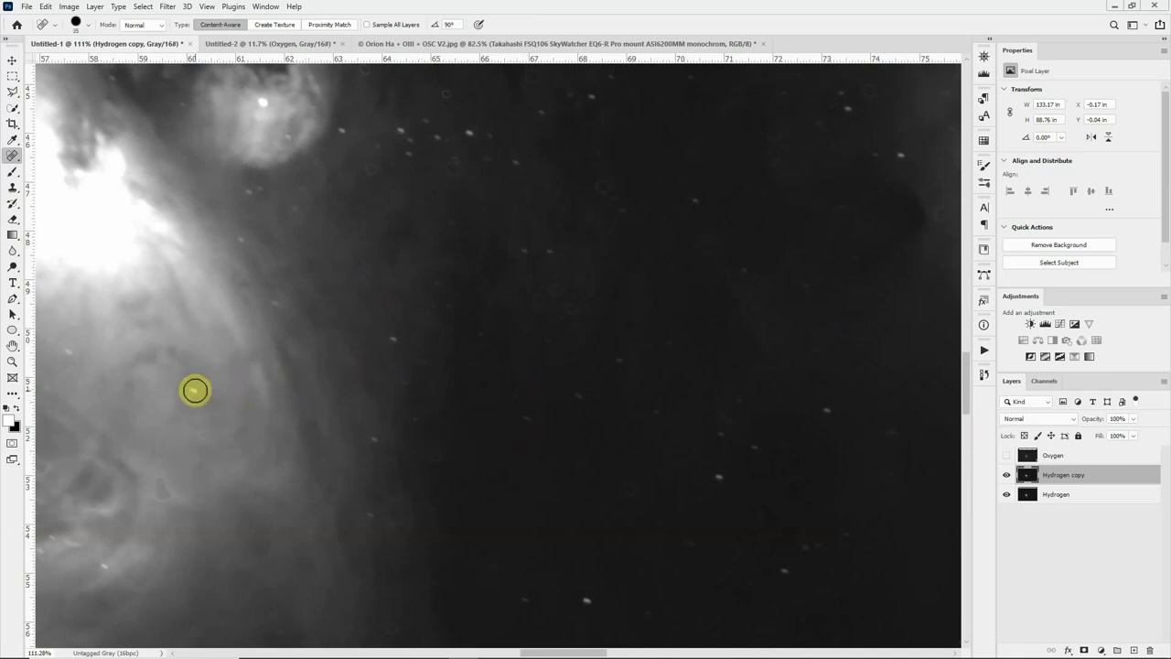
pyautogui.click(195, 391)
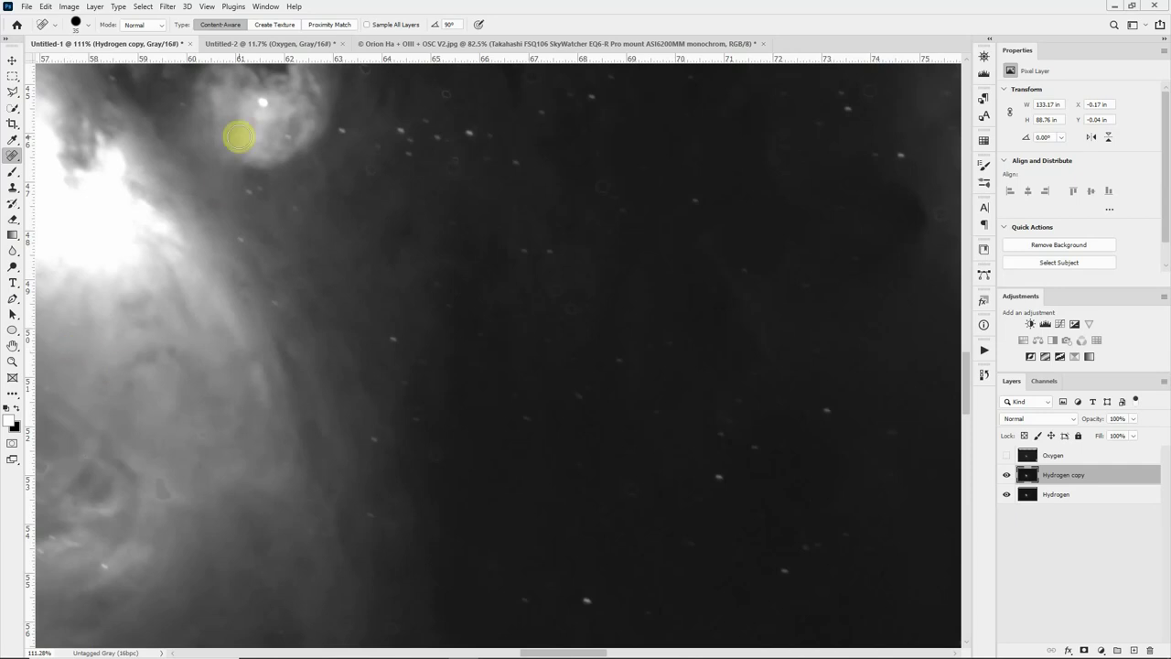
pyautogui.click(259, 102)
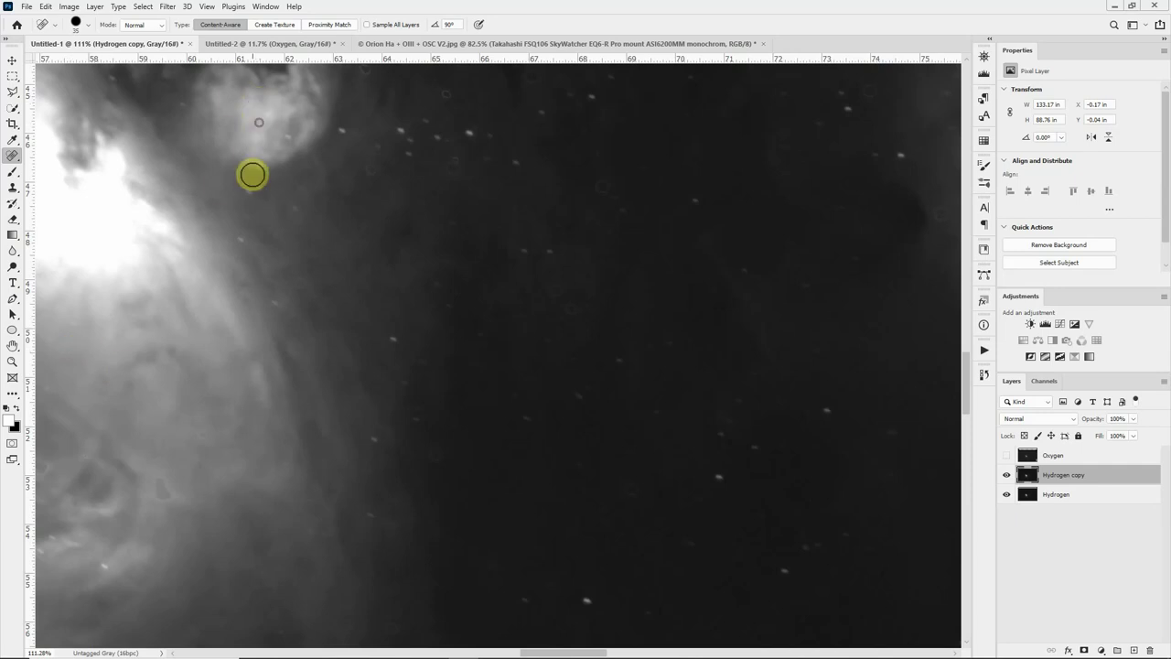
pyautogui.click(331, 135)
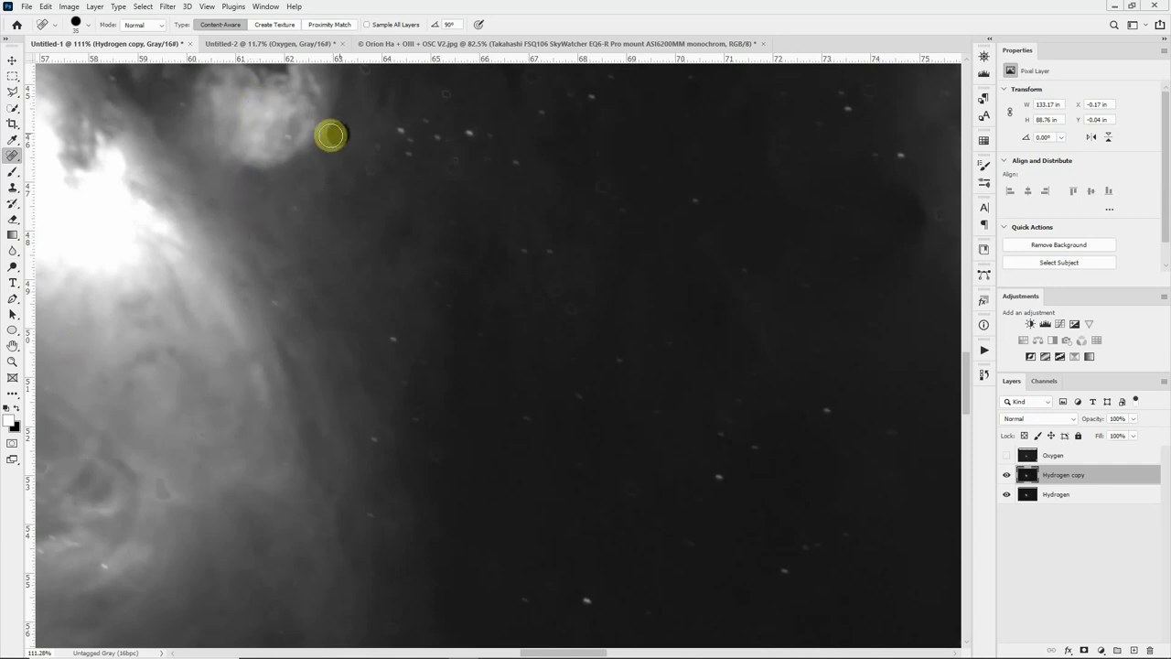
pyautogui.click(428, 137)
pyautogui.scroll(-4, 465, 260)
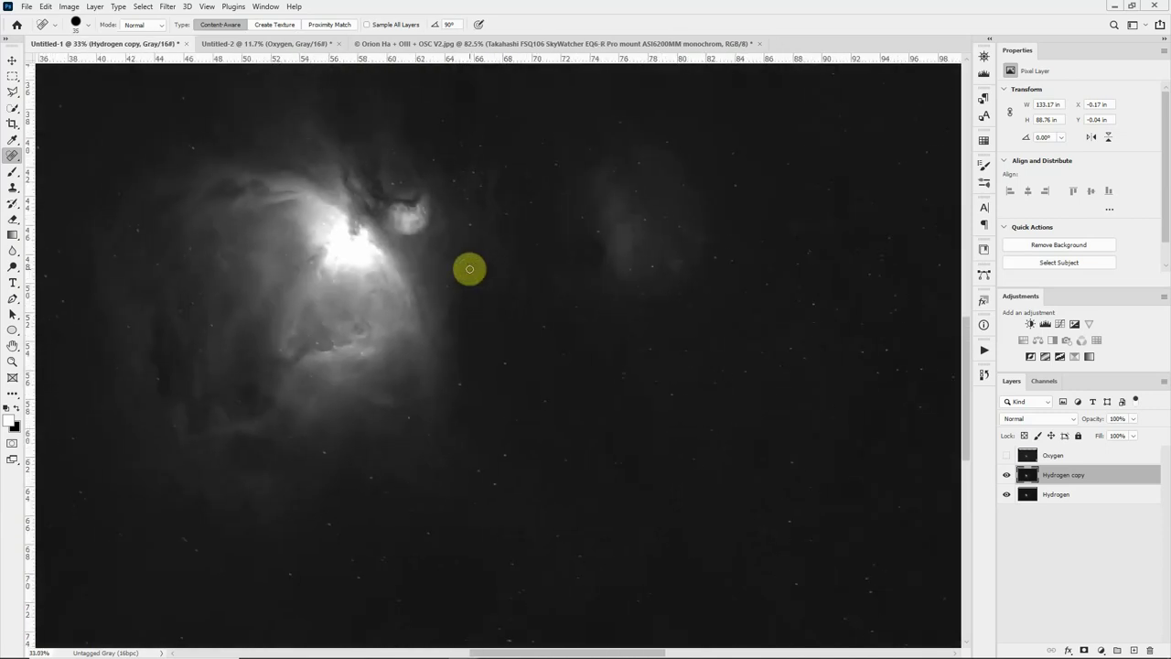
pyautogui.scroll(2, 311, 331)
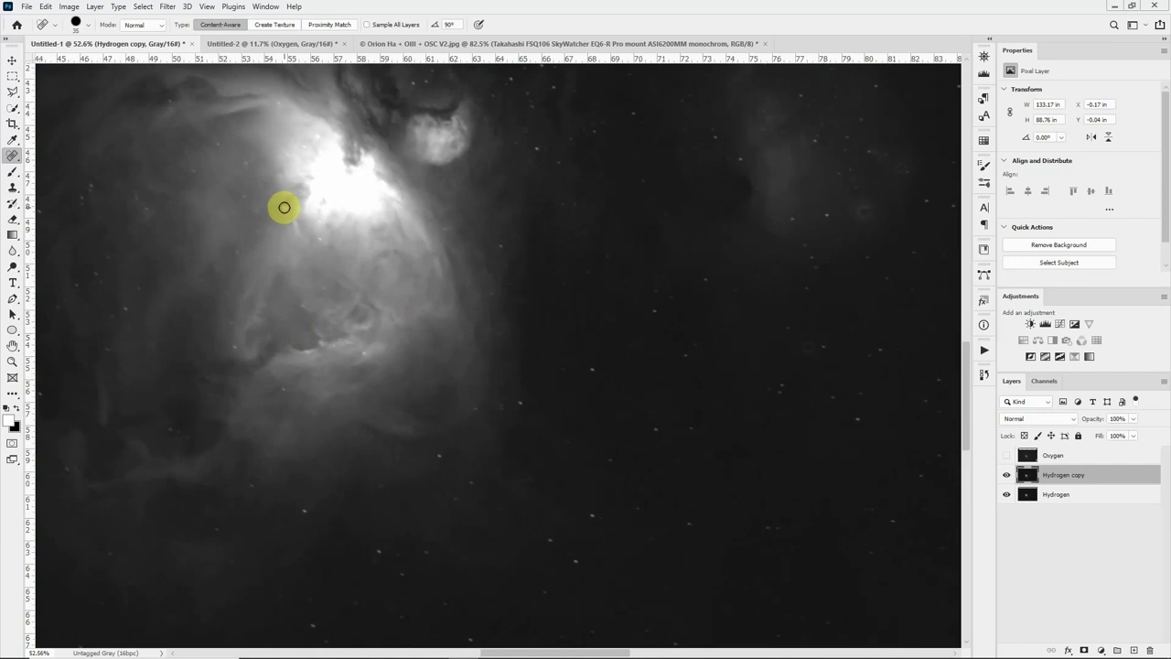
pyautogui.moveTo(617, 362); pyautogui.dragTo(544, 298)
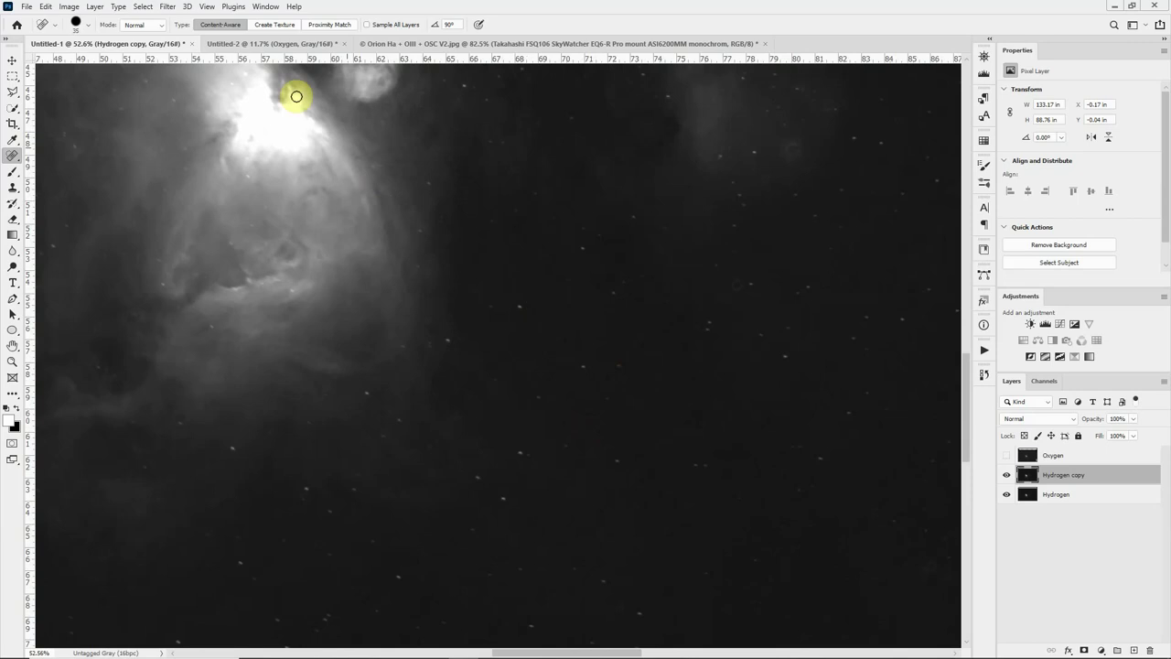
# - Apply a second Dust & Scratches pass at Radius 5 pixels and Threshold 2 levels
pyautogui.click(168, 8)
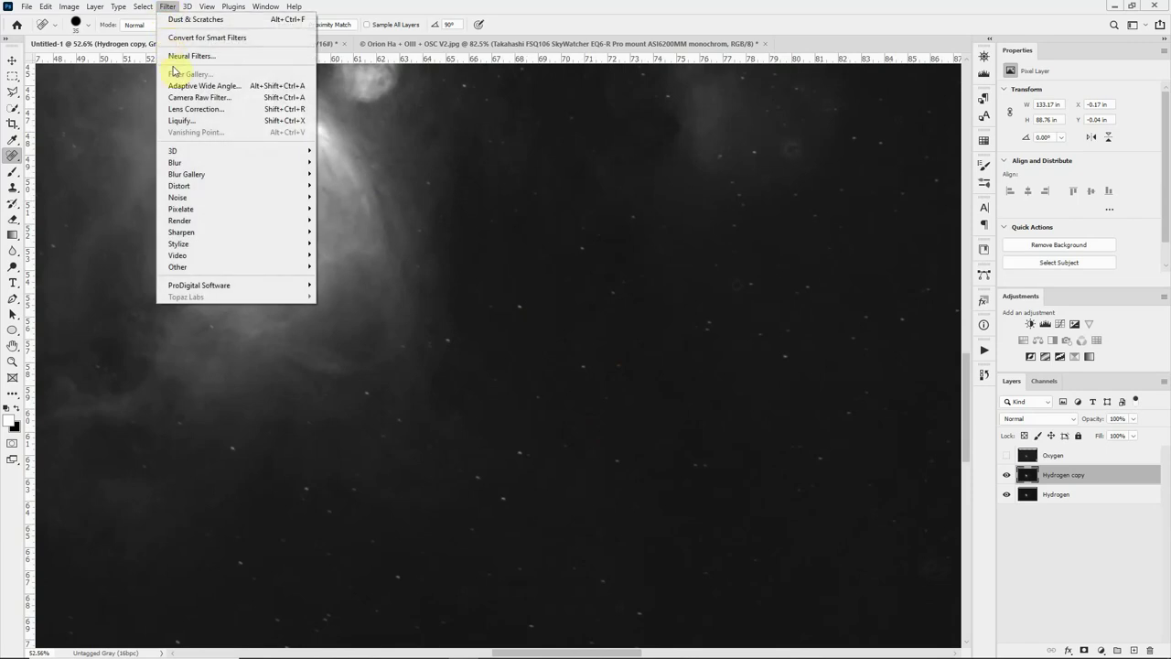
pyautogui.moveTo(187, 196)
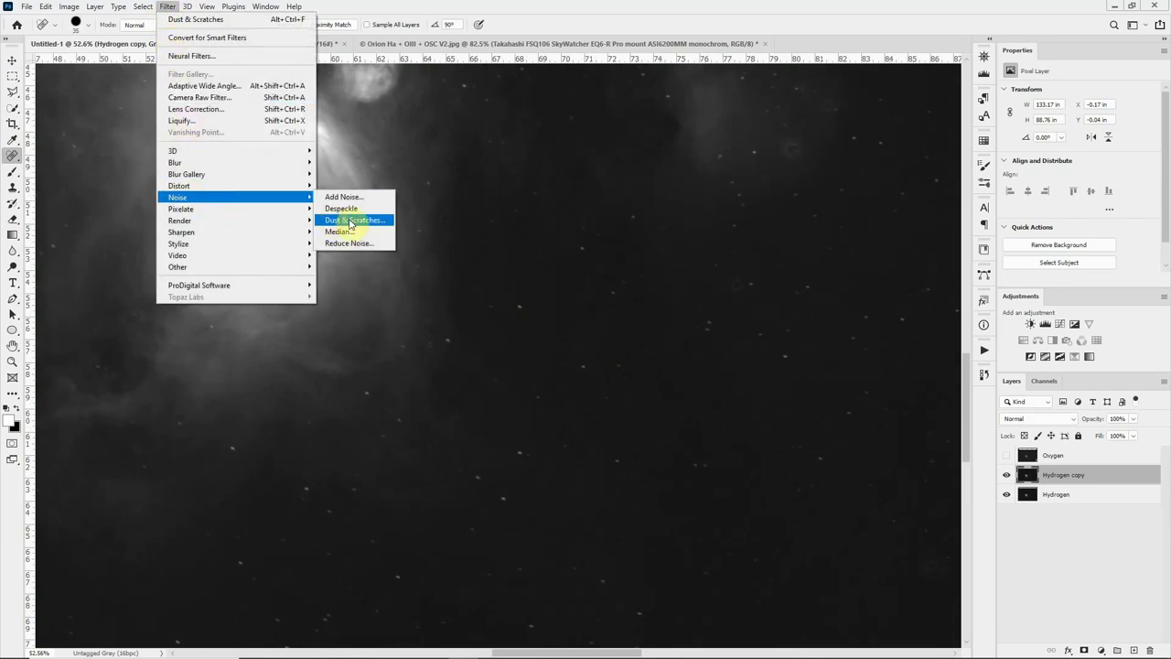
pyautogui.click(349, 220)
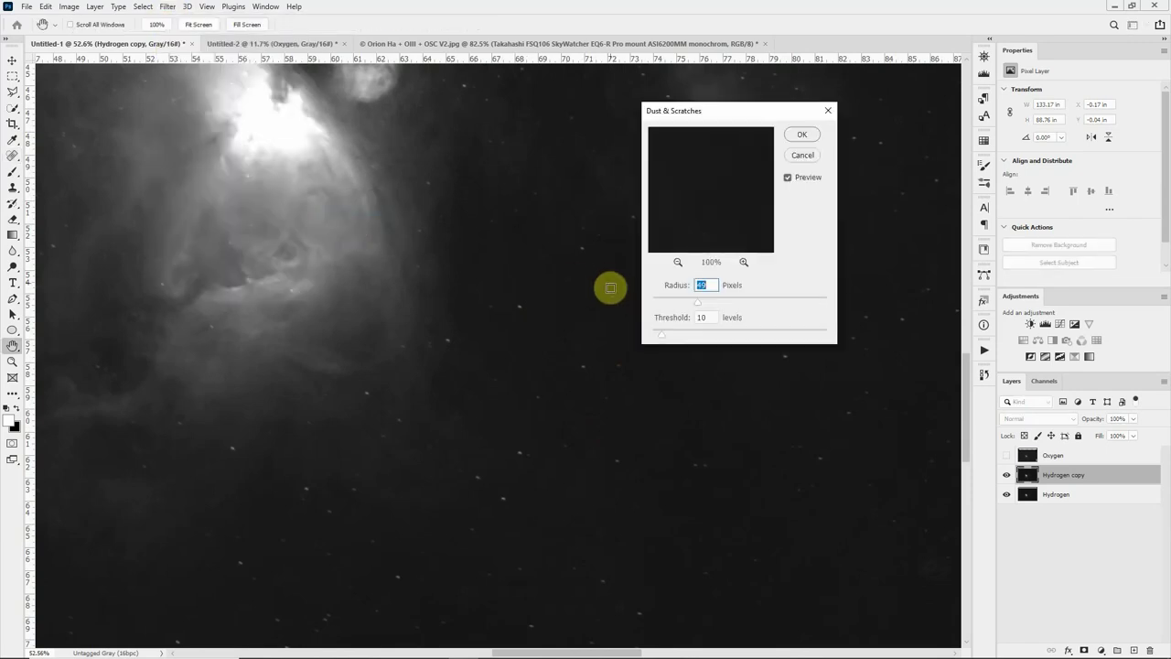
pyautogui.click(655, 339)
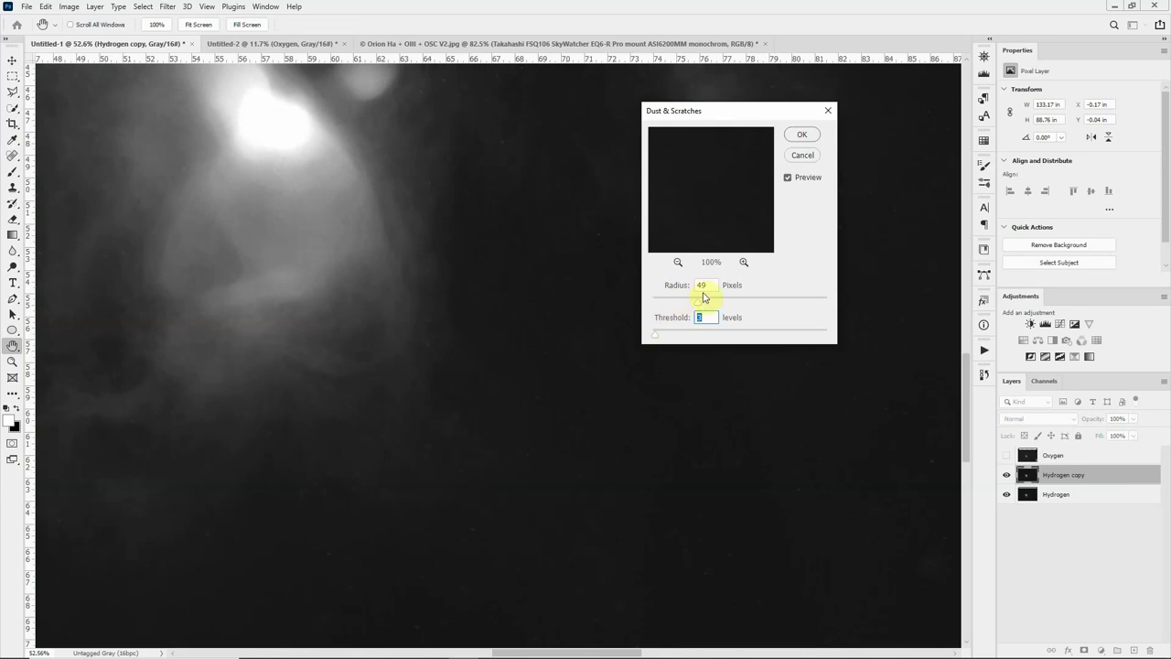
pyautogui.moveTo(700, 304); pyautogui.dragTo(678, 309)
pyautogui.click(663, 305)
pyautogui.click(663, 304)
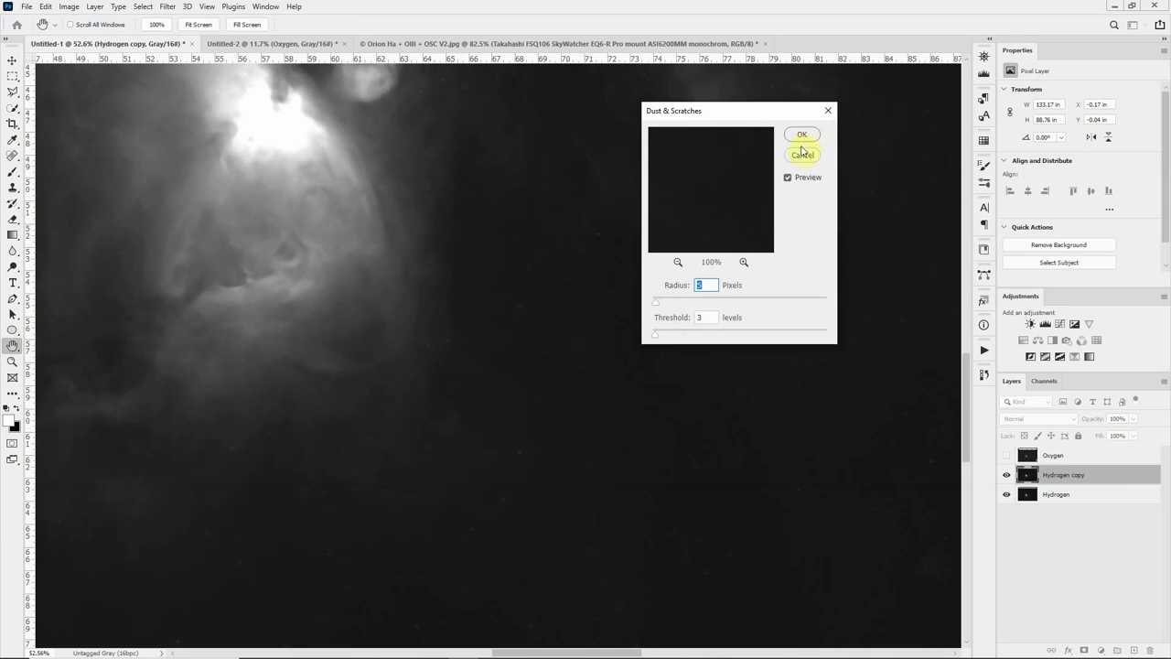
pyautogui.click(701, 315)
pyautogui.click(803, 134)
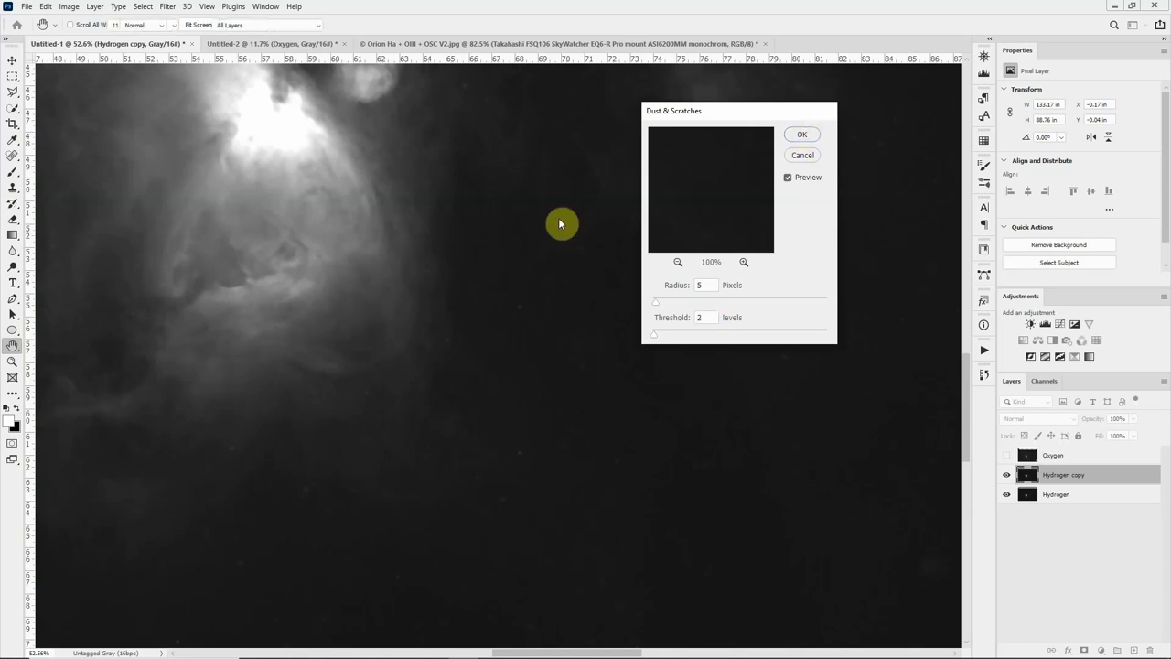
pyautogui.press('j')
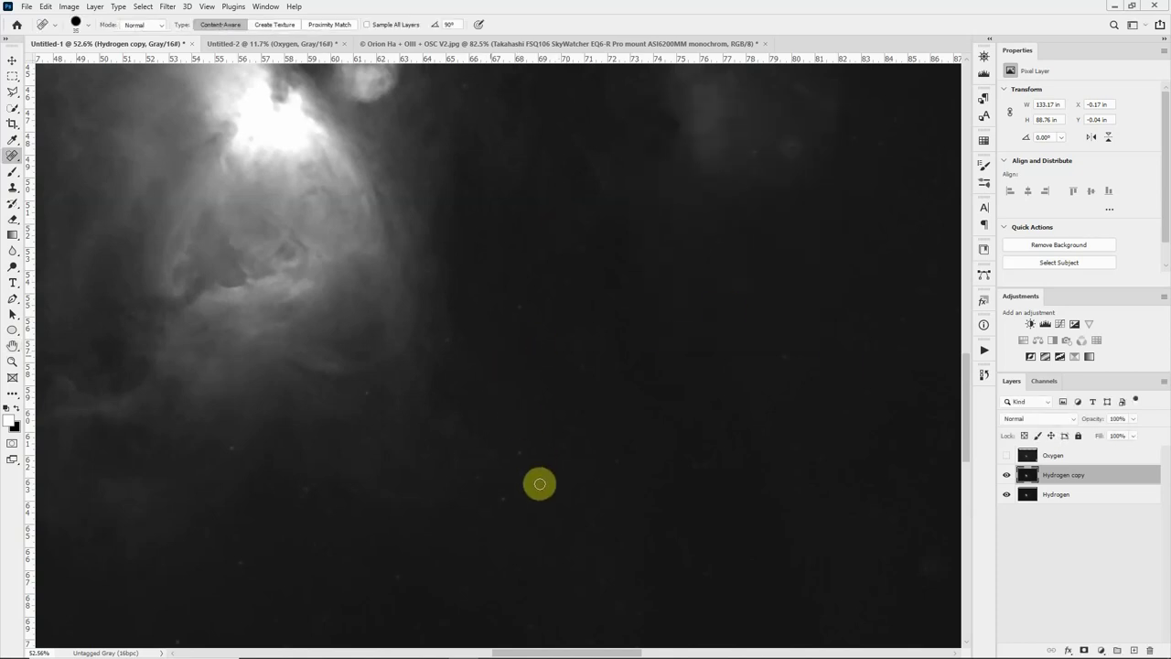
# - Heal seven faint stars in the sky and below the nebula, then select the Hydrogen layer
pyautogui.scroll(2, 536, 481)
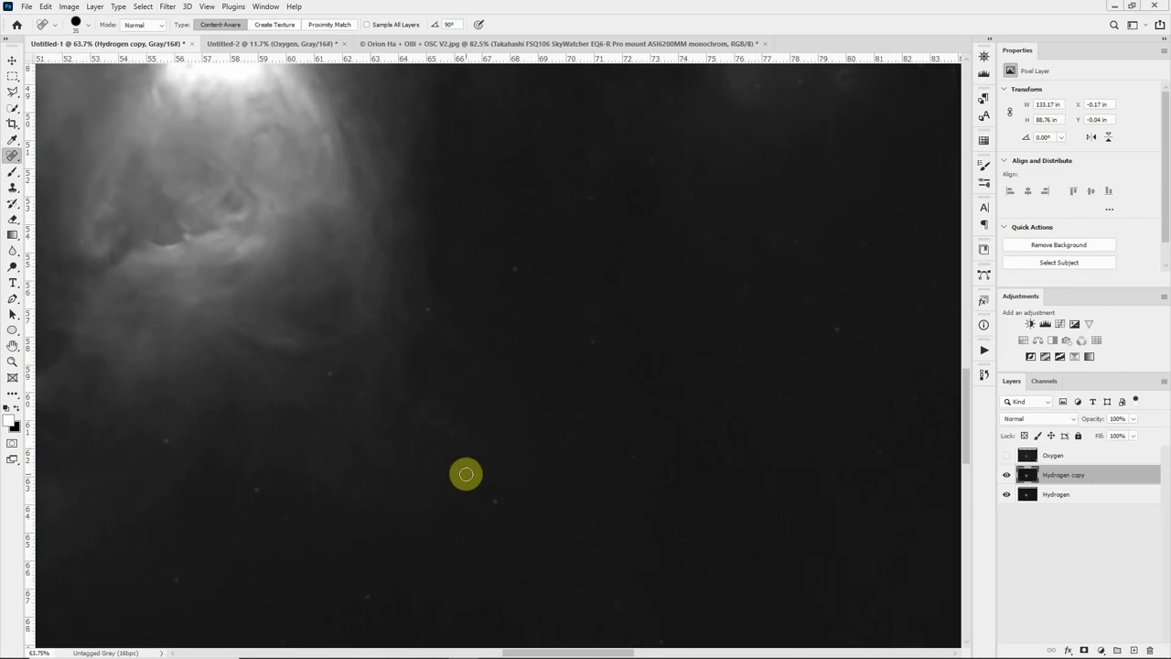
pyautogui.click(465, 473)
pyautogui.click(496, 501)
pyautogui.click(429, 309)
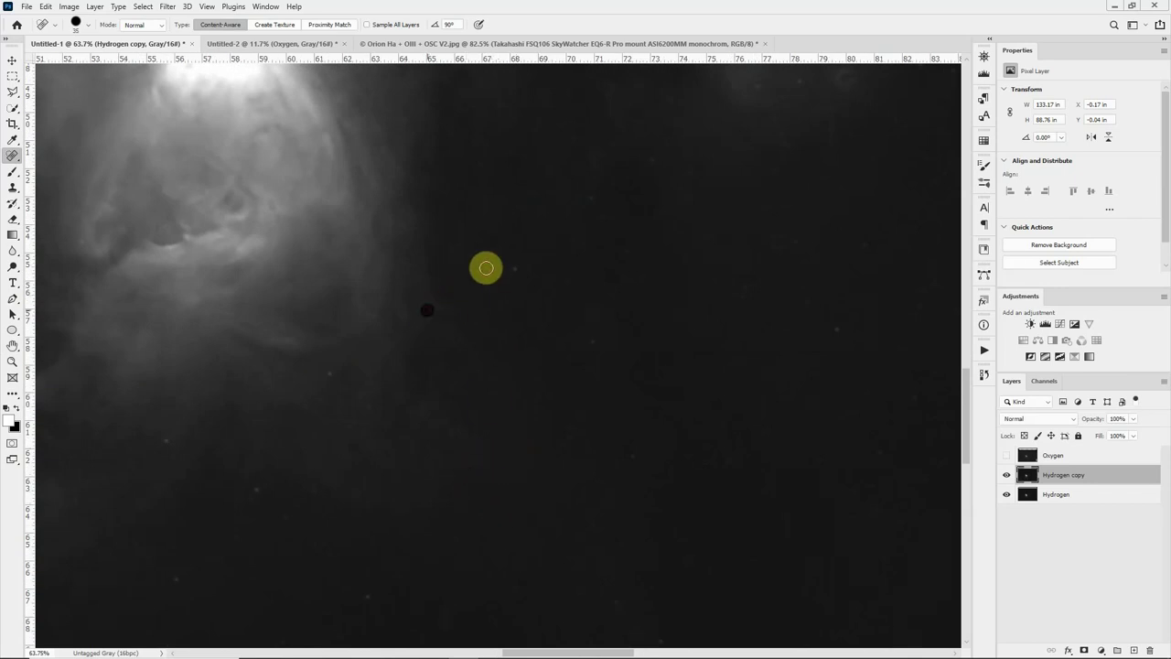
pyautogui.click(514, 267)
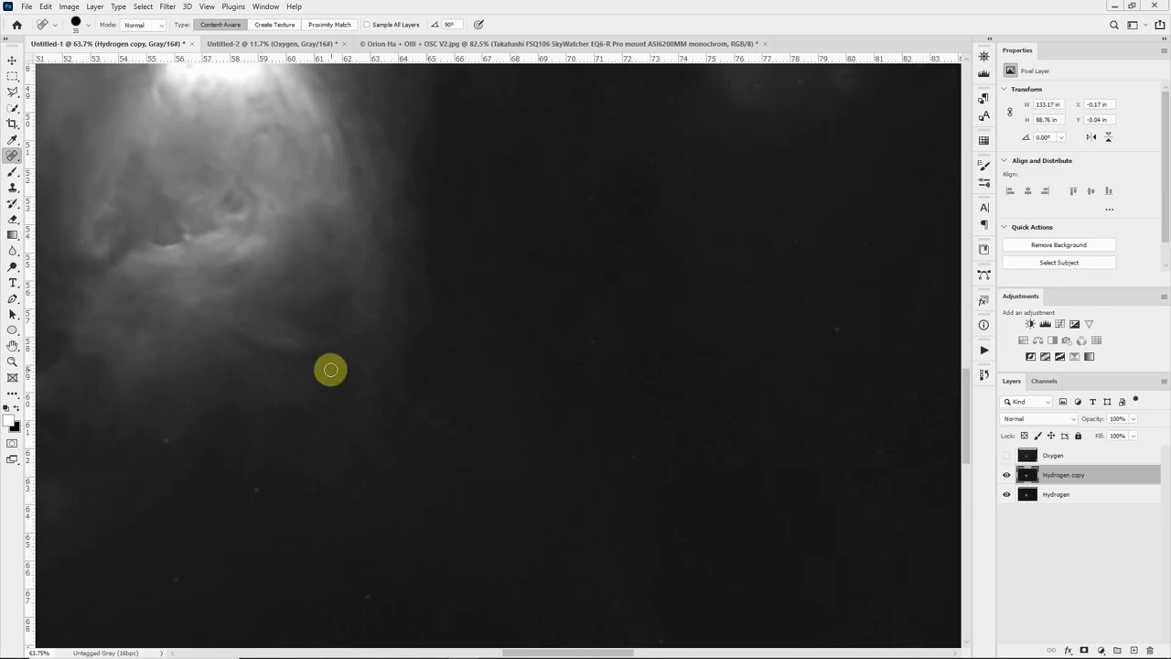
pyautogui.click(257, 489)
pyautogui.click(167, 445)
pyautogui.click(177, 574)
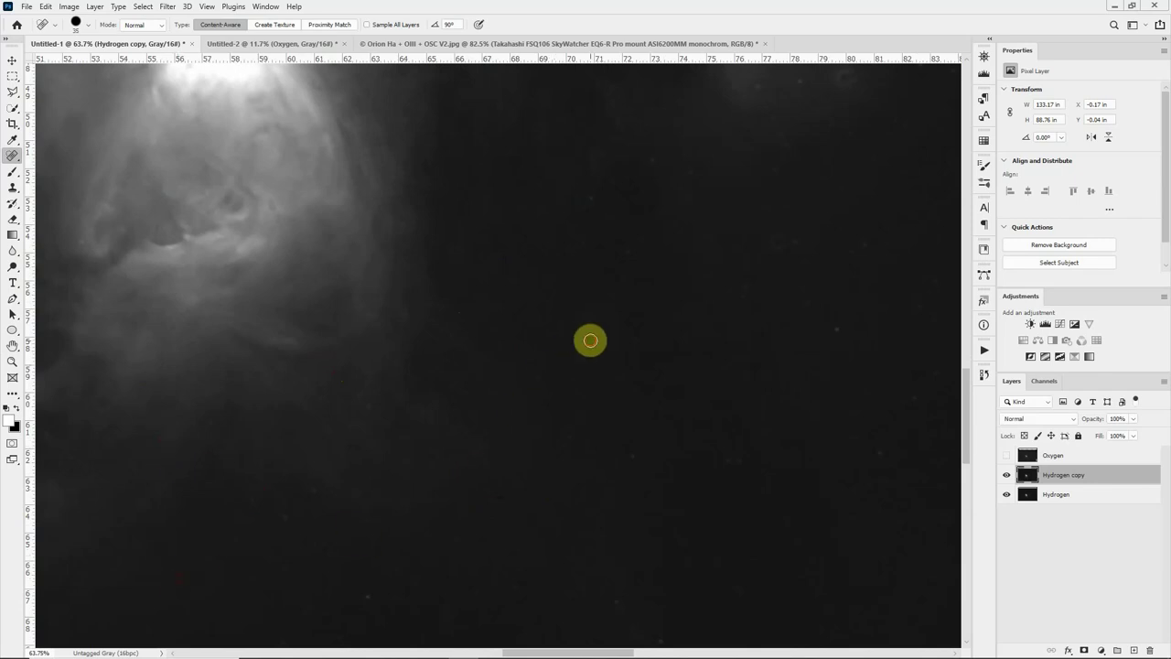
pyautogui.keyDown('alt'); pyautogui.scroll(-2, 529, 275); pyautogui.keyUp('alt')
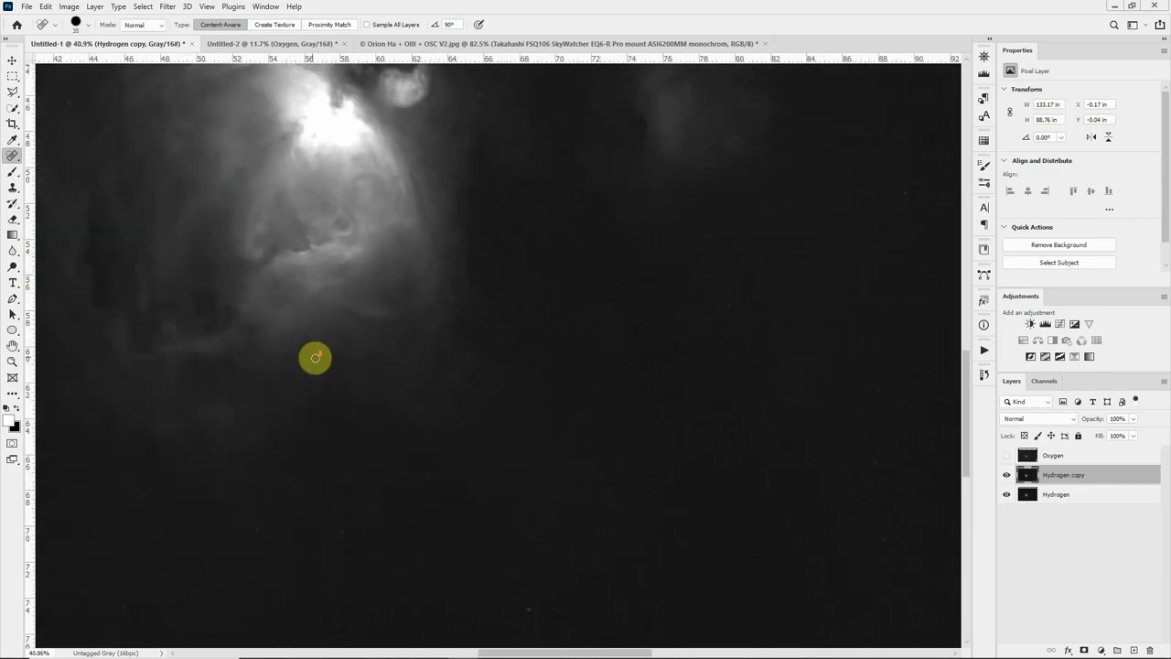
pyautogui.keyDown('alt'); pyautogui.scroll(-4, 314, 353); pyautogui.keyUp('alt')
pyautogui.keyDown('alt'); pyautogui.scroll(2, 552, 387); pyautogui.keyUp('alt')
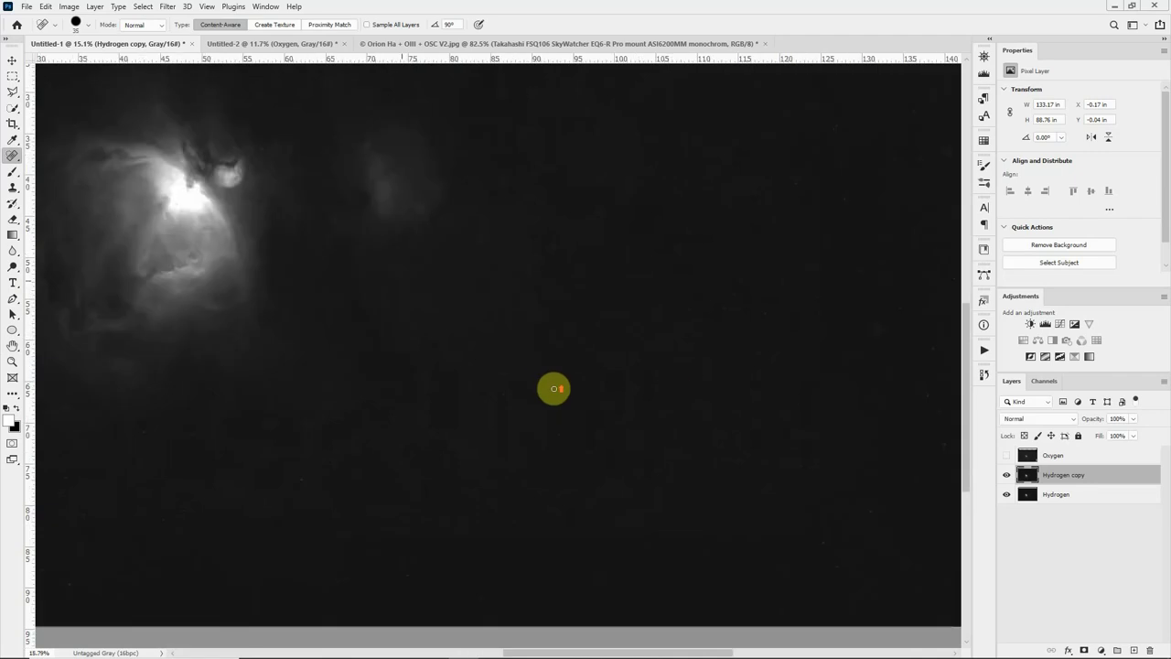
pyautogui.click(1023, 496)
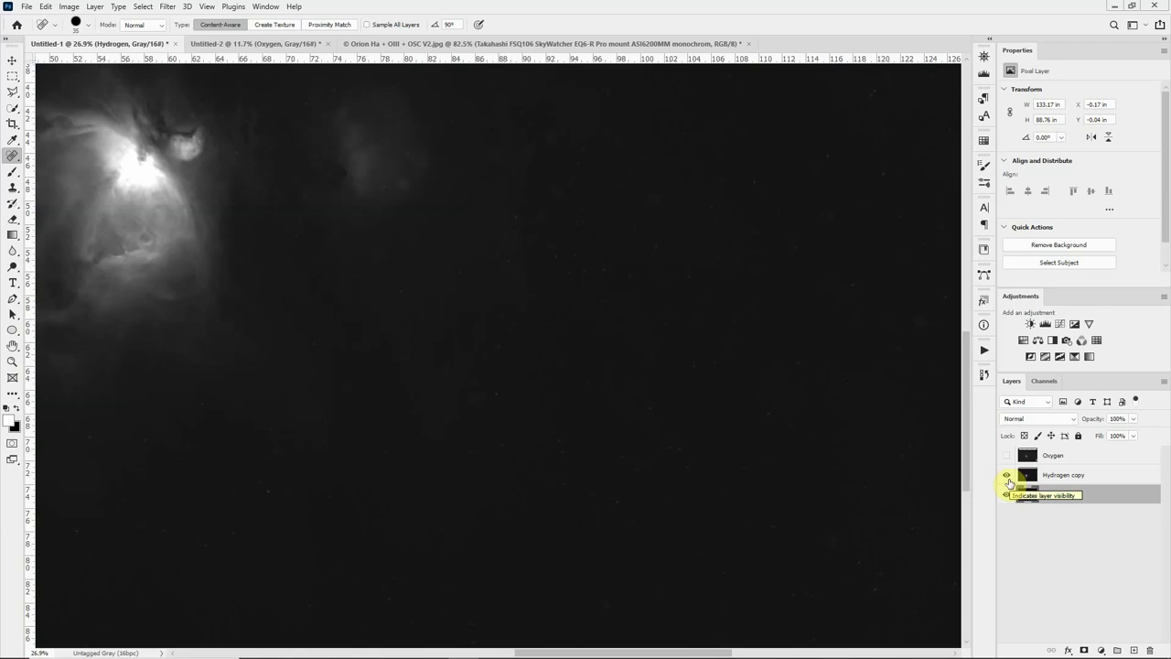
pyautogui.click(1006, 480)
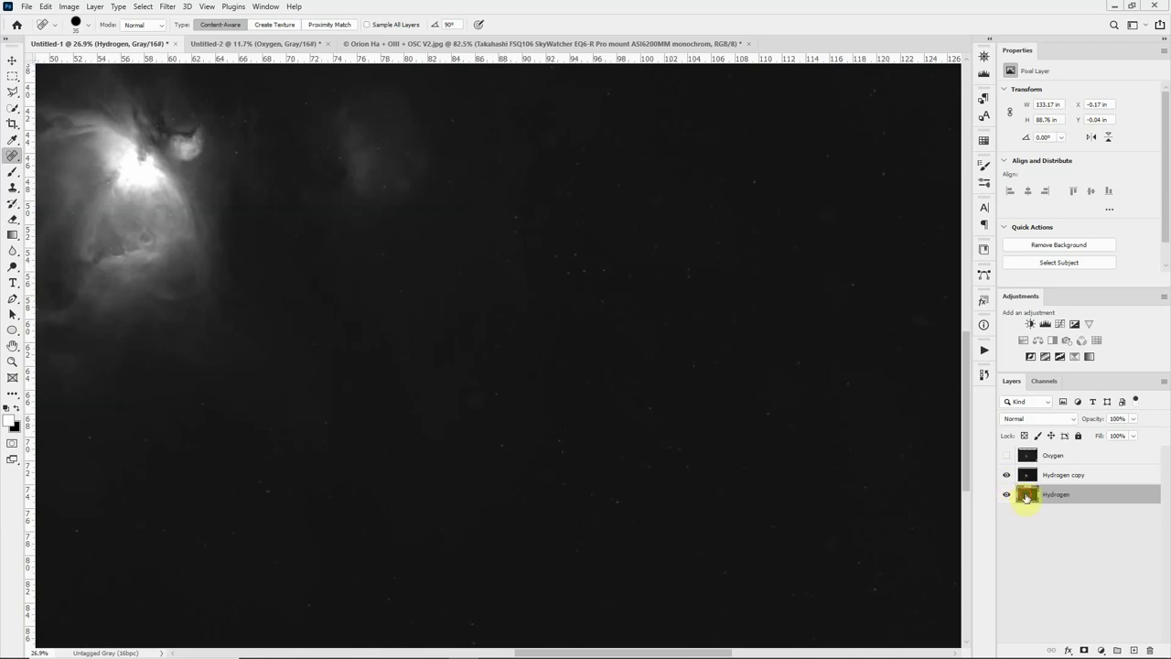
pyautogui.hotkey('ctrl', 'j')
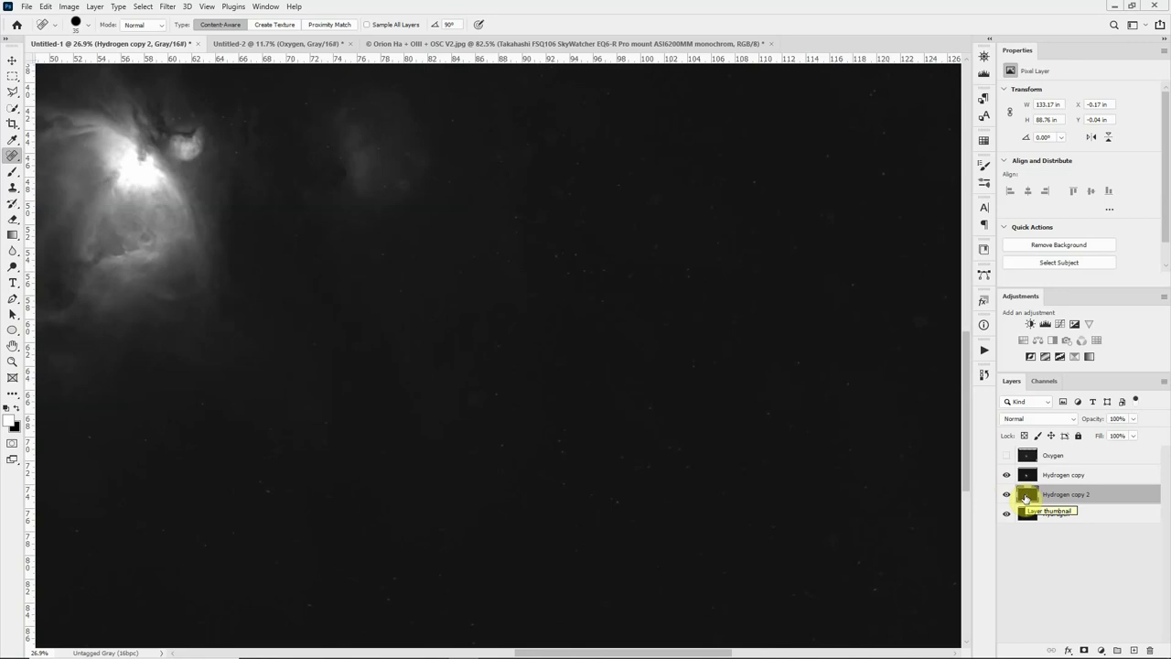
pyautogui.moveTo(1027, 503); pyautogui.dragTo(1039, 463)
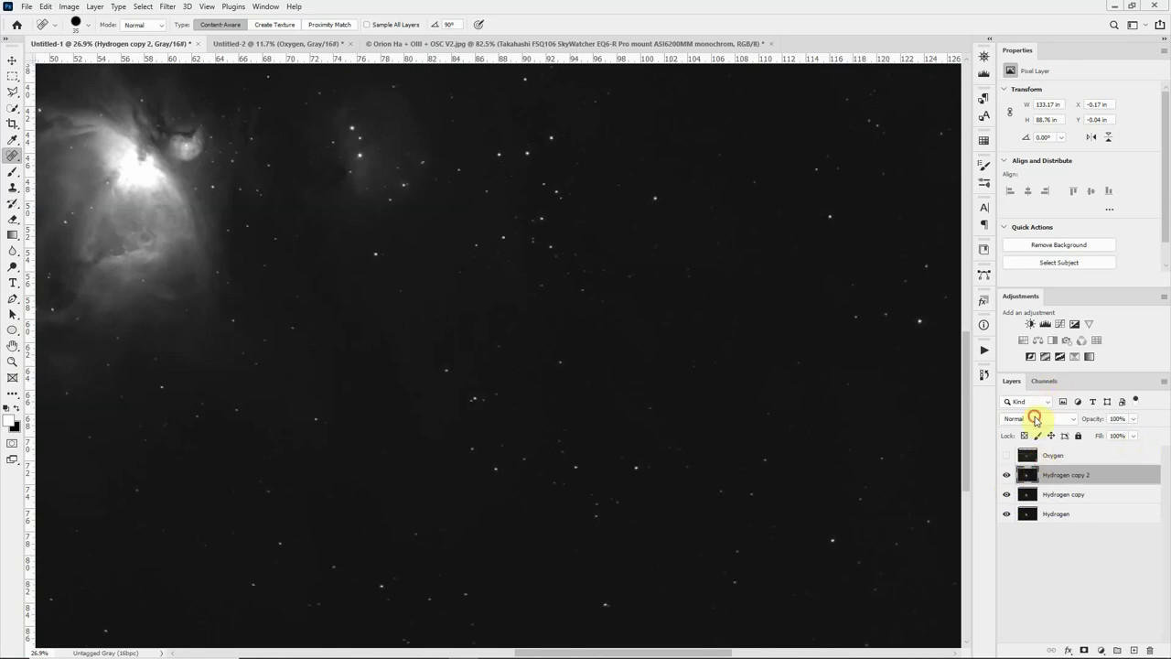
pyautogui.click(1034, 418)
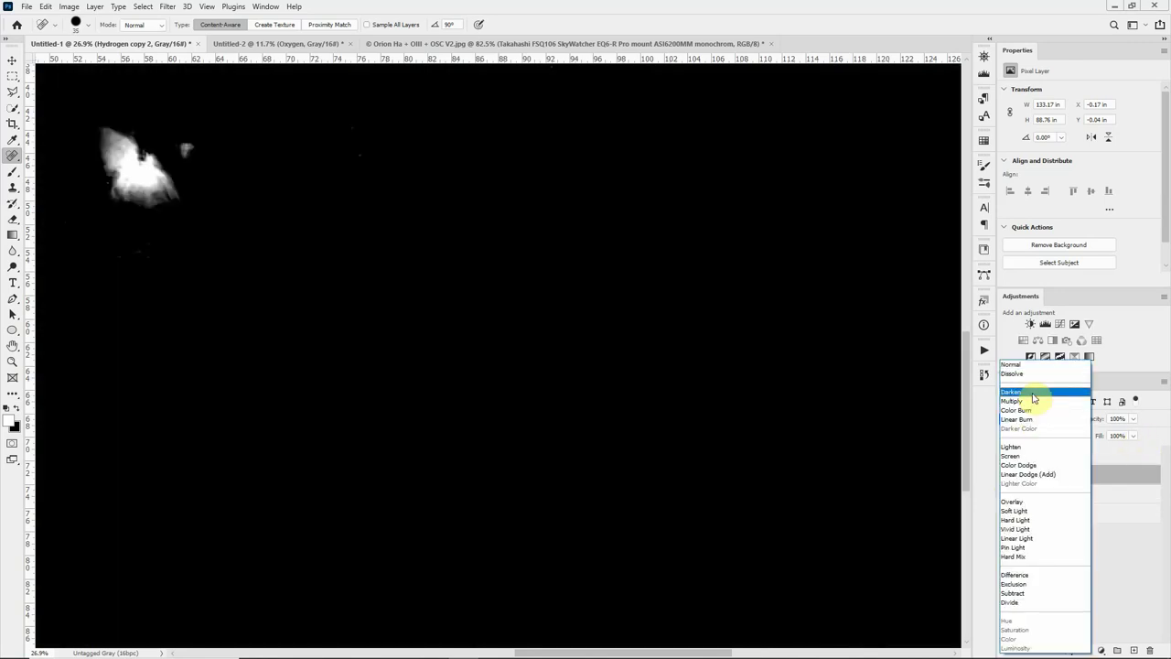
pyautogui.click(1032, 395)
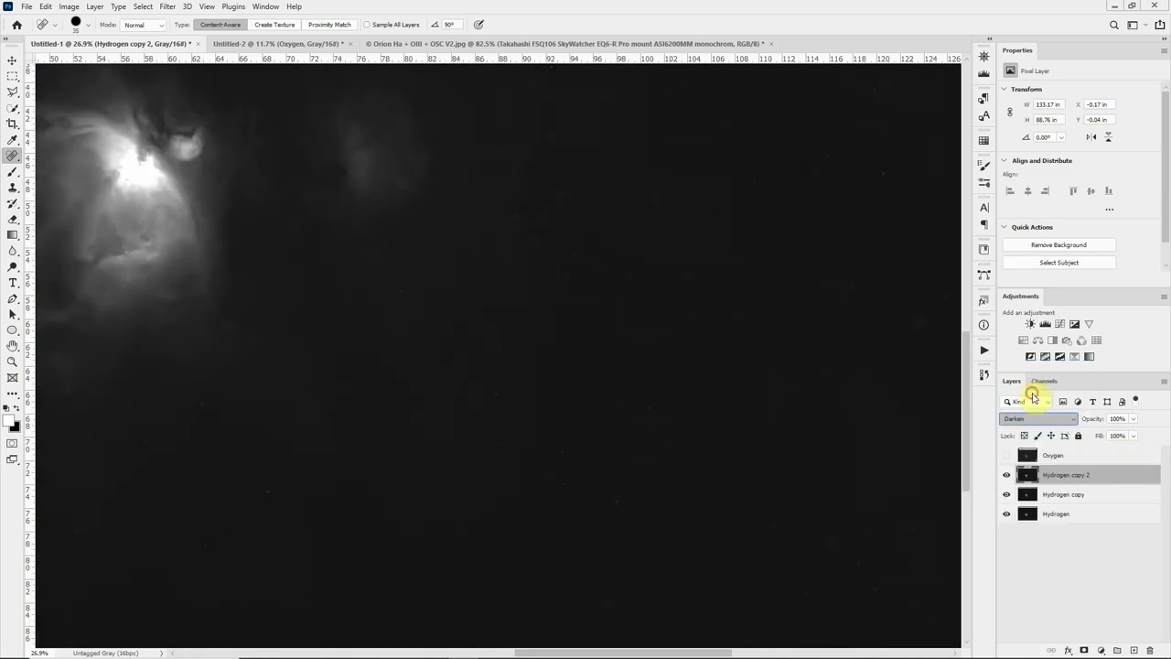
pyautogui.hscroll(-5, 345, 285)
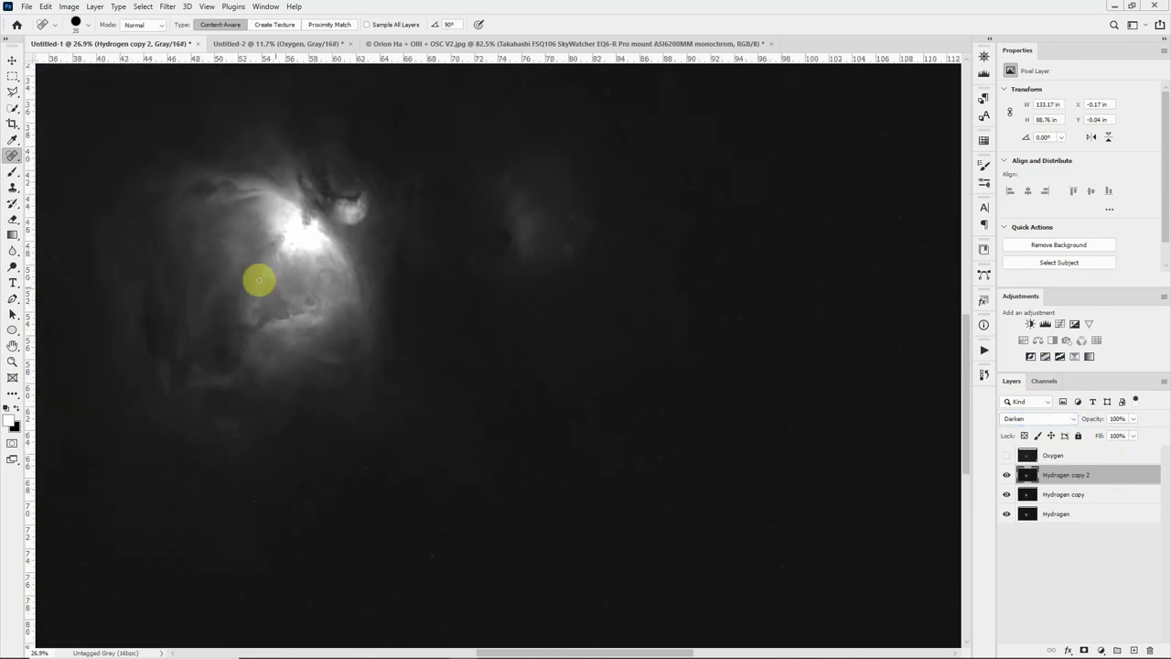
pyautogui.scroll(2, 259, 279)
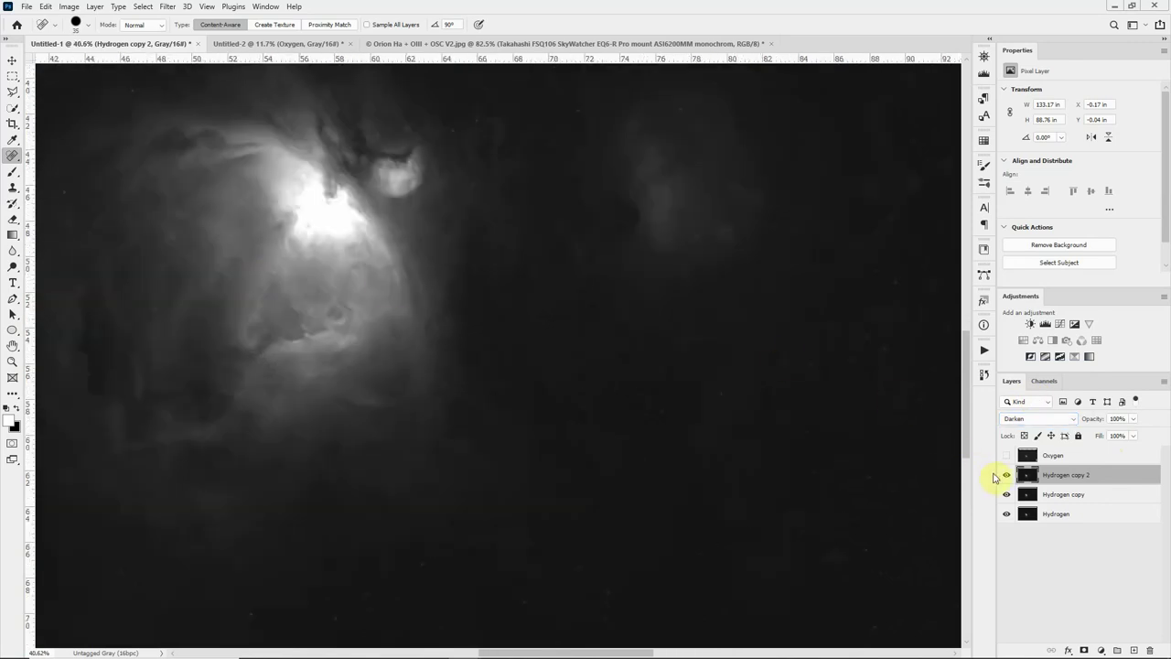
pyautogui.click(1008, 476)
pyautogui.click(1007, 475)
pyautogui.click(1008, 476)
pyautogui.click(1007, 476)
pyautogui.click(1007, 476)
pyautogui.click(1007, 475)
pyautogui.press('Delete')
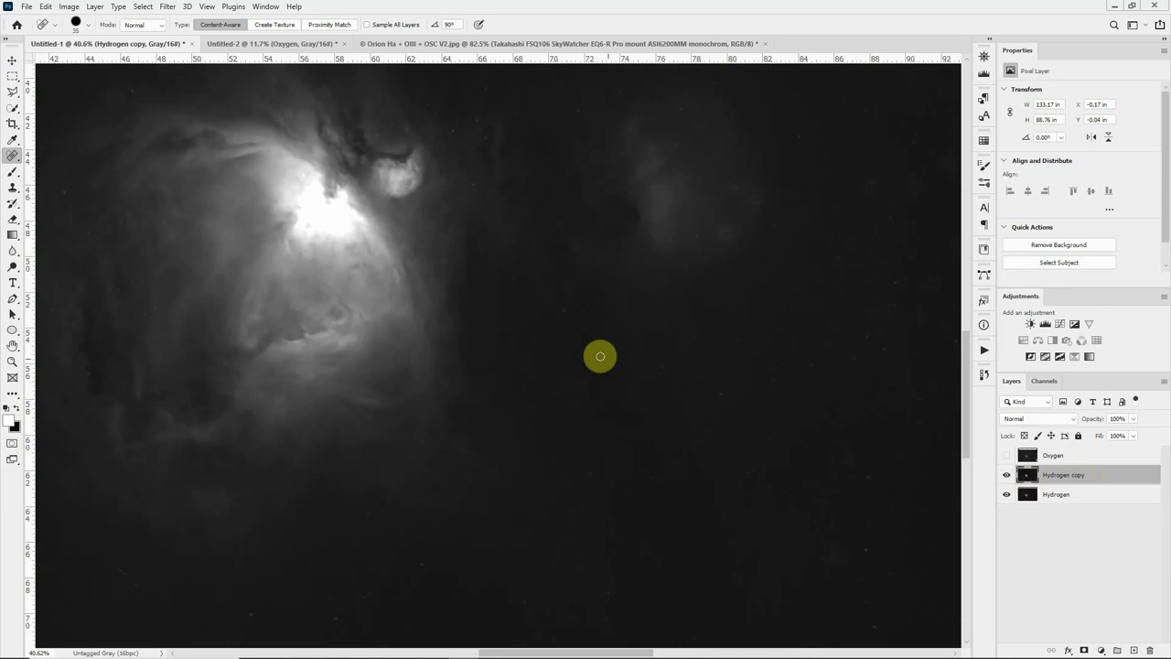
pyautogui.scroll(-5, 599, 355)
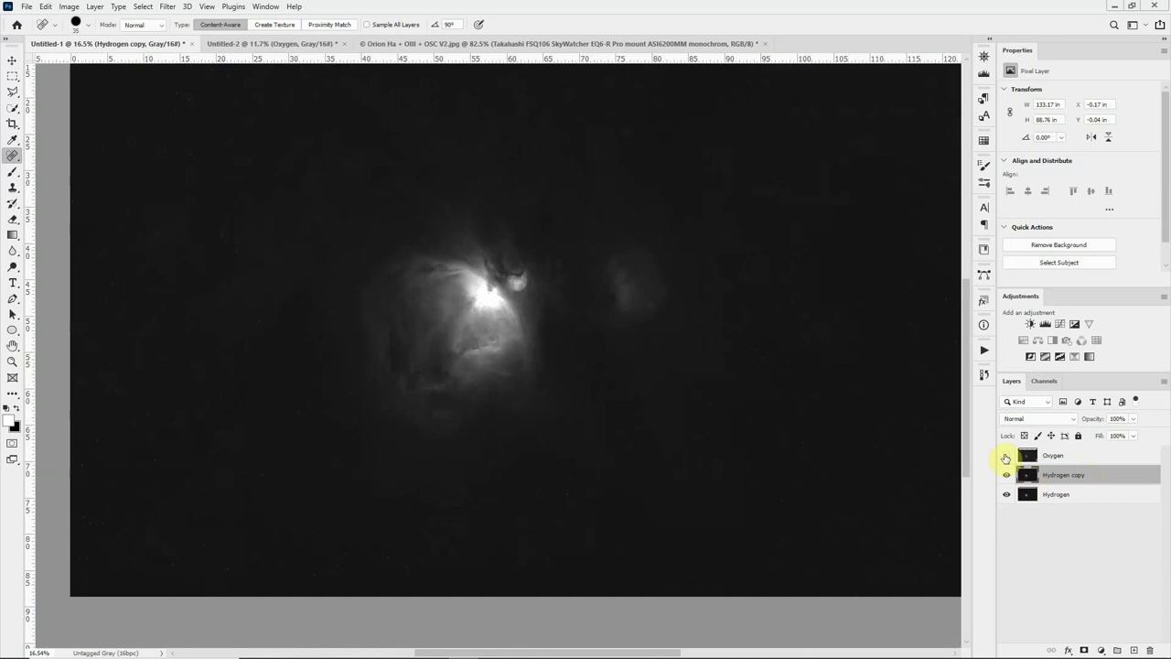
# - Add an empty Layer 1 above Oxygen, rename Hydrogen copy to 'Hydrogen starless', and select Layer 1
pyautogui.click(1095, 457)
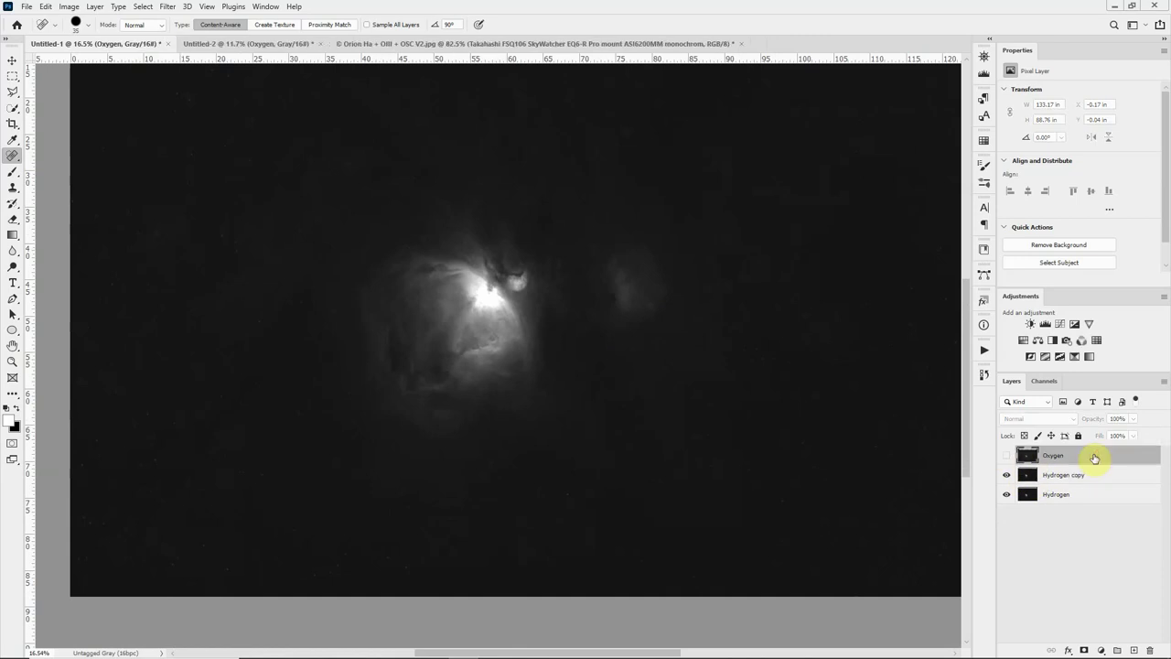
pyautogui.click(1134, 650)
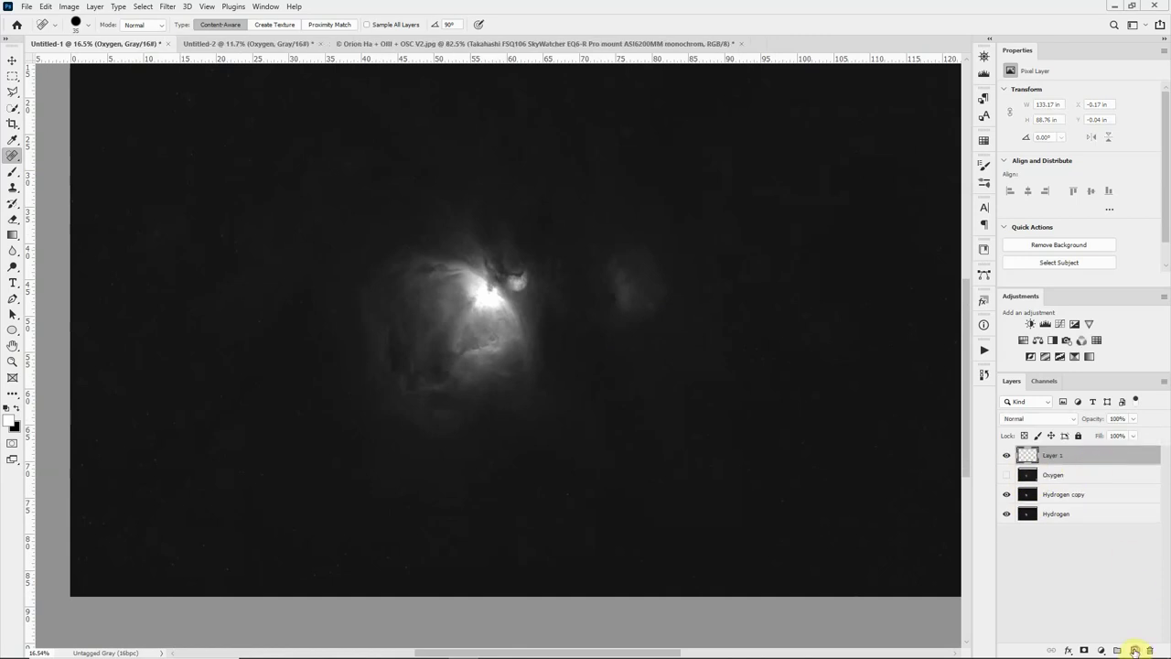
pyautogui.doubleClick(1061, 495)
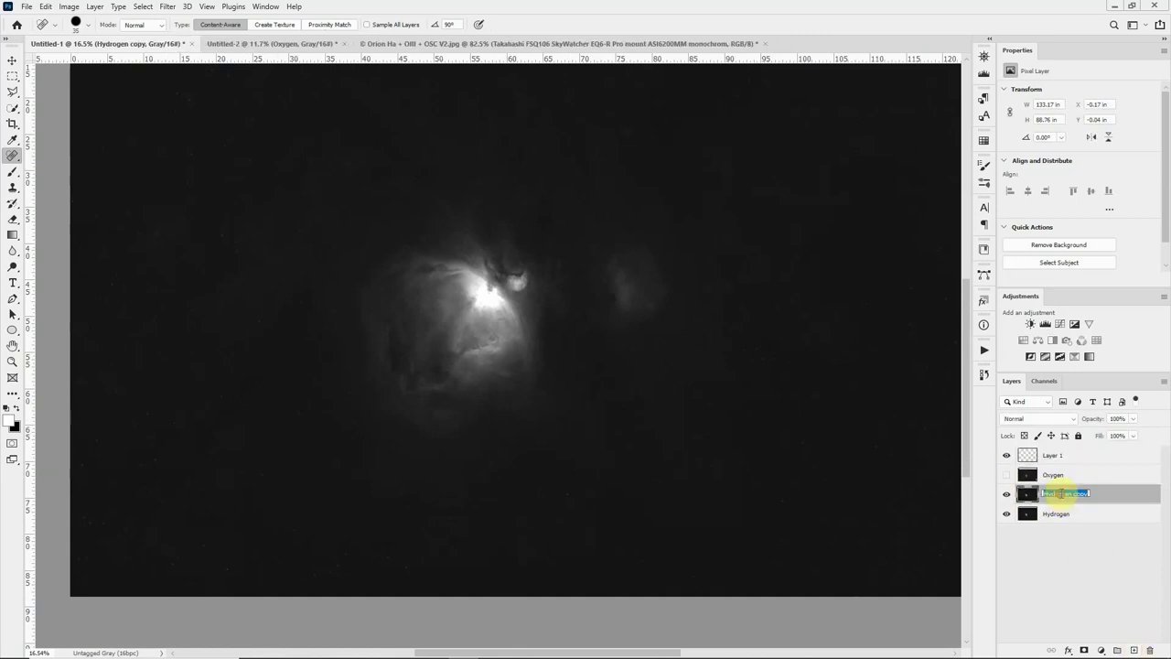
pyautogui.write('H')
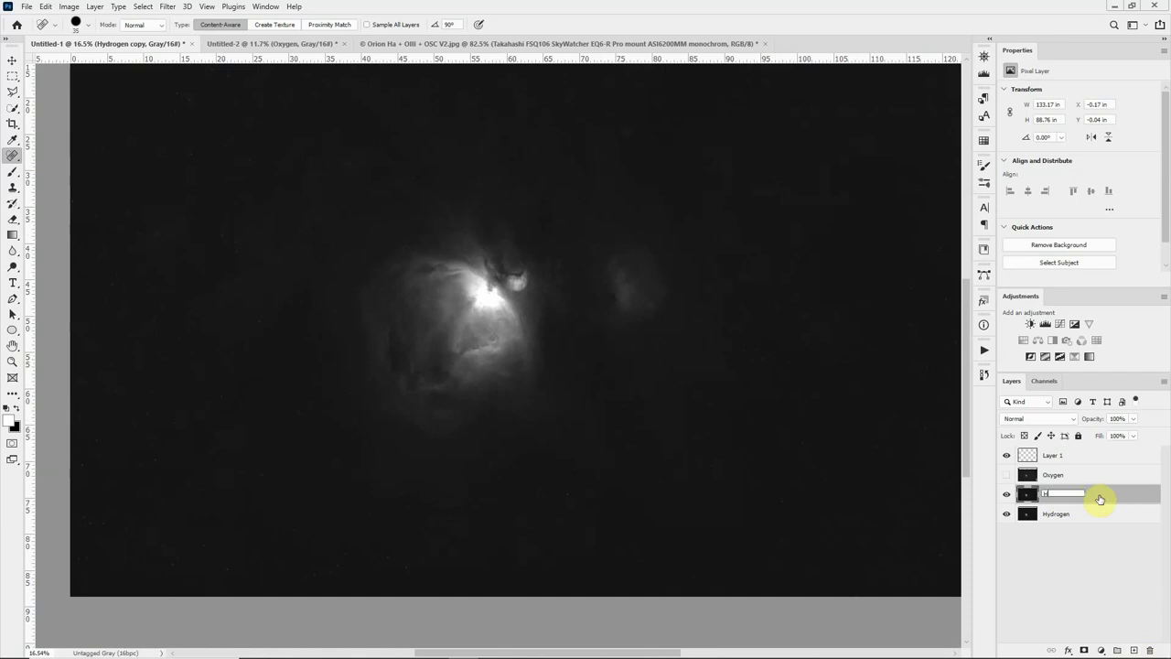
pyautogui.write('ydrogen')
pyautogui.write('starless')
pyautogui.press('Return')
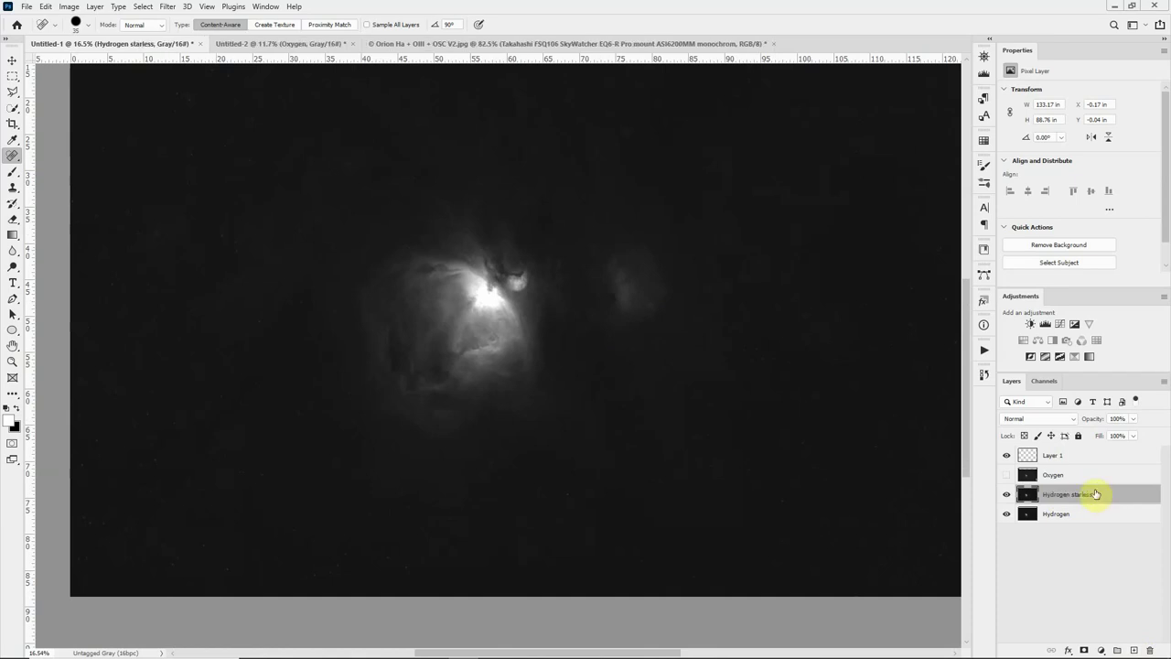
pyautogui.click(1027, 457)
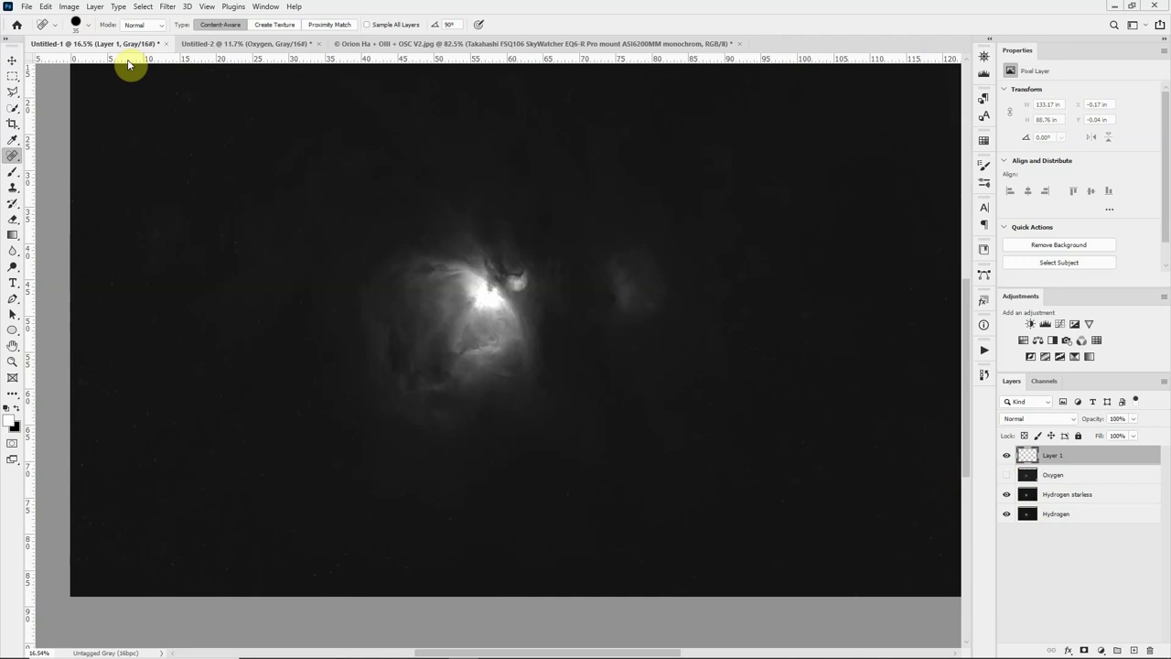
# - Run Calculations: Source 1 Hydrogen starless, Source 2 Hydrogen, Subtract, offset 30, into new channel Alpha 1
pyautogui.click(68, 7)
pyautogui.click(113, 198)
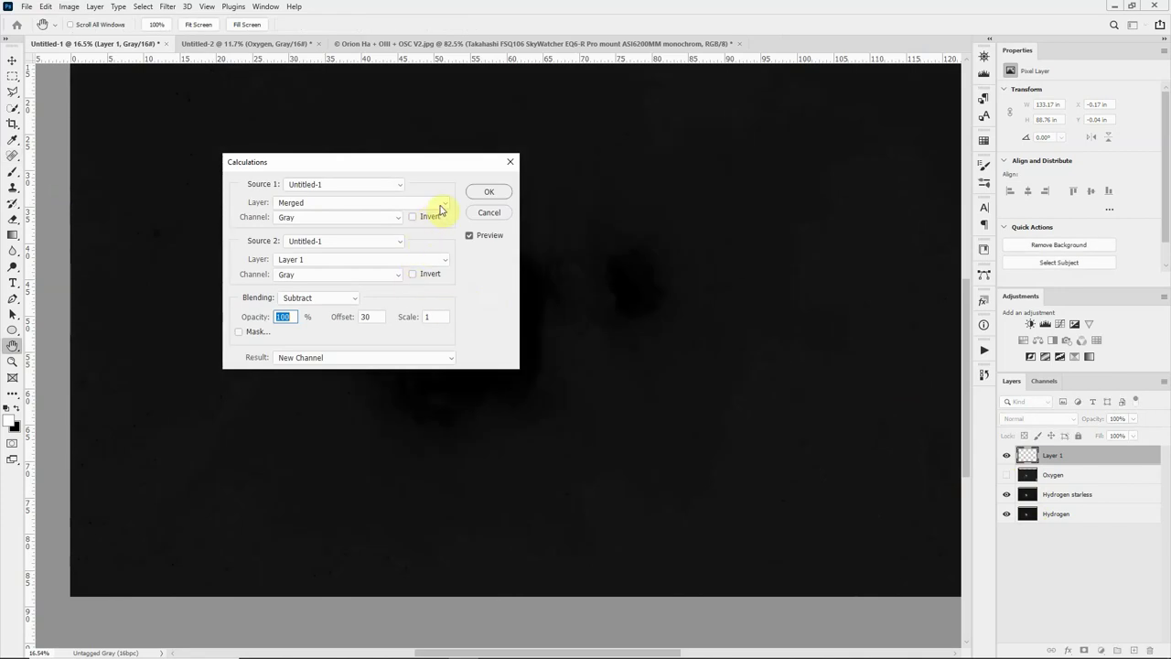
pyautogui.click(440, 203)
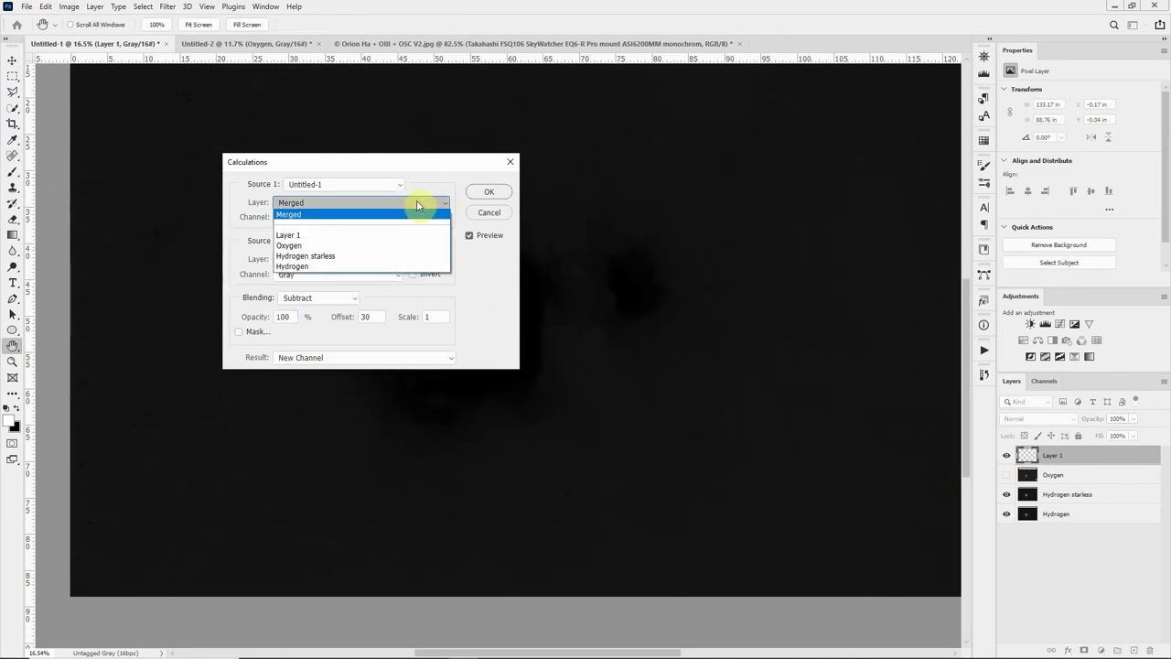
pyautogui.click(350, 266)
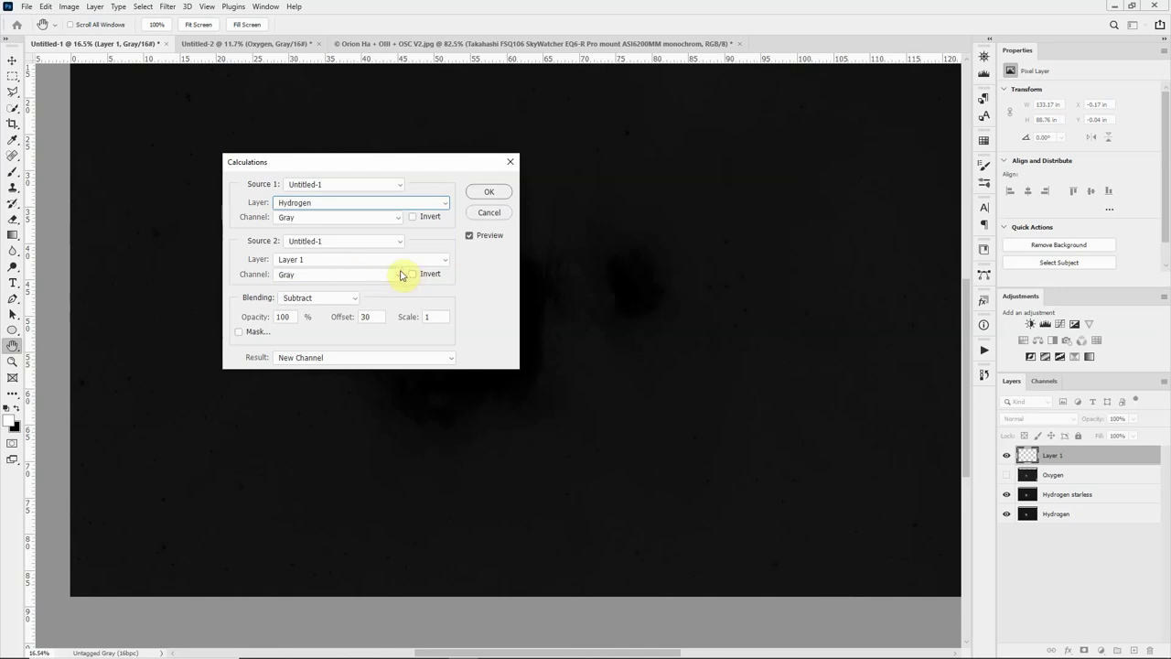
pyautogui.click(426, 260)
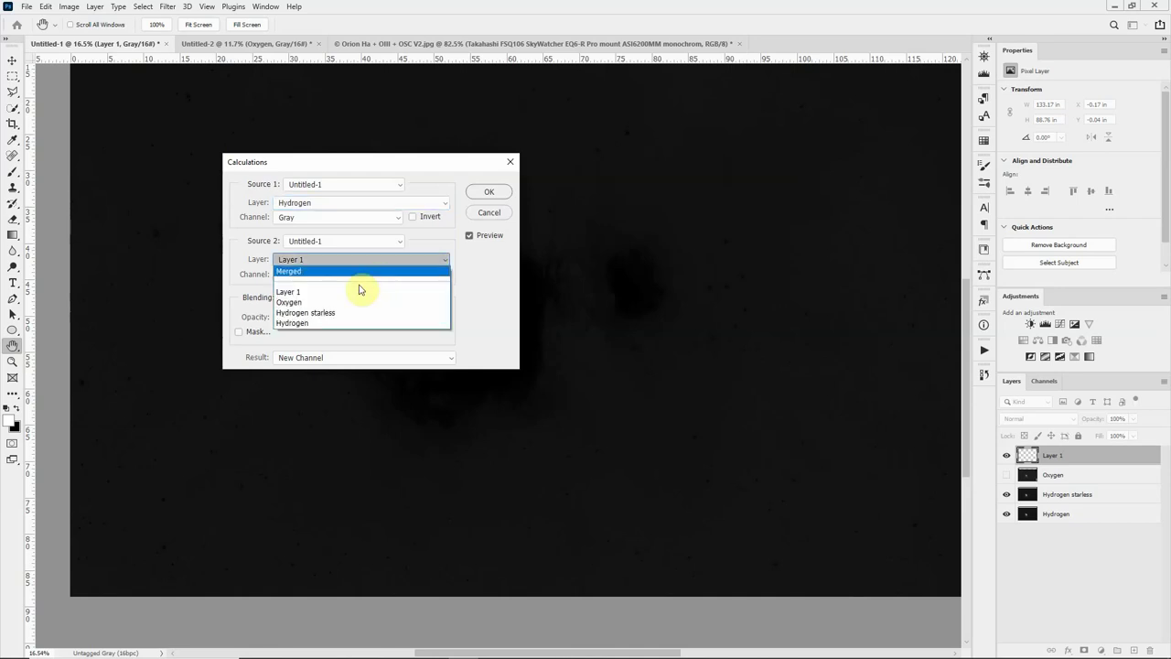
pyautogui.click(349, 313)
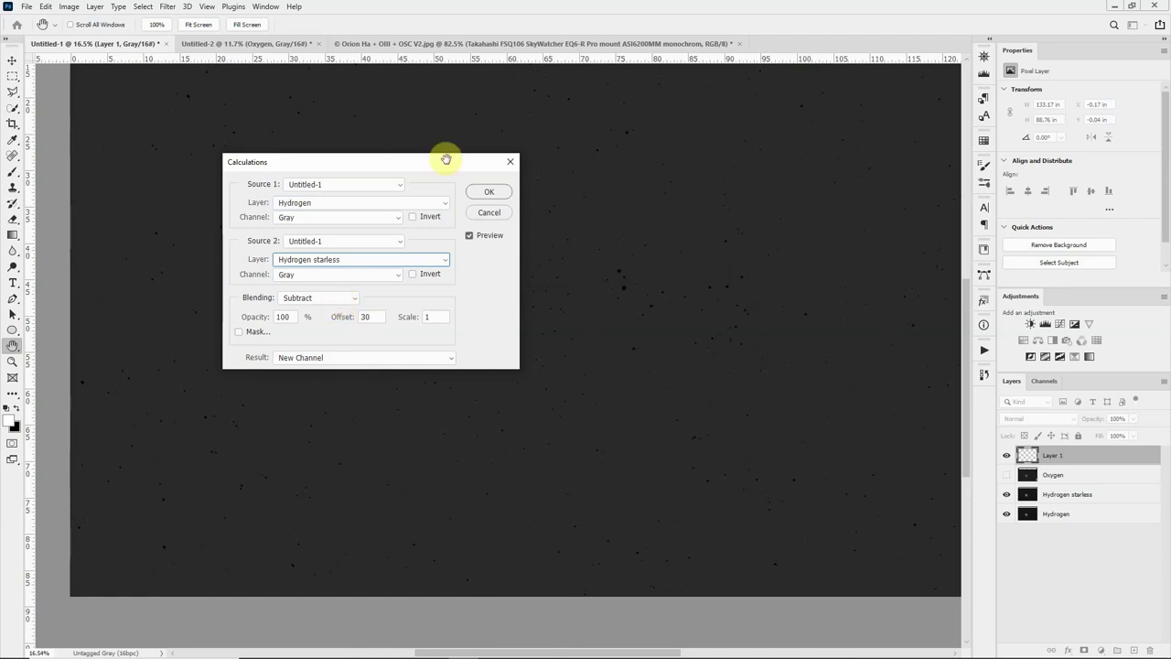
pyautogui.moveTo(447, 162); pyautogui.dragTo(379, 235)
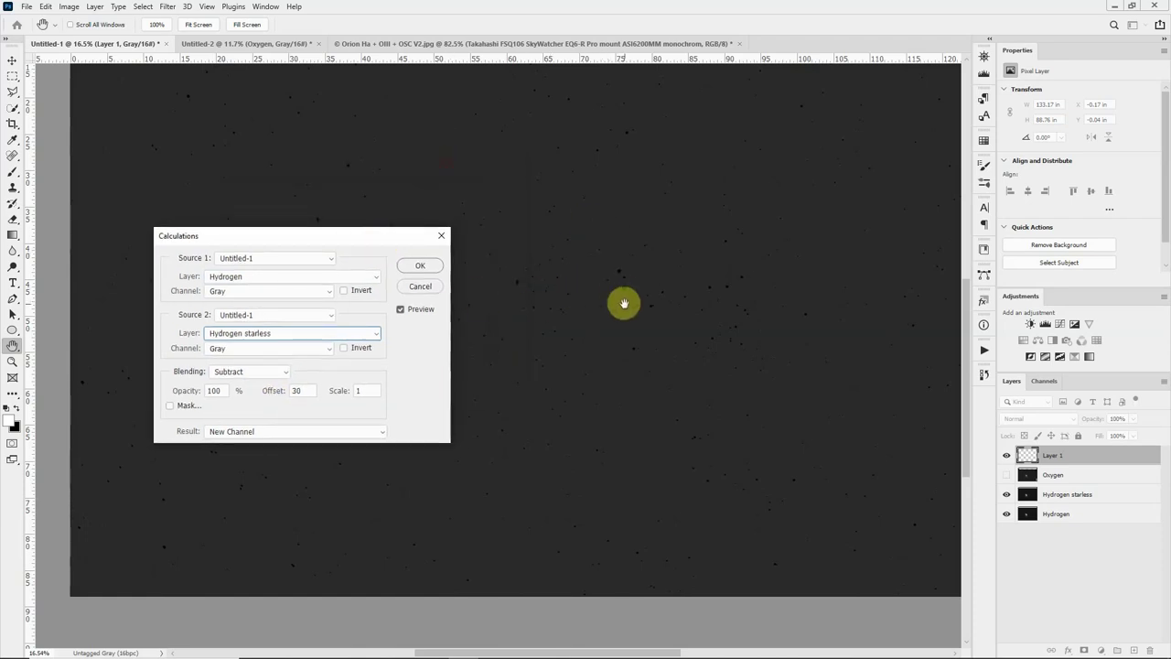
pyautogui.click(369, 281)
pyautogui.click(269, 326)
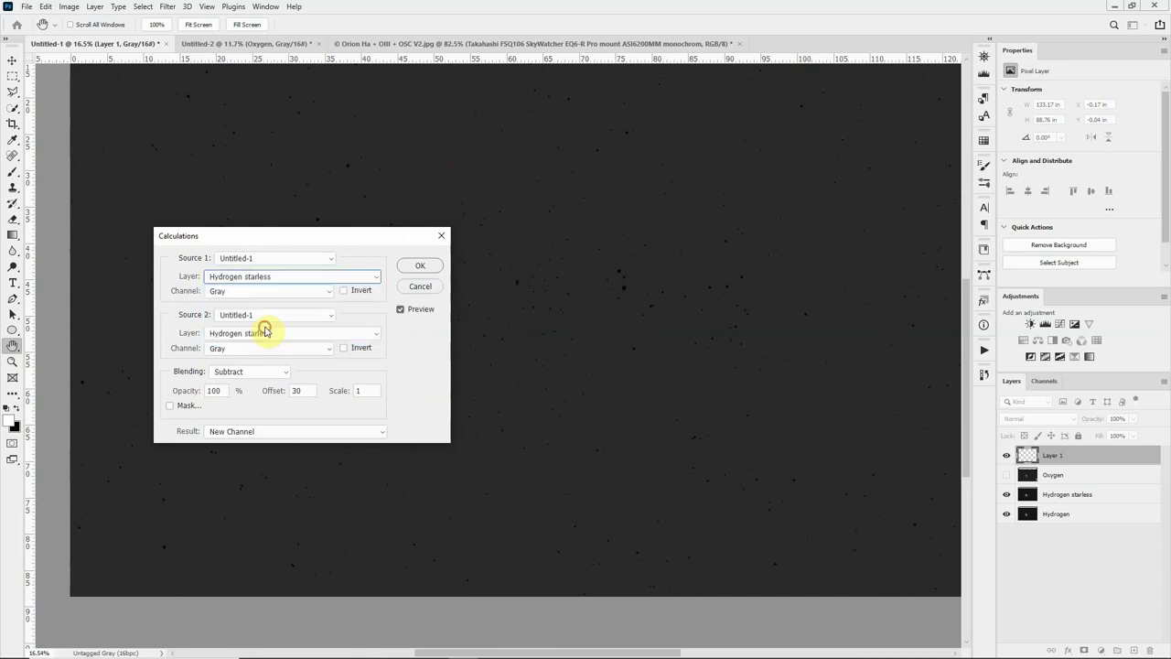
pyautogui.click(348, 334)
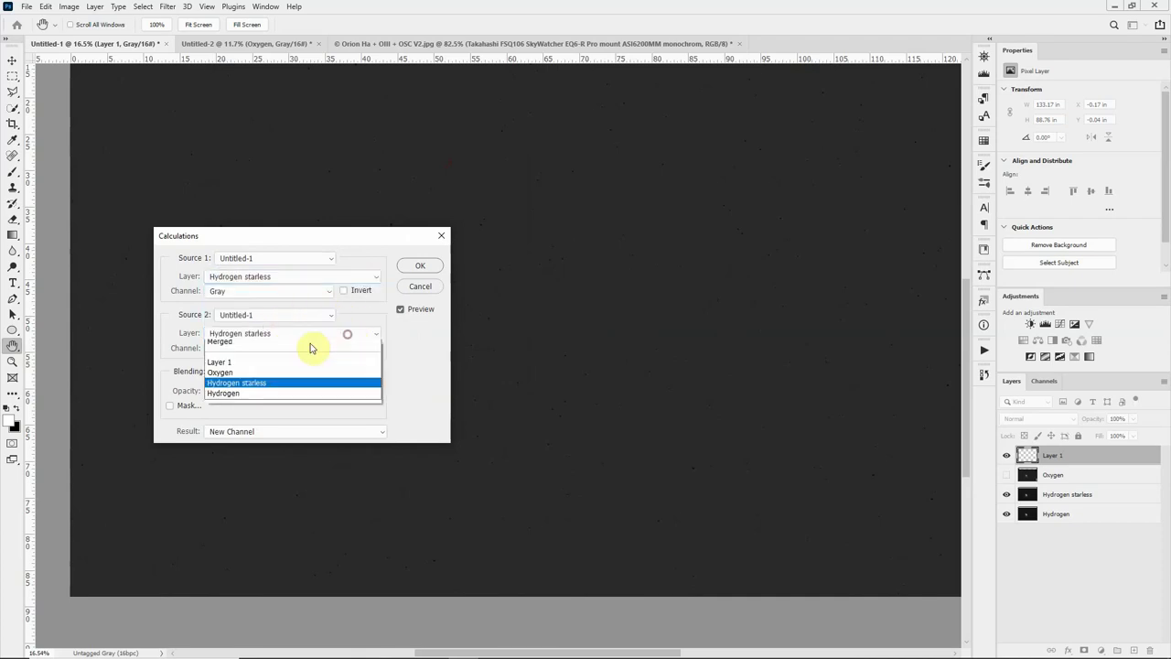
pyautogui.click(277, 396)
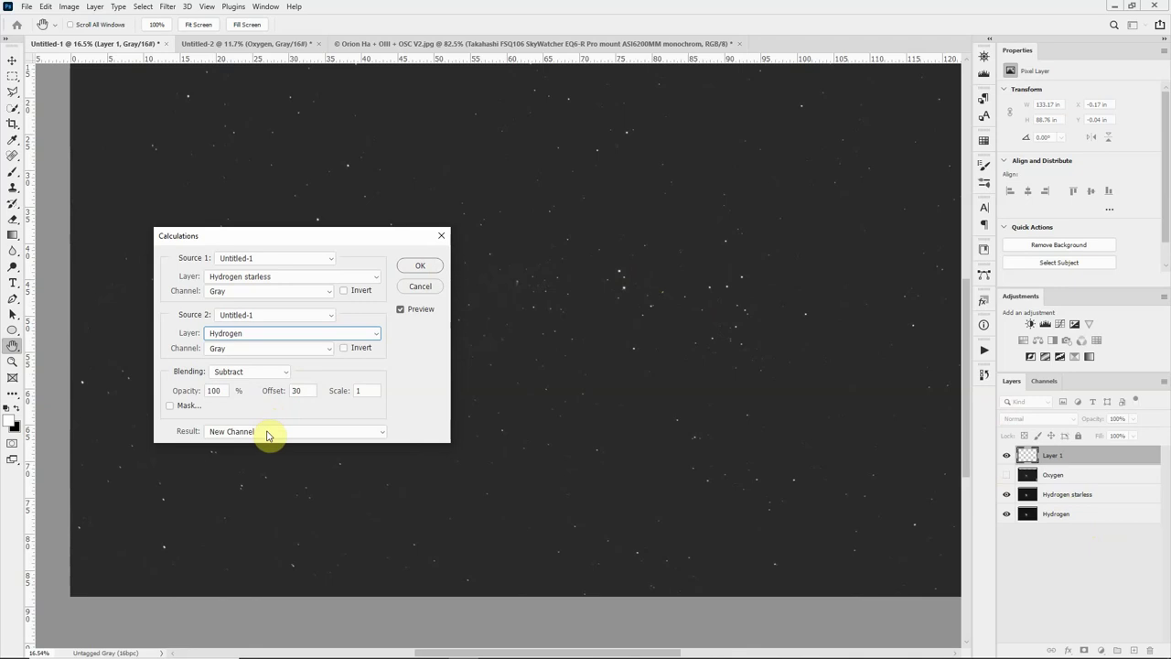
pyautogui.click(420, 266)
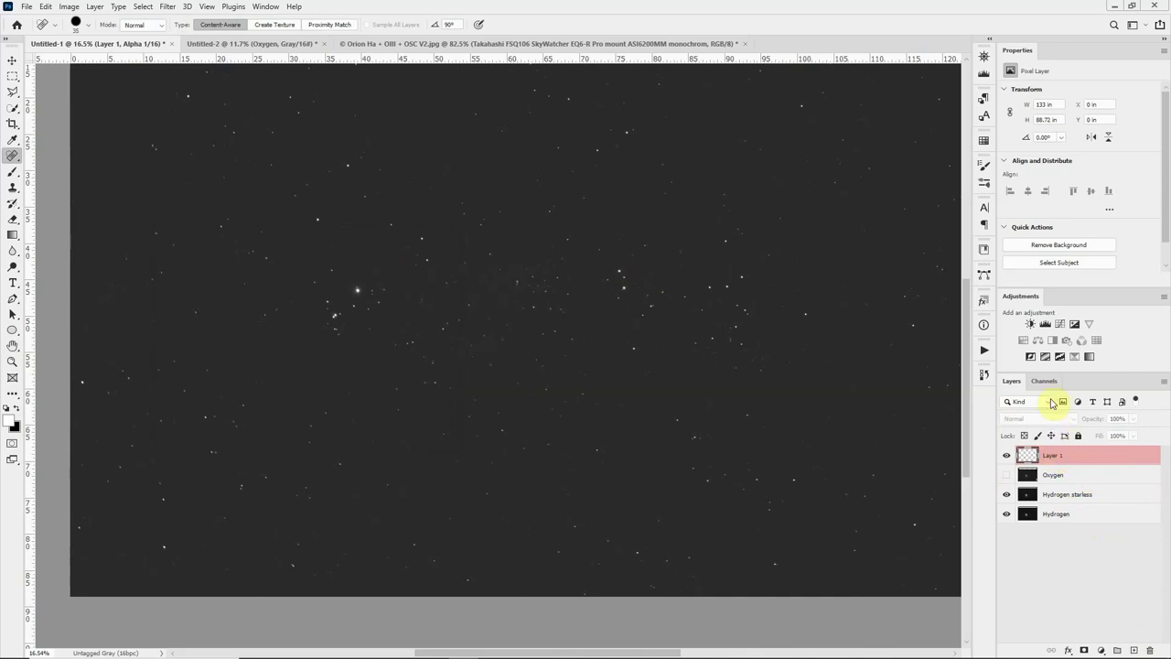
# - Load the Alpha 1 stars as a selection and place them on Layer 1
pyautogui.click(1046, 384)
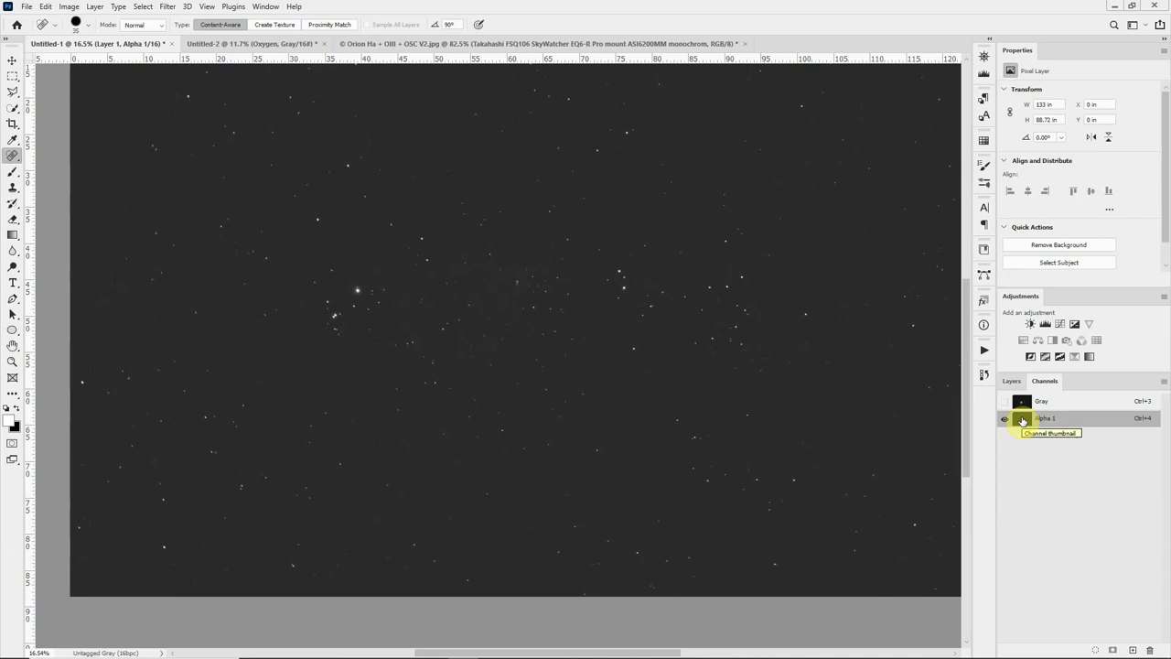
pyautogui.keyDown('ctrl'); pyautogui.click(1022, 420); pyautogui.keyUp('ctrl')
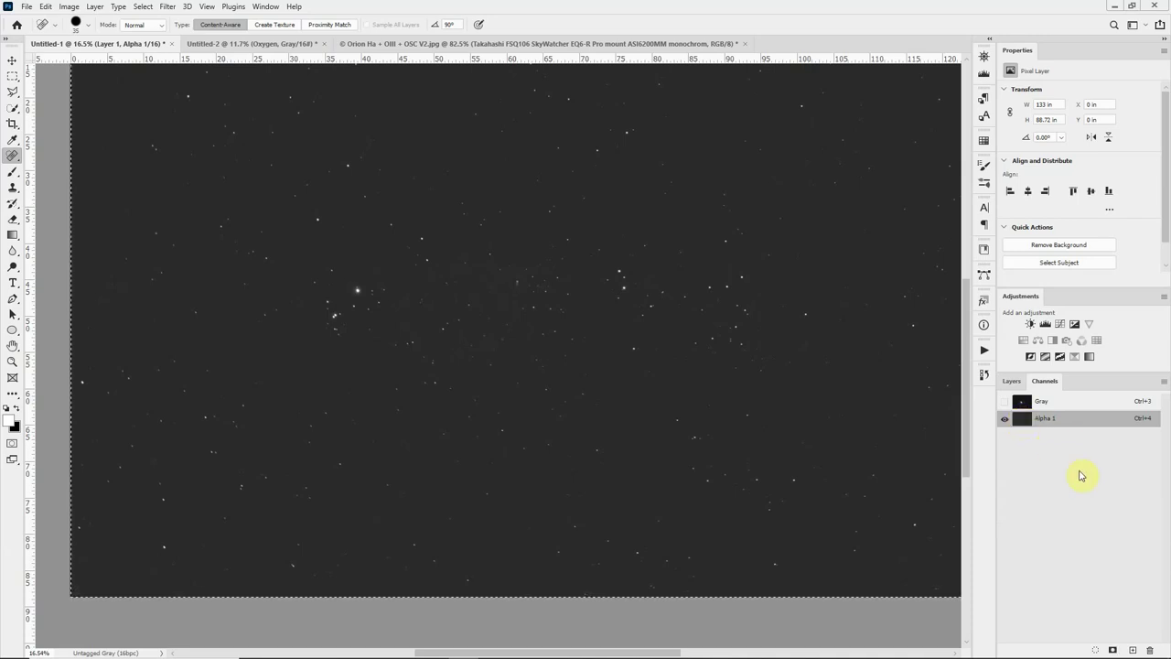
pyautogui.click(1048, 401)
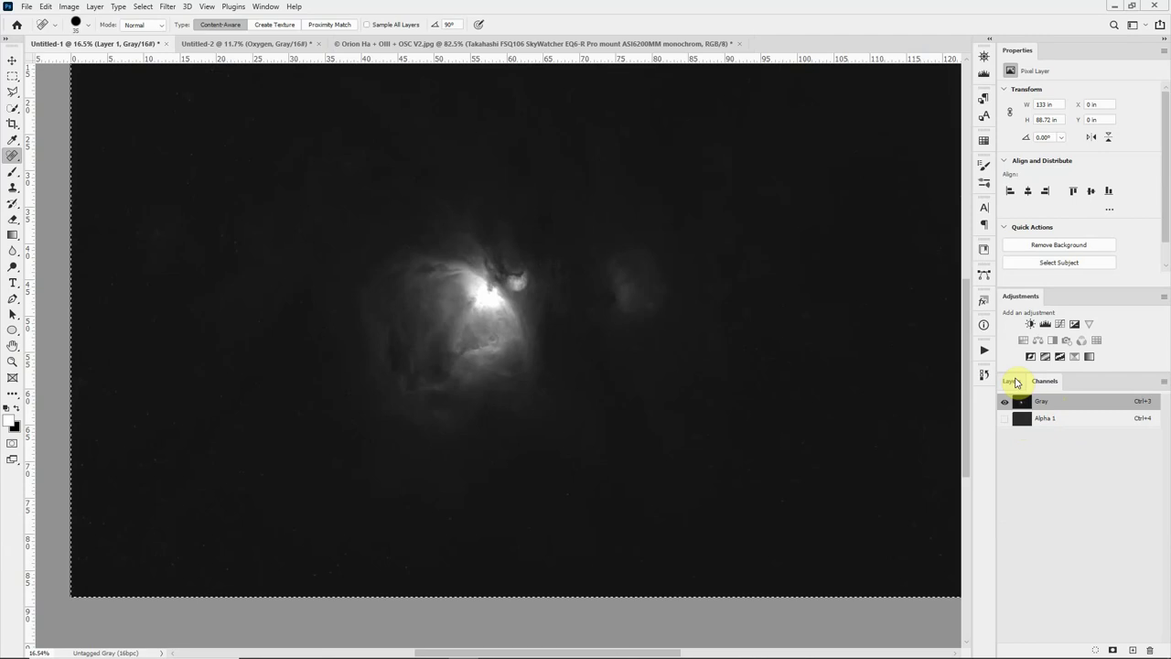
pyautogui.click(1010, 380)
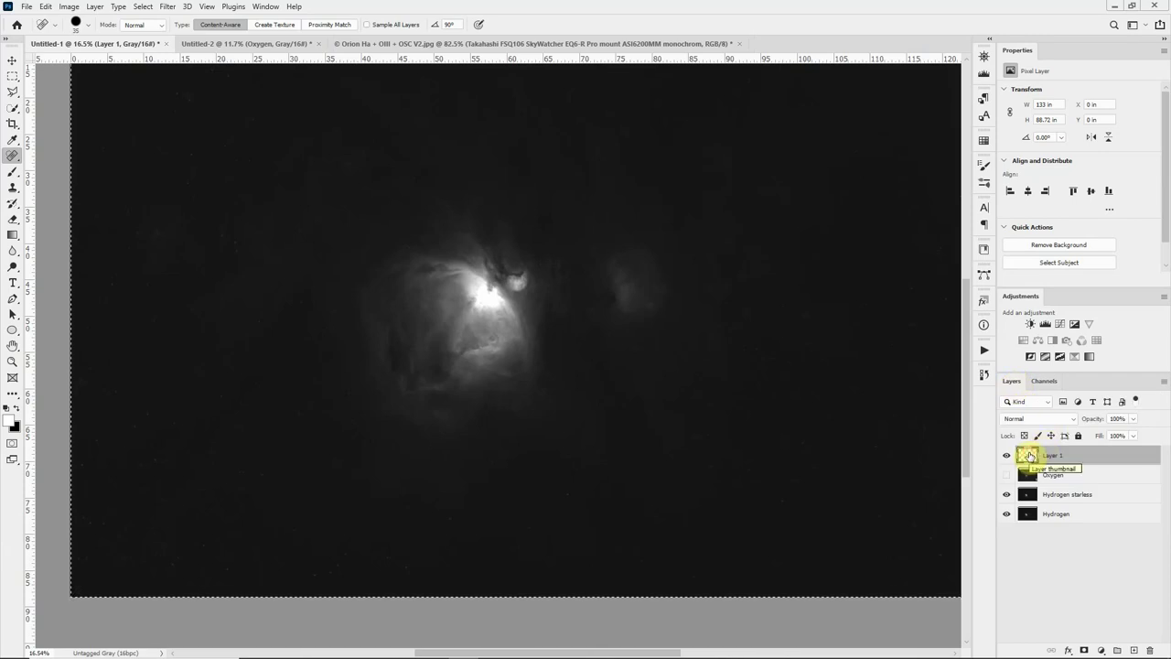
pyautogui.click(1028, 455)
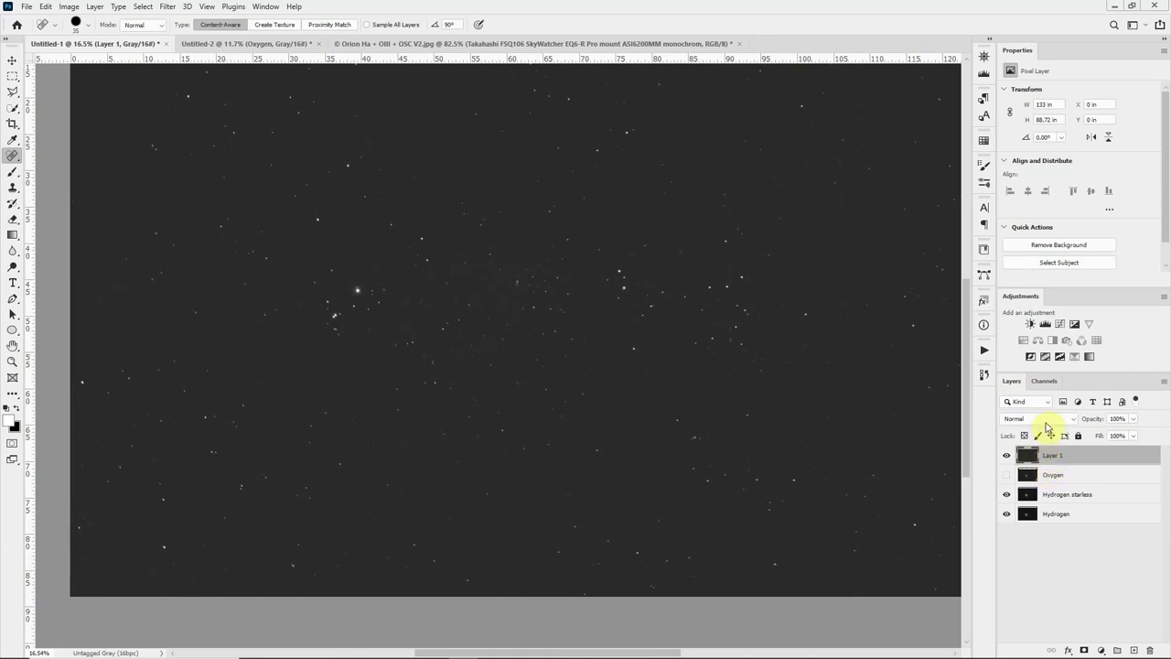
# - Set Layer 1 to Lighten blend mode and compare the image with and without its stars
pyautogui.click(1049, 420)
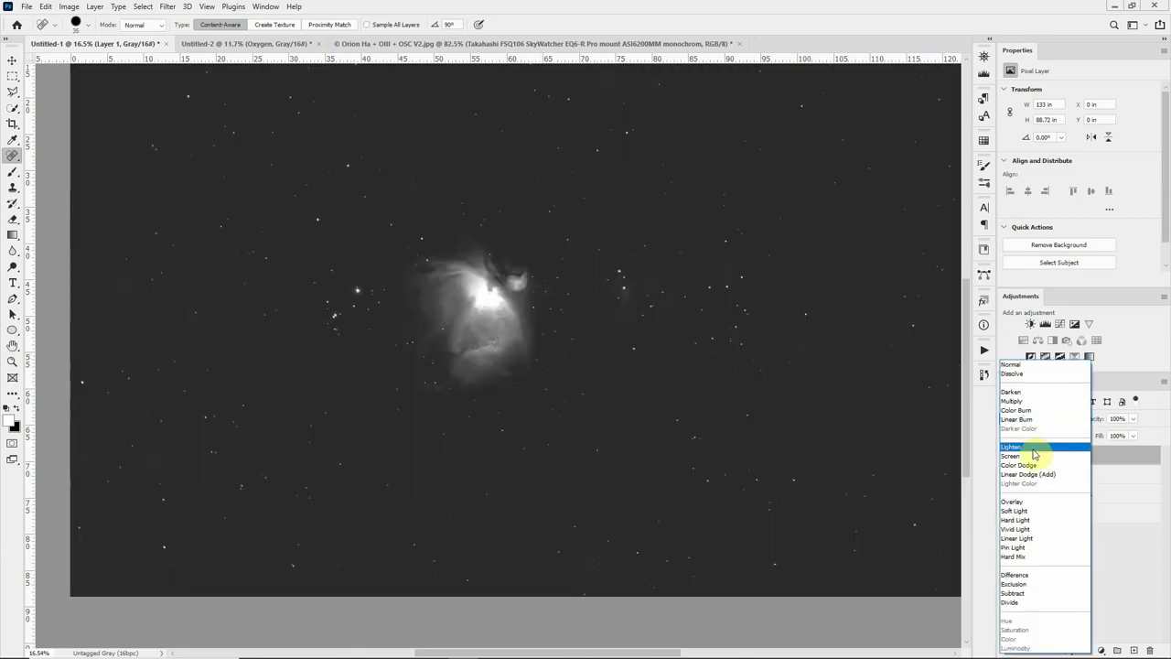
pyautogui.click(1032, 449)
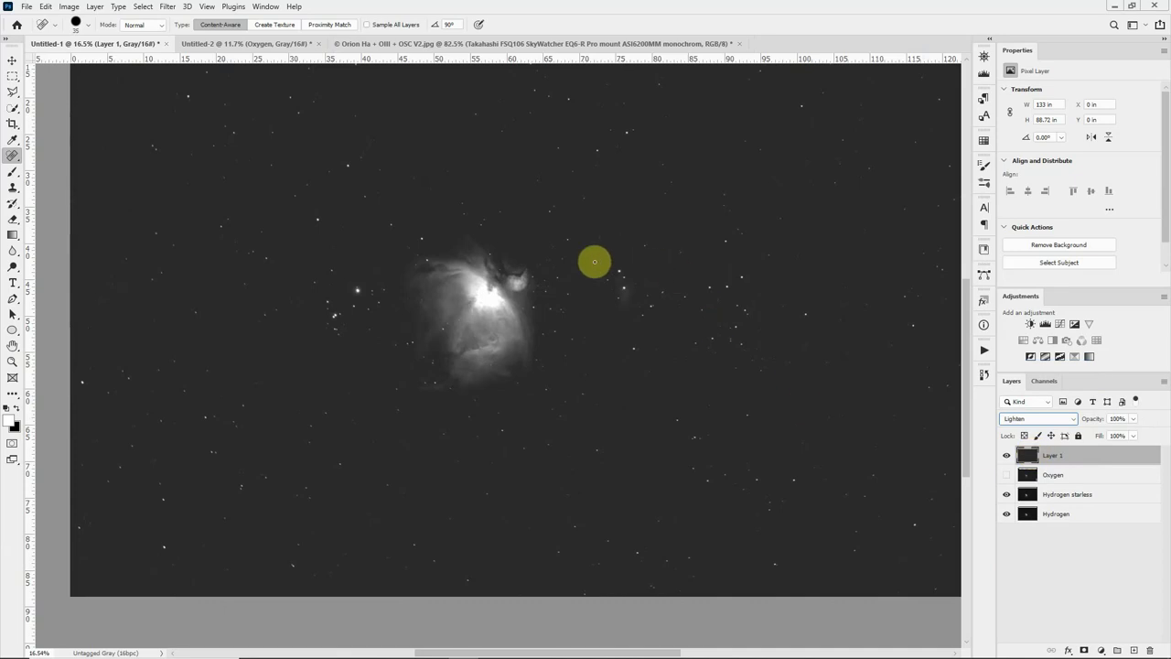
pyautogui.click(568, 290)
pyautogui.scroll(5, 630, 315)
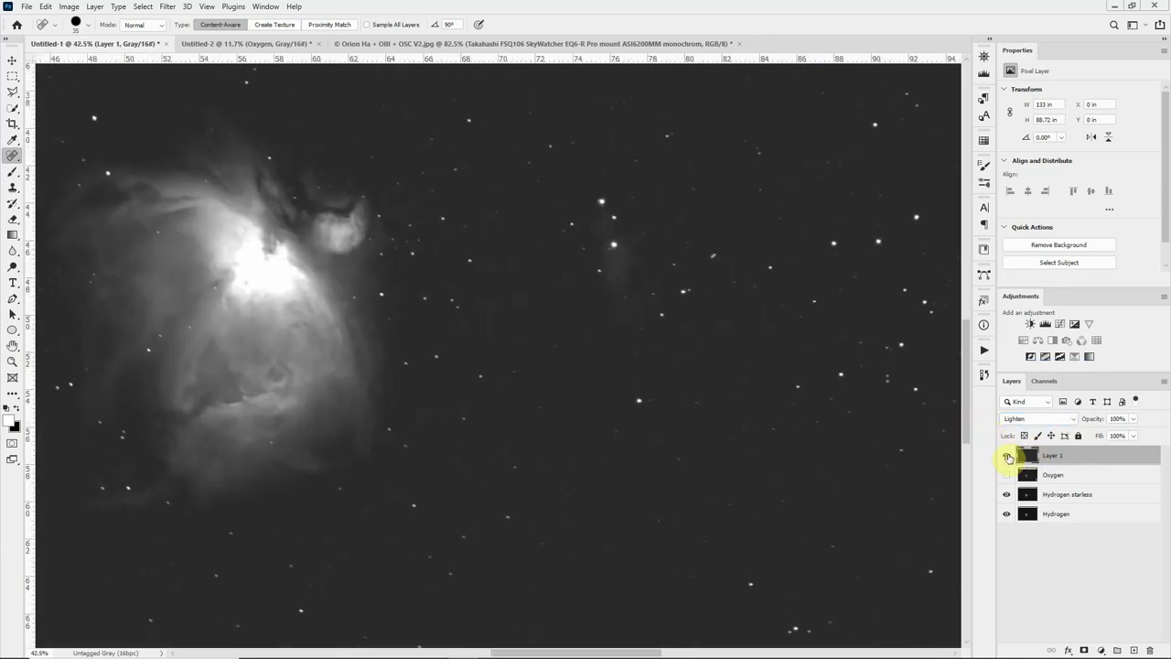
pyautogui.click(1007, 457)
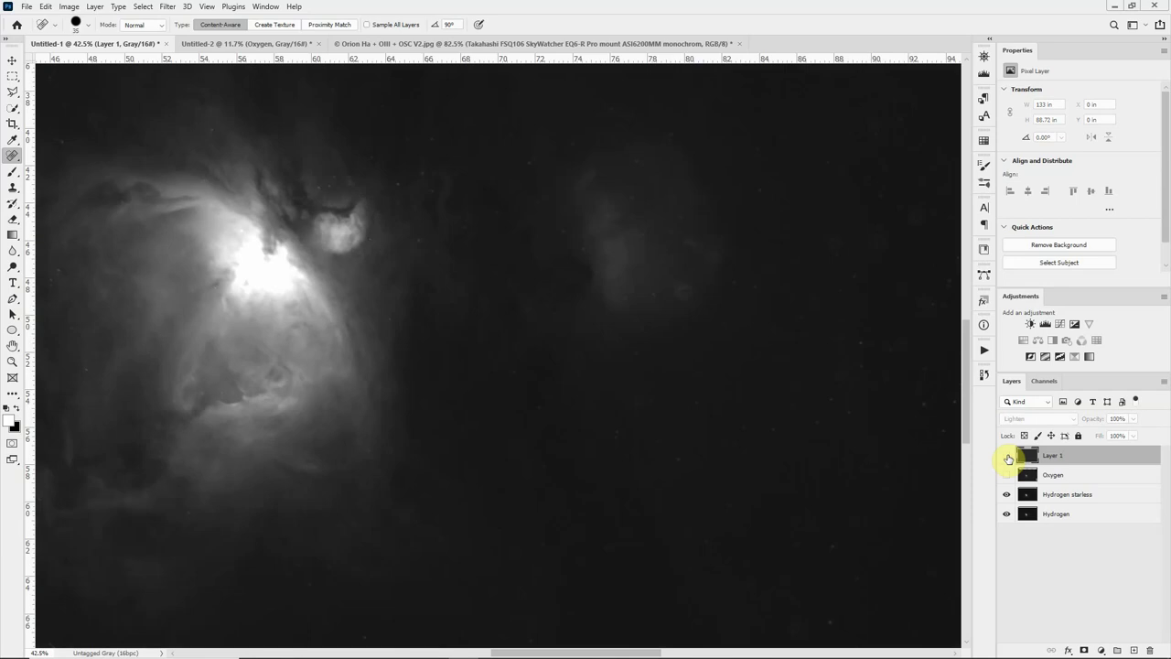
pyautogui.click(1007, 456)
pyautogui.click(1008, 457)
pyautogui.click(1007, 456)
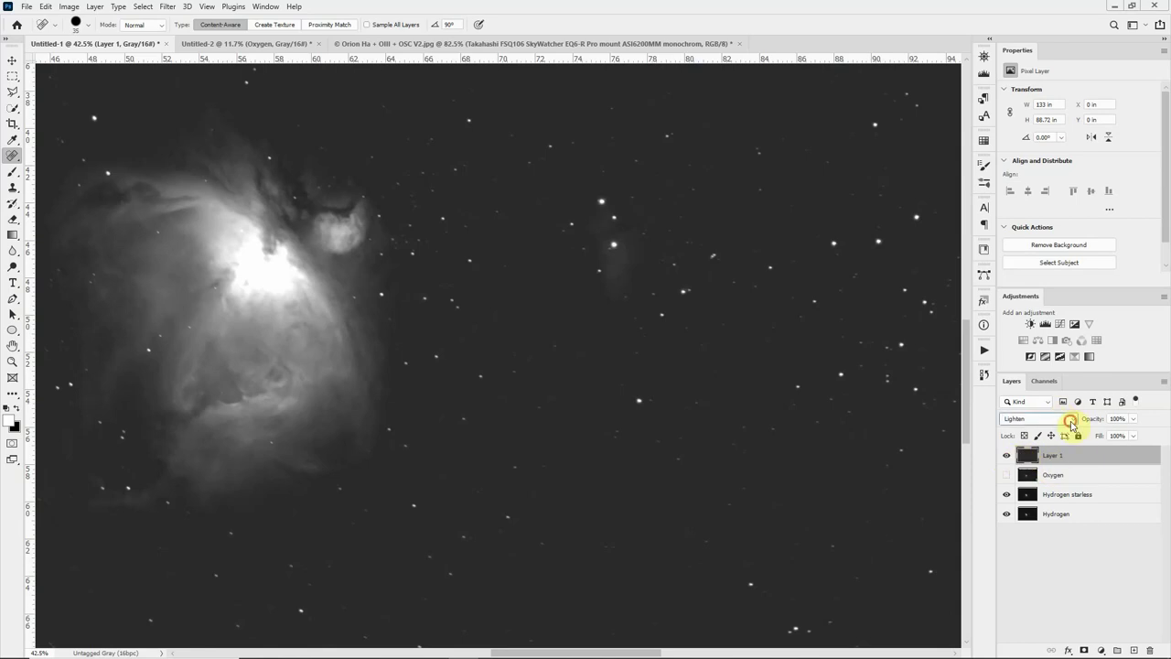
pyautogui.click(1070, 421)
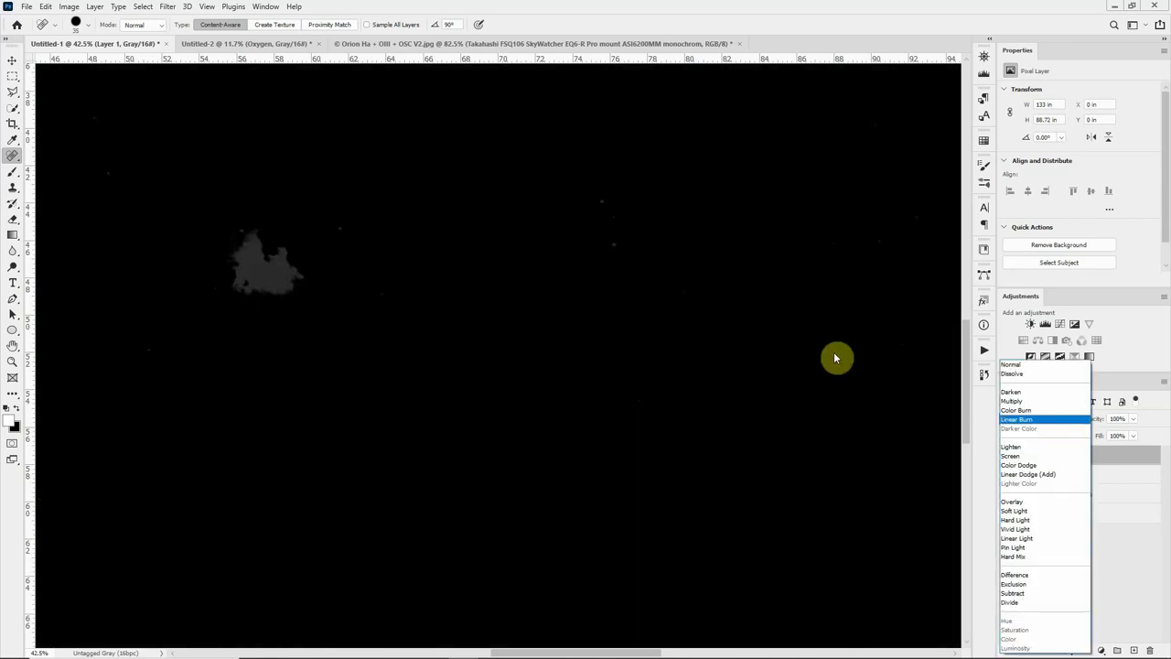
pyautogui.click(1138, 527)
# - Add a Curves adjustment clipped to Layer 1 and hide the Oxygen layer
pyautogui.click(1060, 326)
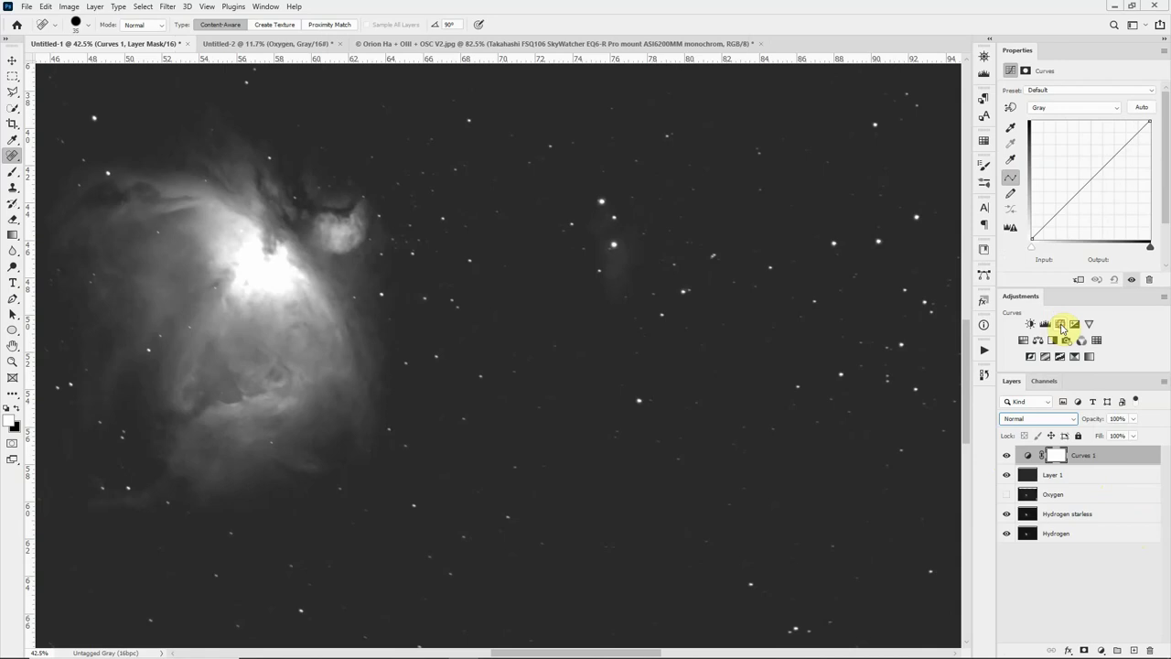
pyautogui.click(1080, 280)
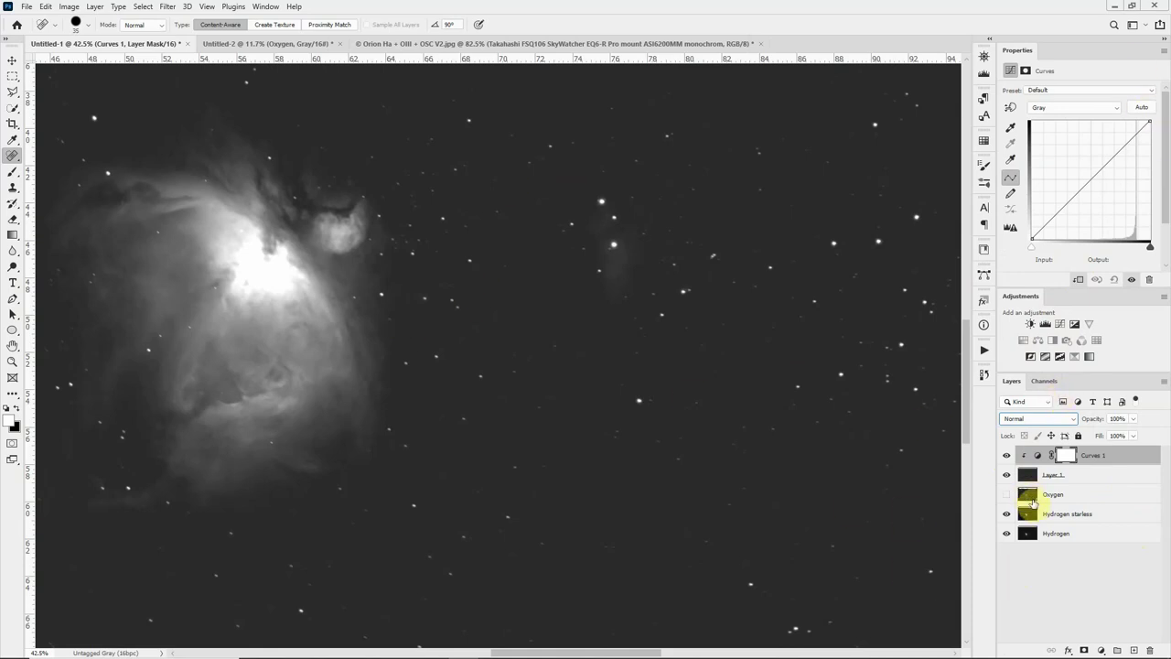
pyautogui.click(1007, 493)
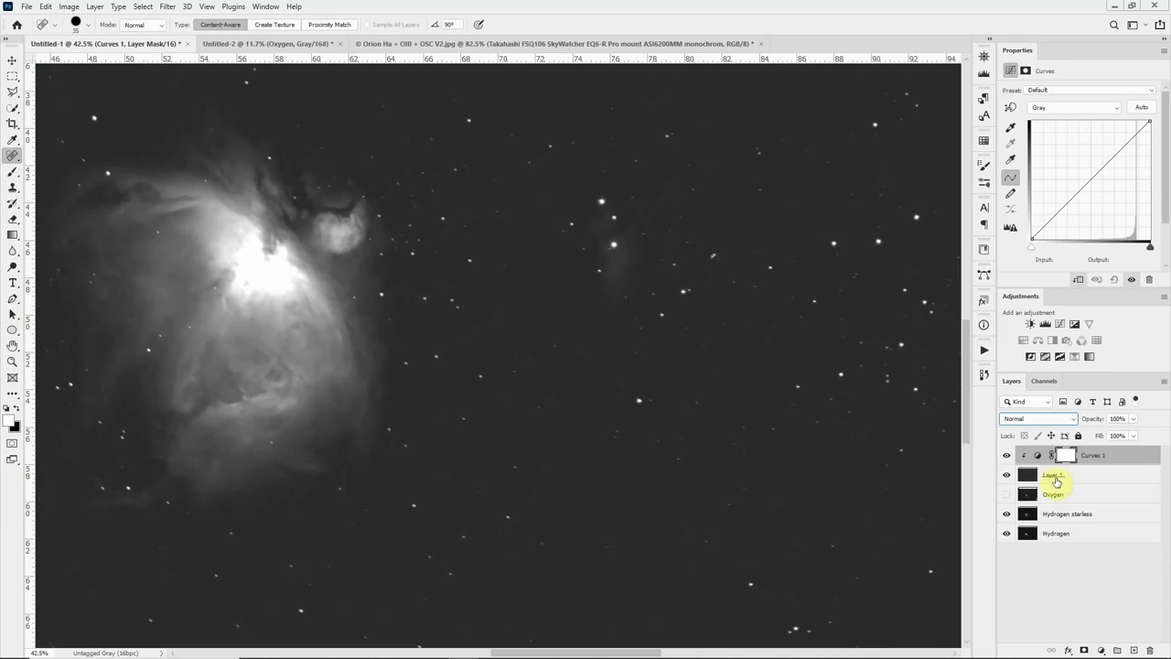
# - Rename Layer 1 to 'Stars'
pyautogui.doubleClick(1055, 477)
pyautogui.write('Stars')
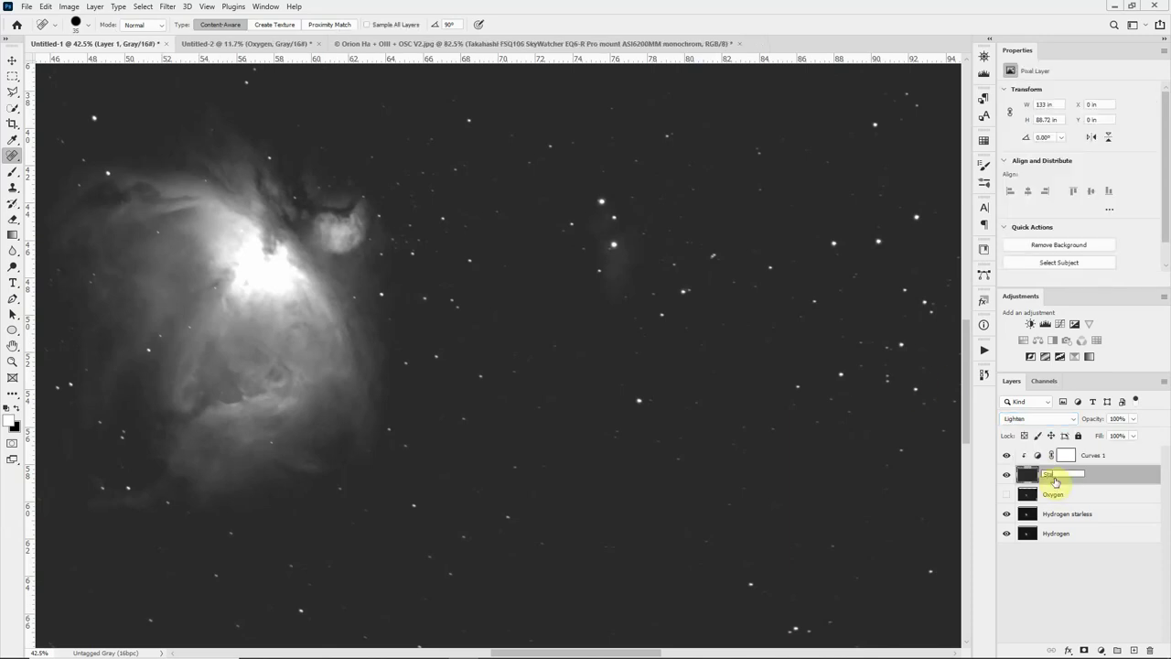
pyautogui.press('Return')
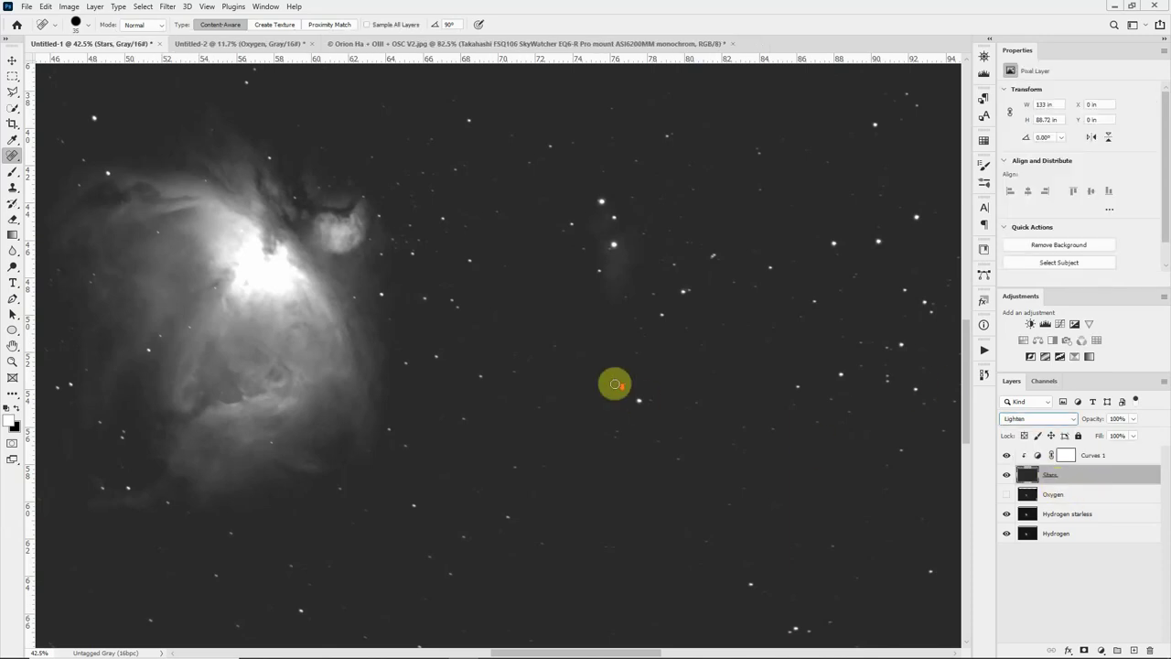
# - Hide the Stars layer, then select the Oxygen layer and make it visible
pyautogui.scroll(-3, 615, 384)
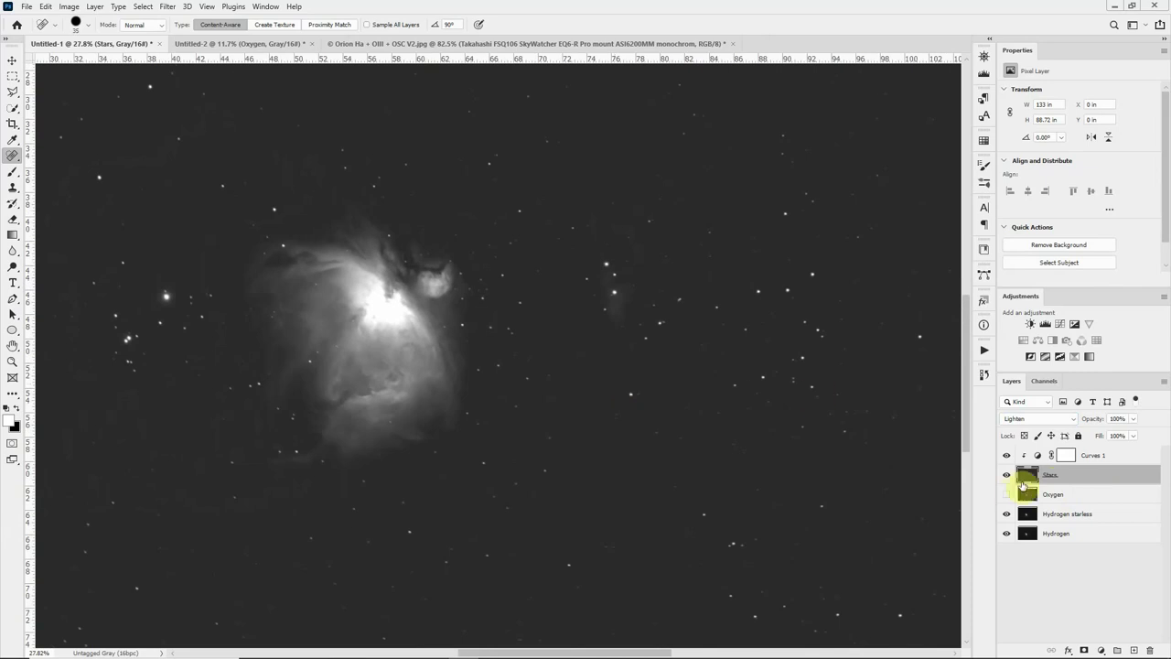
pyautogui.click(1007, 475)
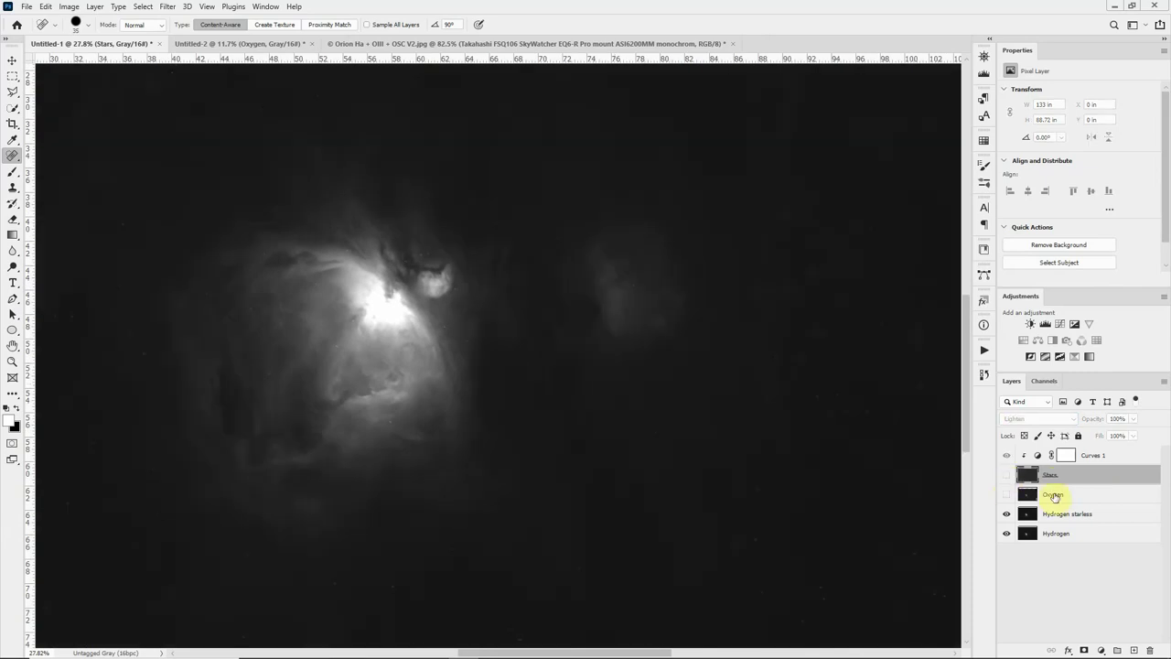
pyautogui.click(1054, 495)
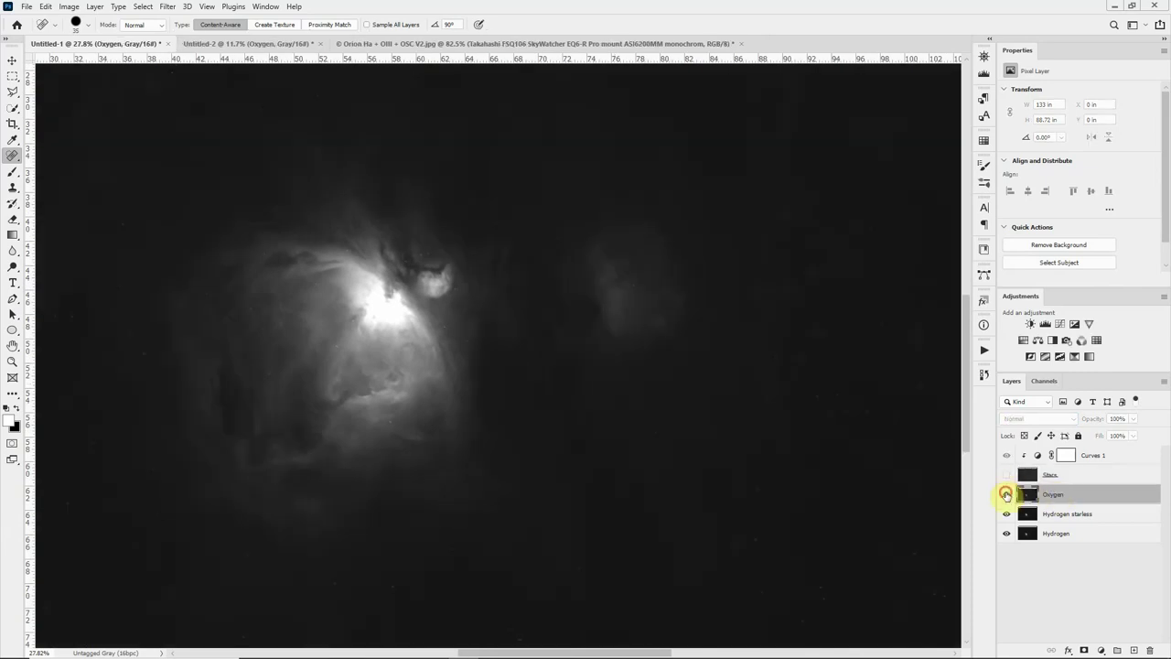
pyautogui.click(1006, 494)
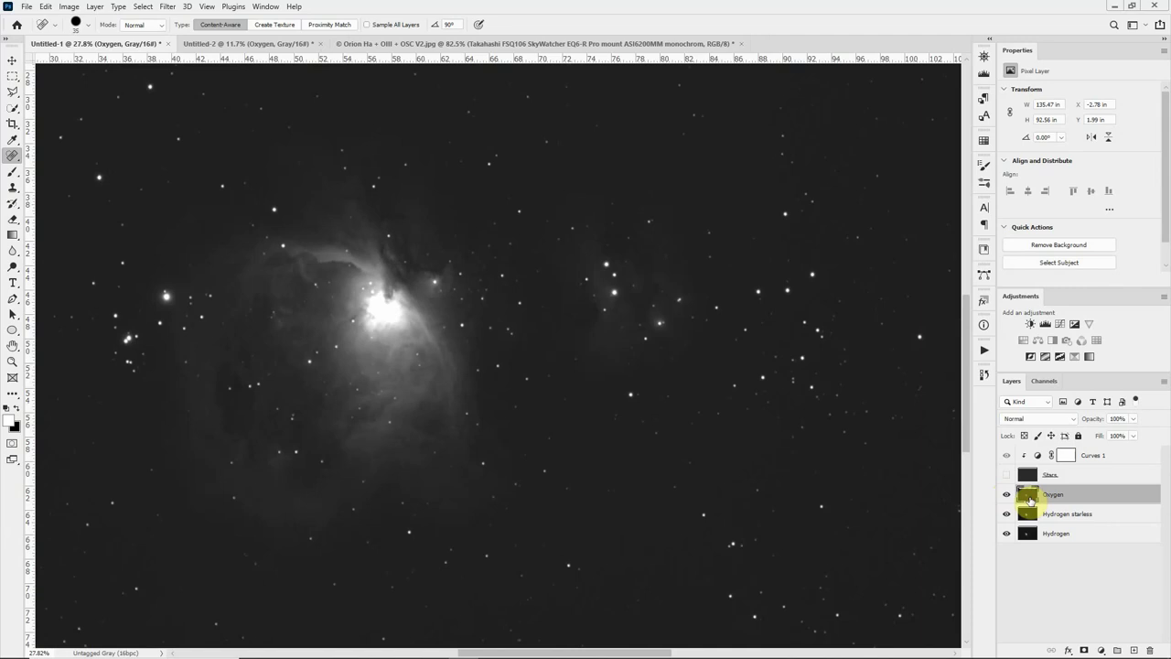
# - Duplicate the Oxygen layer and apply Dust & Scratches at Radius 12, Threshold 2 to the copy
pyautogui.hotkey('ctrl', 'j')
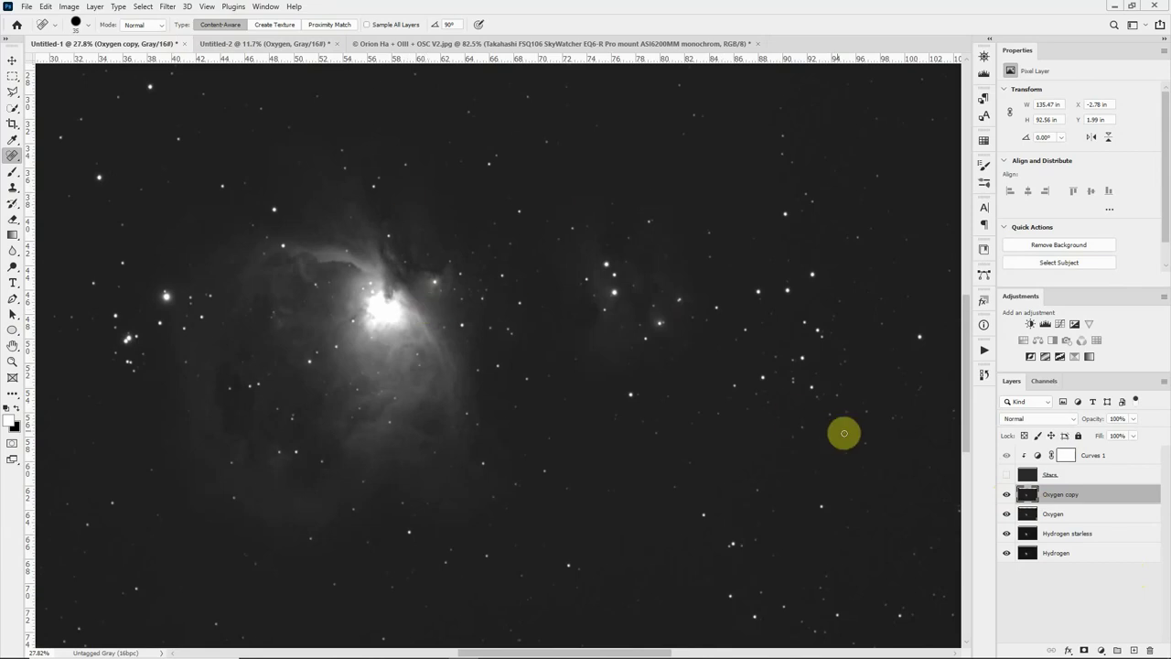
pyautogui.click(167, 7)
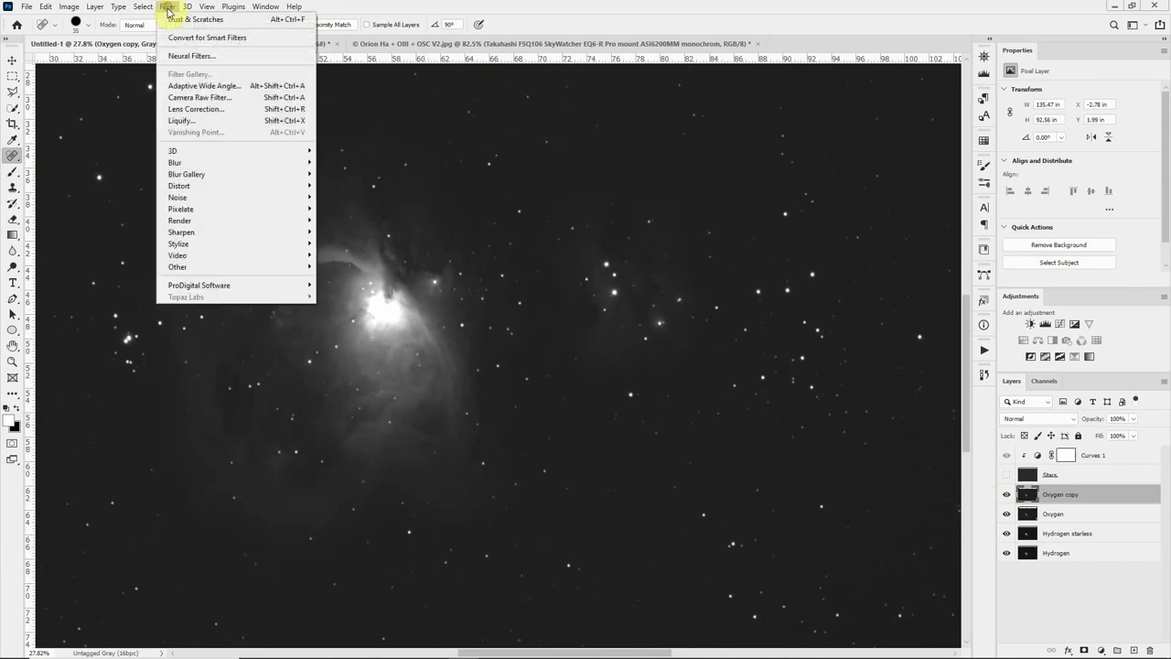
pyautogui.moveTo(194, 197)
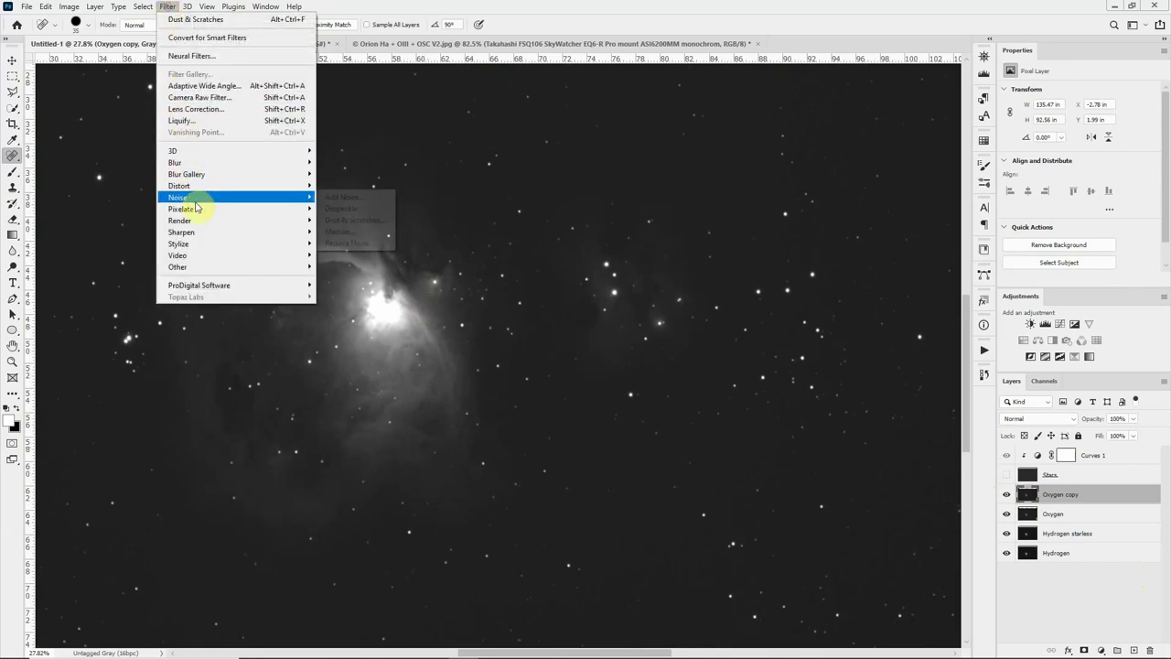
pyautogui.click(365, 221)
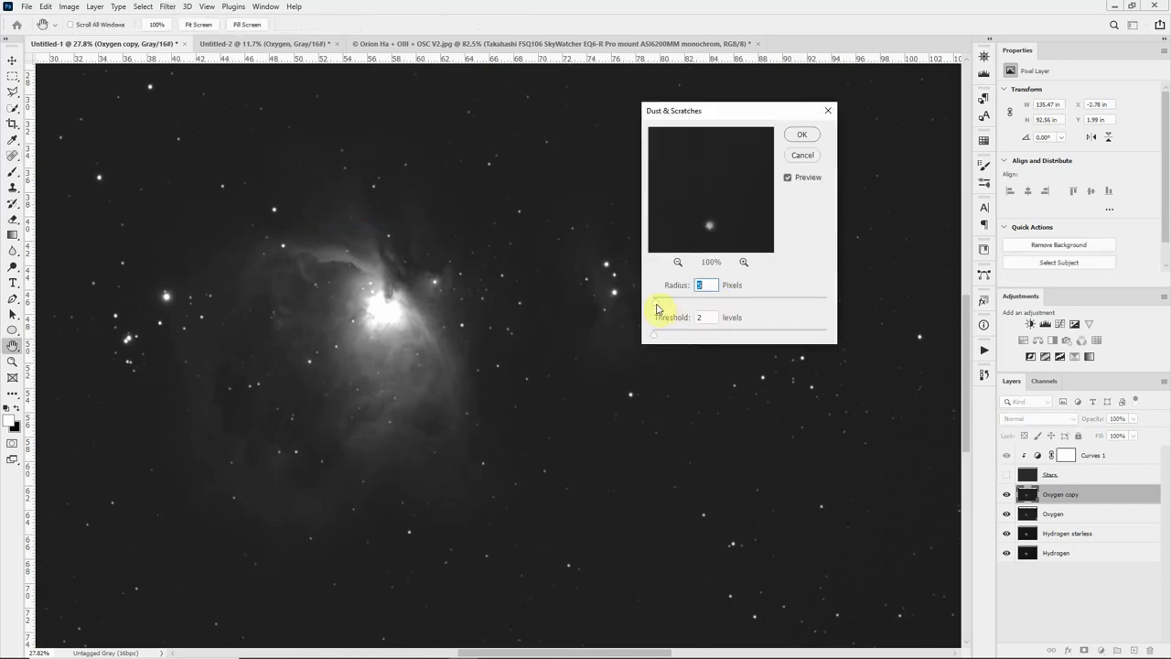
pyautogui.click(667, 303)
pyautogui.moveTo(670, 308); pyautogui.dragTo(670, 305)
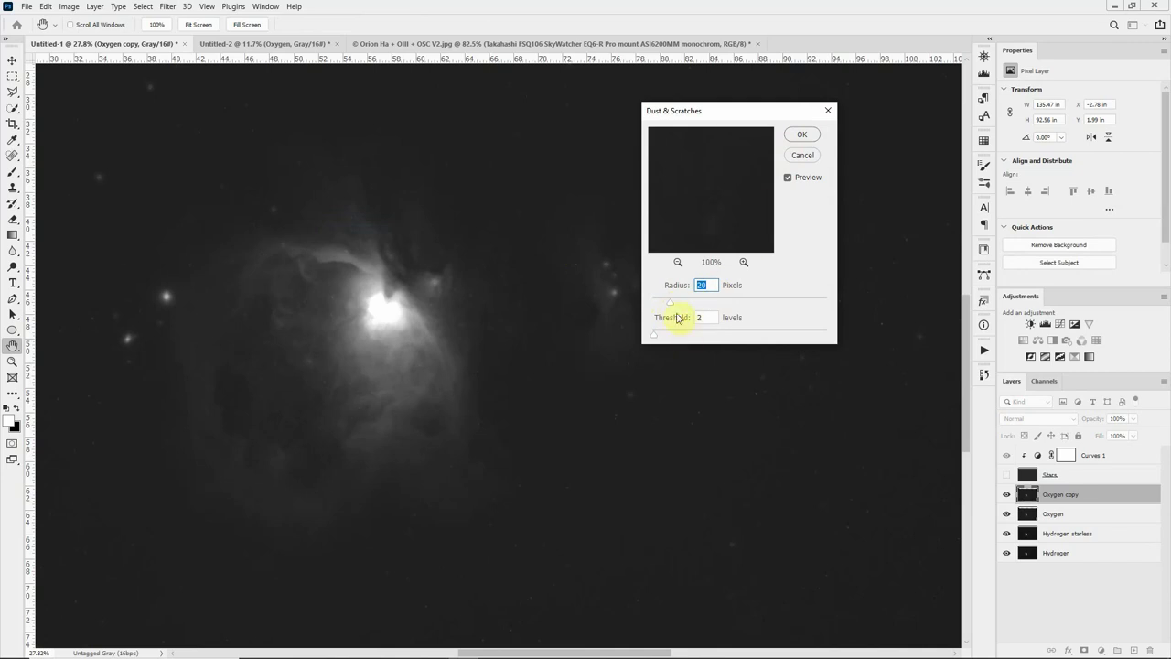
pyautogui.moveTo(670, 307); pyautogui.dragTo(664, 306)
pyautogui.click(802, 136)
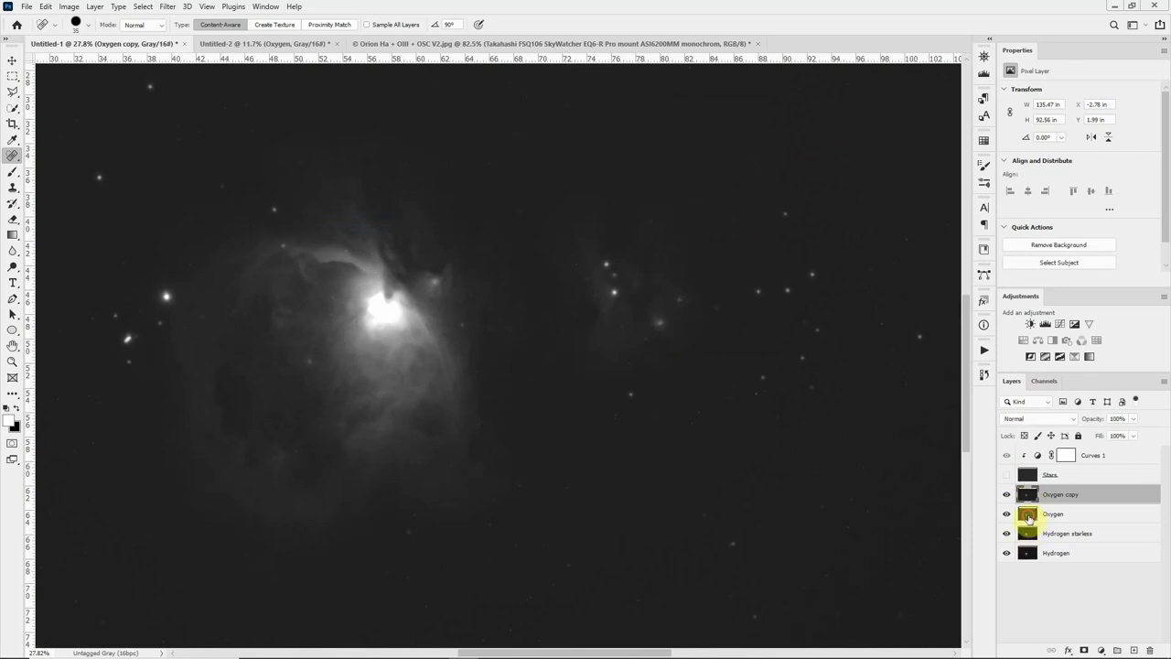
pyautogui.click(1029, 517)
pyautogui.hotkey('ctrl', 'j')
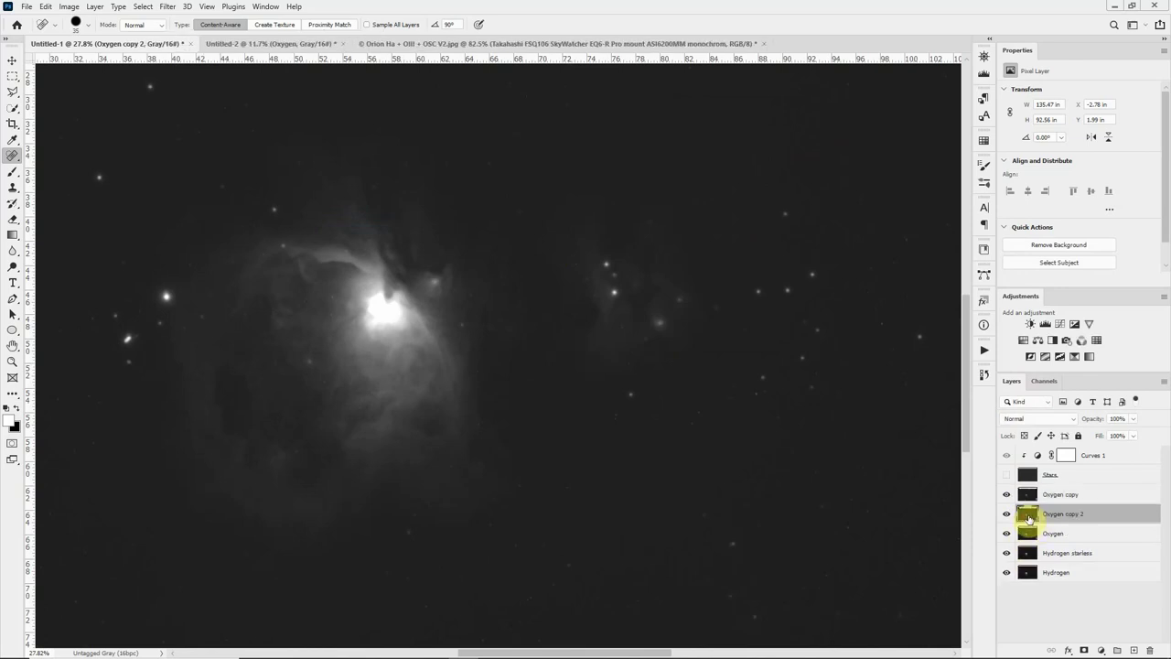
pyautogui.moveTo(1028, 517); pyautogui.dragTo(1029, 486)
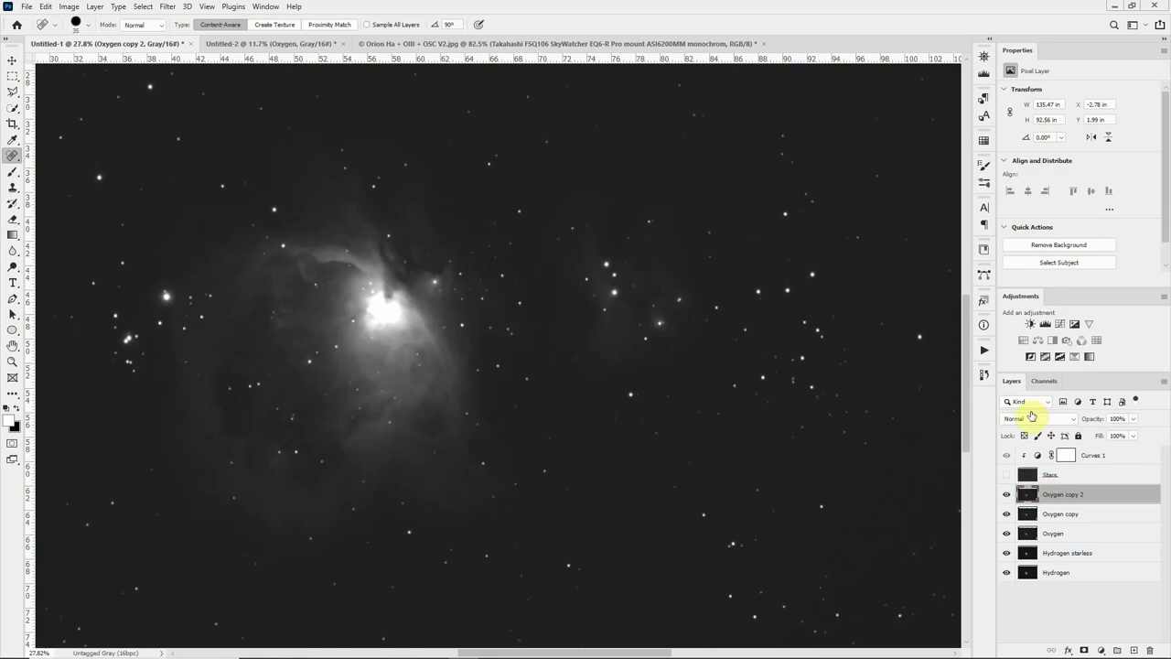
pyautogui.click(1032, 421)
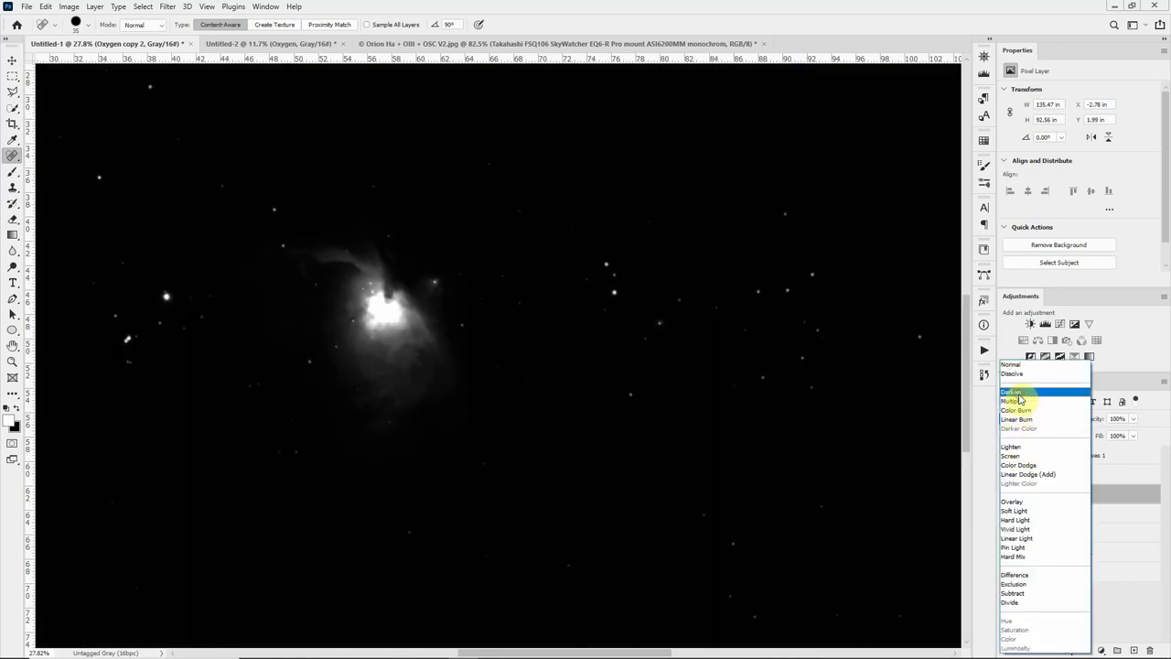
pyautogui.click(1017, 394)
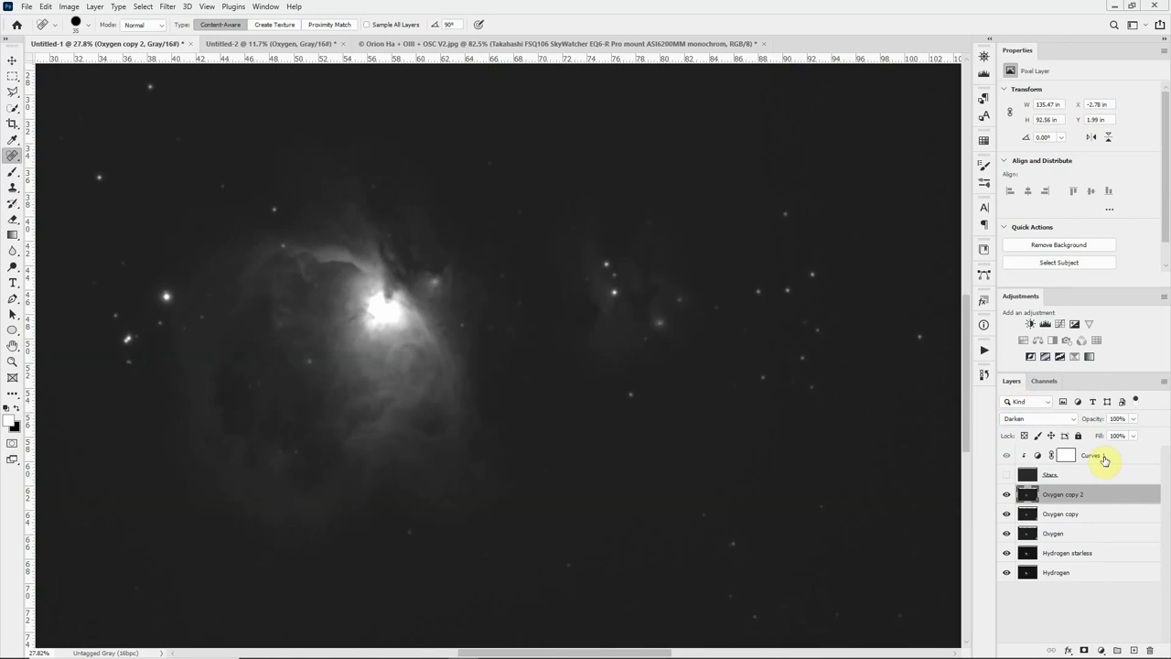
pyautogui.press('Delete')
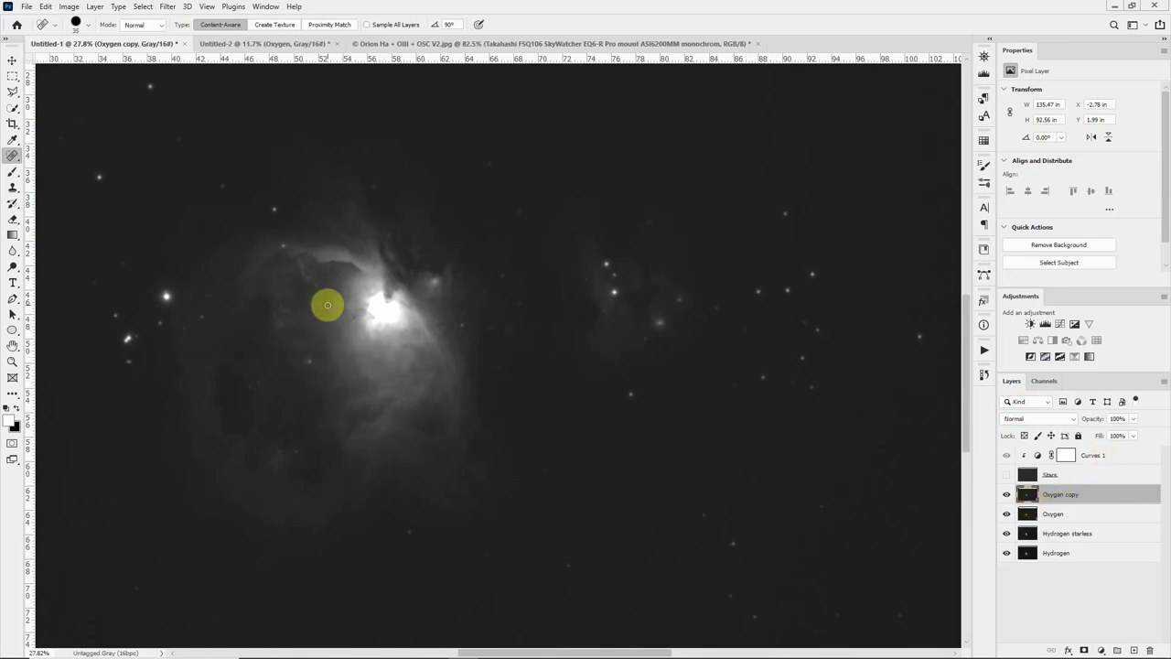
# - Enlarge the Spot Healing Brush to 100 px and heal stars left of and above the nebula
pyautogui.press(']')
pyautogui.press(']')
pyautogui.press(']')
pyautogui.press(']')
pyautogui.press(']')
pyautogui.press(']')
pyautogui.press(']')
pyautogui.click(166, 296)
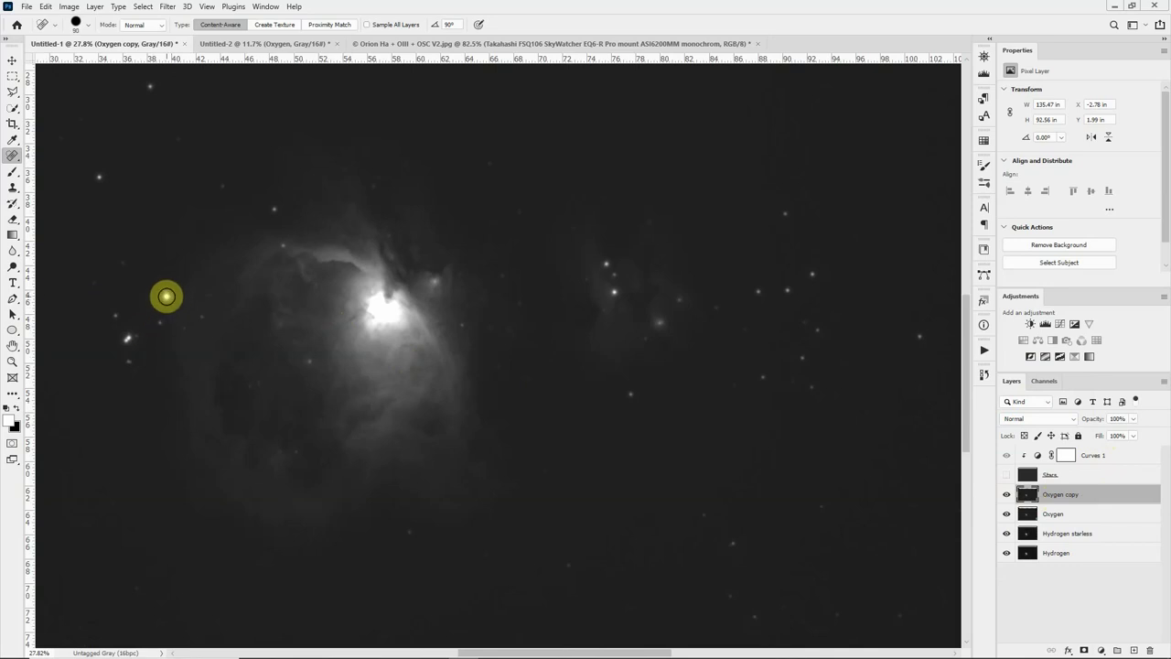
pyautogui.click(128, 338)
pyautogui.click(168, 298)
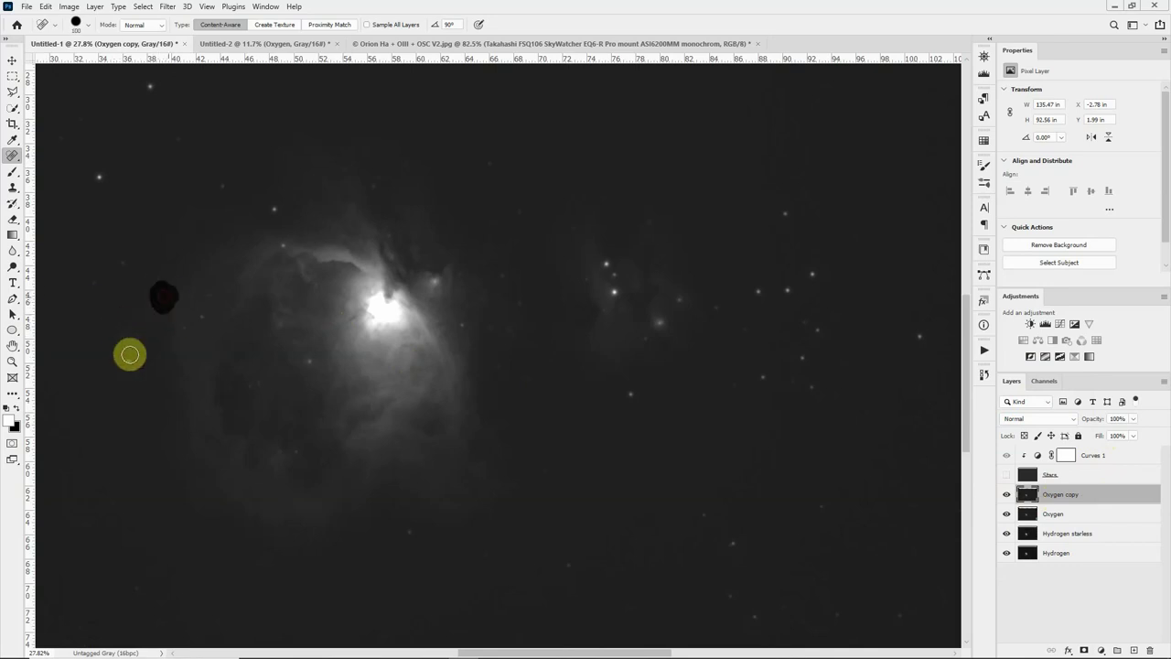
pyautogui.click(100, 176)
pyautogui.click(150, 88)
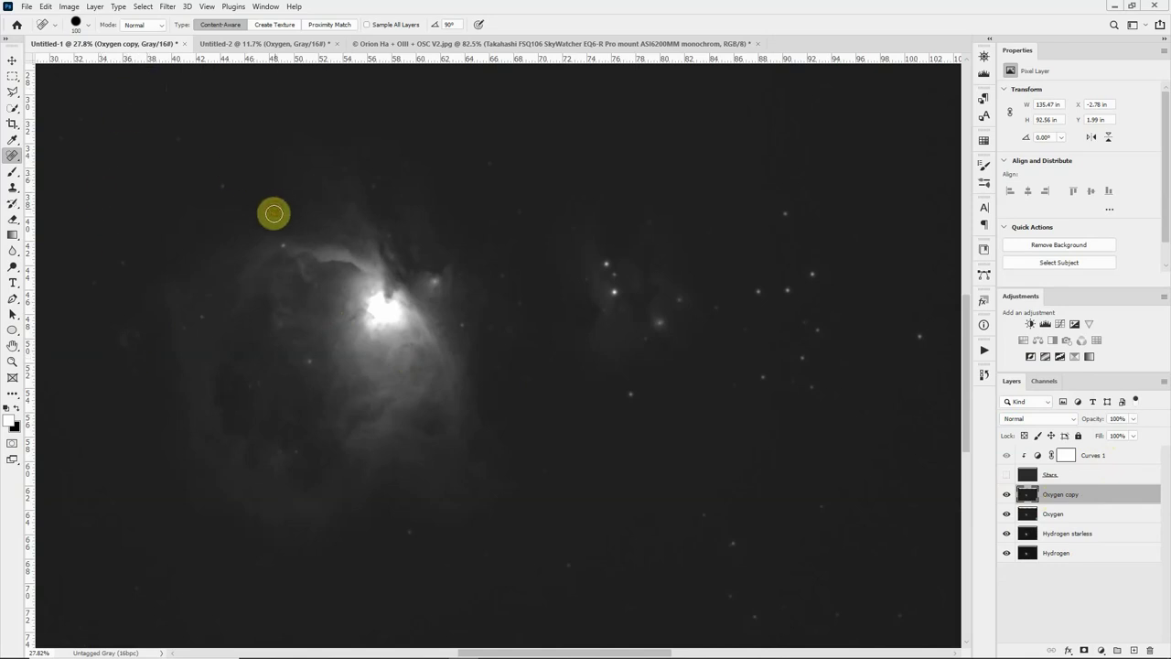
pyautogui.click(274, 210)
pyautogui.click(311, 358)
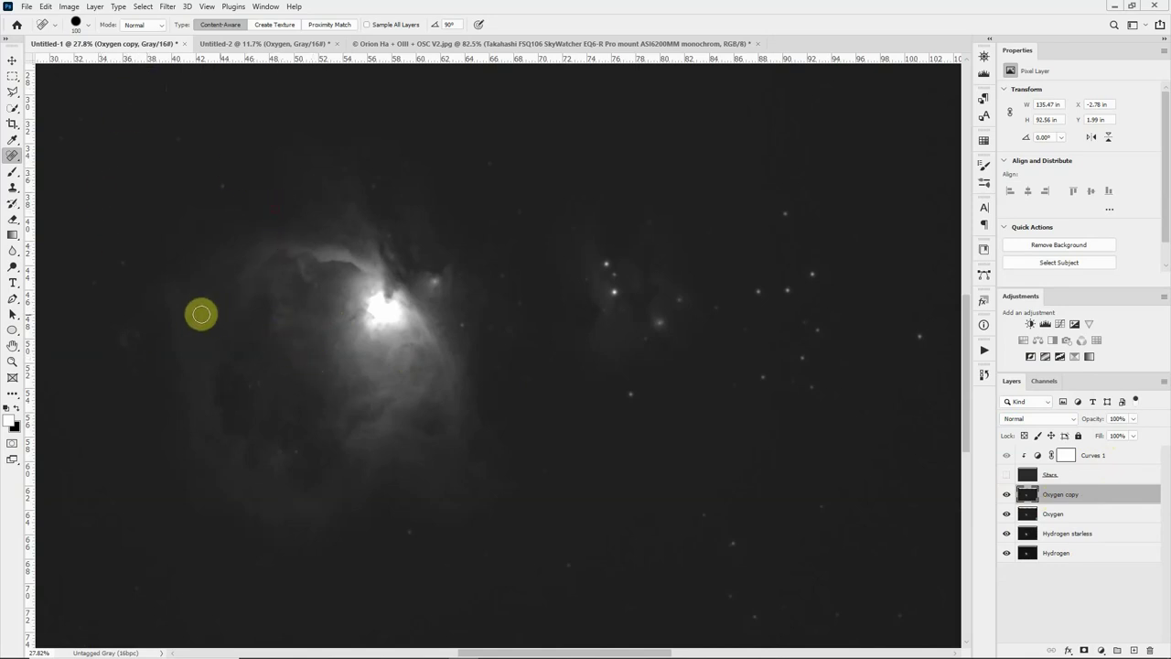
pyautogui.click(187, 325)
# - Heal the remaining stars right of the core, in the right-hand cluster, and in the lower-right sky
pyautogui.click(468, 331)
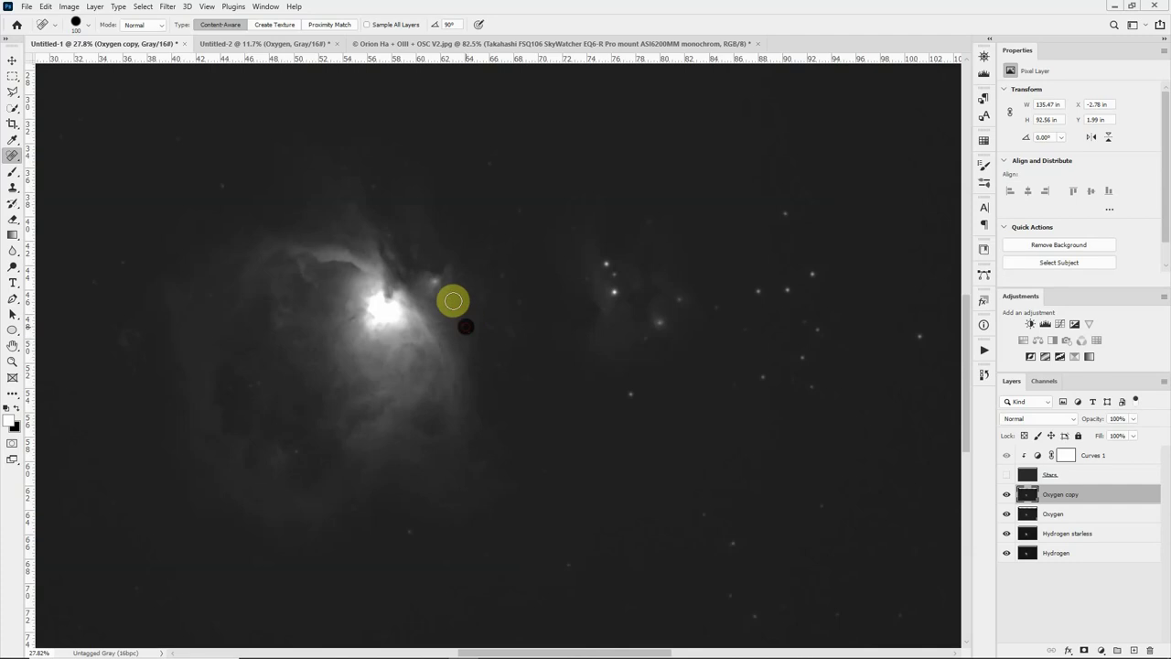
pyautogui.click(605, 264)
pyautogui.click(613, 284)
pyautogui.click(659, 321)
pyautogui.click(683, 299)
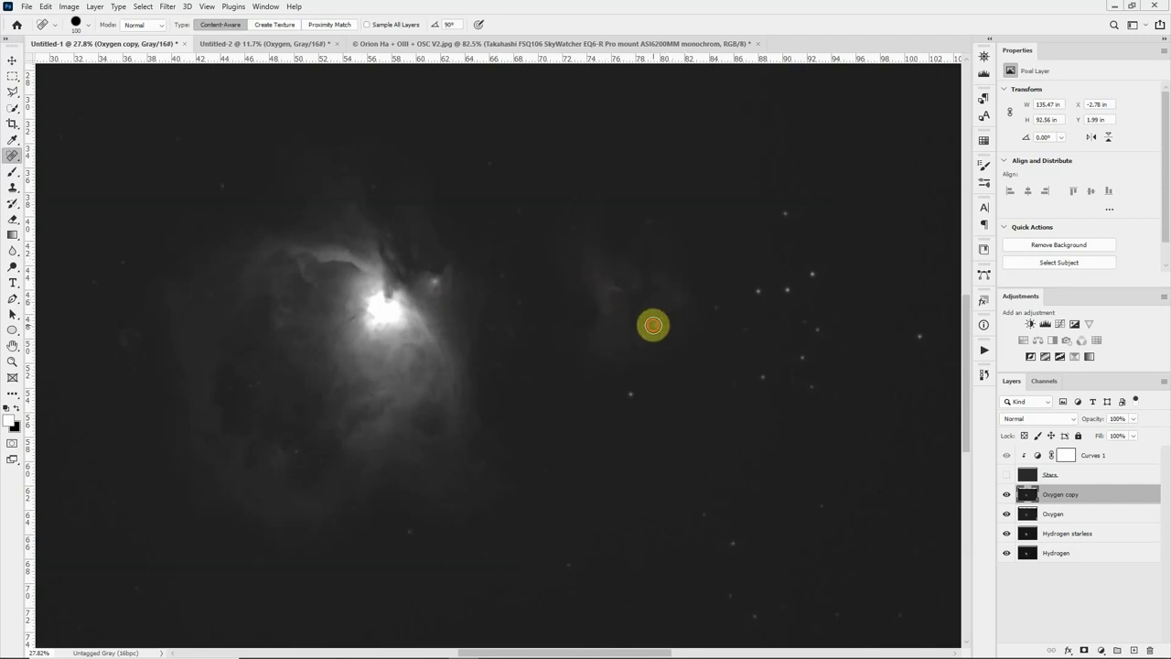
pyautogui.click(645, 338)
pyautogui.click(630, 393)
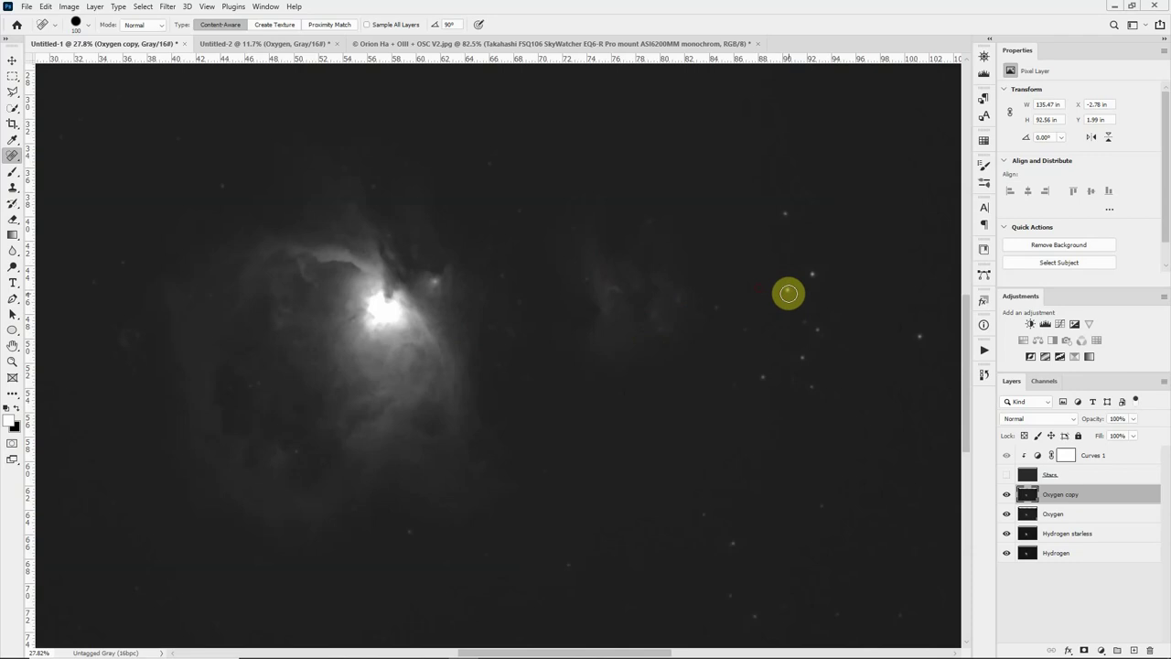
pyautogui.click(787, 289)
pyautogui.click(810, 274)
pyautogui.click(785, 213)
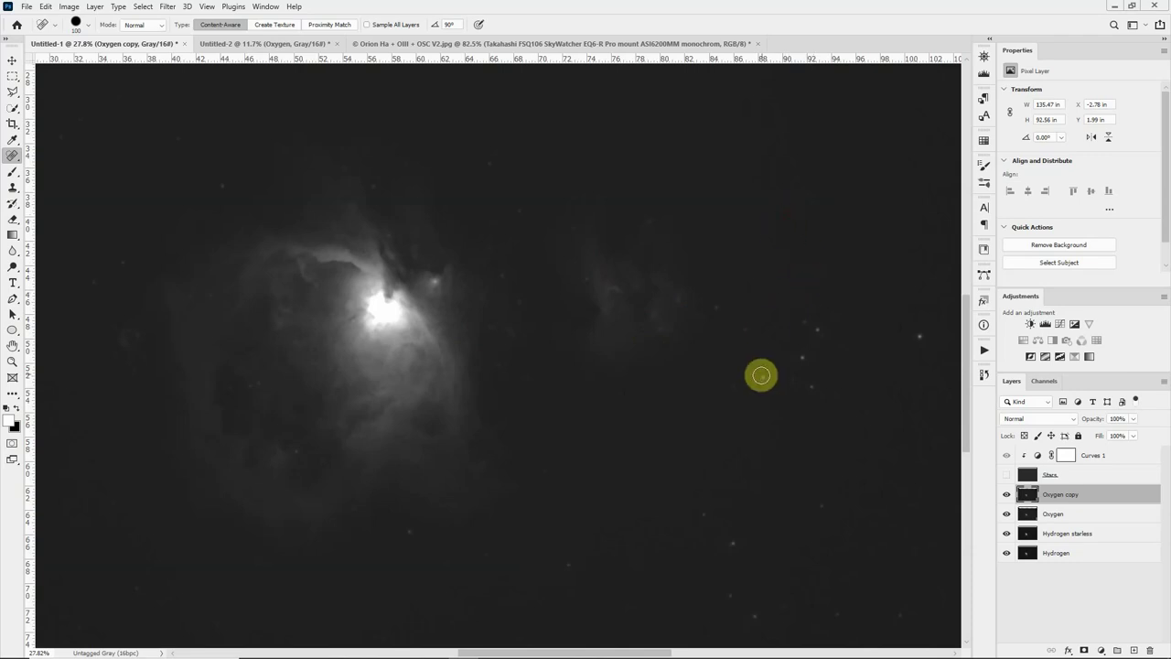
pyautogui.click(762, 377)
pyautogui.click(730, 541)
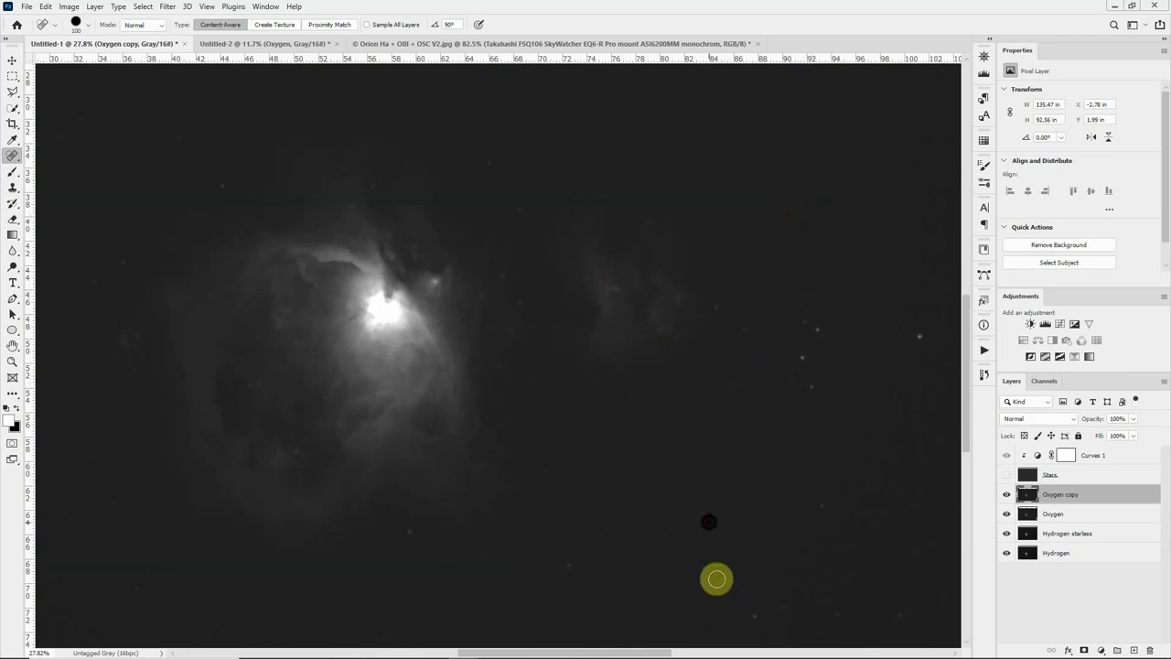
pyautogui.click(729, 592)
pyautogui.click(562, 569)
# - Duplicate Oxygen copy into Oxygen copy 2 and bring up Noise > Dust & Scratches for it
pyautogui.scroll(-5, 518, 509)
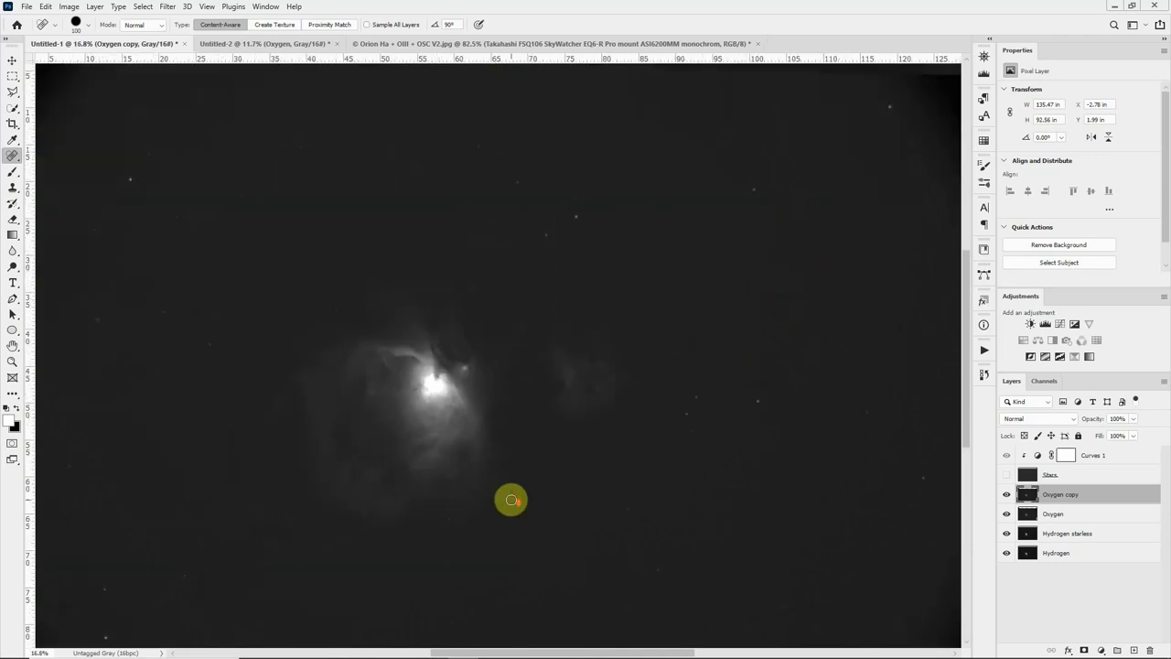
pyautogui.scroll(1, 541, 431)
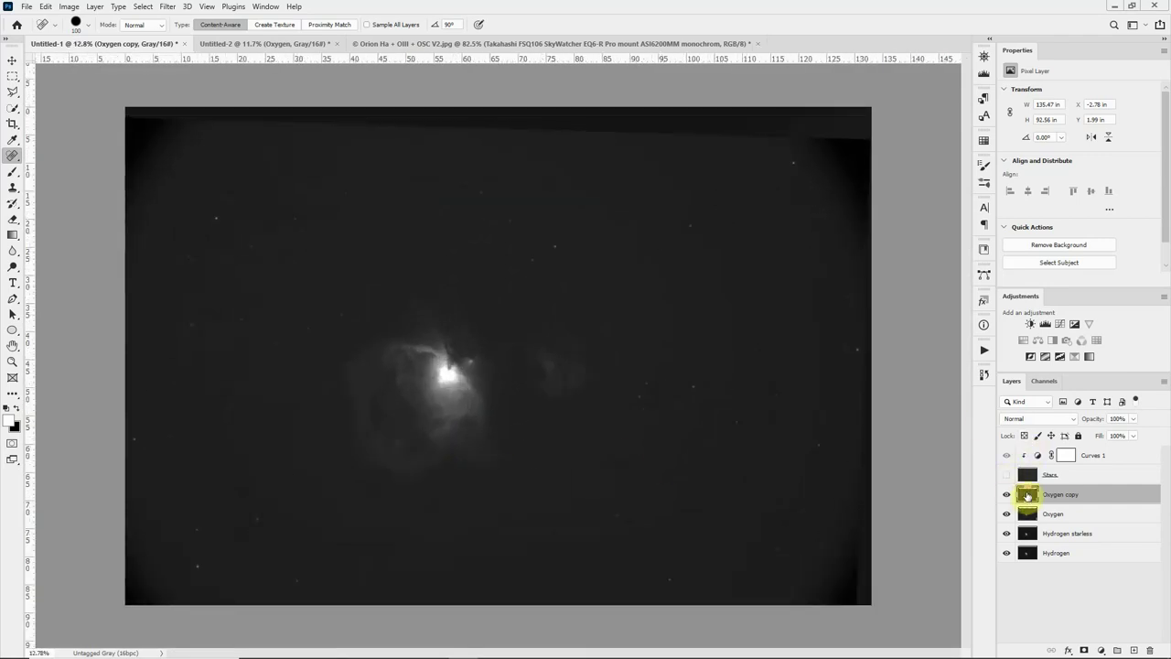
pyautogui.hotkey('ctrl', 'j')
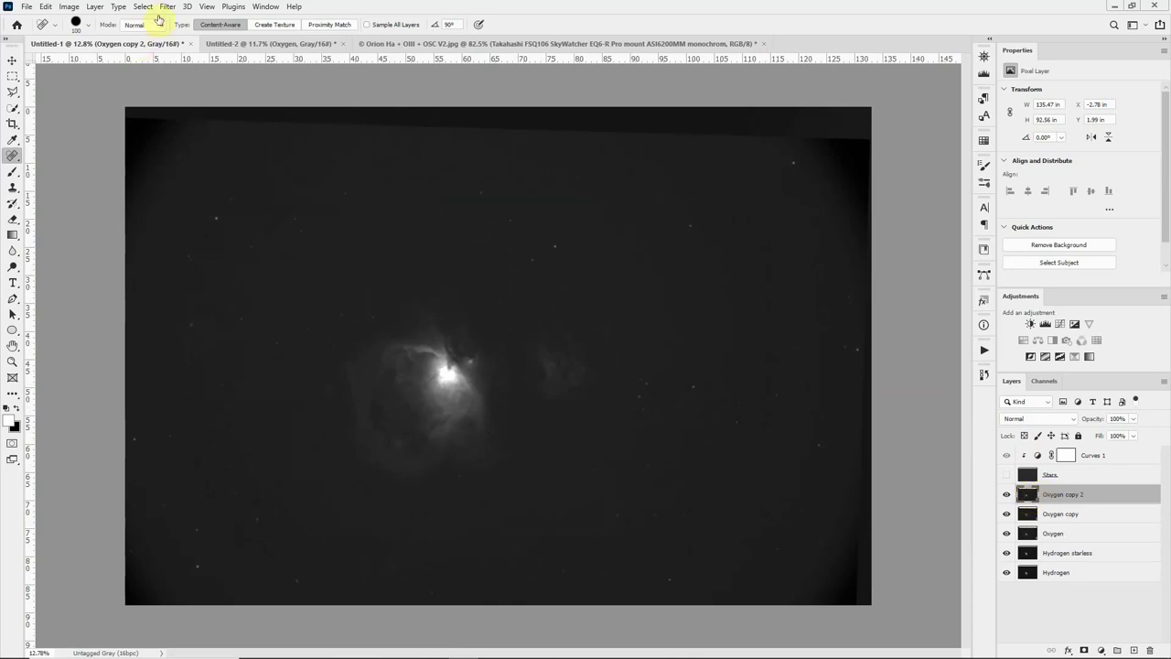
pyautogui.click(168, 7)
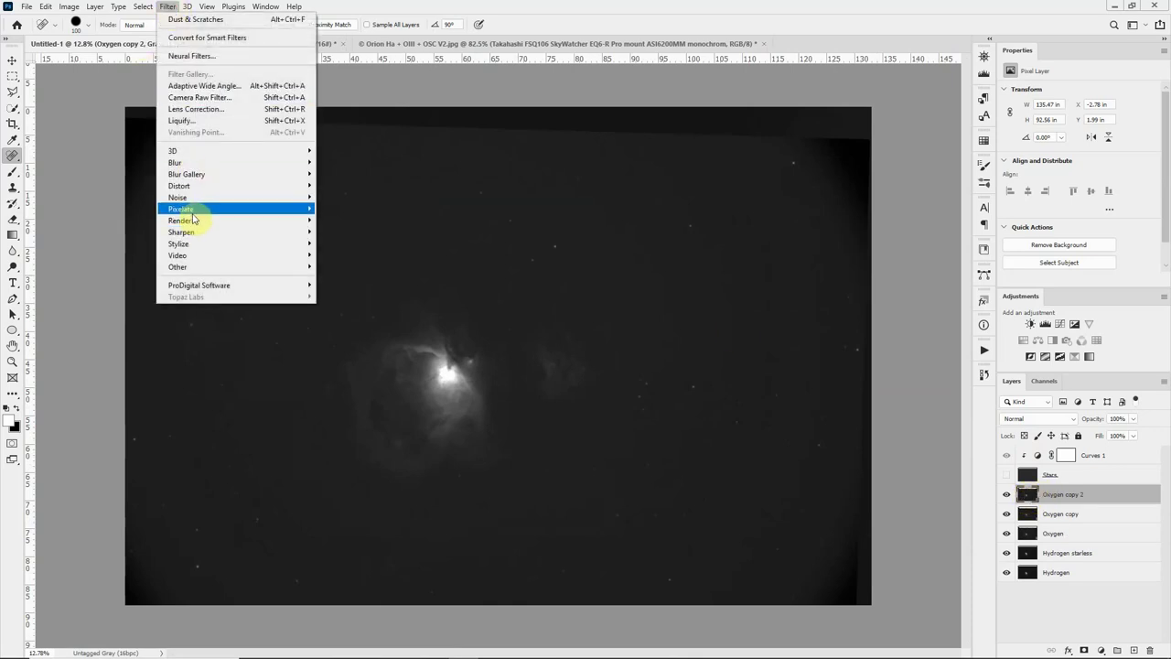
pyautogui.moveTo(192, 213)
pyautogui.moveTo(234, 200)
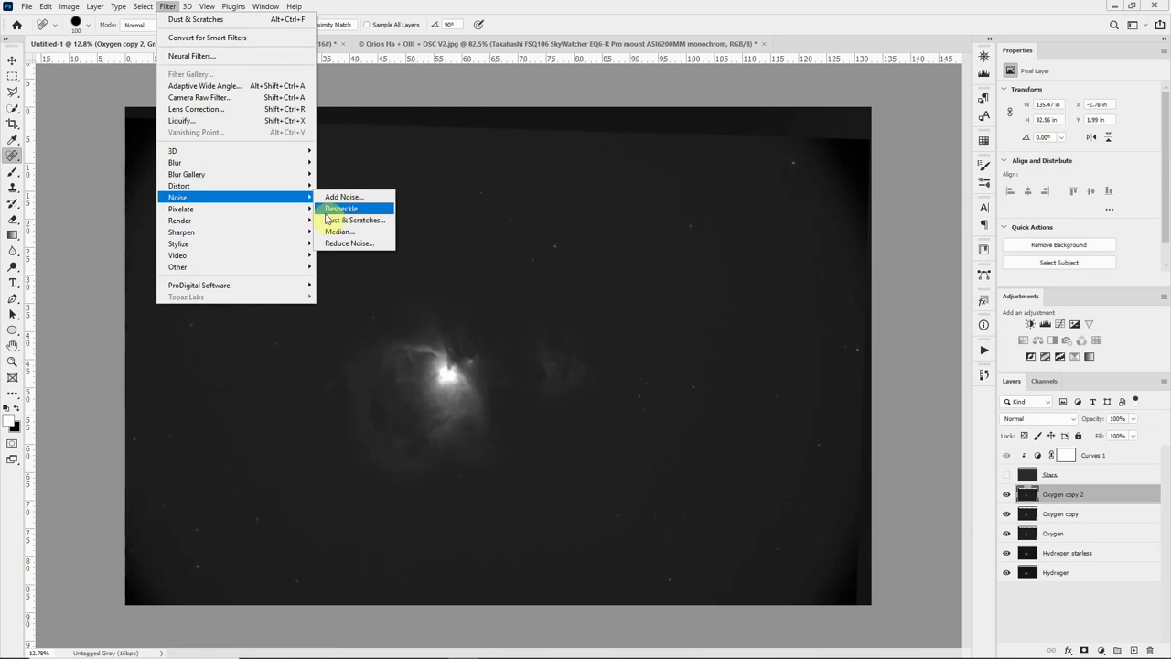
pyautogui.click(338, 222)
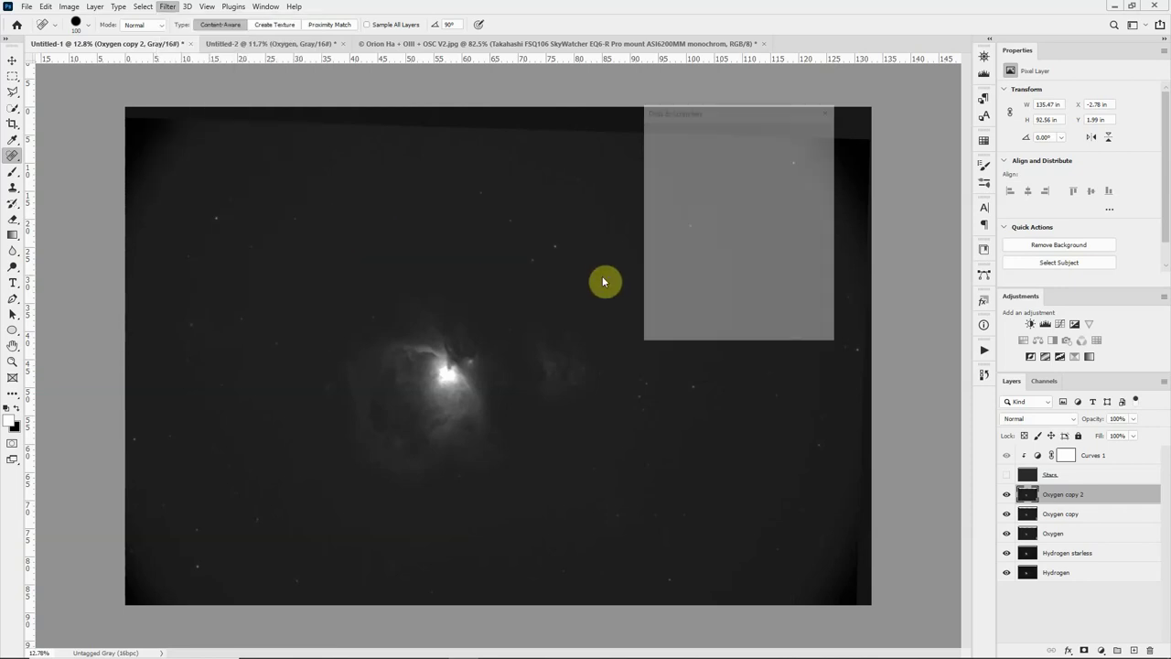
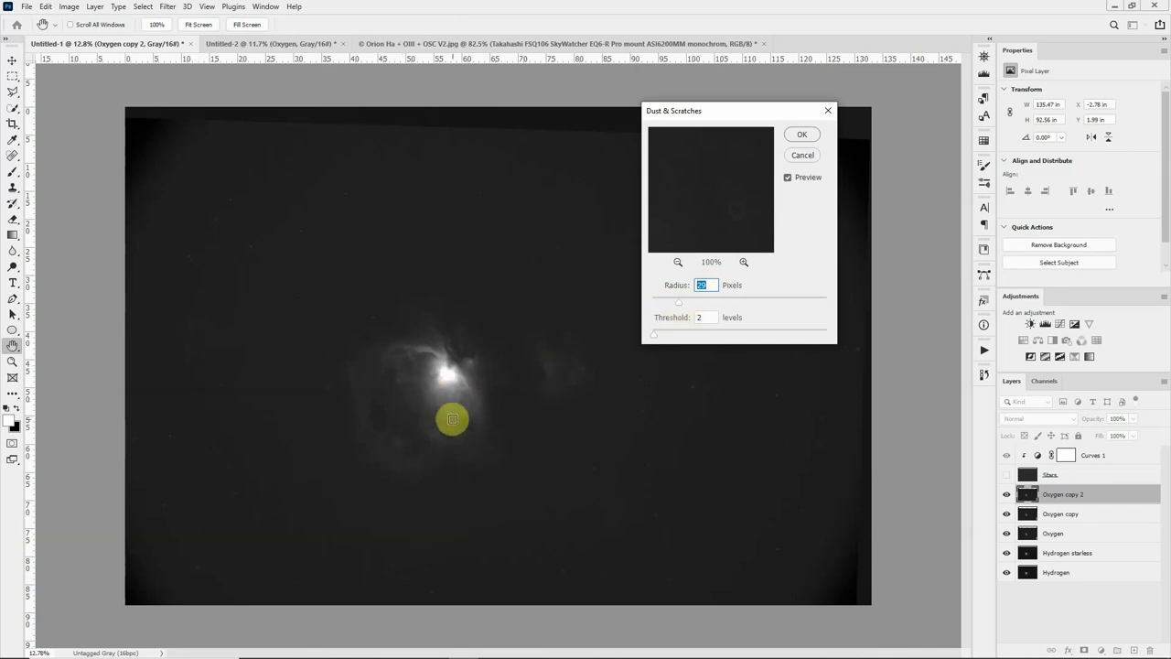
# - Confirm Dust & Scratches at radius 29 pixels and threshold 2 on Oxygen copy 2
pyautogui.moveTo(734, 122); pyautogui.dragTo(779, 144)
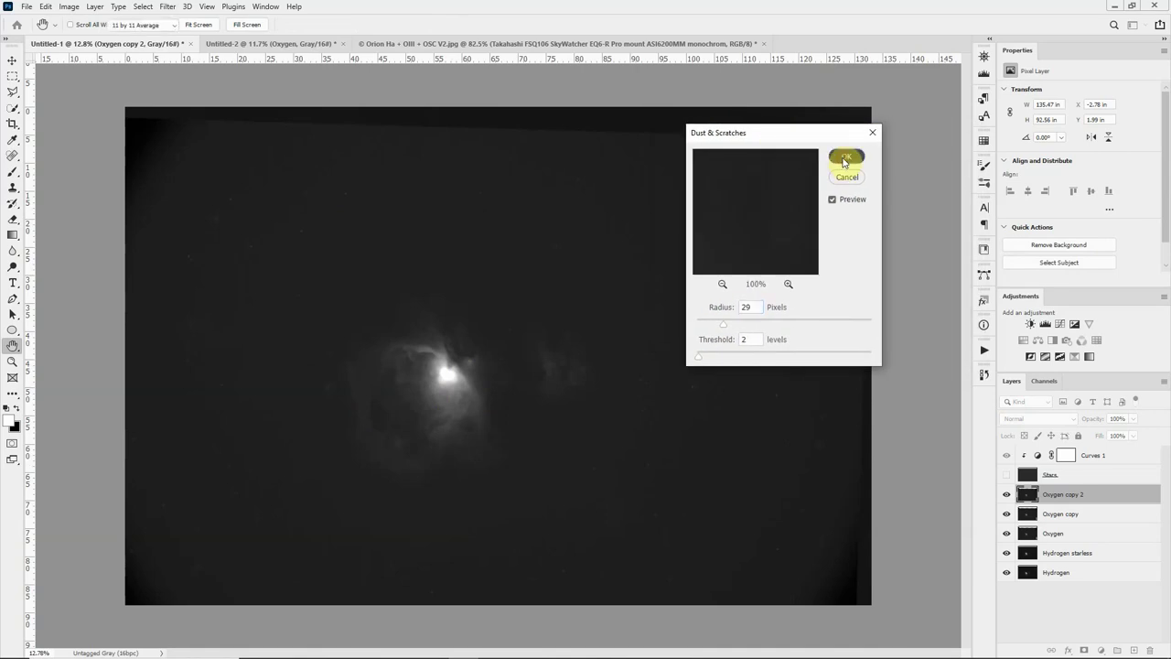
pyautogui.click(844, 162)
pyautogui.press('j')
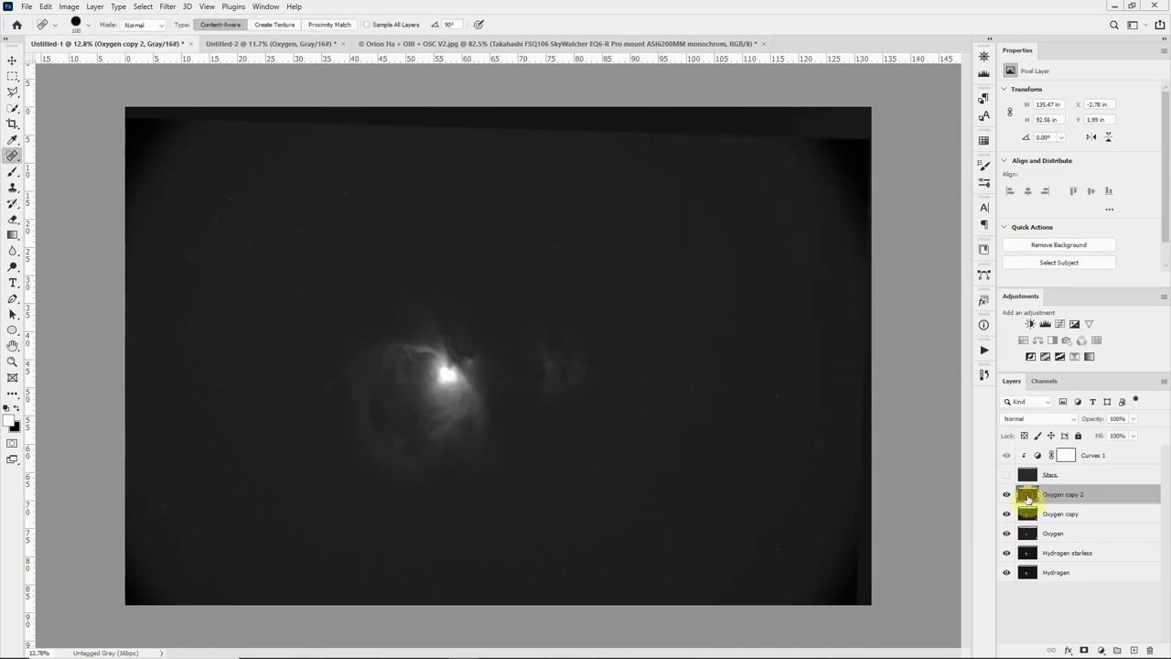
# - Add a black layer mask to Oxygen copy 2 and switch to the Brush tool
pyautogui.click(1084, 650)
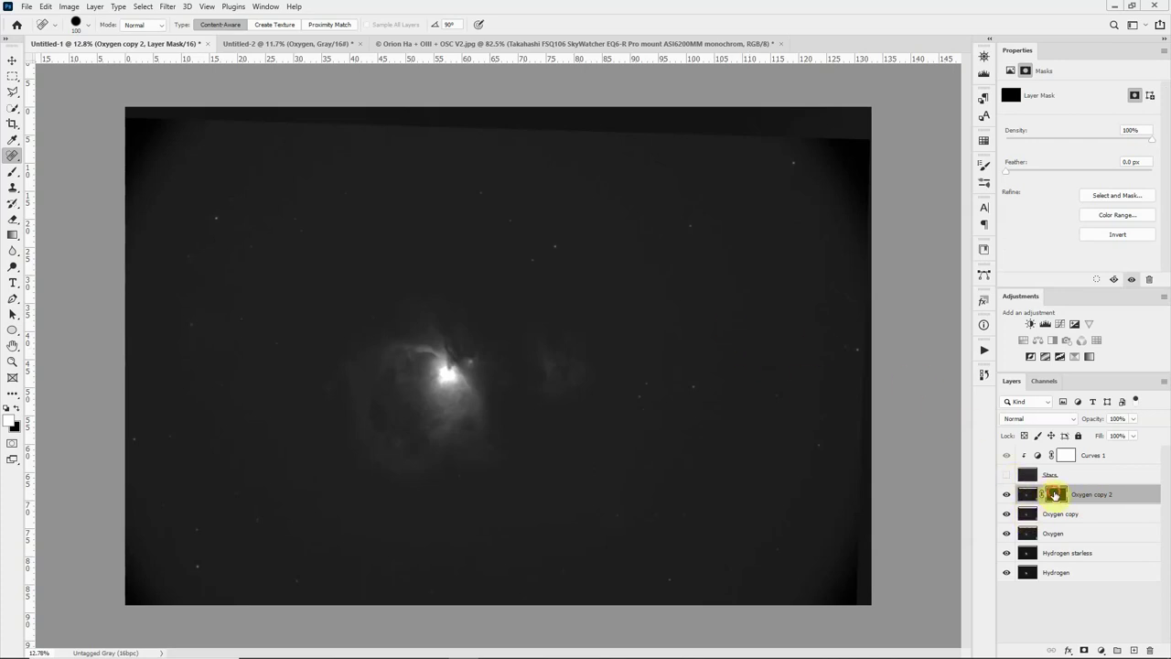
pyautogui.press('b')
pyautogui.scroll(2, 549, 288)
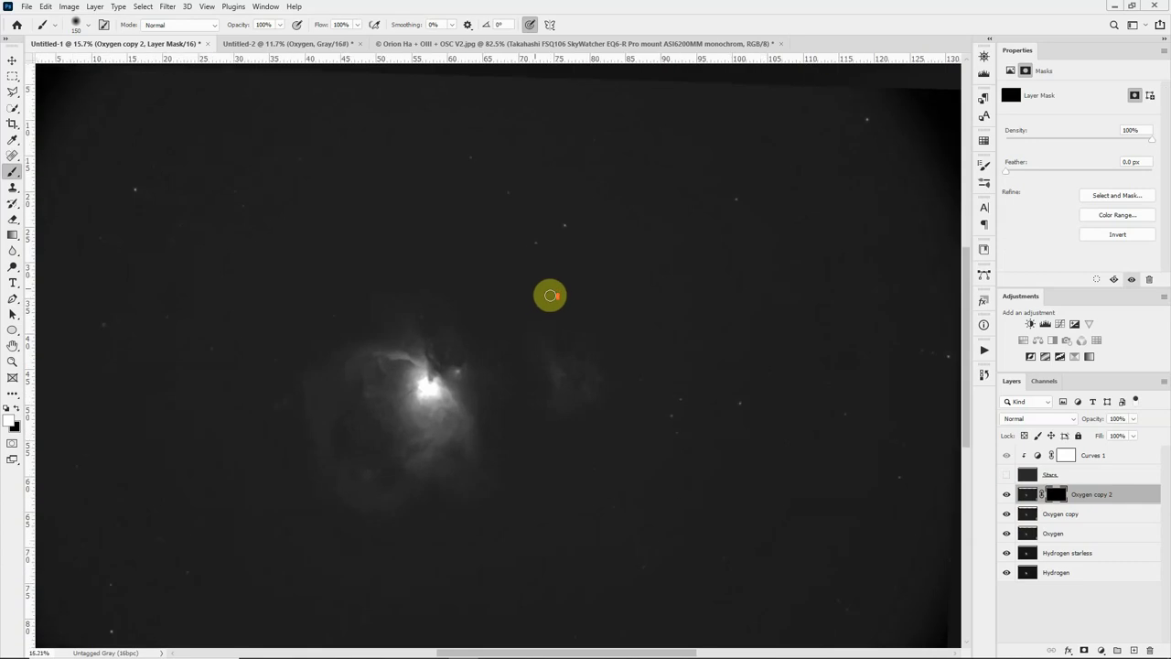
pyautogui.scroll(5, 544, 298)
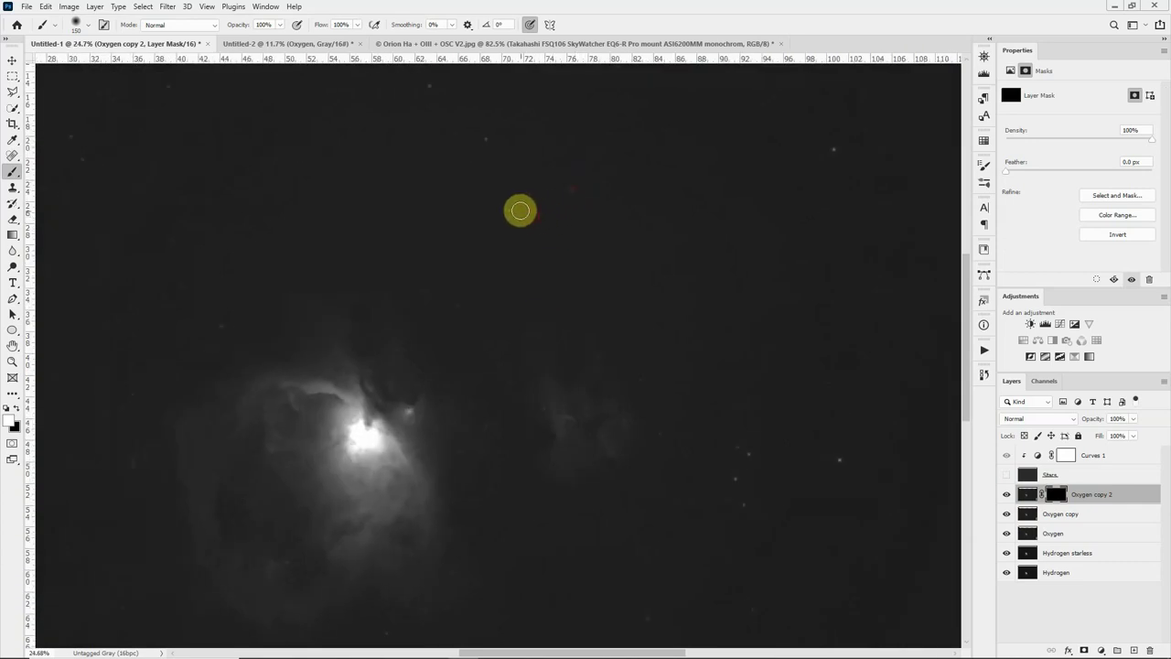
pyautogui.click(494, 130)
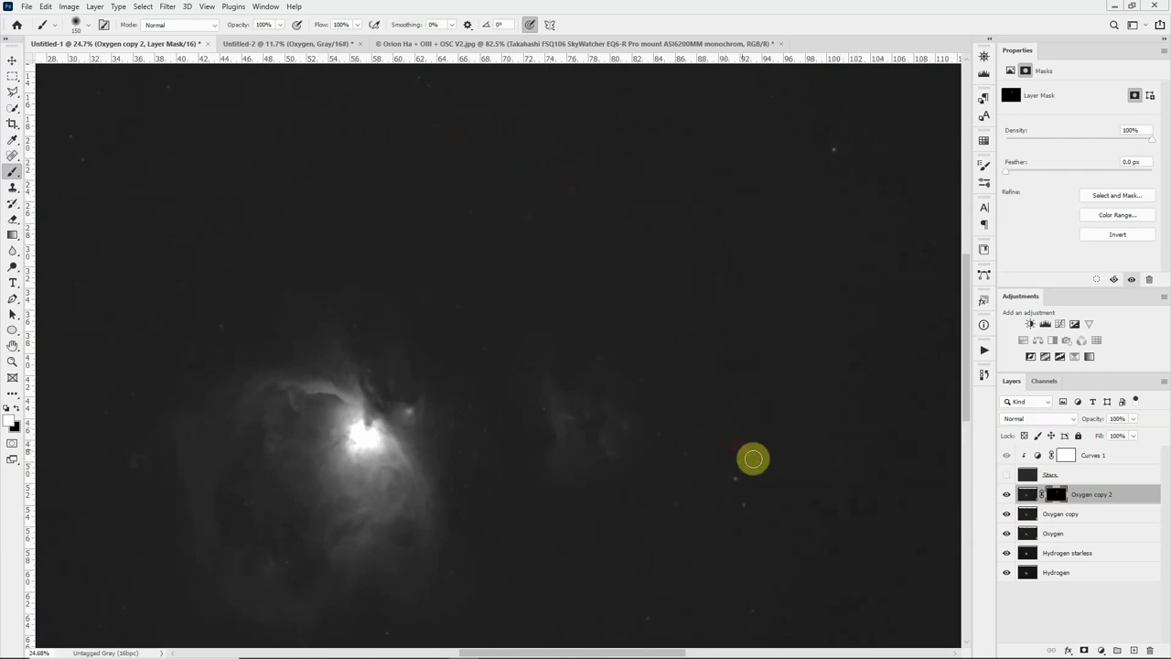
# - Paint white with a 400-pixel brush along the image's left, bottom and right edges
pyautogui.press('space')
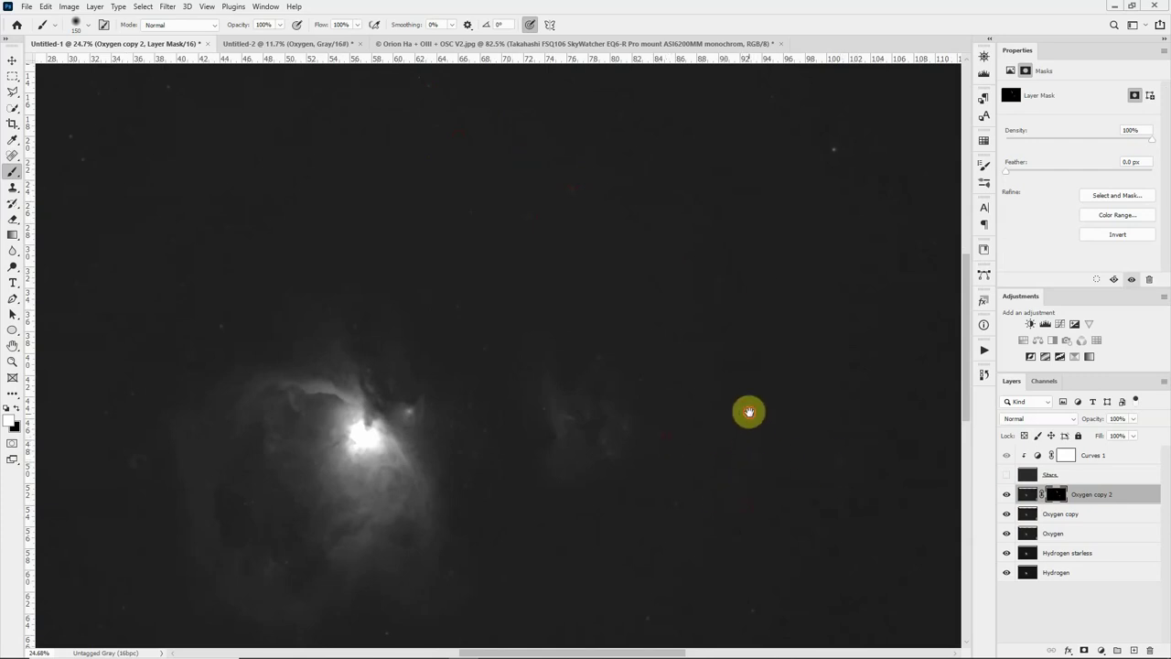
pyautogui.moveTo(748, 412); pyautogui.dragTo(627, 240)
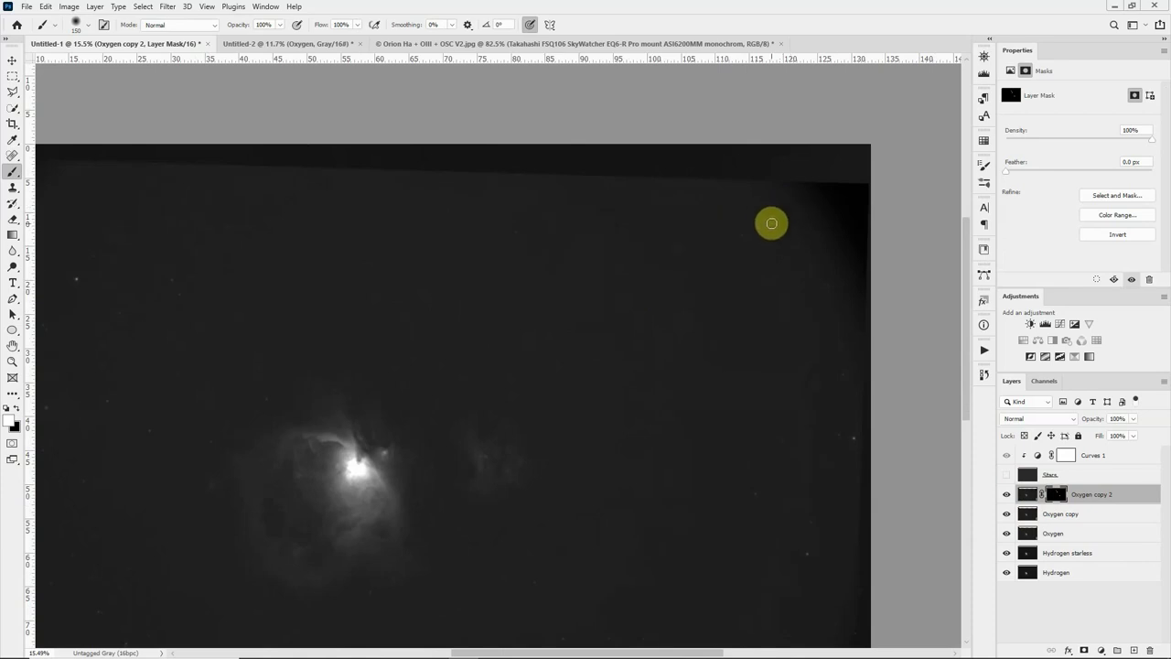
pyautogui.press(']')
pyautogui.press(']')
pyautogui.press(']')
pyautogui.press(']')
pyautogui.press(']')
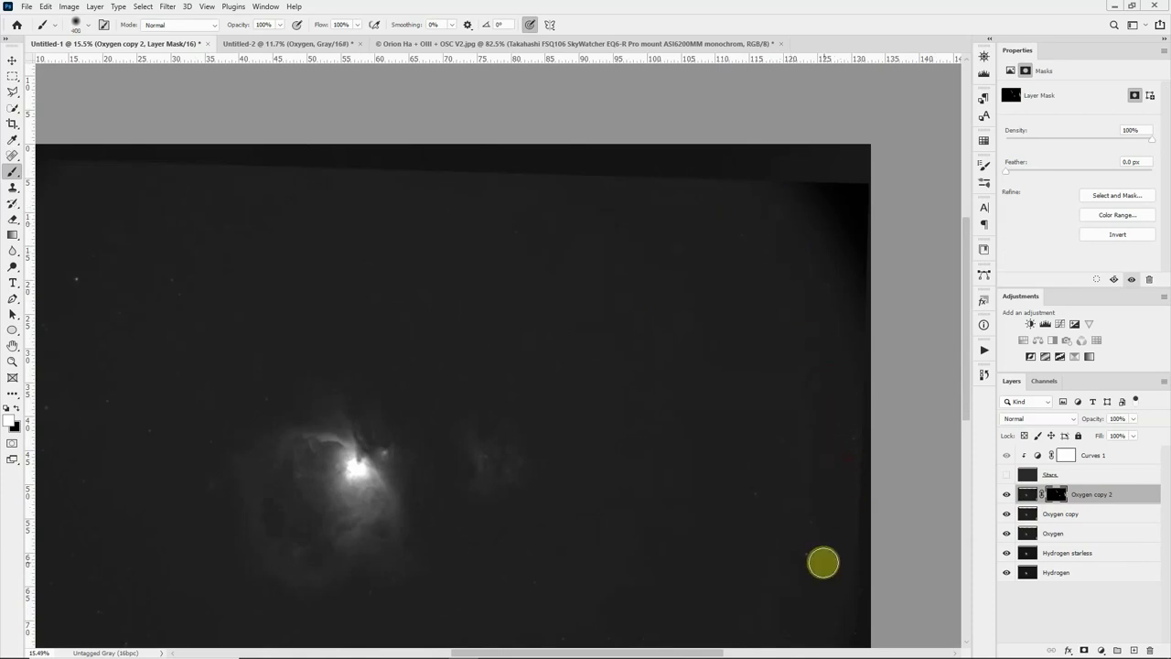
pyautogui.moveTo(547, 368); pyautogui.dragTo(810, 405)
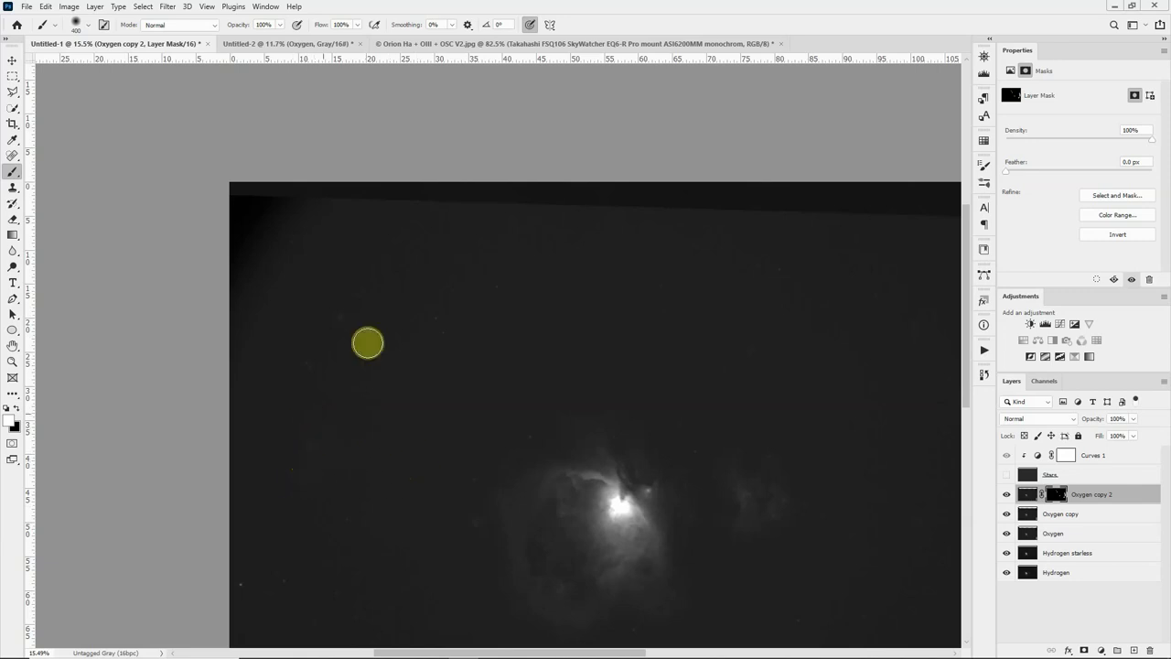
pyautogui.moveTo(367, 343); pyautogui.dragTo(395, 256)
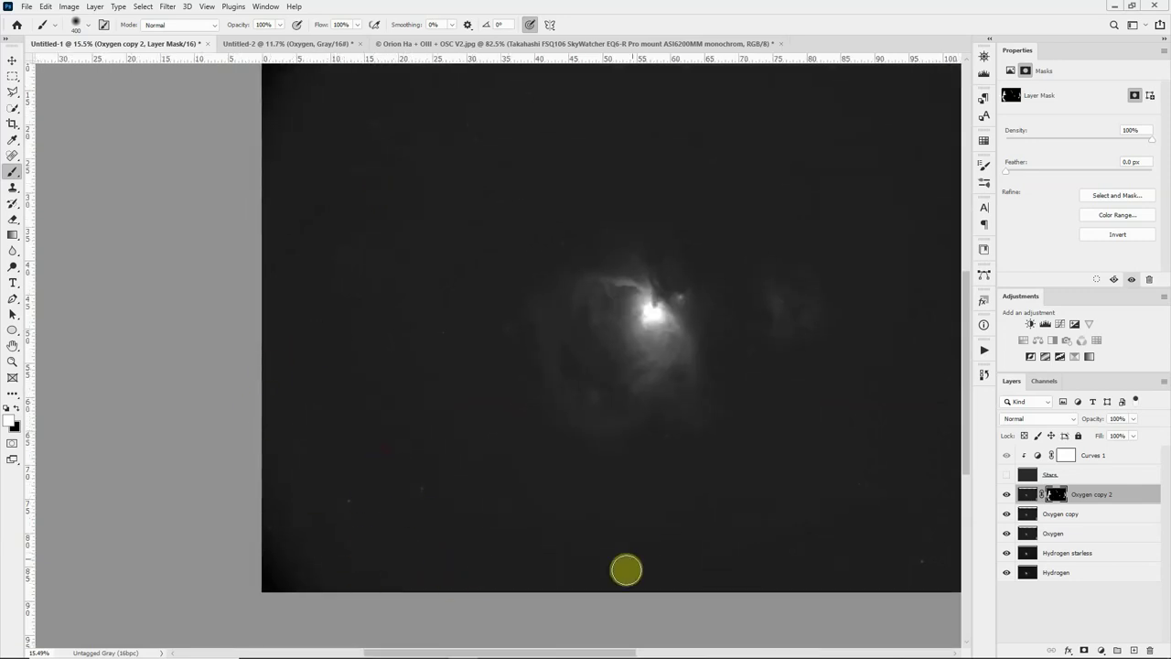
pyautogui.moveTo(690, 558); pyautogui.dragTo(499, 565)
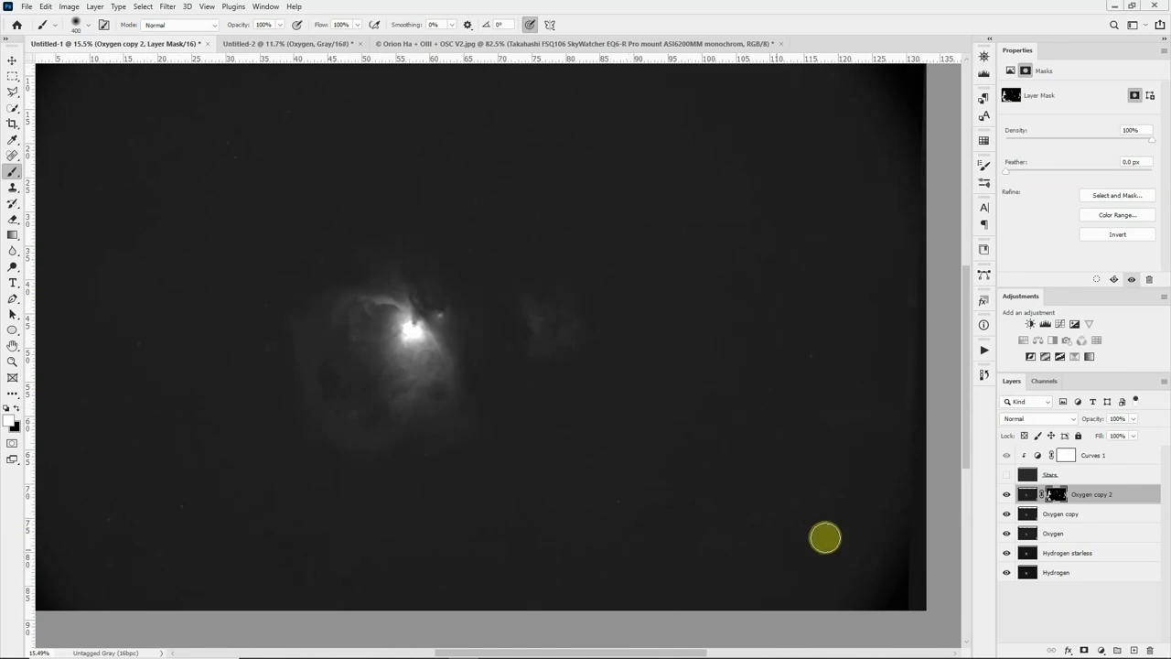
pyautogui.scroll(-2, 805, 436)
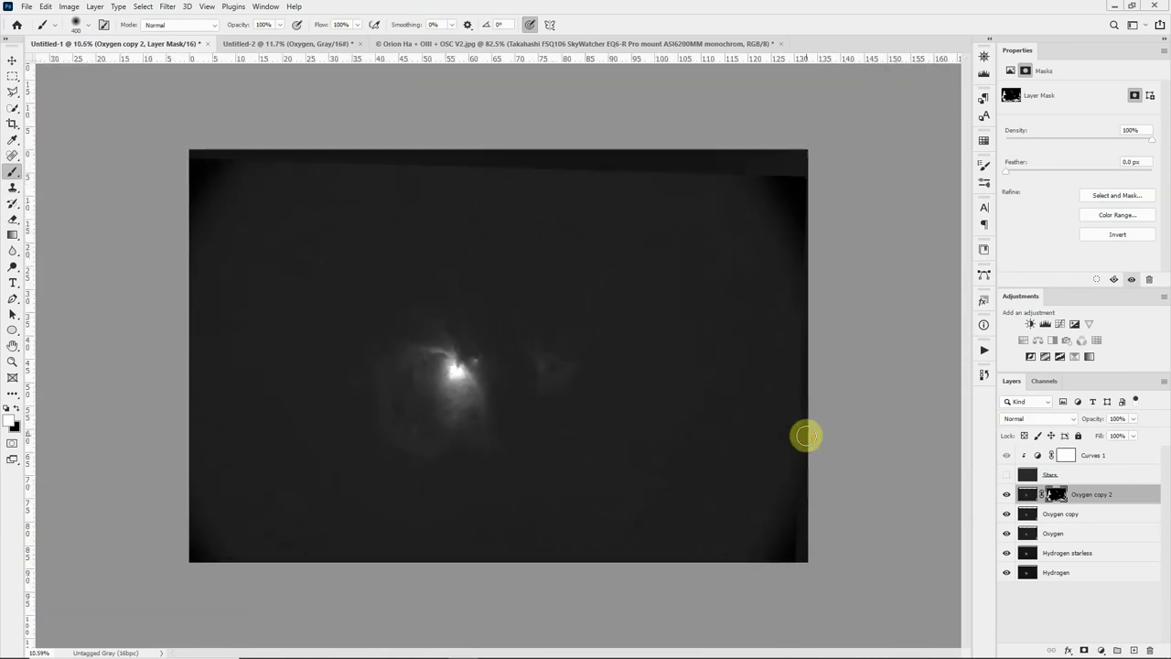
# - Merge Oxygen copy and Oxygen copy 2 into one layer named 'Oxygen starless'
pyautogui.keyDown('shift'); pyautogui.click(1085, 516); pyautogui.keyUp('shift')
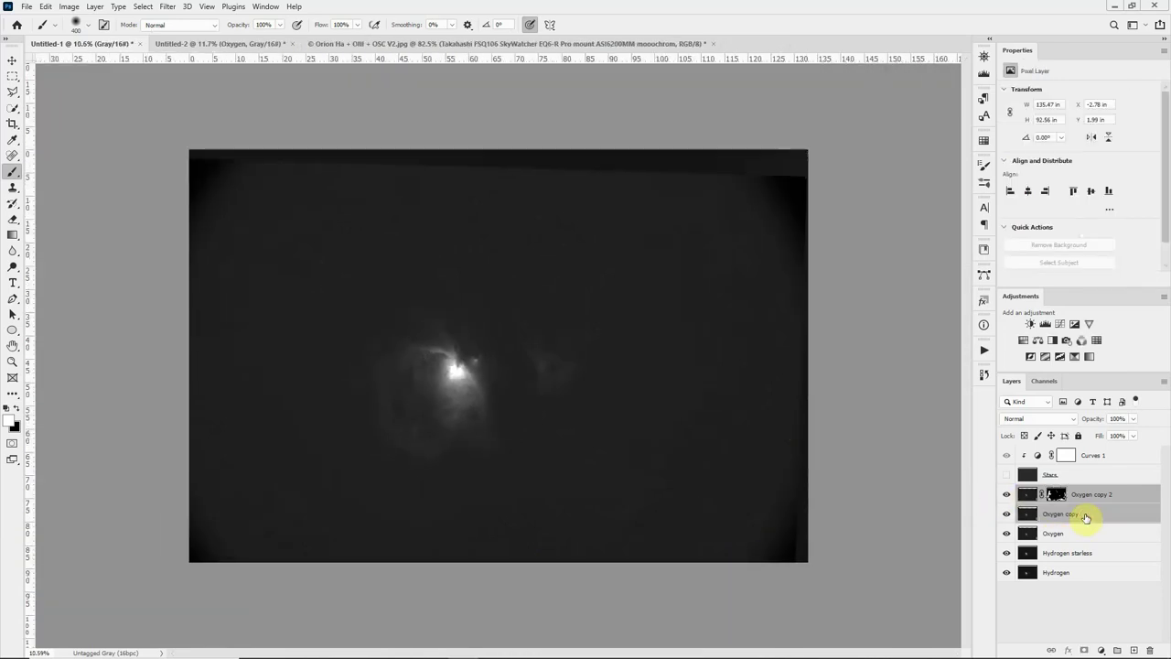
pyautogui.hotkey('ctrl', 'e')
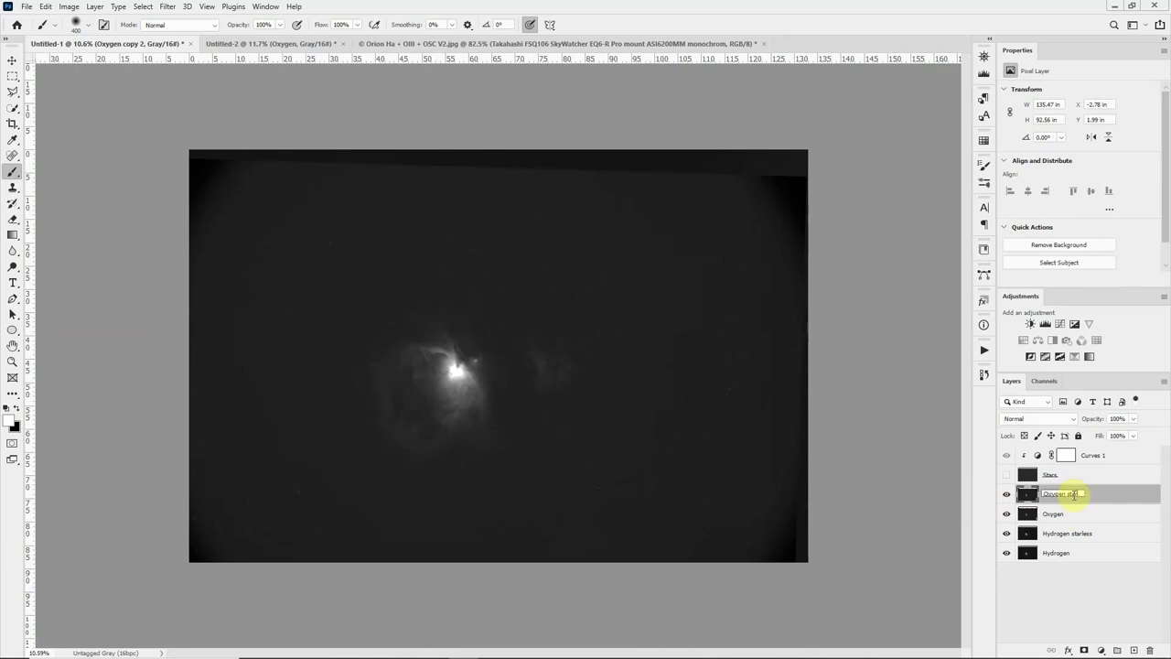
pyautogui.press('Return')
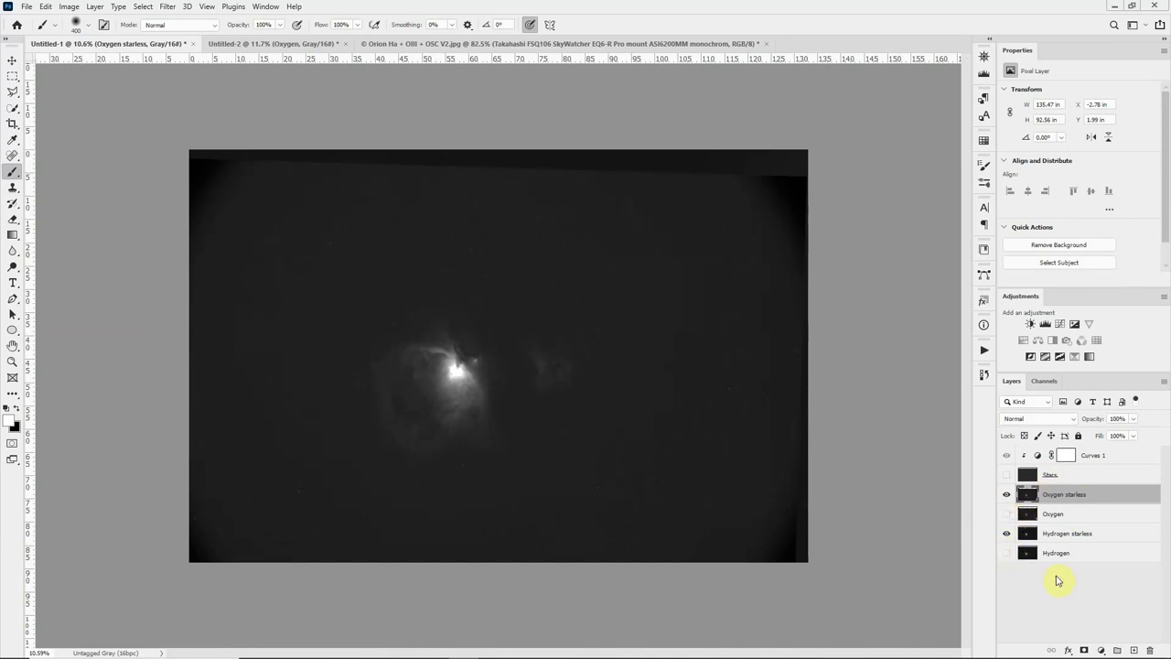
# - Check Hydrogen starless, then toggle the Stars layer on and hide it again
pyautogui.click(1080, 536)
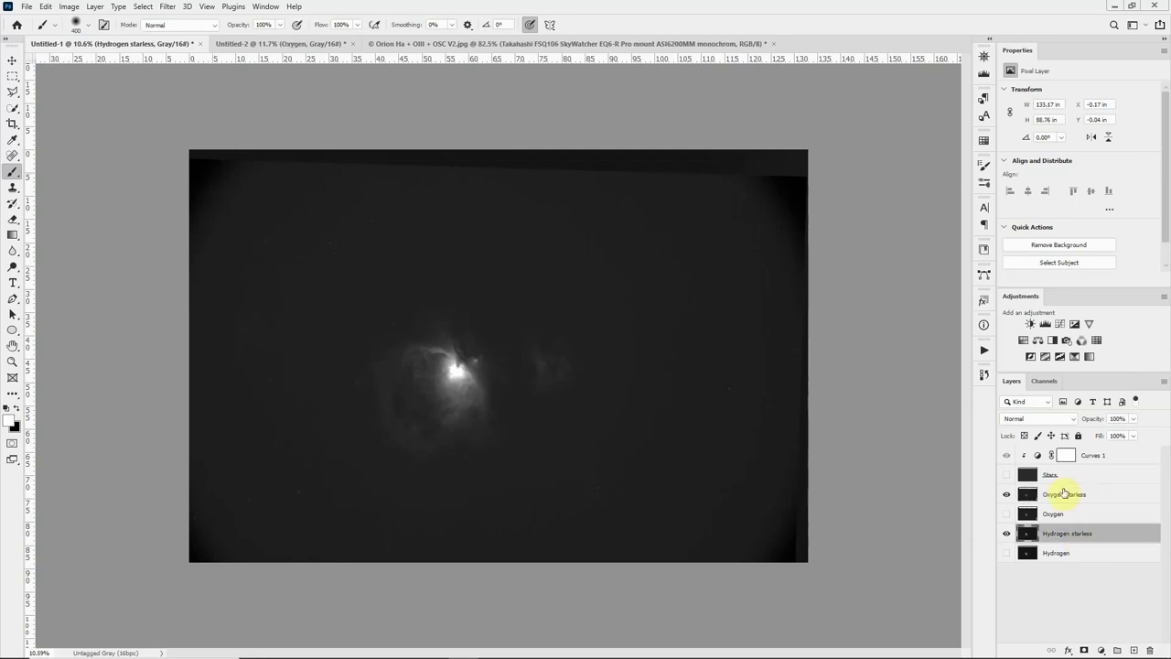
pyautogui.click(1065, 495)
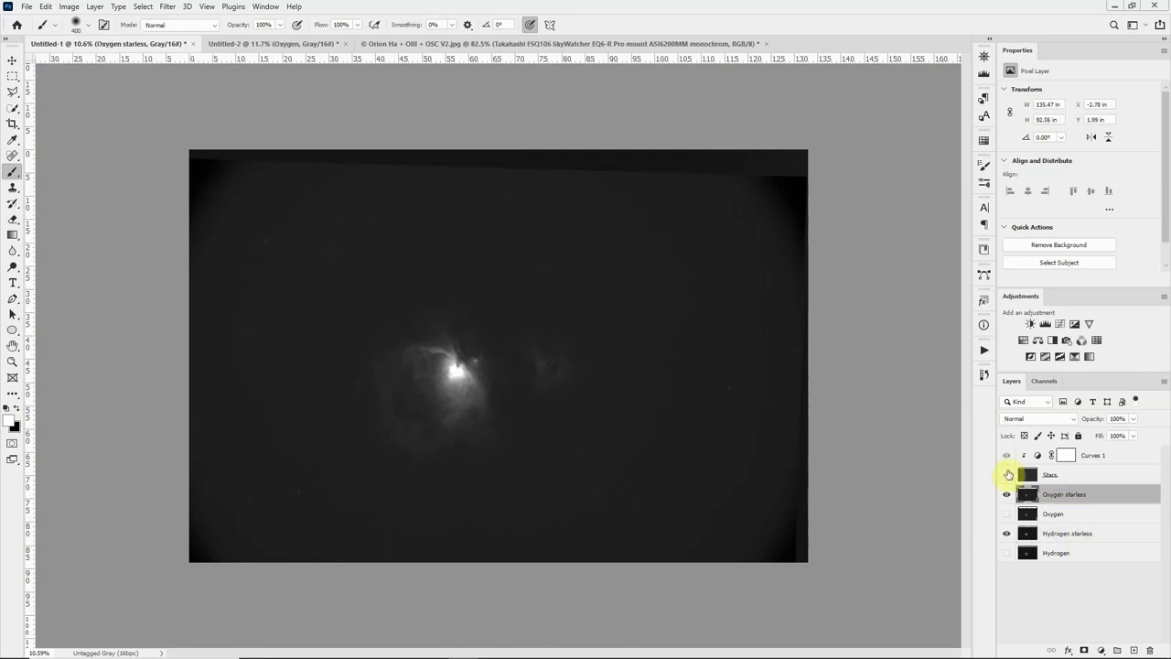
pyautogui.click(1007, 474)
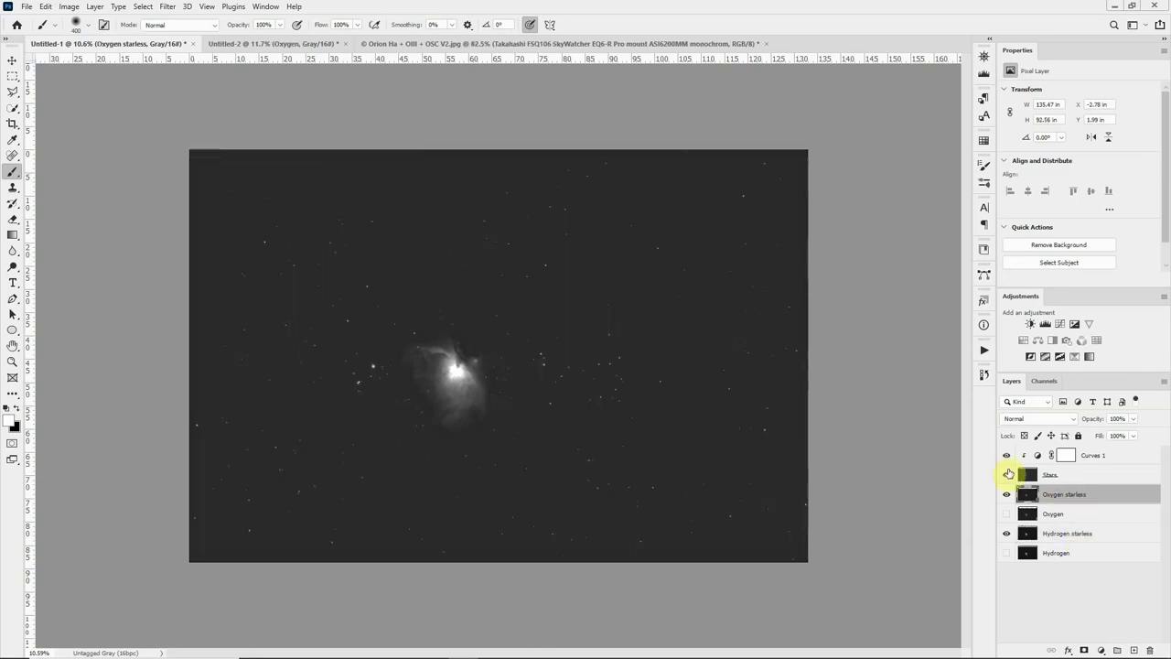
pyautogui.click(1007, 471)
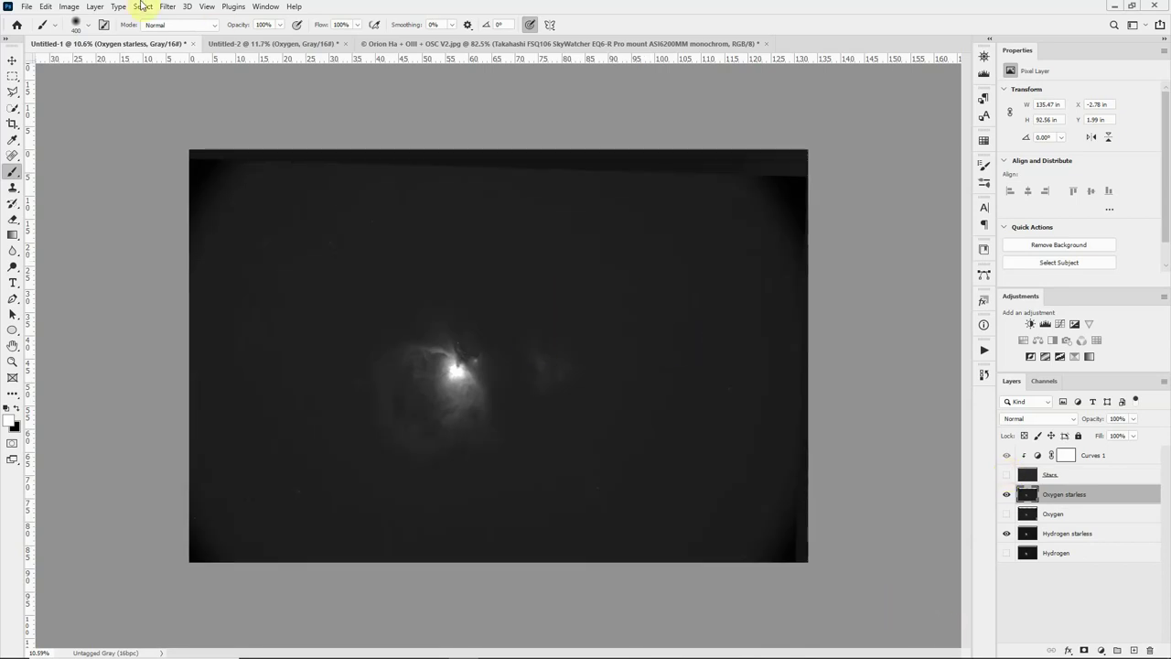
# - Convert the document to RGB Color mode, choosing Don't Merge to keep layers separate
pyautogui.click(72, 7)
pyautogui.moveTo(87, 19)
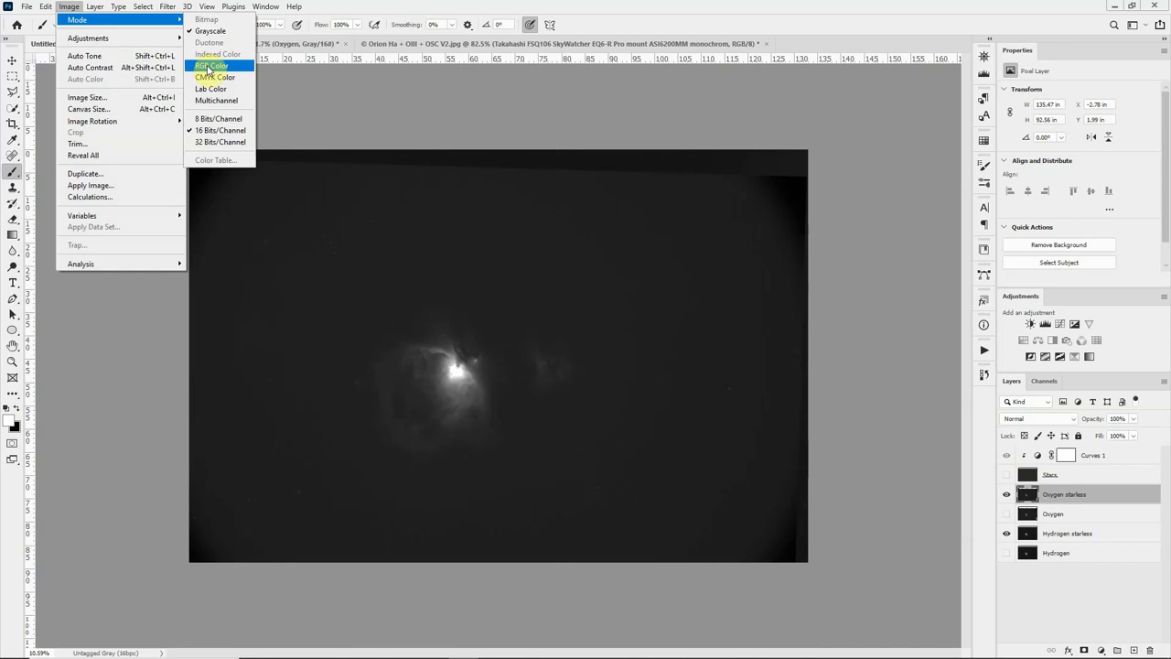
pyautogui.click(209, 67)
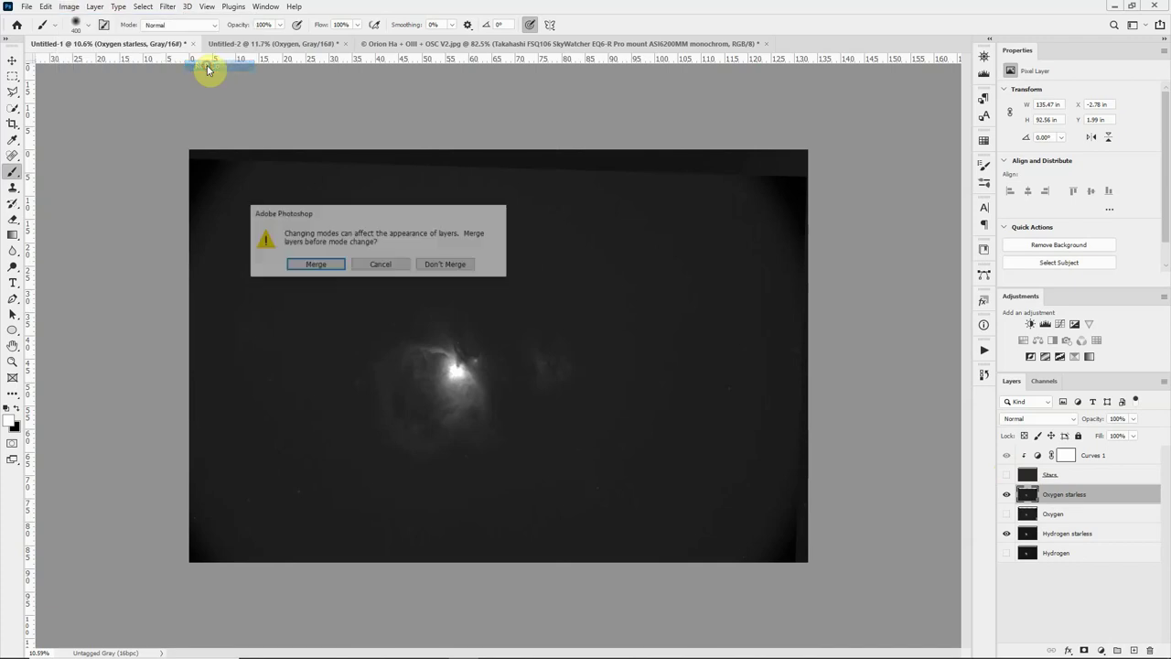
pyautogui.click(446, 264)
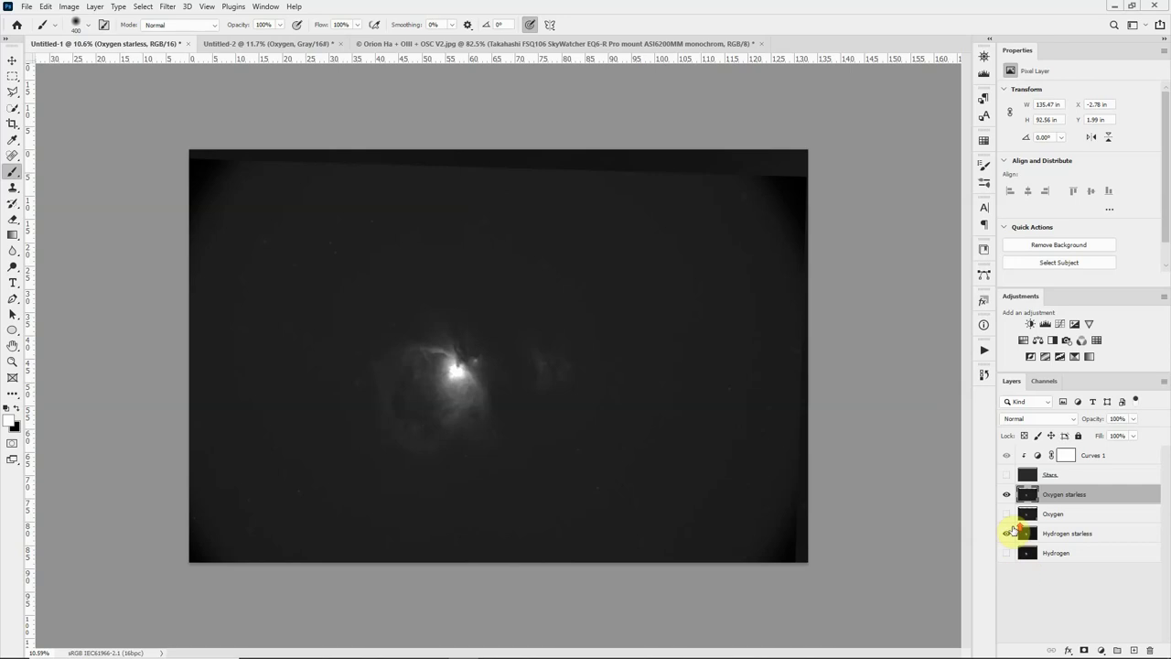
pyautogui.scroll(3, 445, 373)
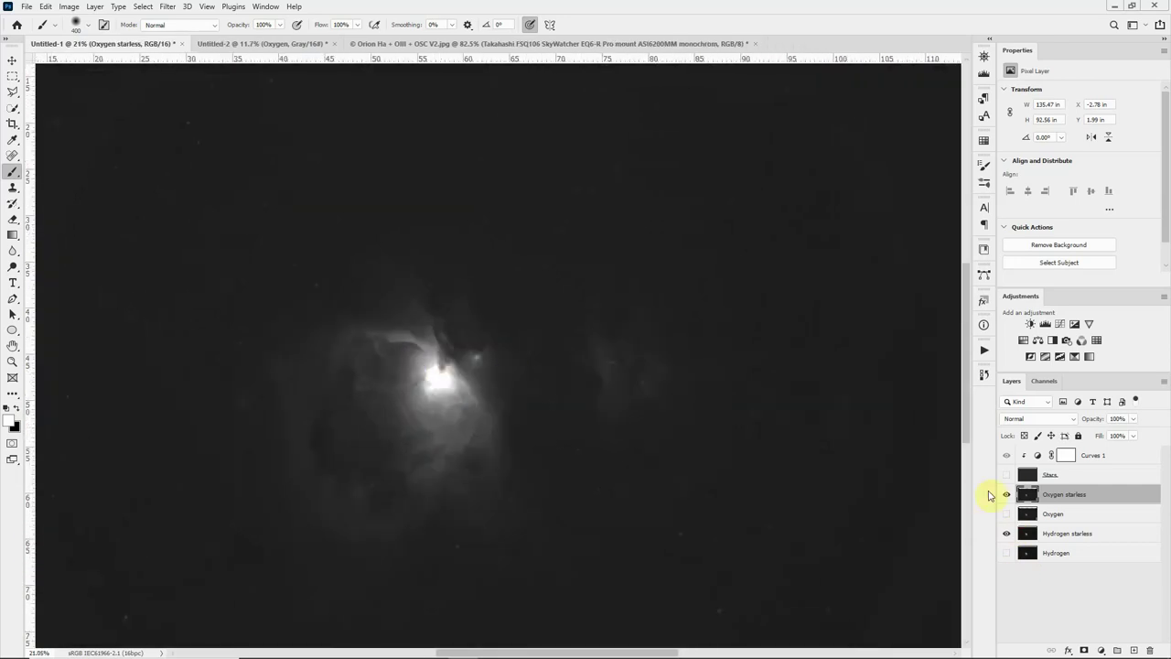
# - Hide Oxygen starless and add a Curves adjustment above Hydrogen starless
pyautogui.click(1007, 495)
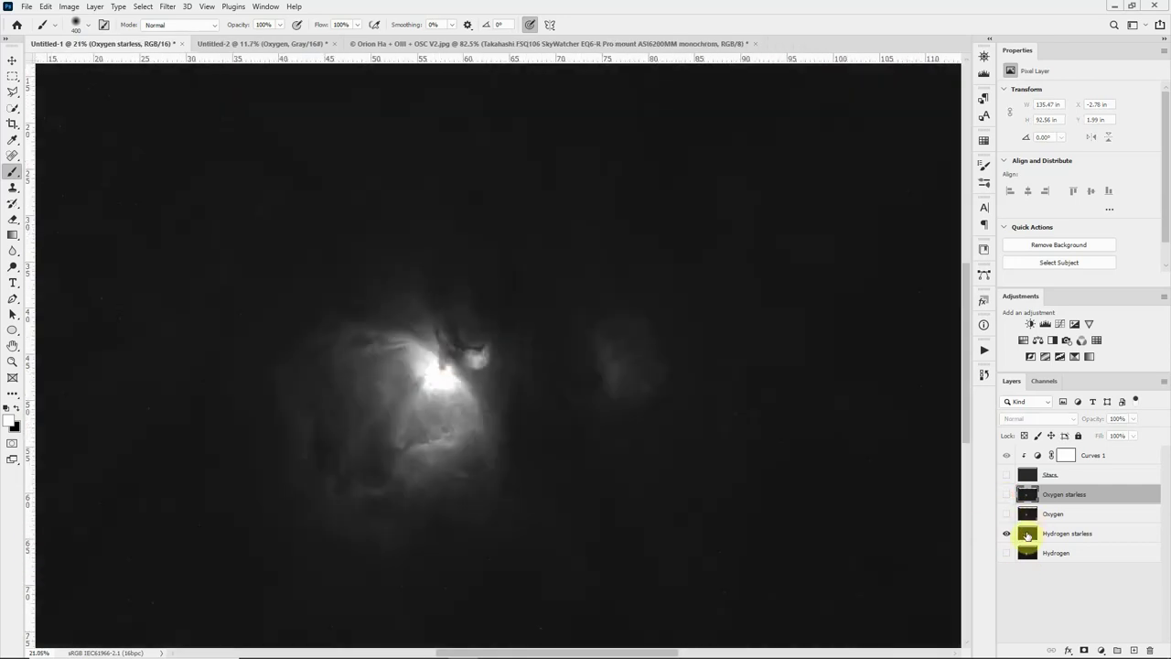
pyautogui.click(1028, 535)
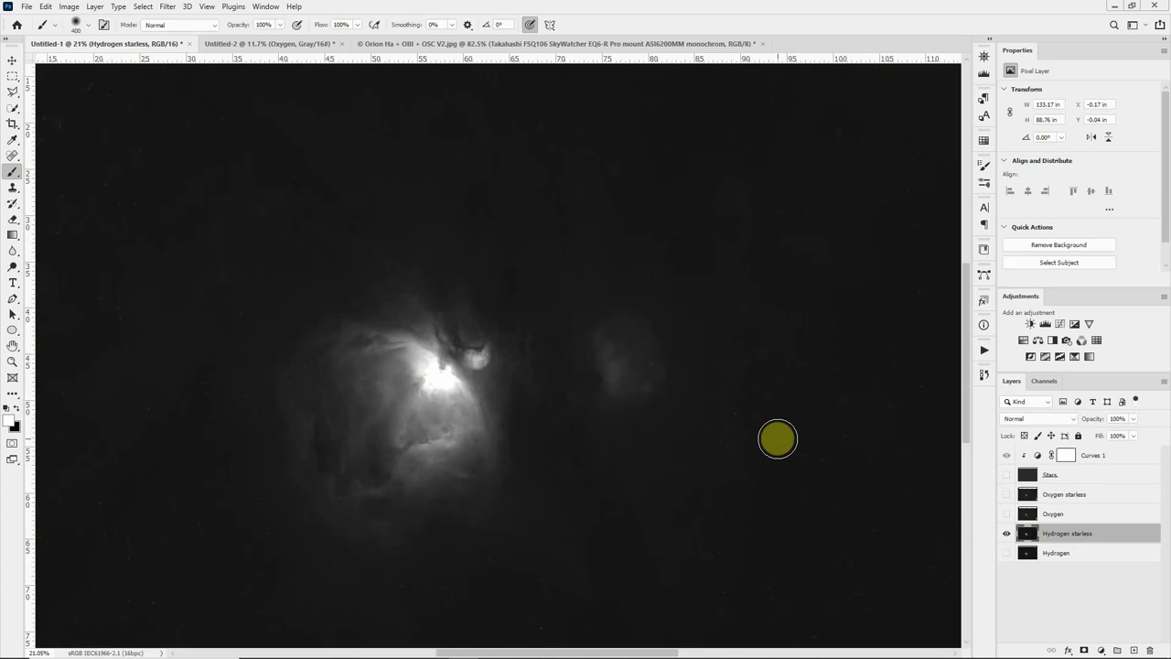
pyautogui.scroll(-2, 777, 439)
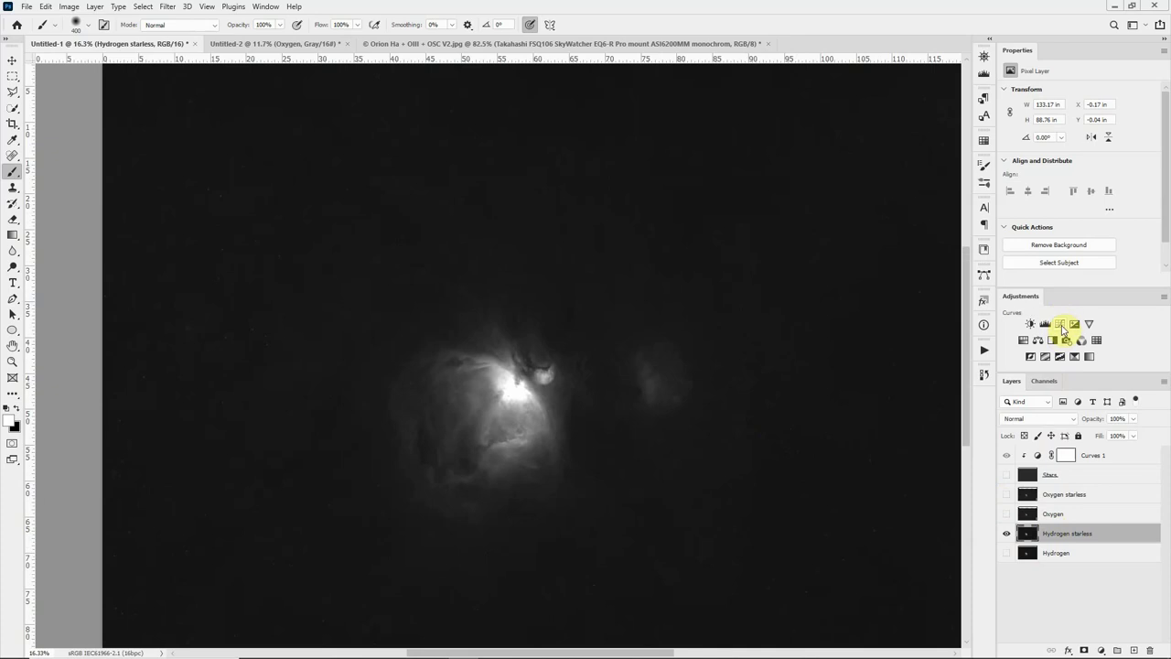
pyautogui.click(1060, 325)
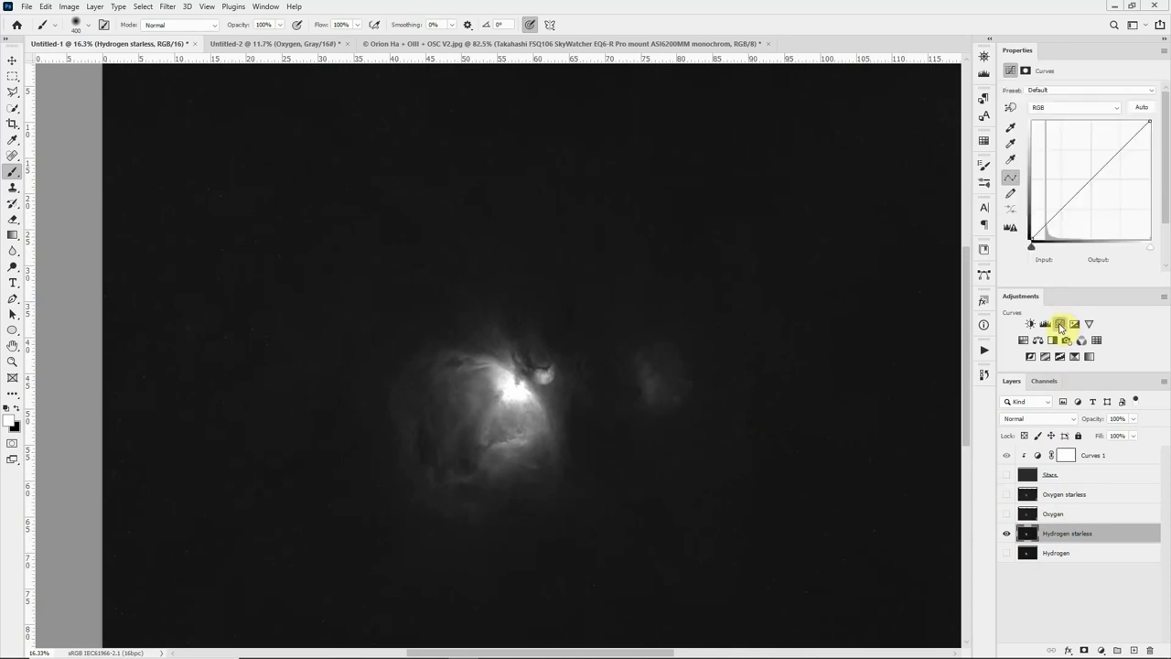
# - Lift the curve's shadows (input 92 to output 140) and ease the highlights, zooming on the core
pyautogui.click(1043, 227)
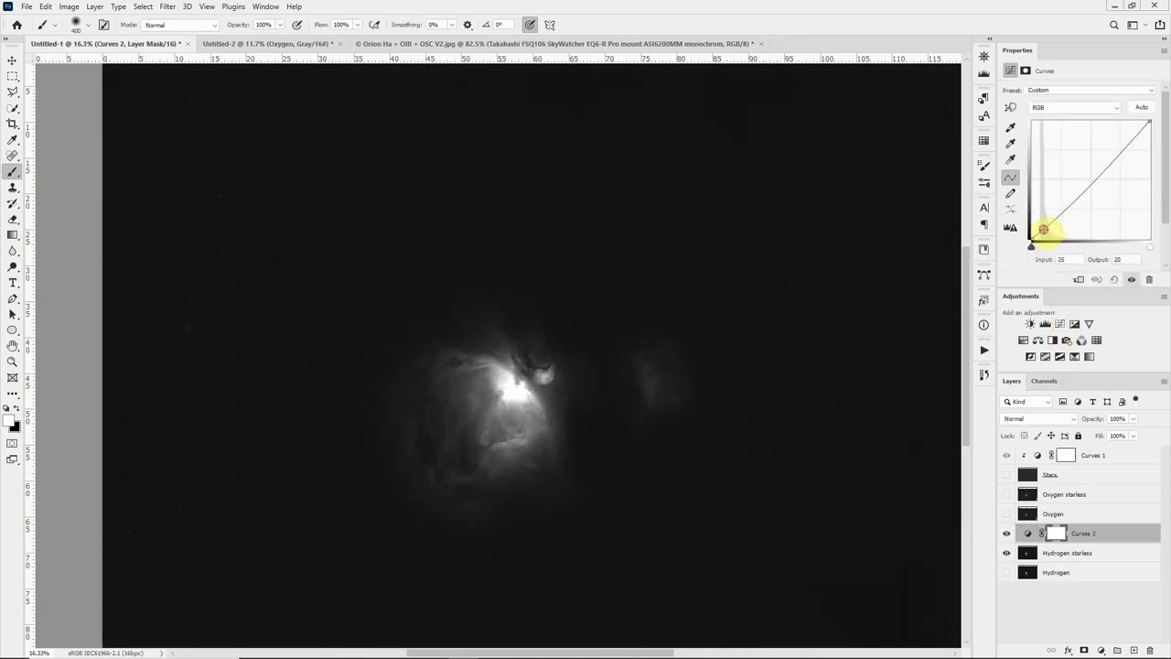
pyautogui.moveTo(1050, 224); pyautogui.dragTo(1047, 219)
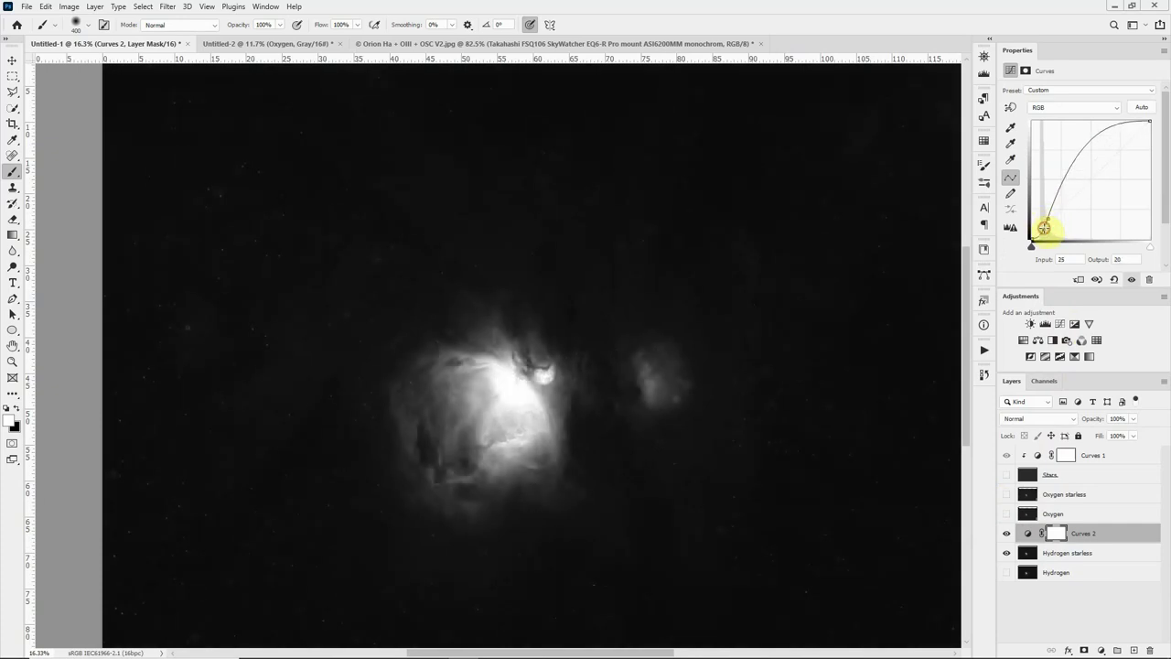
pyautogui.moveTo(1044, 228); pyautogui.dragTo(1049, 216)
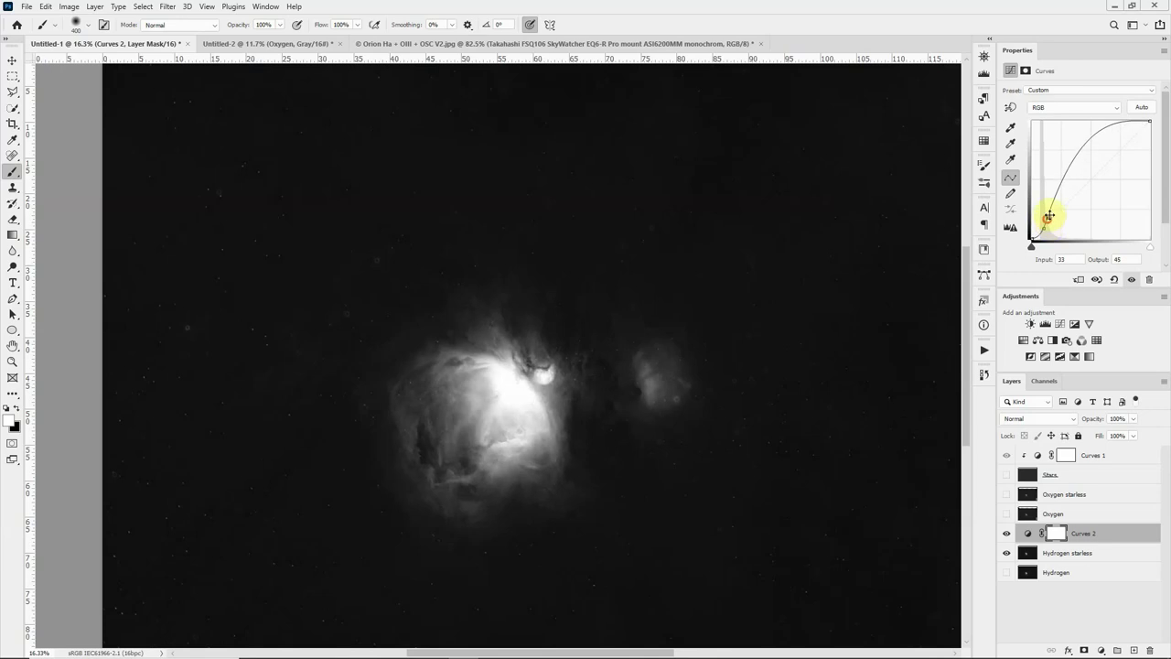
pyautogui.moveTo(1068, 172); pyautogui.dragTo(1074, 174)
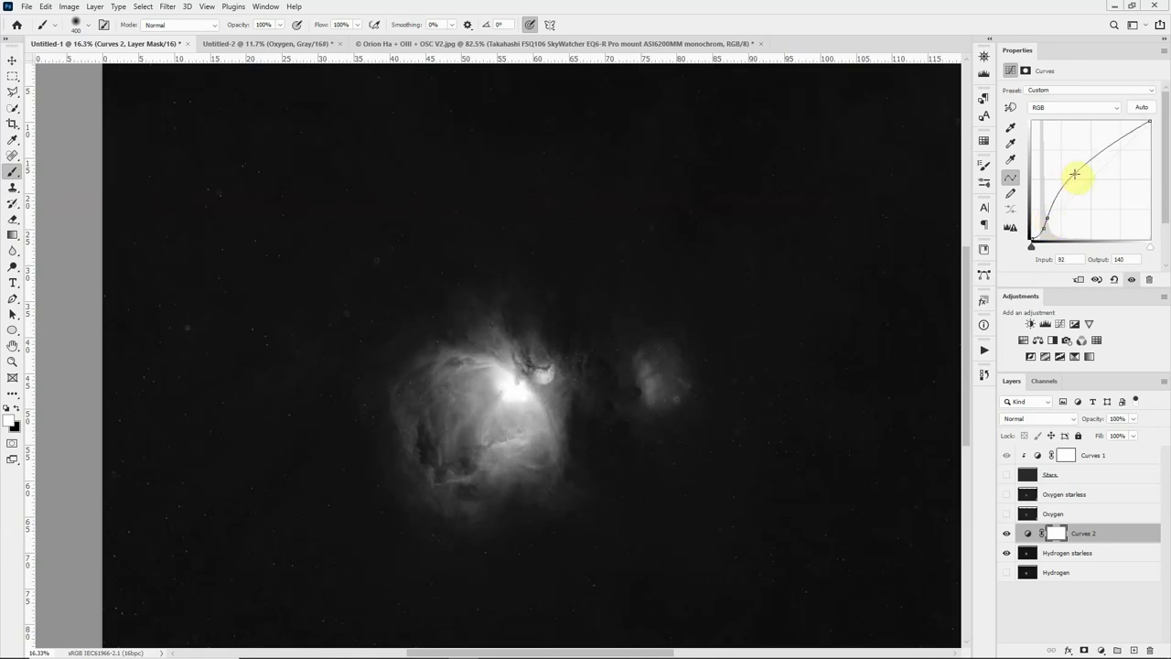
pyautogui.scroll(-2, 802, 392)
pyautogui.click(442, 392)
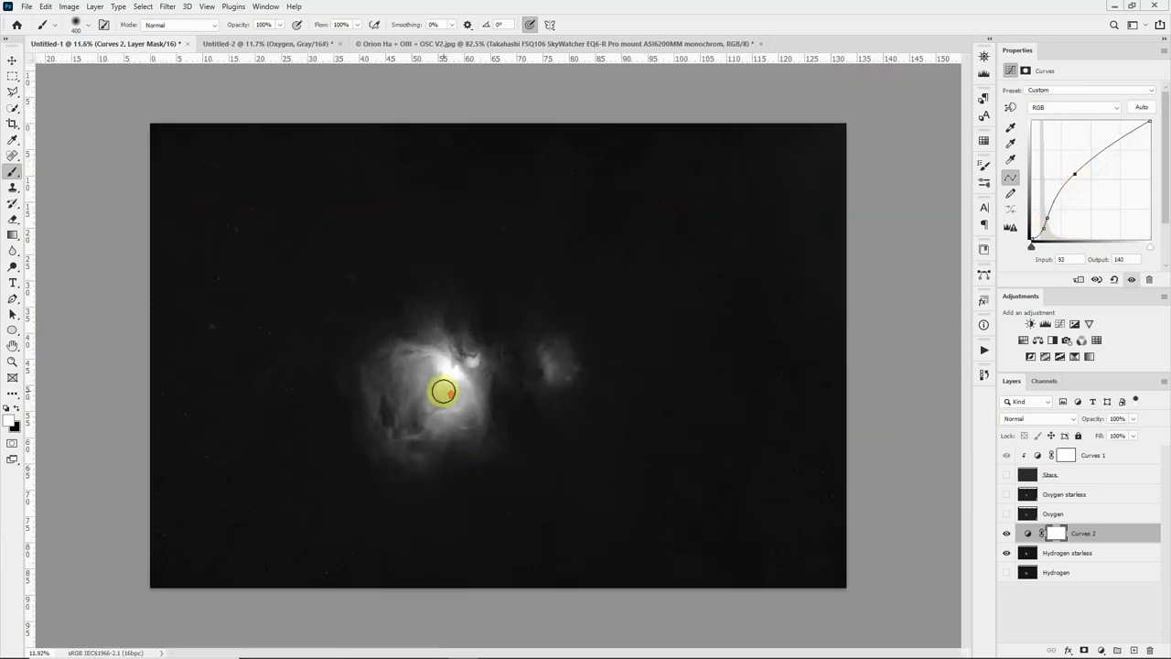
pyautogui.moveTo(442, 392); pyautogui.dragTo(52, 345)
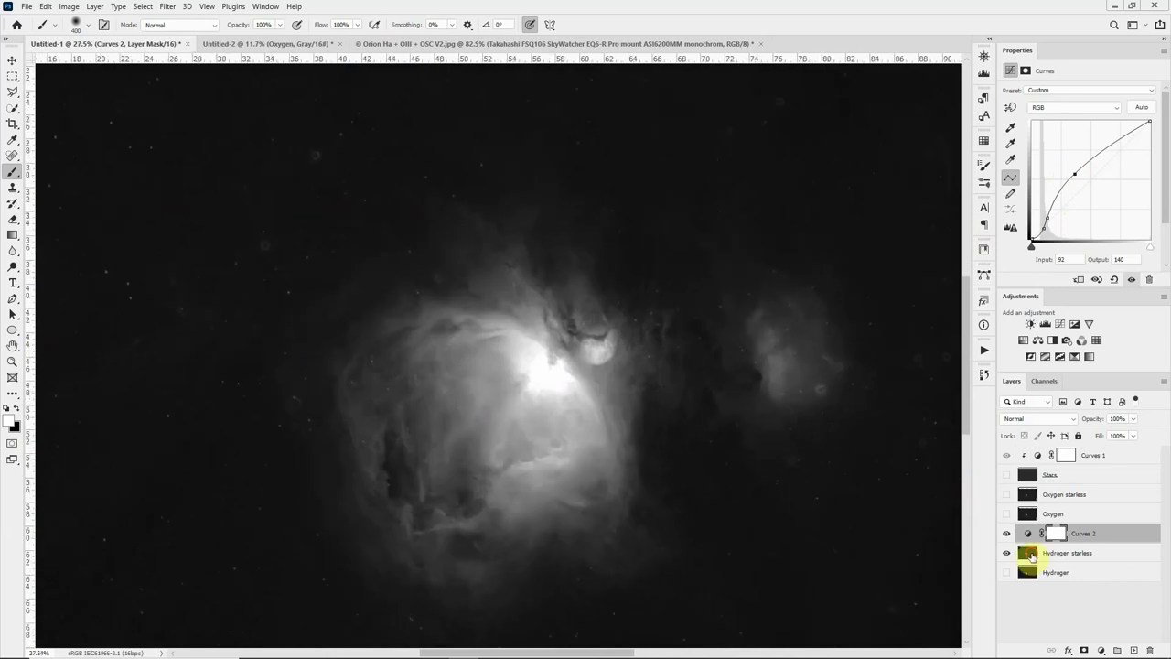
pyautogui.click(1031, 556)
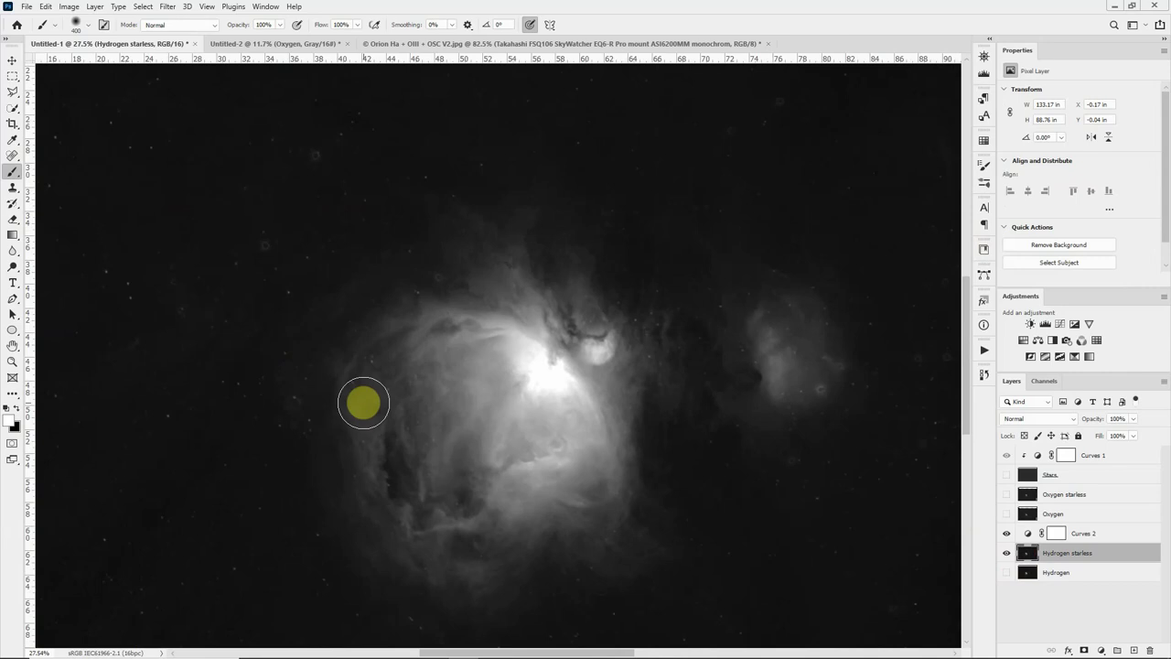
# - Spot-heal six small dark spots and one ring artifact in the Hydrogen starless sky
pyautogui.press('j')
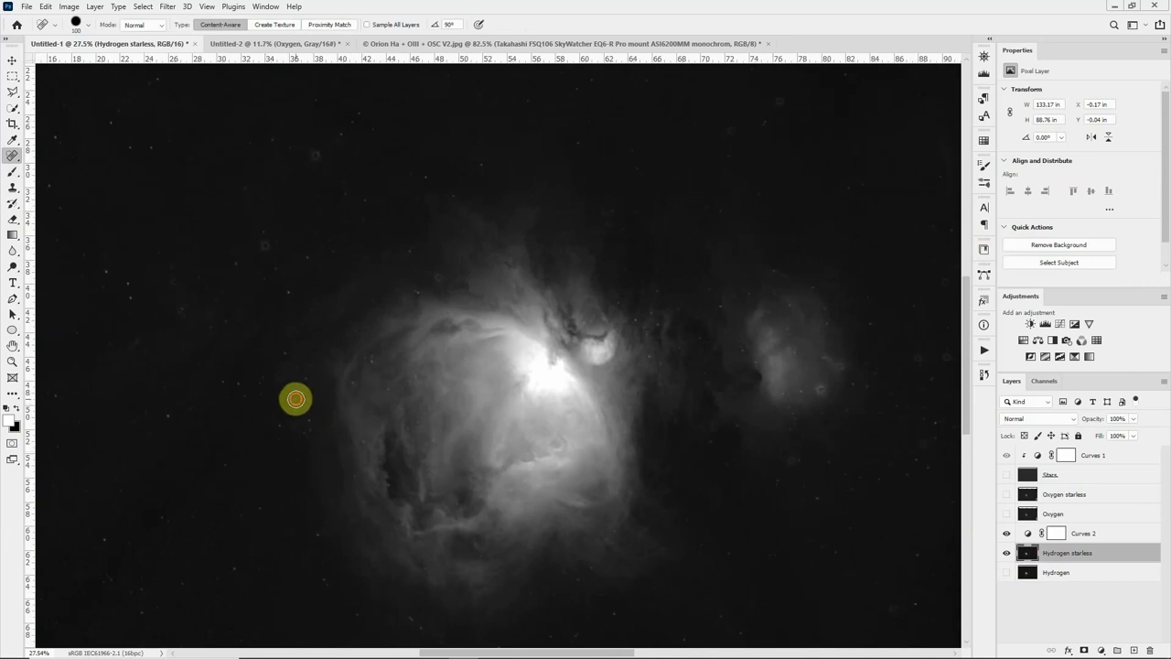
pyautogui.click(225, 384)
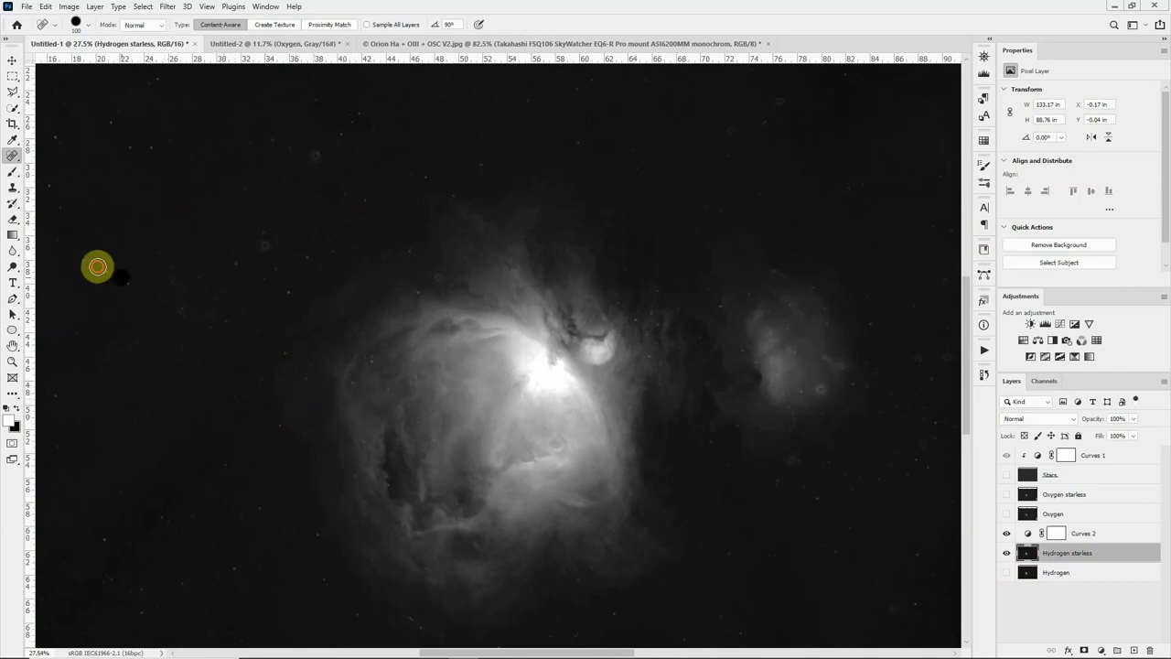
pyautogui.click(257, 226)
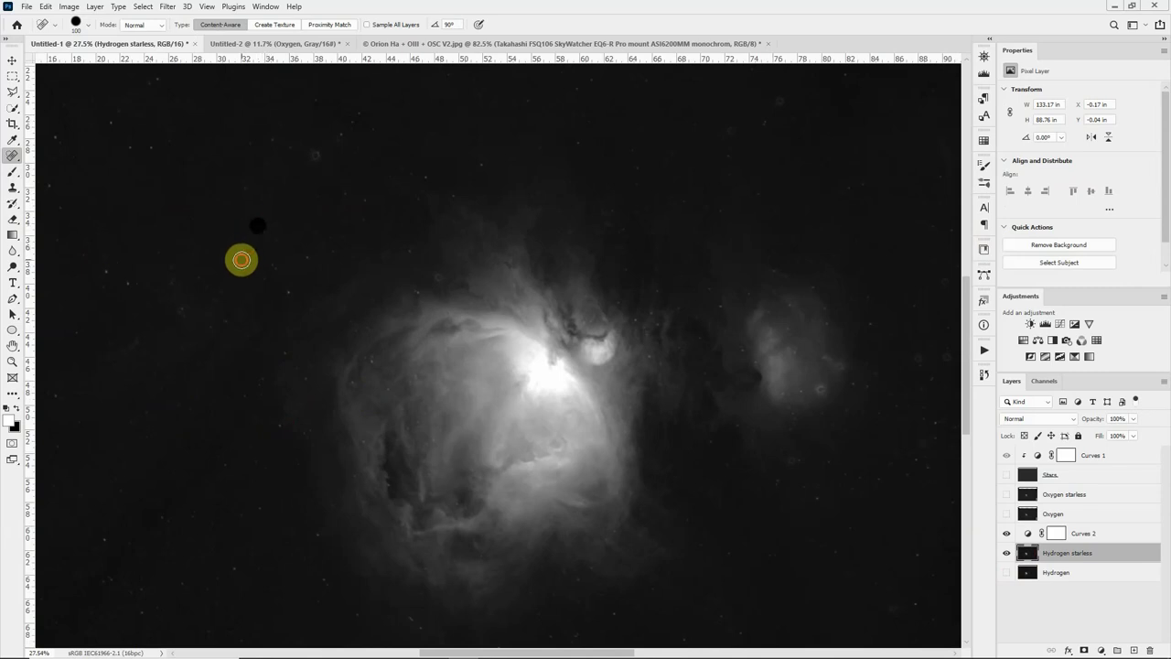
pyautogui.click(312, 153)
pyautogui.click(288, 286)
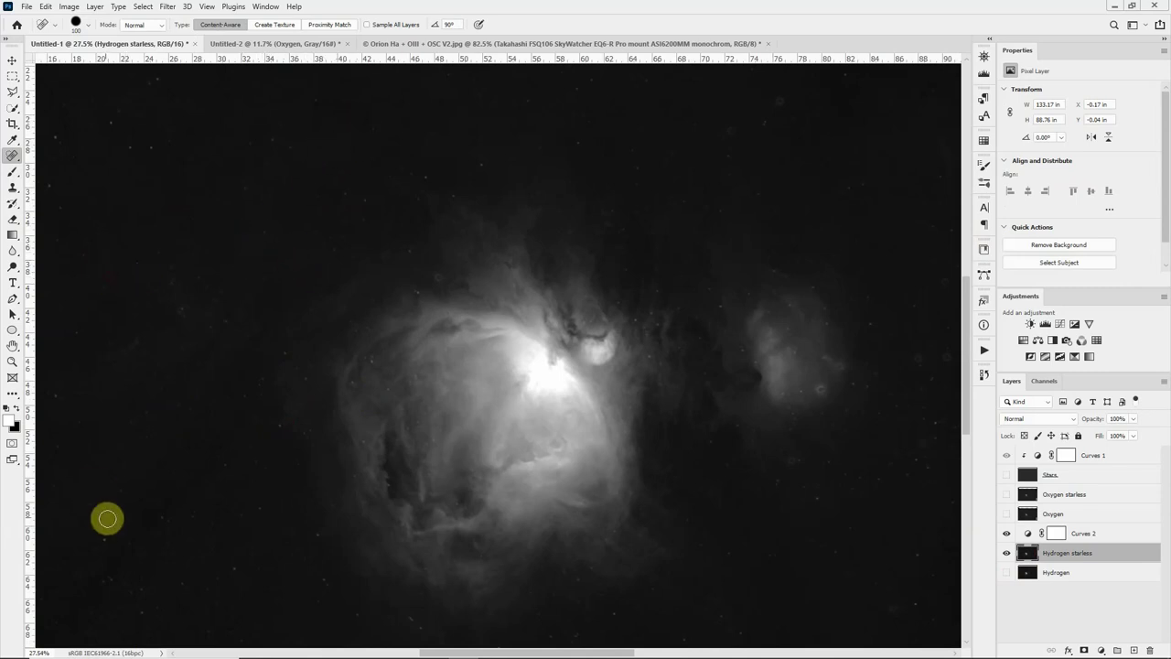
pyautogui.click(243, 565)
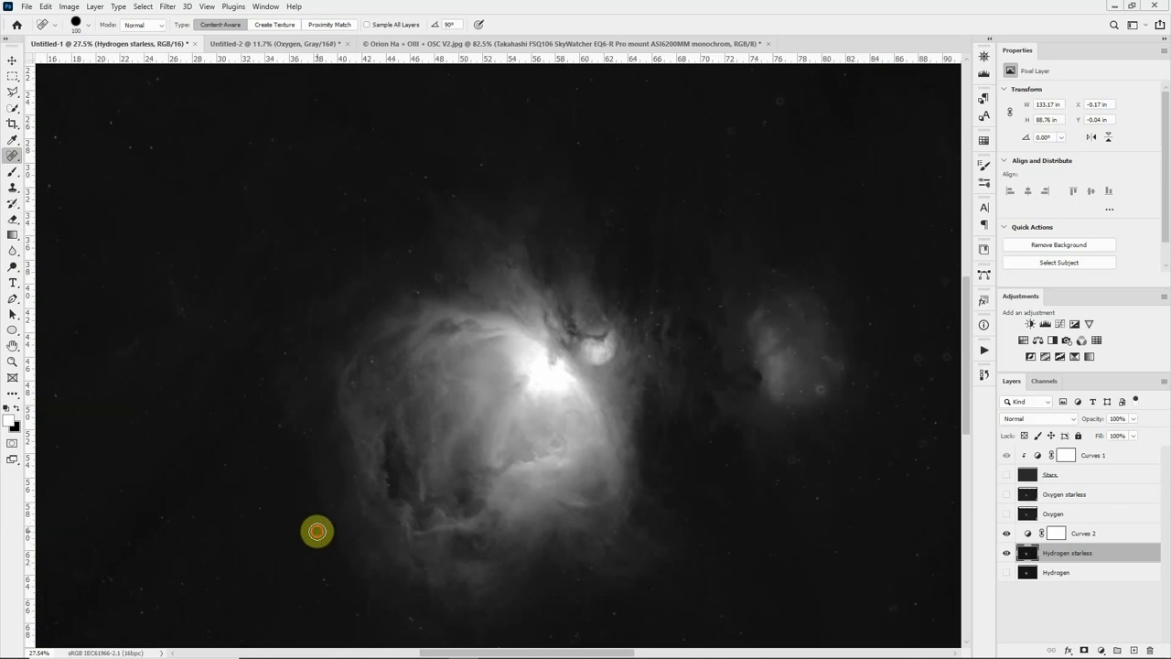
pyautogui.click(400, 610)
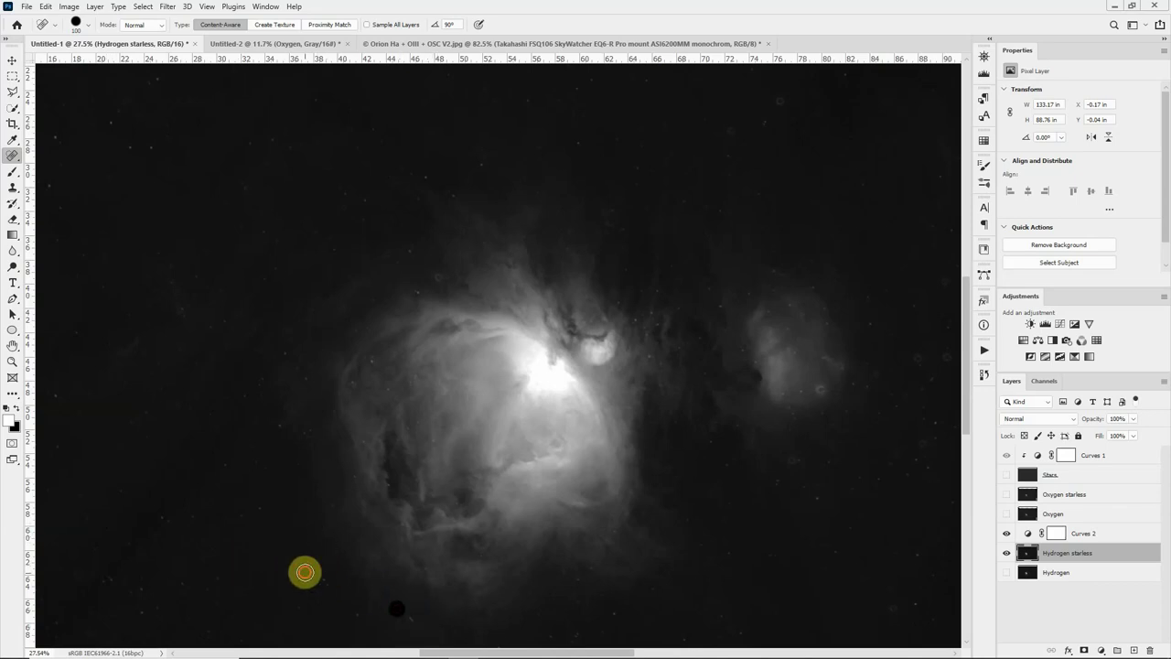
pyautogui.click(818, 387)
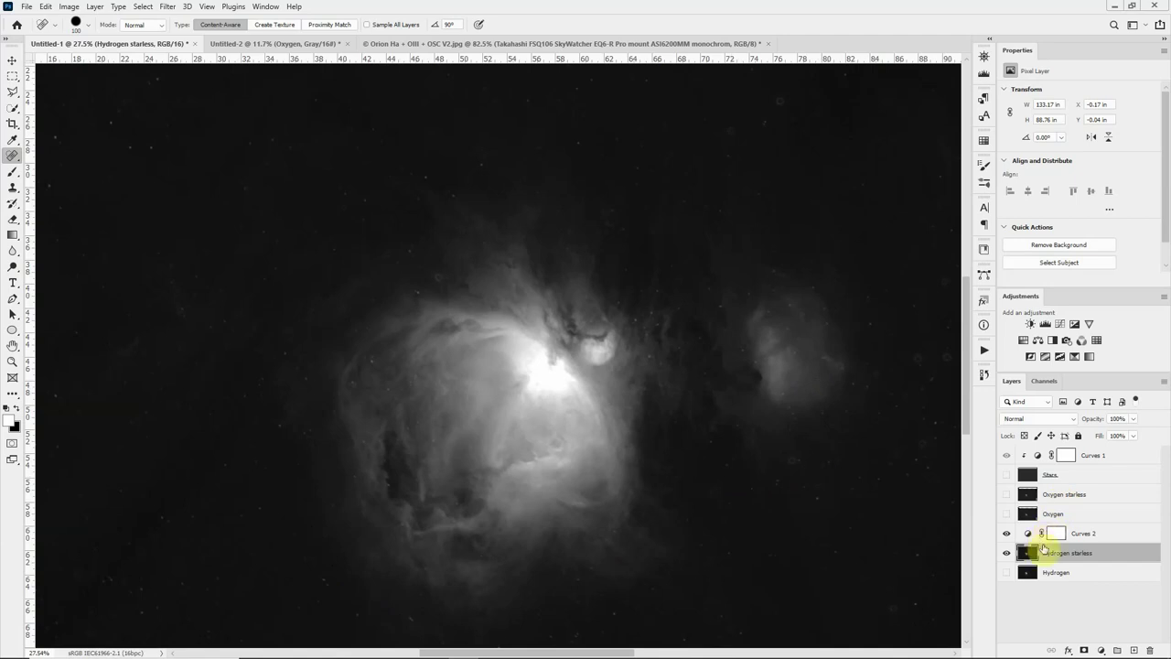
pyautogui.click(1033, 537)
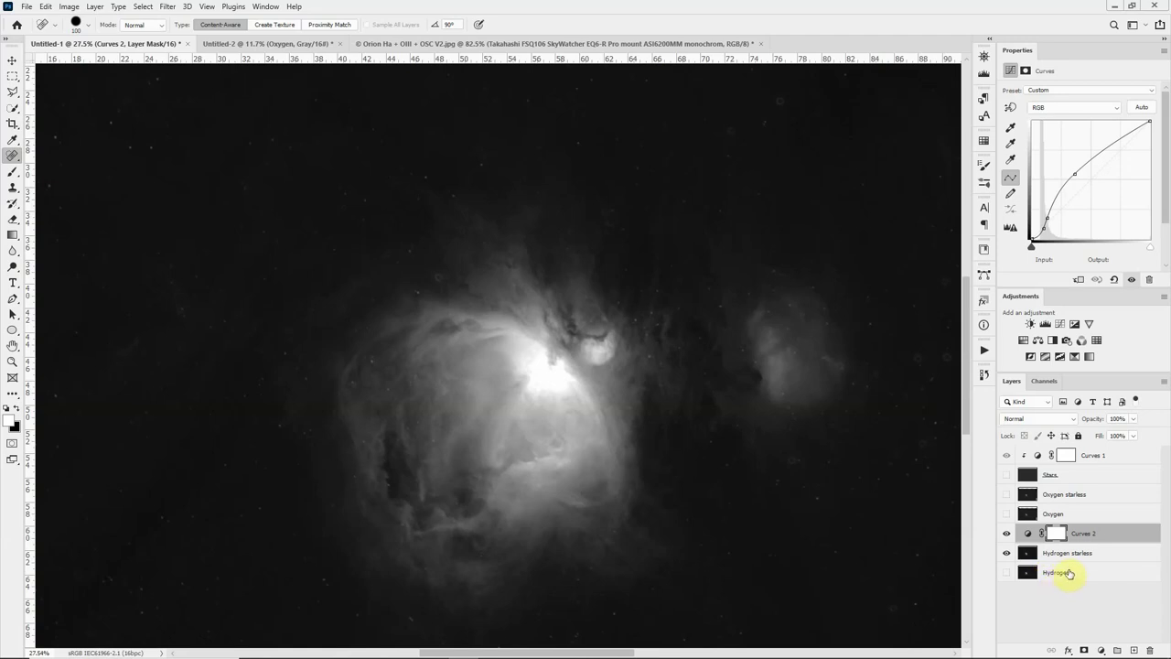
# - Add a Curves 3 adjustment layer directly above Curves 2
pyautogui.click(1063, 326)
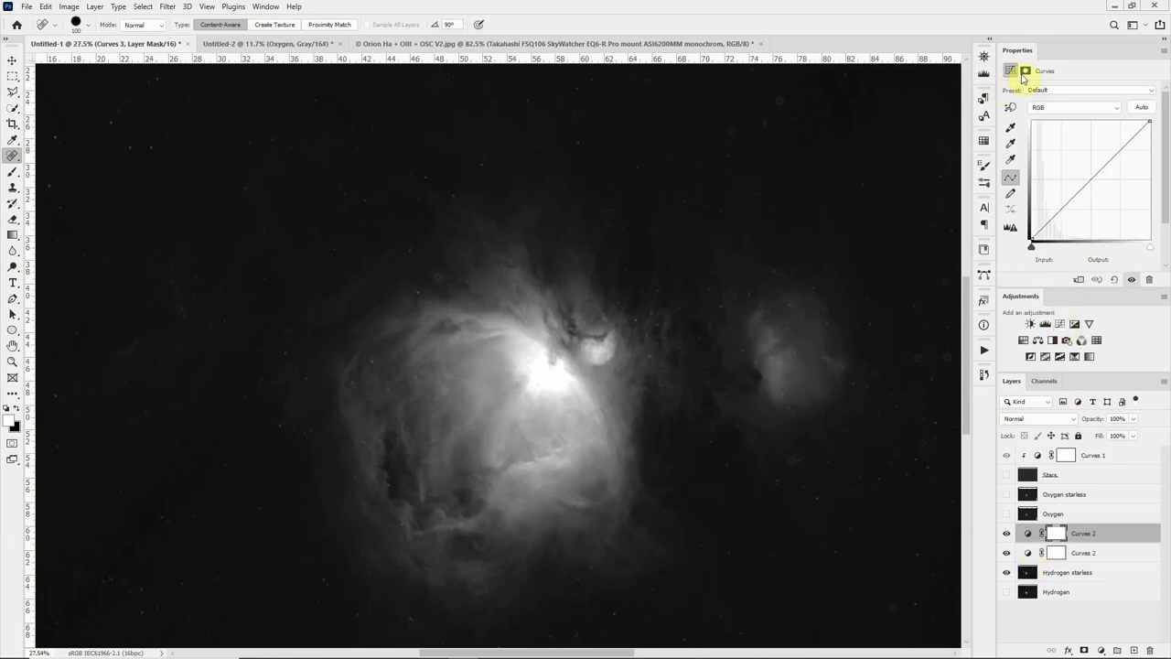
# - In Curves 3, pull the Green highlights down and drop the Blue top point to 0
pyautogui.click(1115, 108)
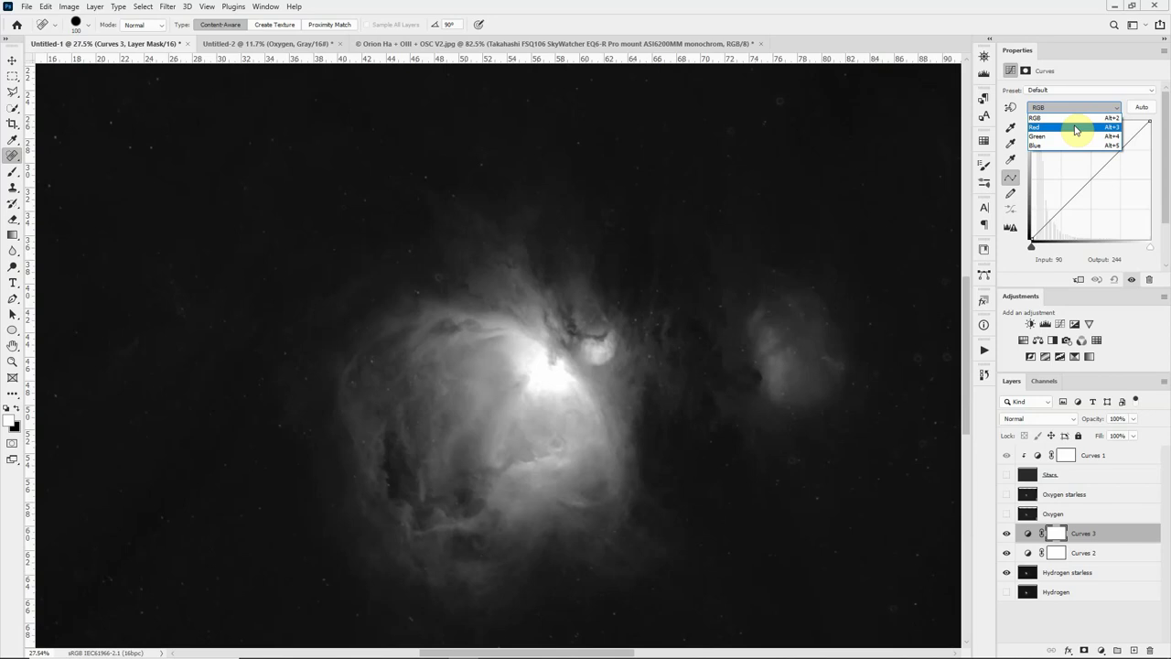
pyautogui.click(1074, 137)
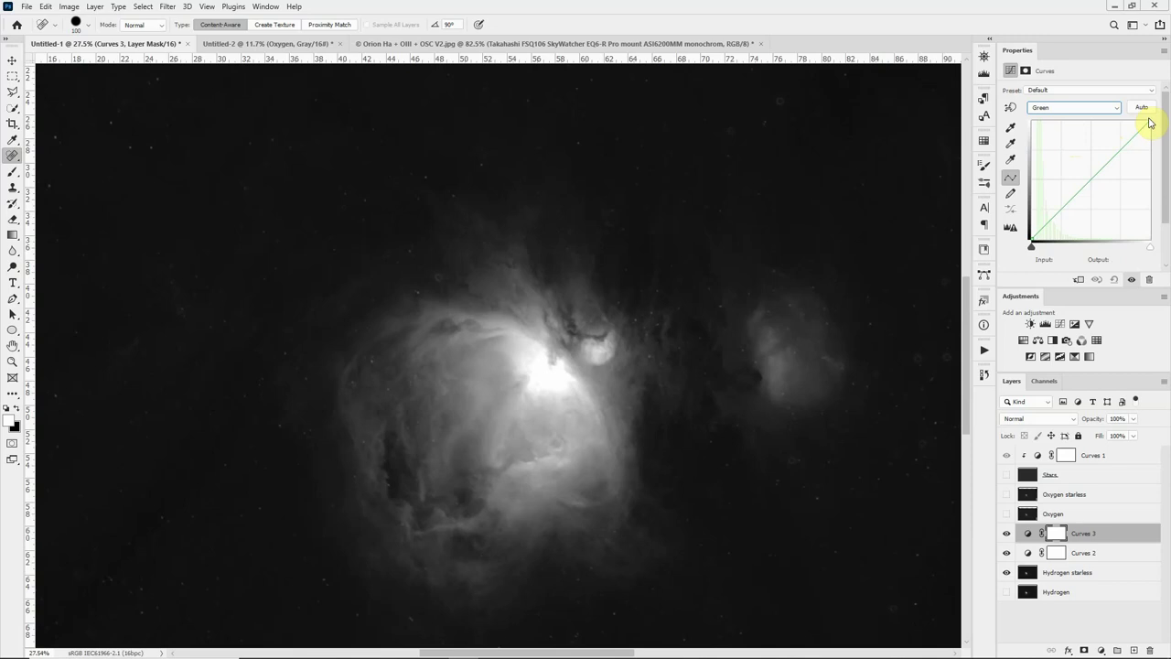
pyautogui.moveTo(1150, 120); pyautogui.dragTo(1167, 252)
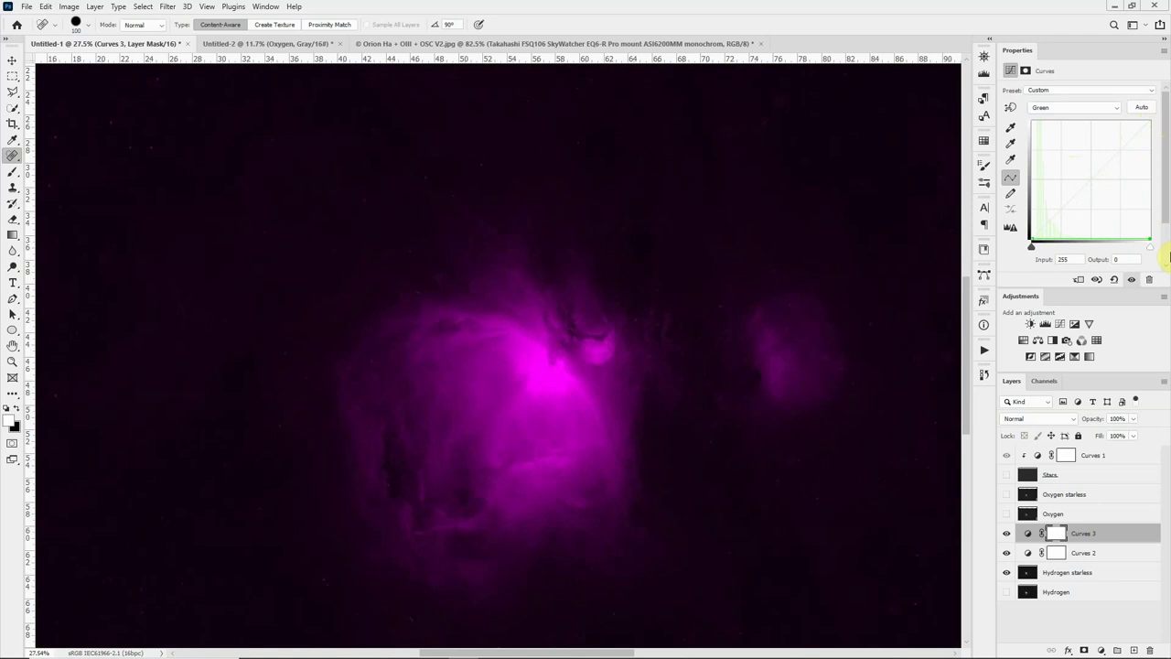
pyautogui.click(1108, 109)
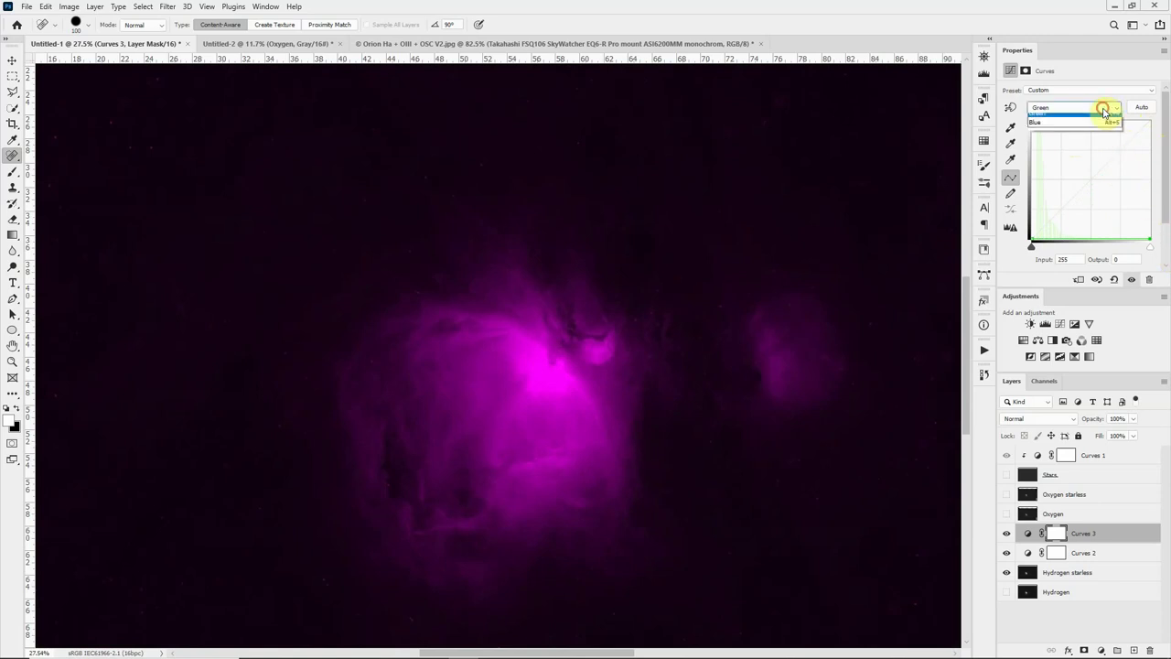
pyautogui.click(1077, 145)
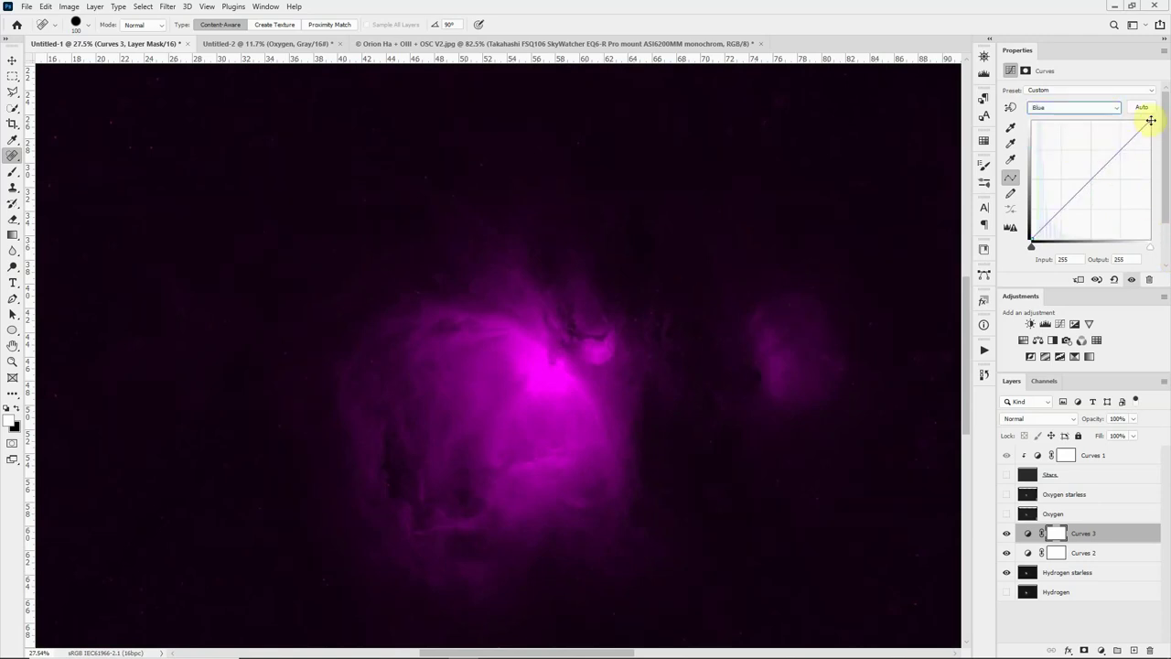
pyautogui.moveTo(1150, 120); pyautogui.dragTo(1167, 265)
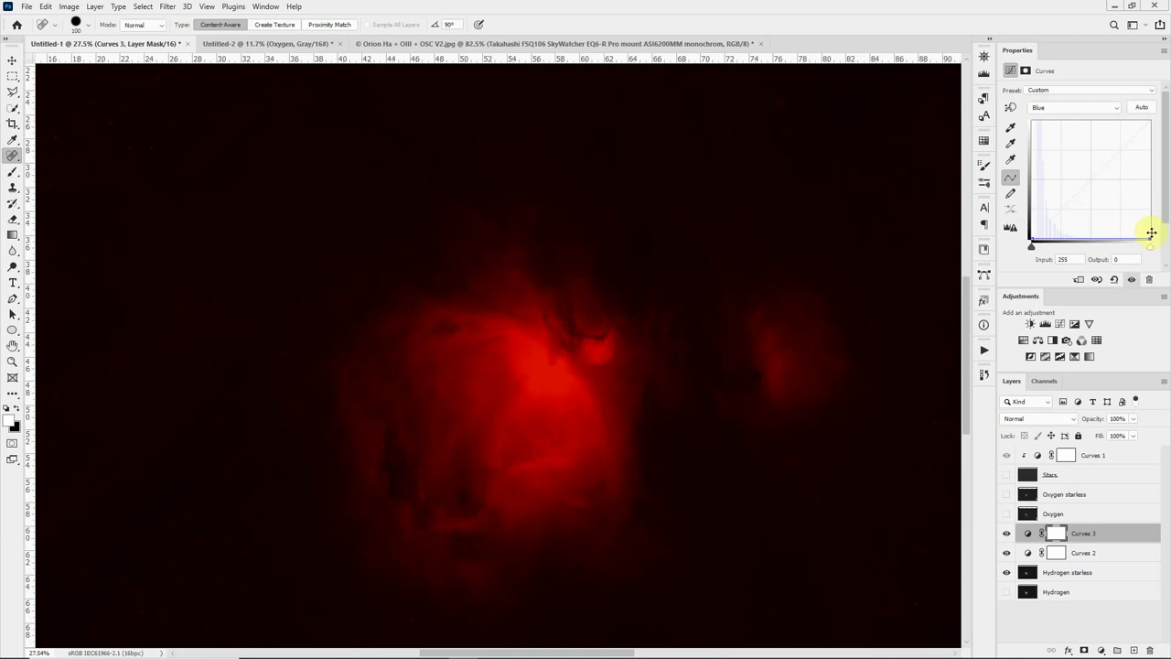
pyautogui.moveTo(1150, 239); pyautogui.dragTo(1166, 261)
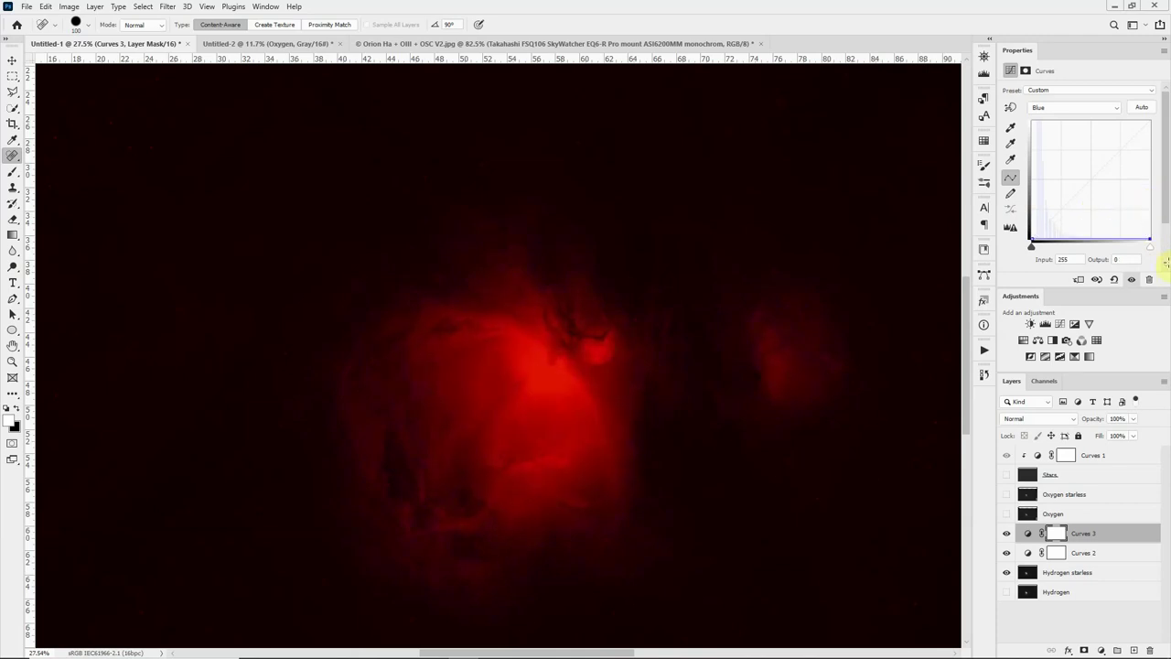
# - Raise the Green channel's top point back up to output 53 for a red-orange tint
pyautogui.click(1098, 108)
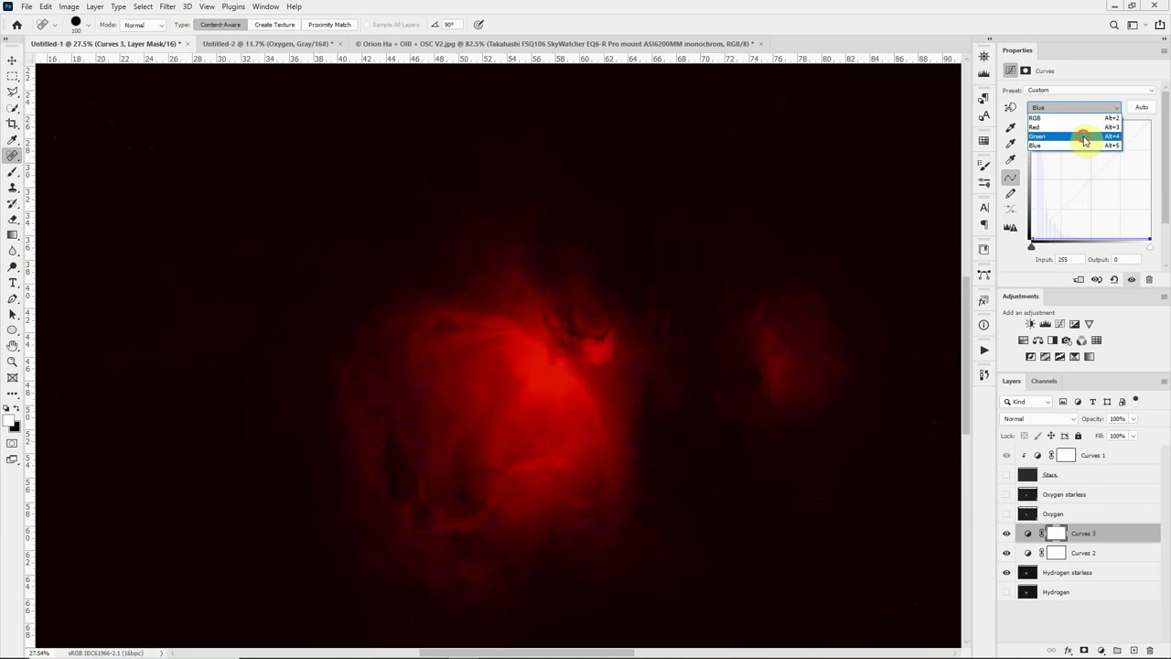
pyautogui.click(1084, 137)
pyautogui.moveTo(1151, 238); pyautogui.dragTo(1156, 213)
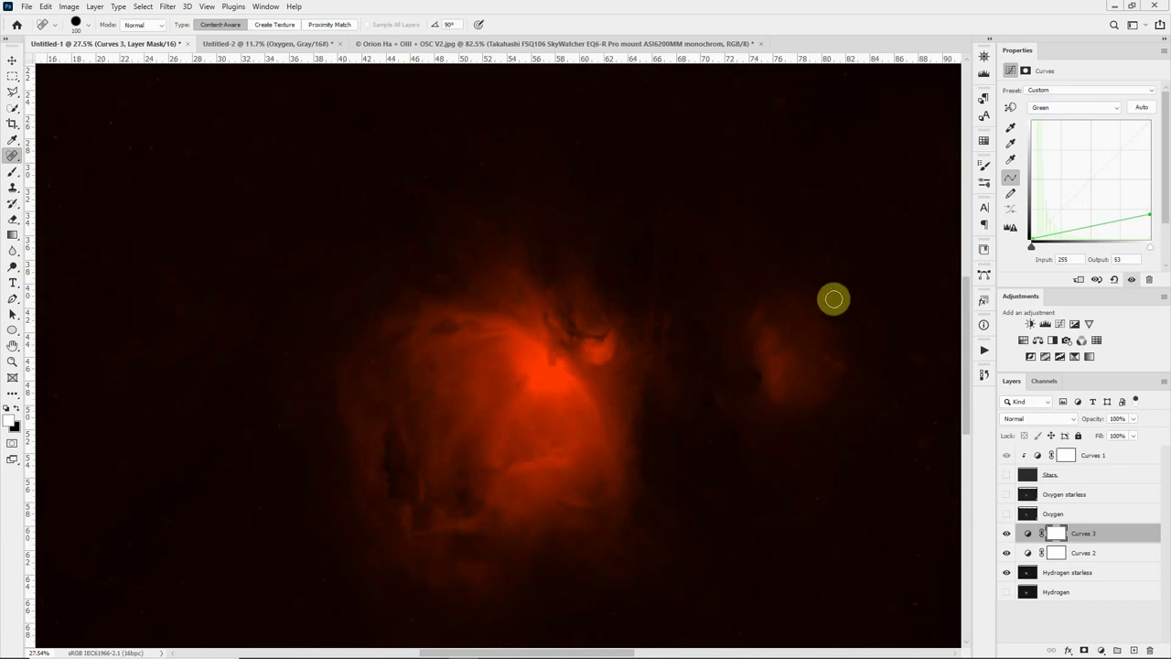
pyautogui.scroll(-5, 811, 282)
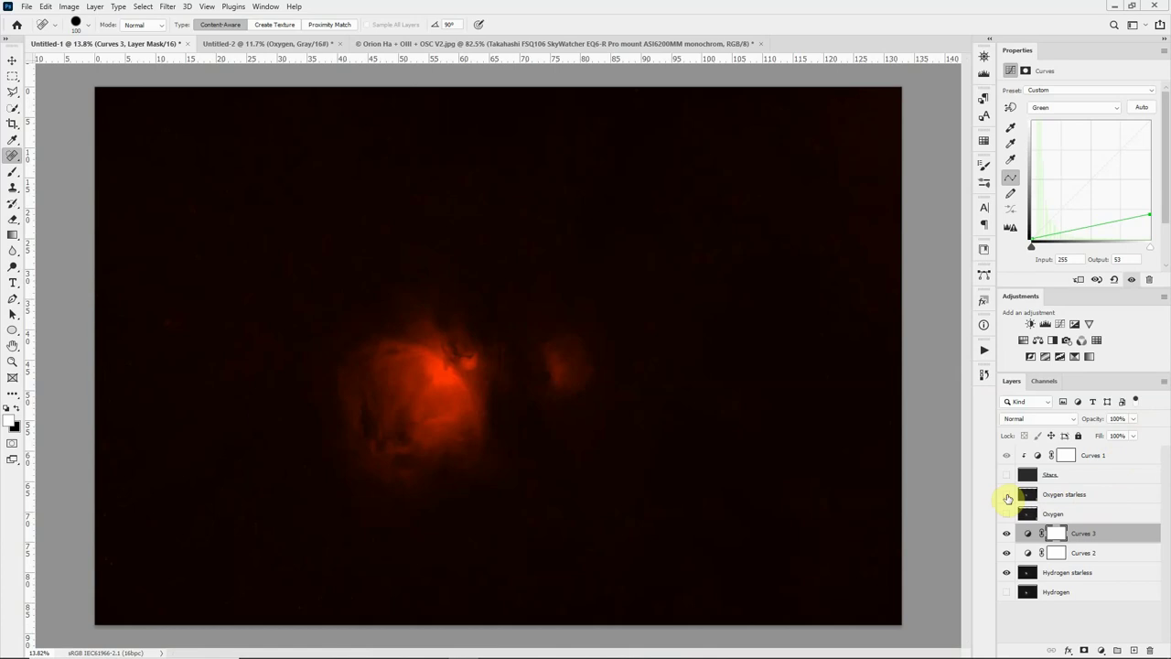
# - Show Oxygen starless, add a Curves 4 clipped to it, and lift input 36 to 46
pyautogui.click(1007, 495)
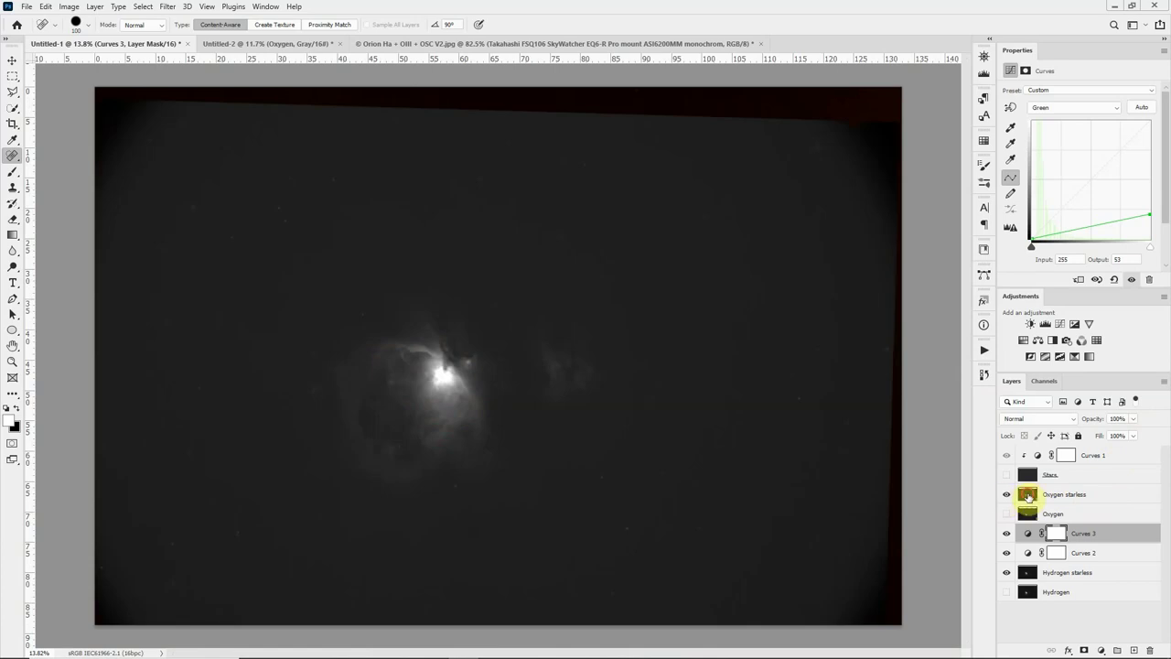
pyautogui.click(1028, 495)
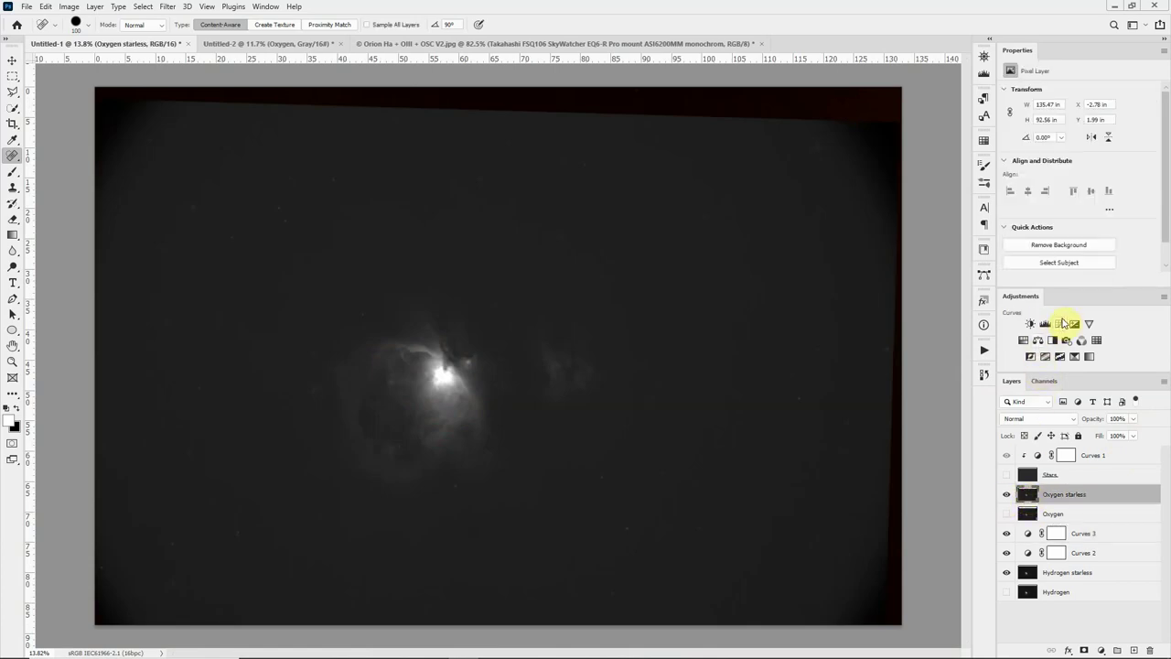
pyautogui.click(1063, 324)
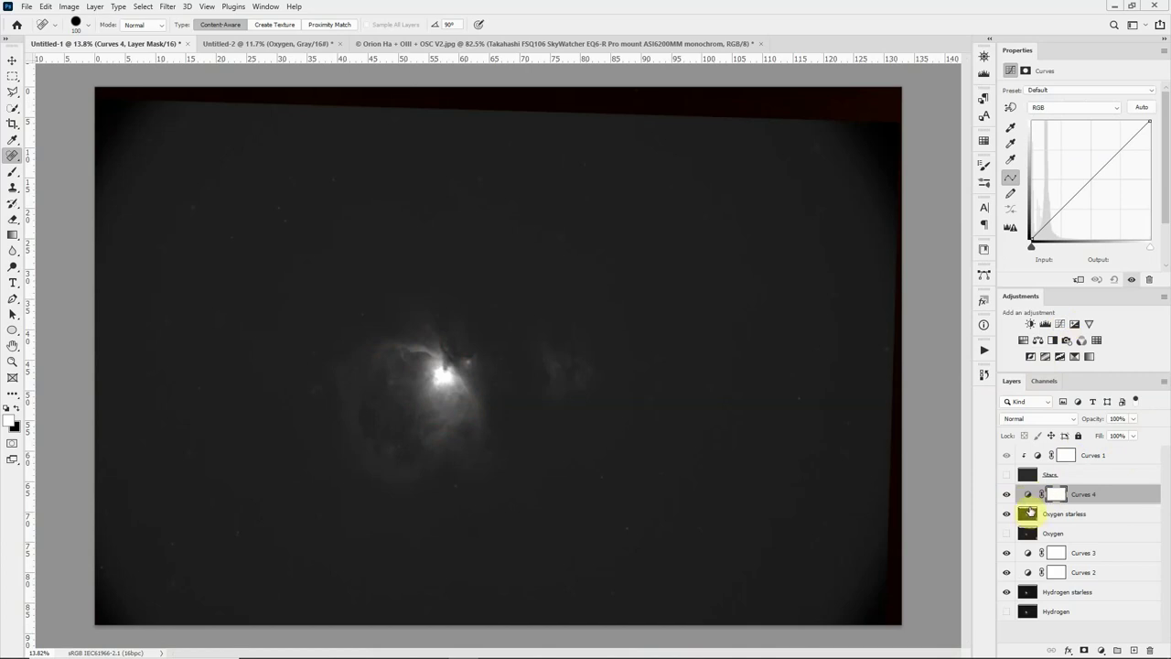
pyautogui.click(1078, 280)
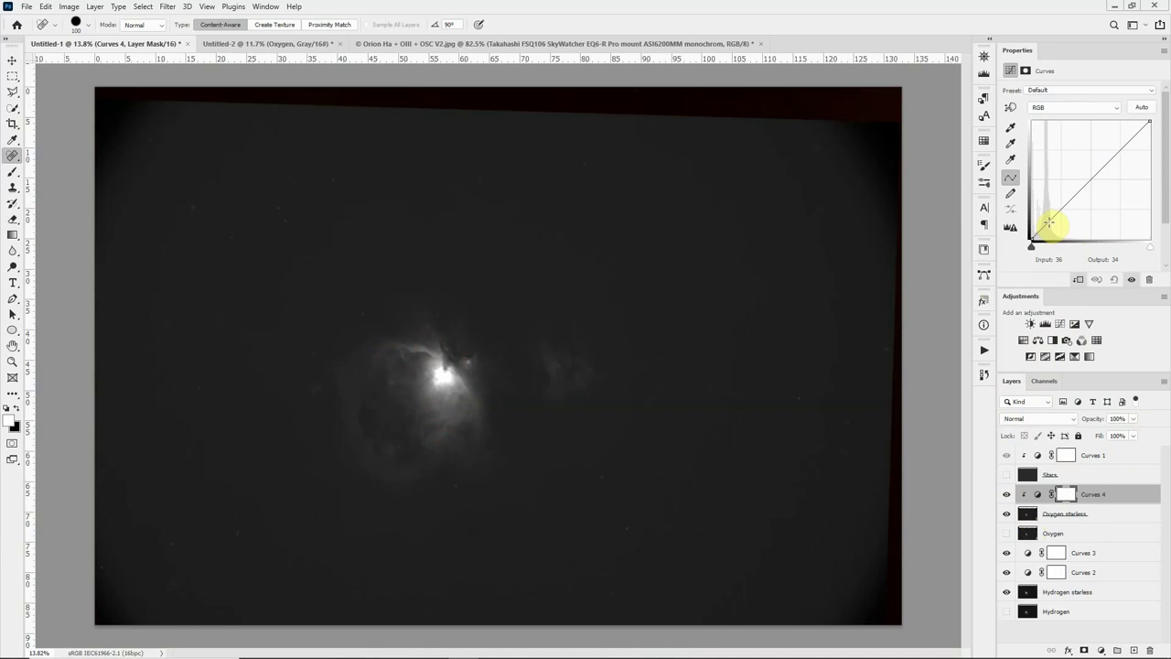
pyautogui.moveTo(1049, 222); pyautogui.dragTo(1047, 218)
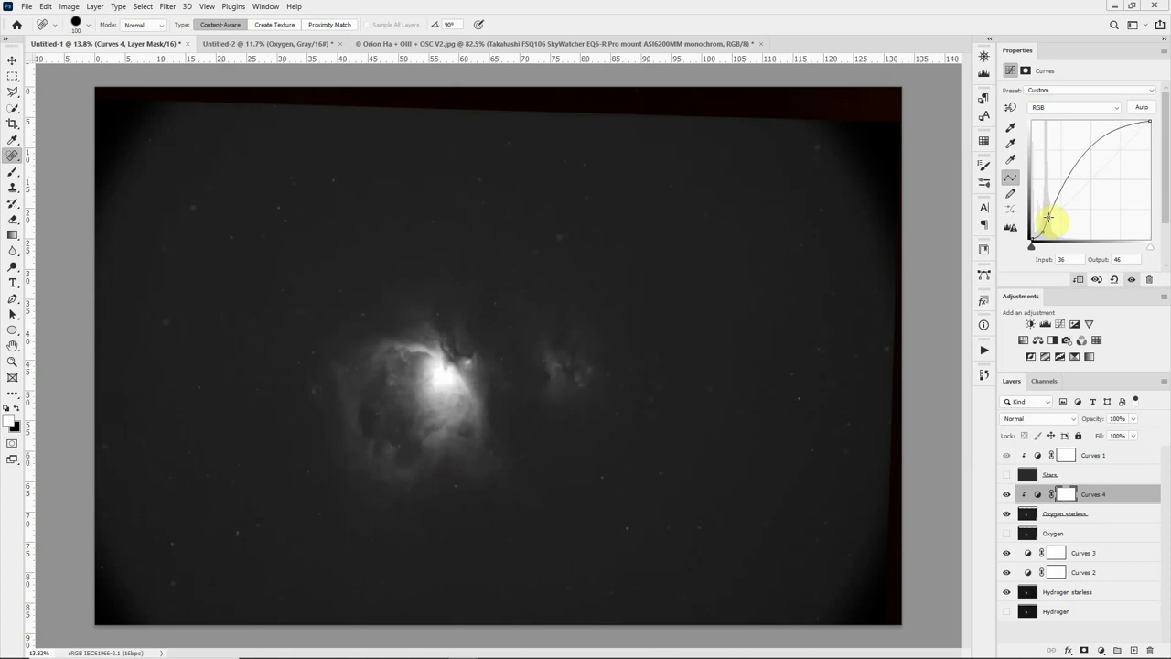
pyautogui.scroll(5, 253, 399)
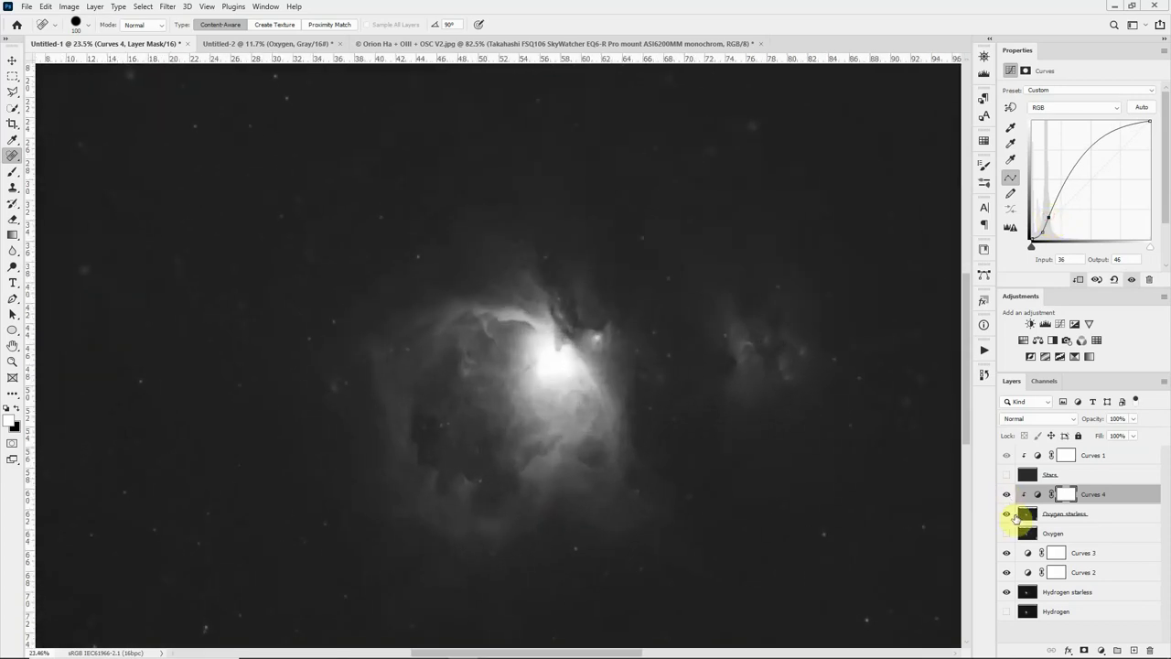
# - On Oxygen starless, spot-heal star remnants in the sky, along the bottom and inside the nebula
pyautogui.click(1018, 515)
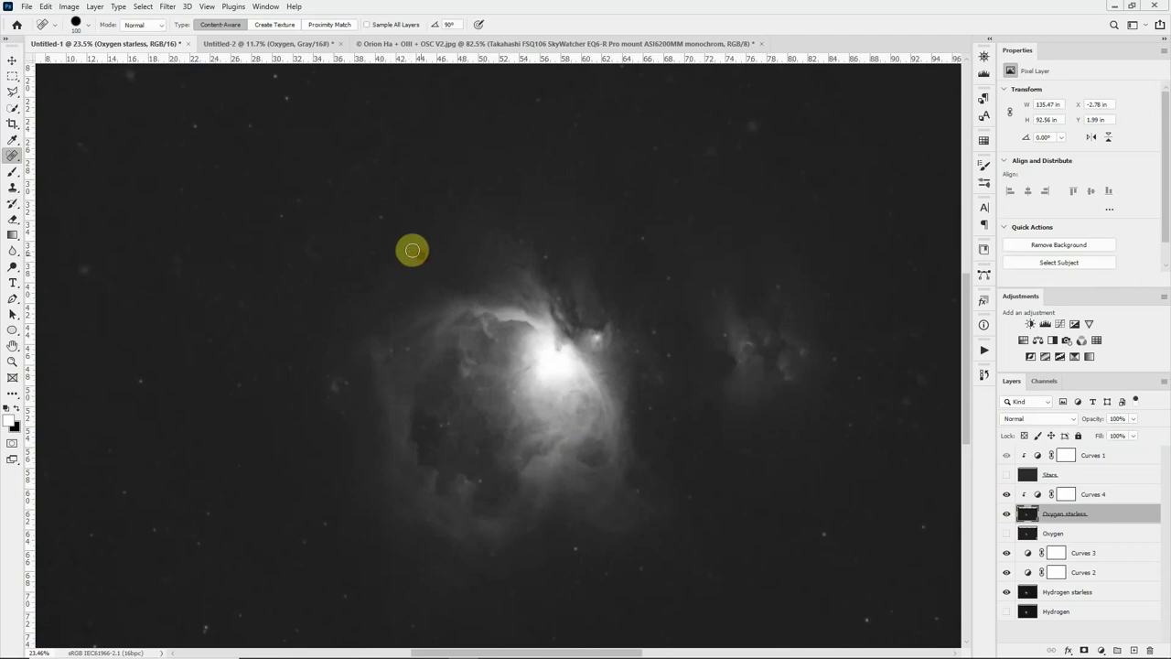
pyautogui.click(302, 193)
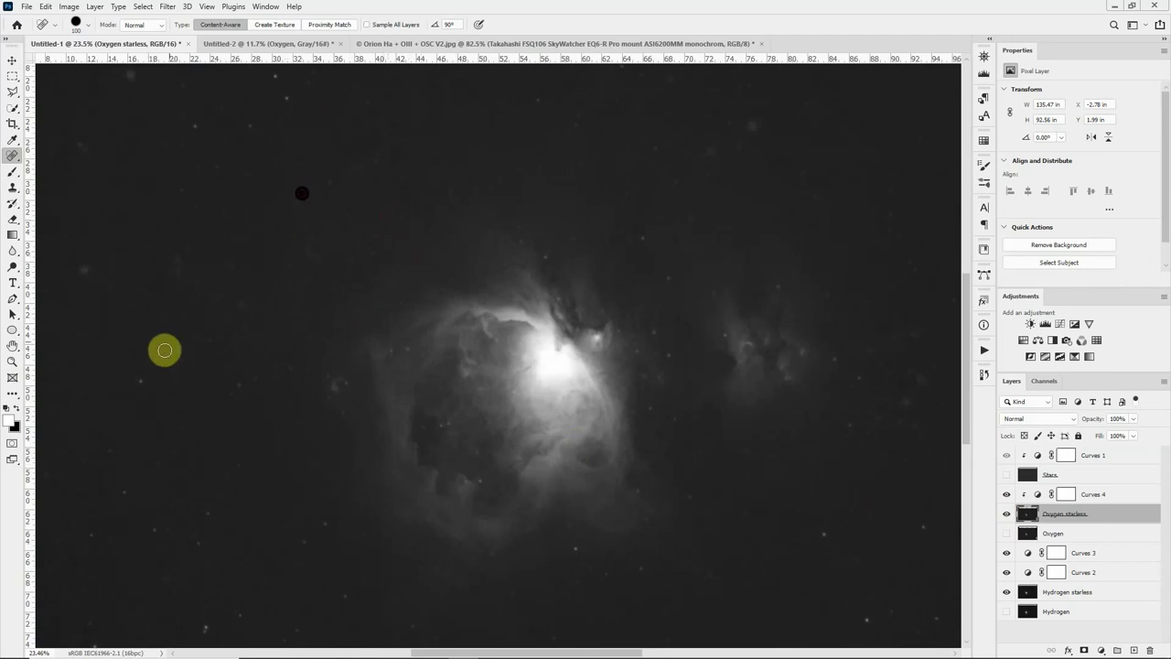
pyautogui.click(81, 267)
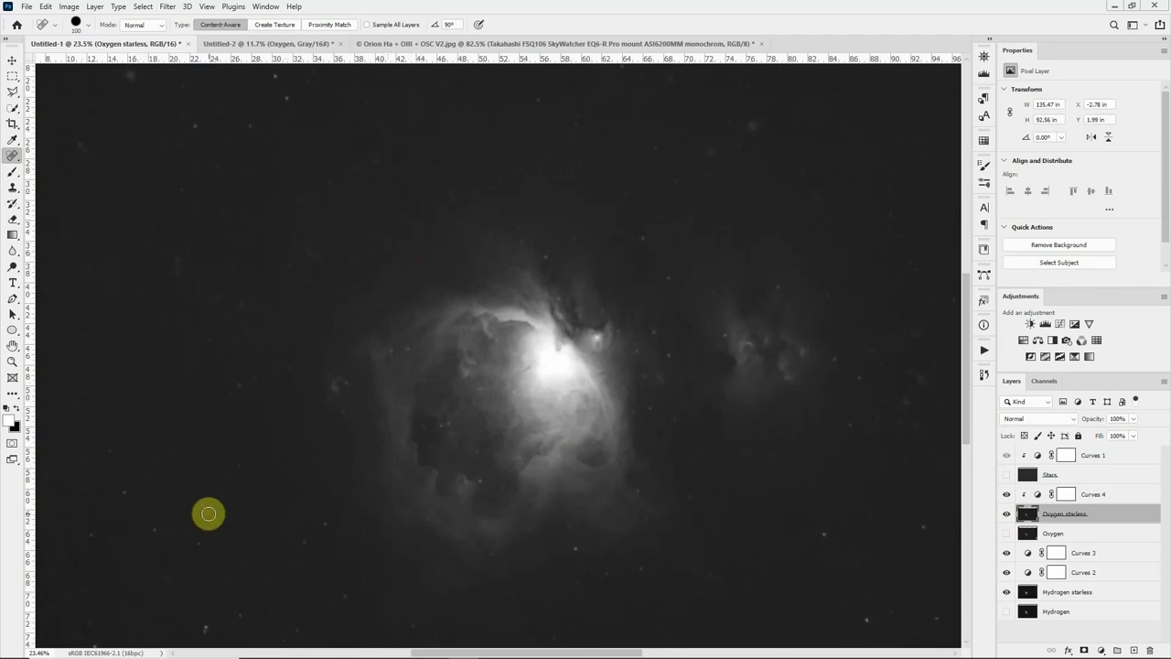
pyautogui.click(205, 627)
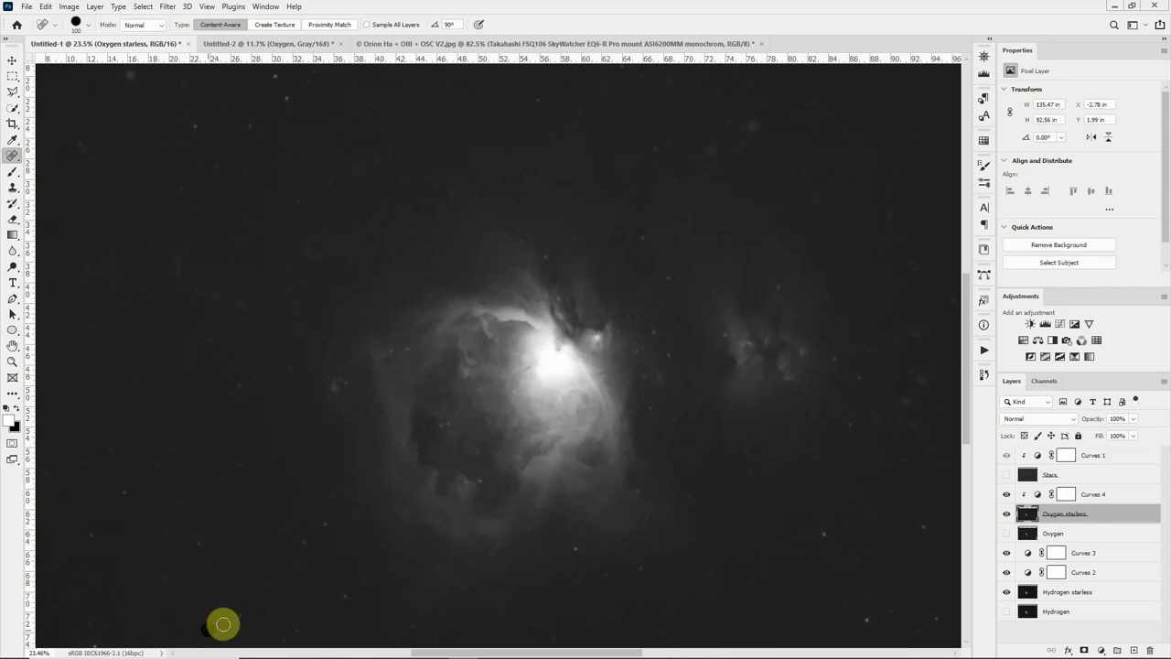
pyautogui.click(234, 620)
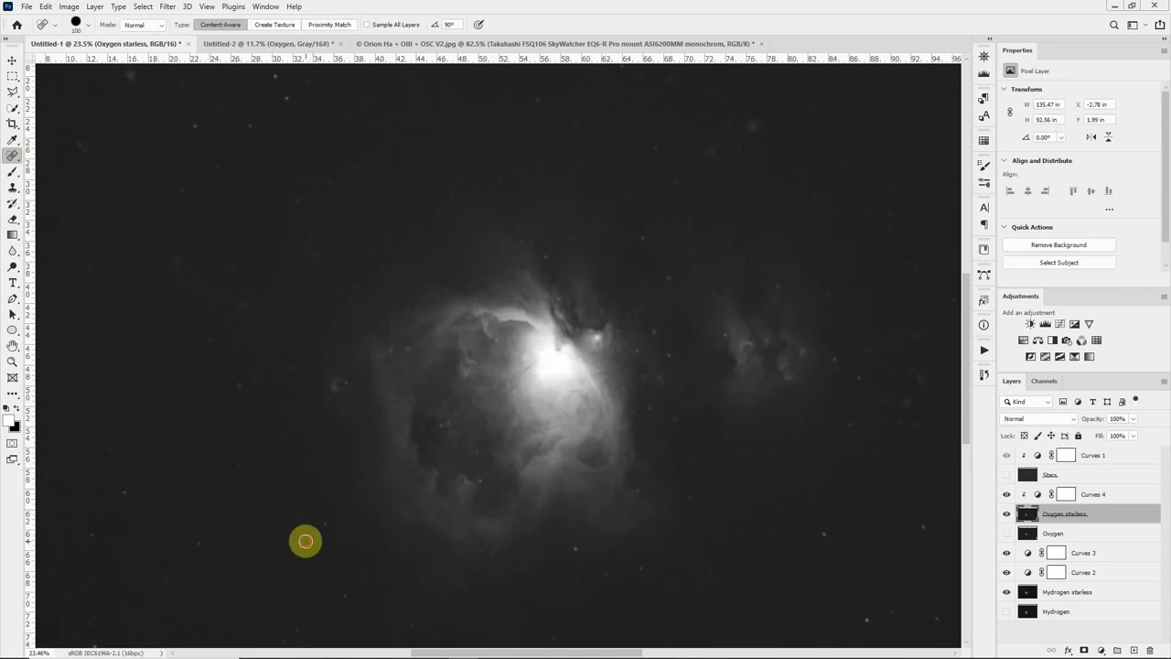
pyautogui.click(352, 592)
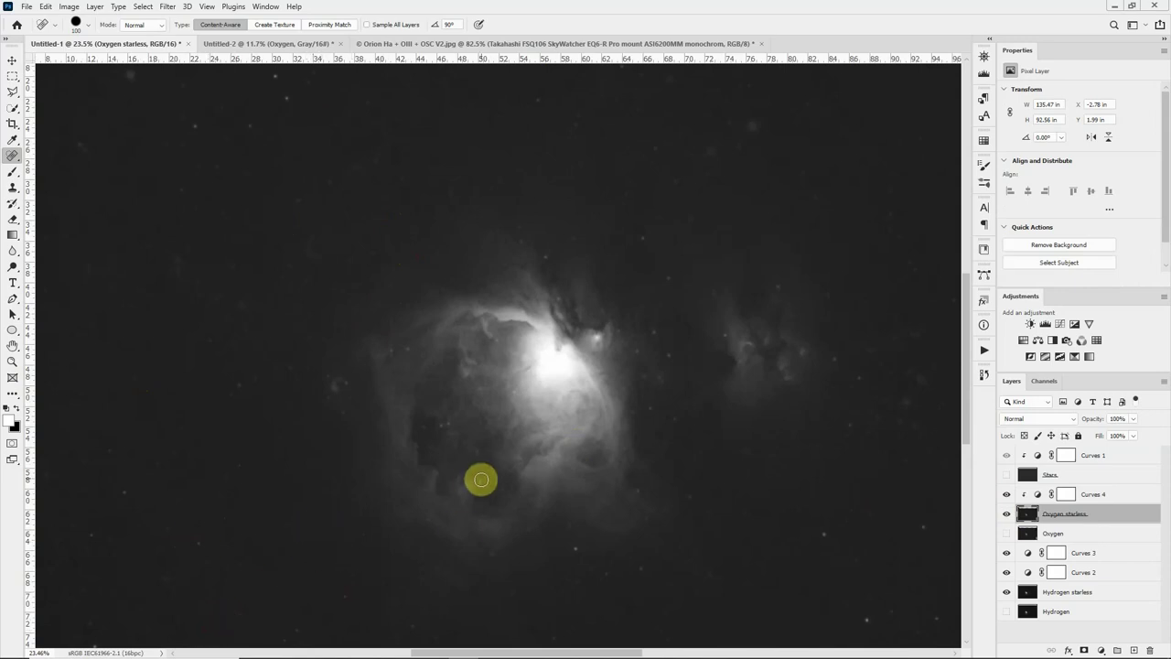
pyautogui.click(482, 479)
pyautogui.click(447, 423)
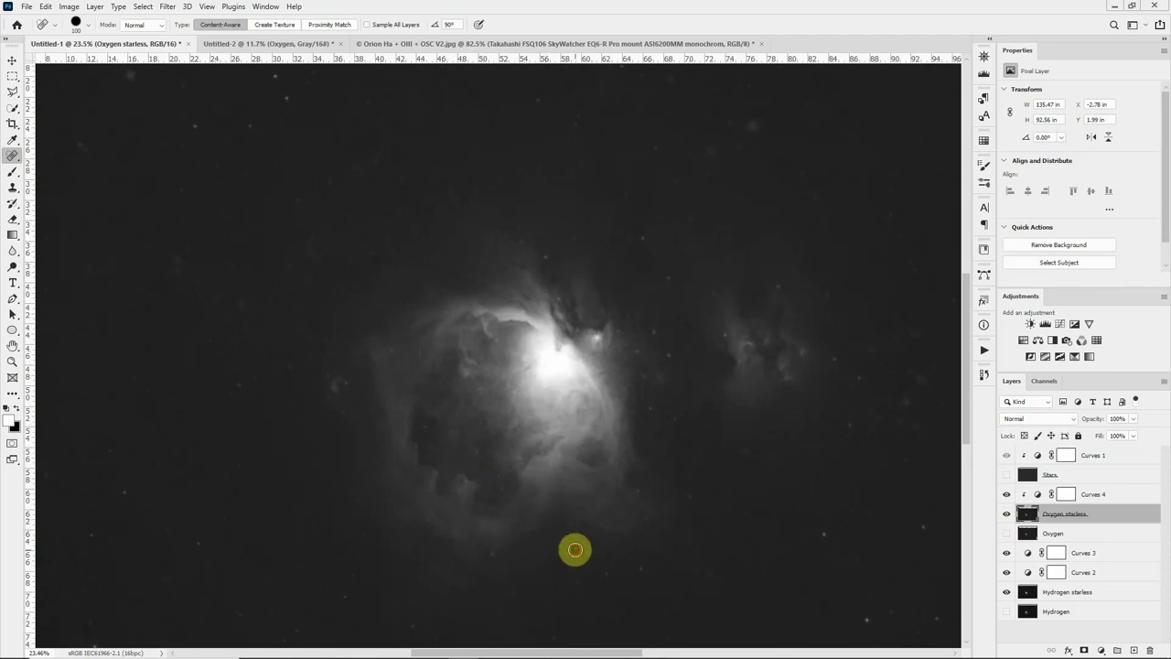
pyautogui.click(825, 533)
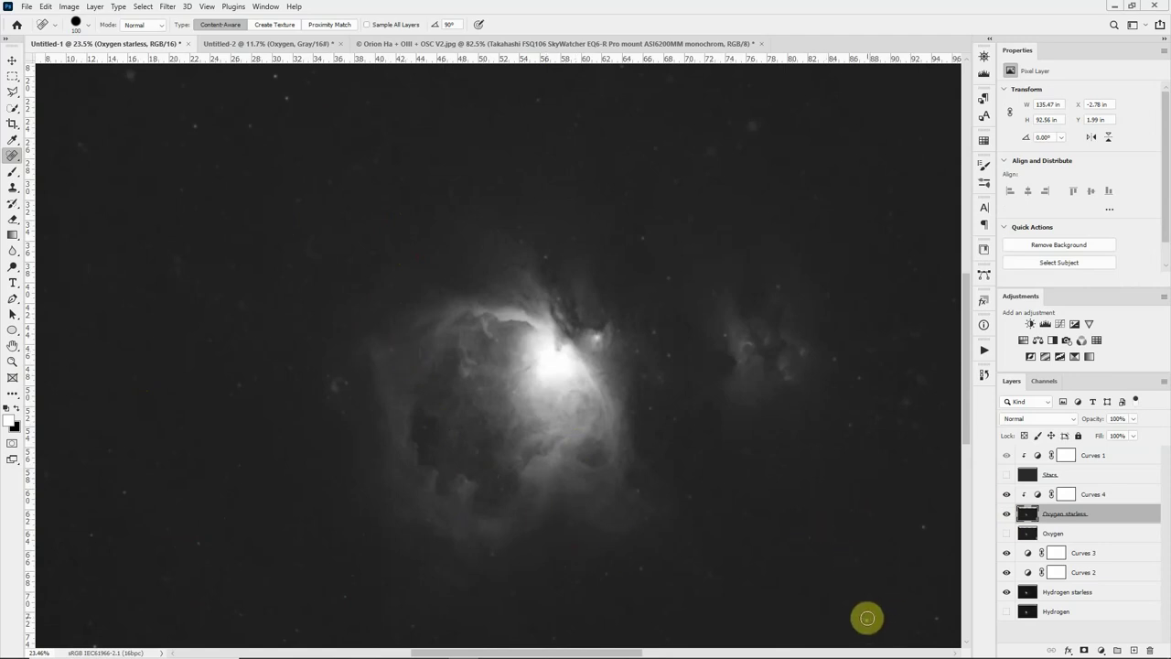
# - Spot-heal the remaining star remnants in the upper left and around the smaller nebula
pyautogui.click(201, 541)
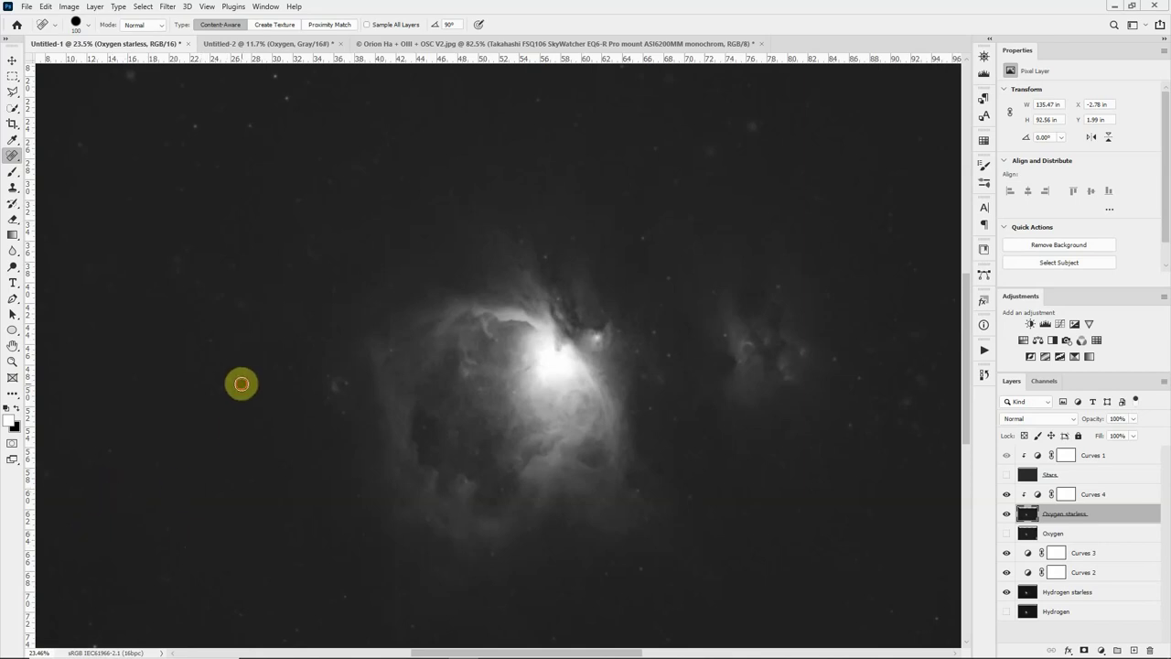
pyautogui.click(236, 296)
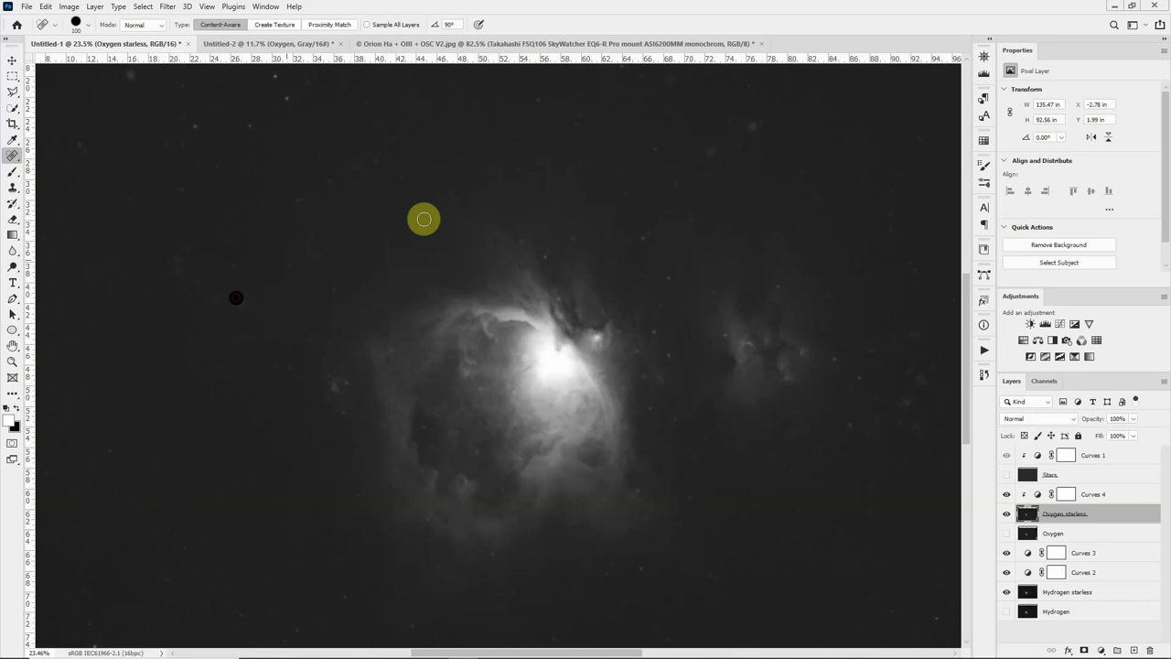
pyautogui.click(556, 301)
pyautogui.click(673, 355)
pyautogui.click(662, 379)
pyautogui.click(652, 405)
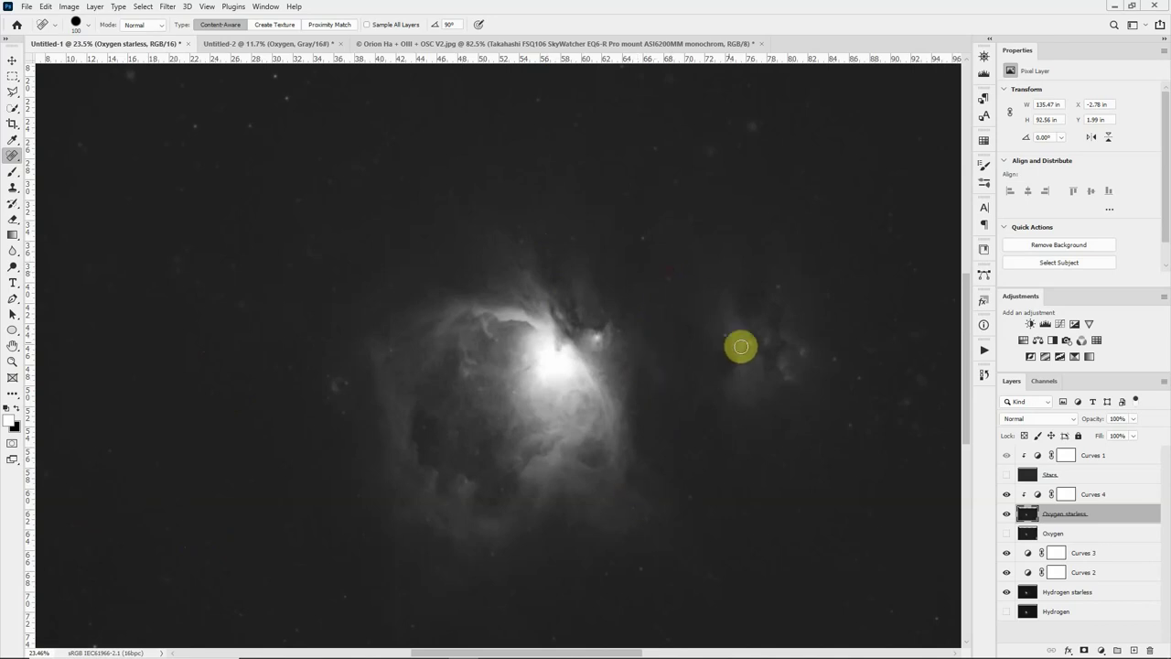
pyautogui.click(719, 333)
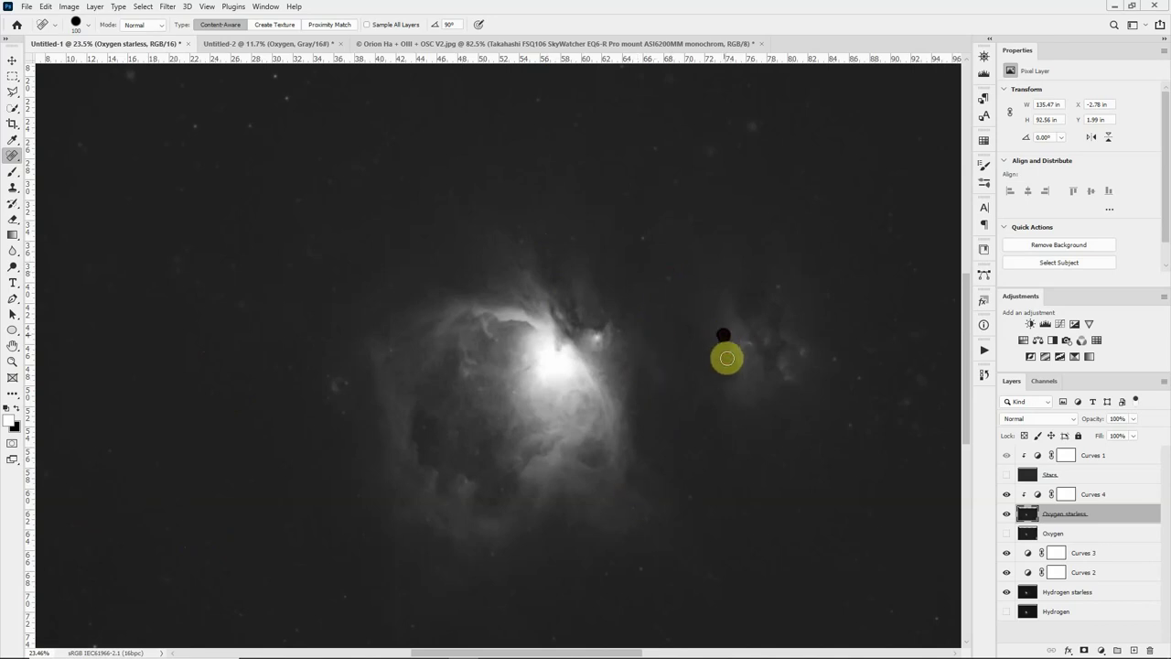
pyautogui.click(834, 360)
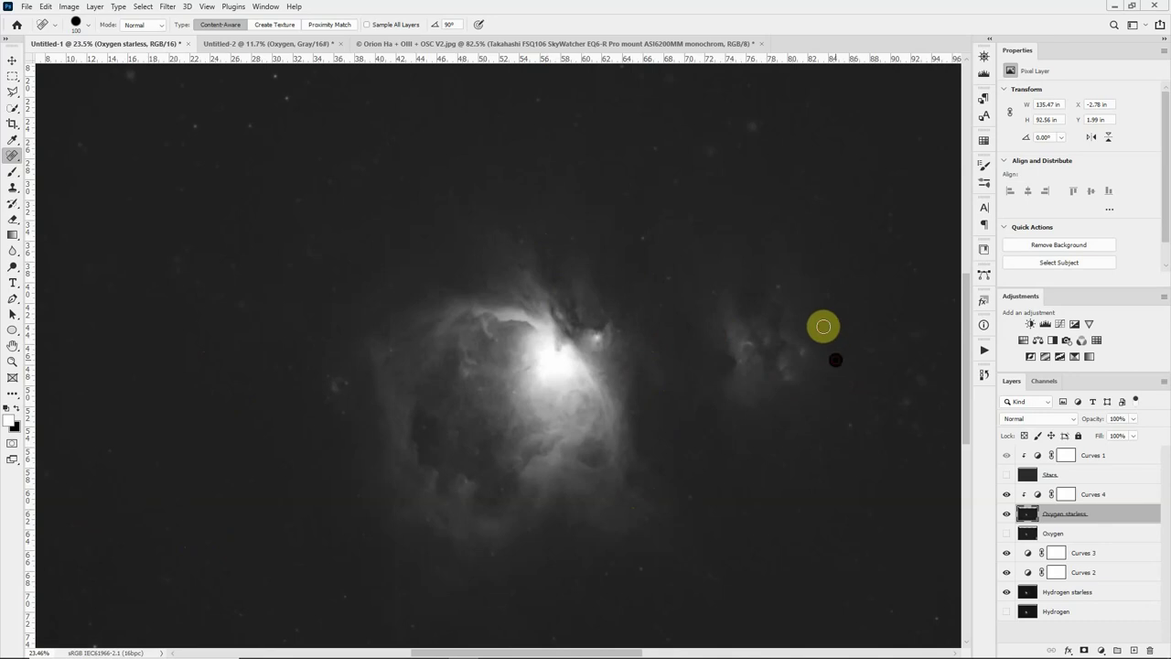
pyautogui.click(647, 240)
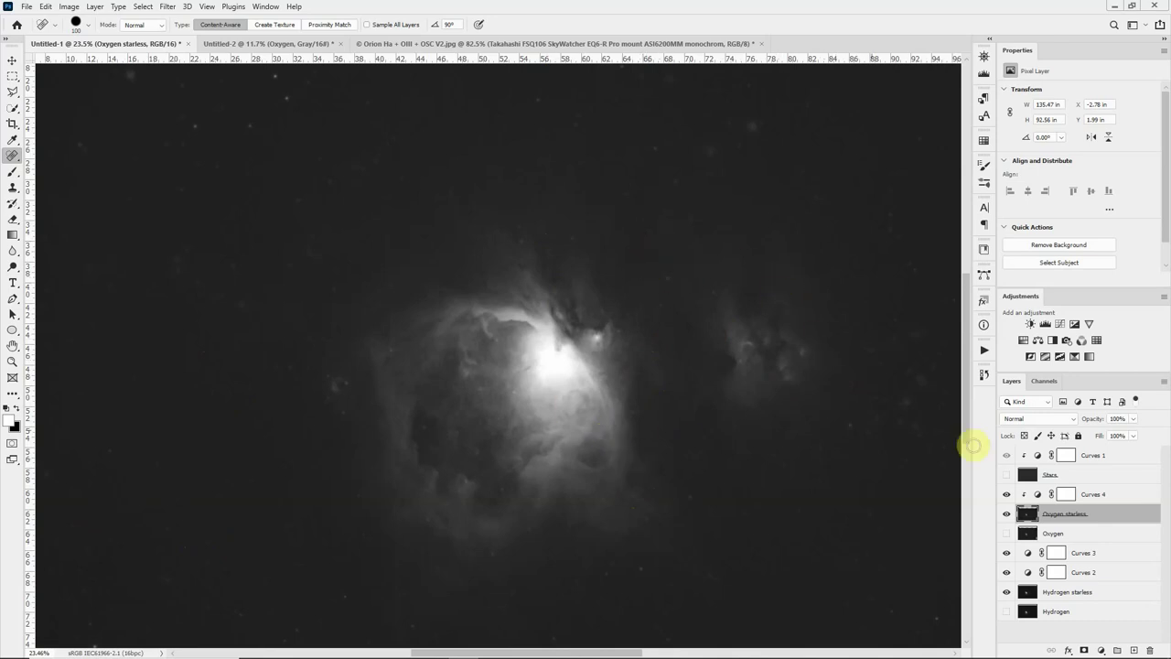
# - Add a Curves 5 clipped to the oxygen layer with Red output dropped to 0, tinting it teal
pyautogui.click(1039, 494)
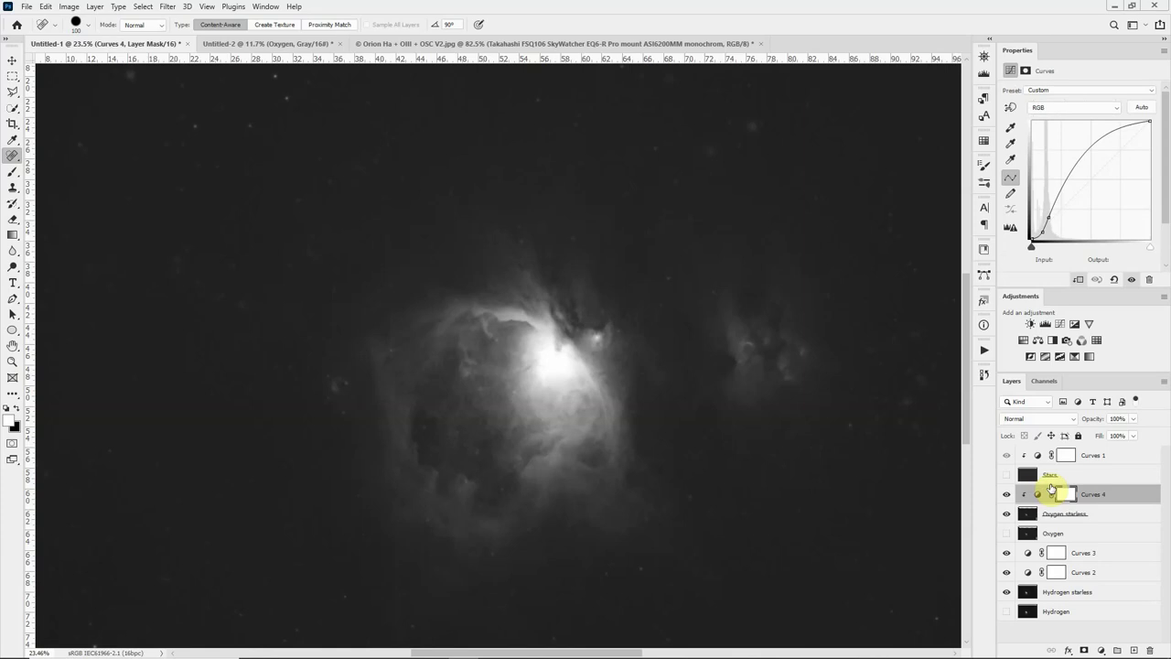
pyautogui.click(1073, 322)
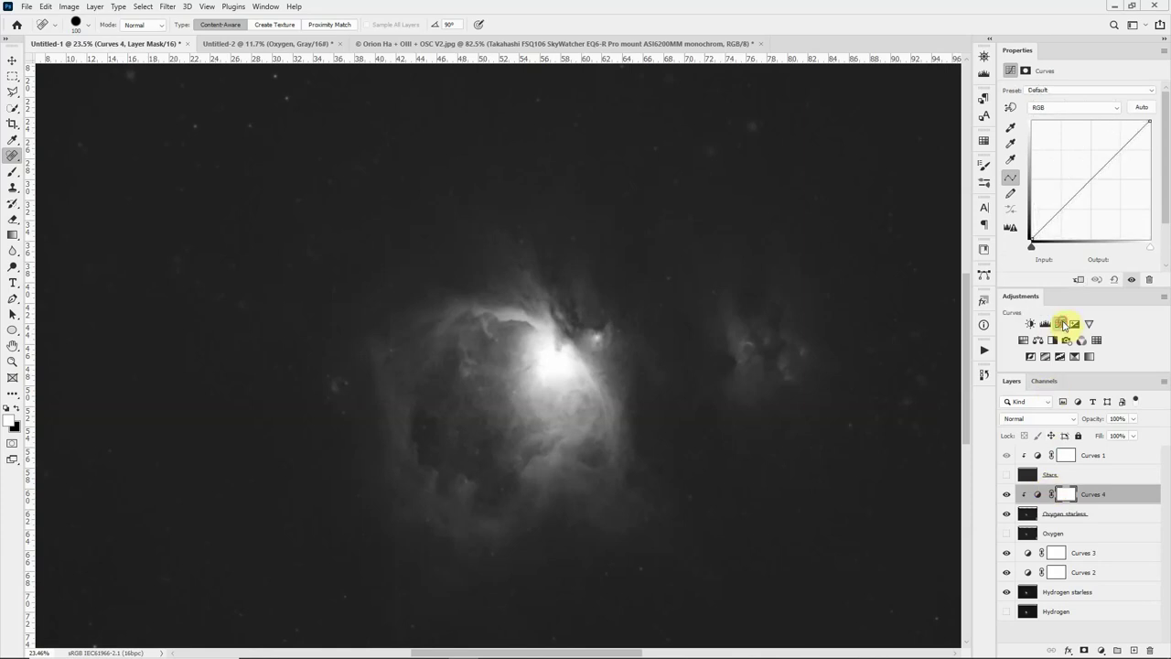
pyautogui.click(1081, 280)
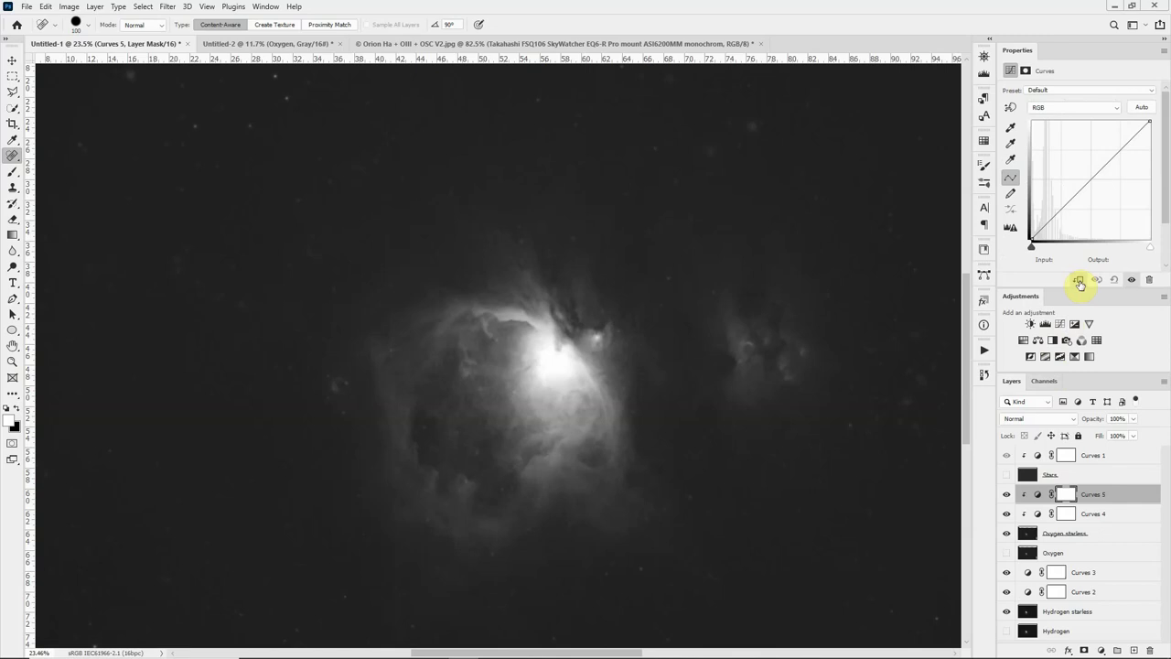
pyautogui.click(1096, 112)
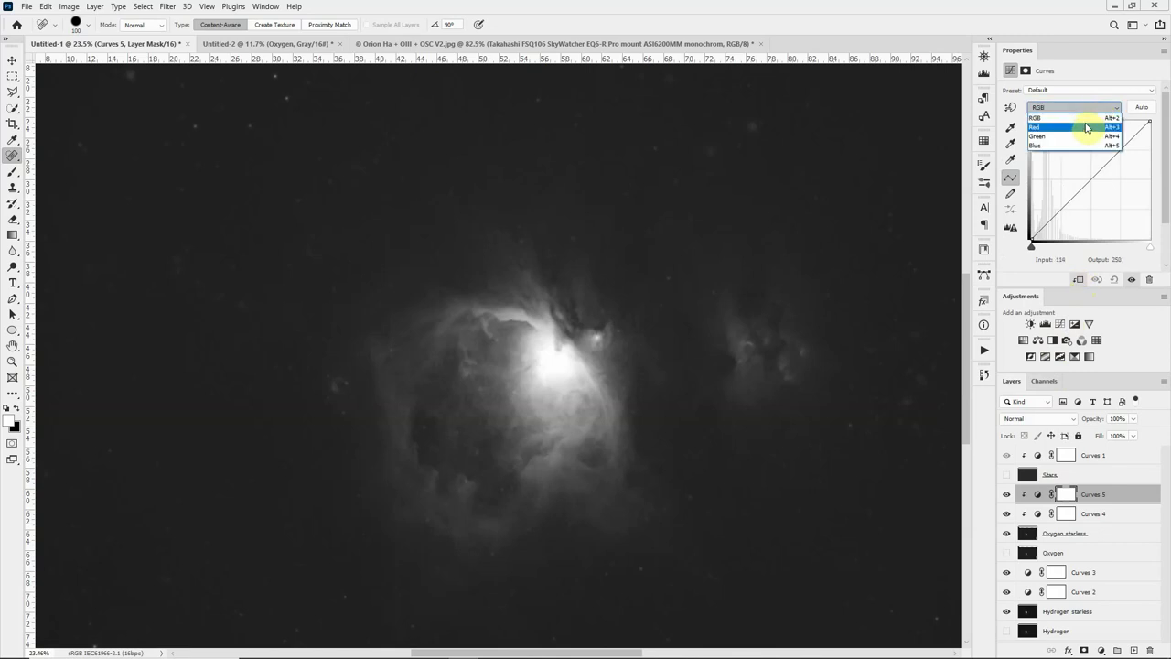
pyautogui.click(1085, 126)
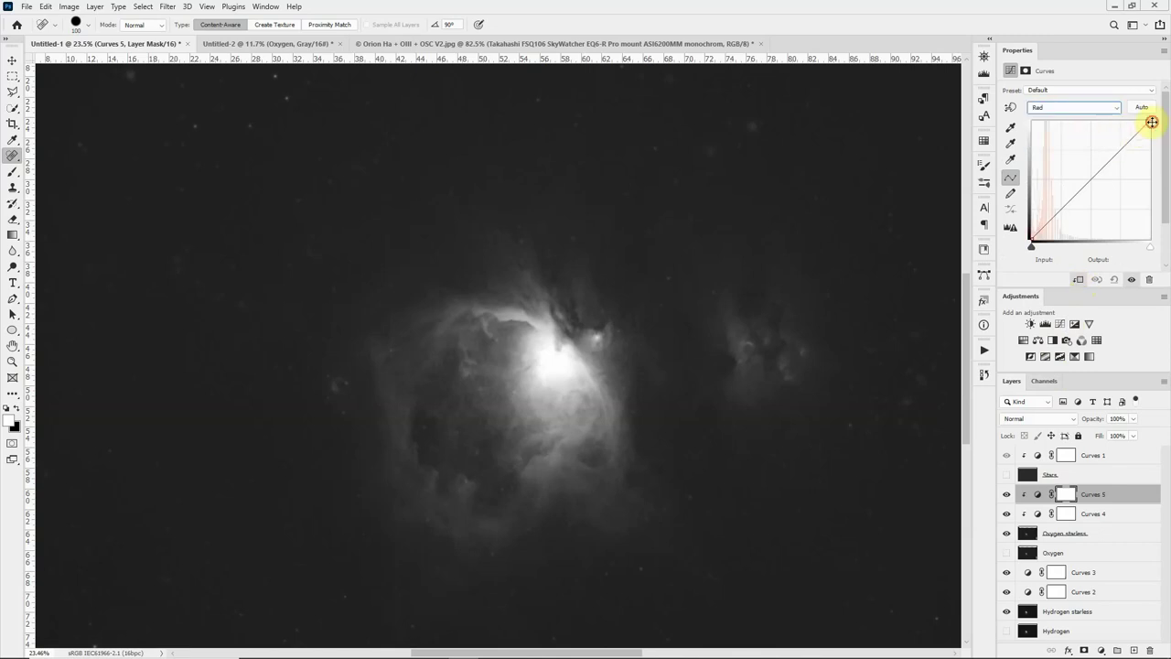
pyautogui.moveTo(1150, 124); pyautogui.dragTo(1168, 289)
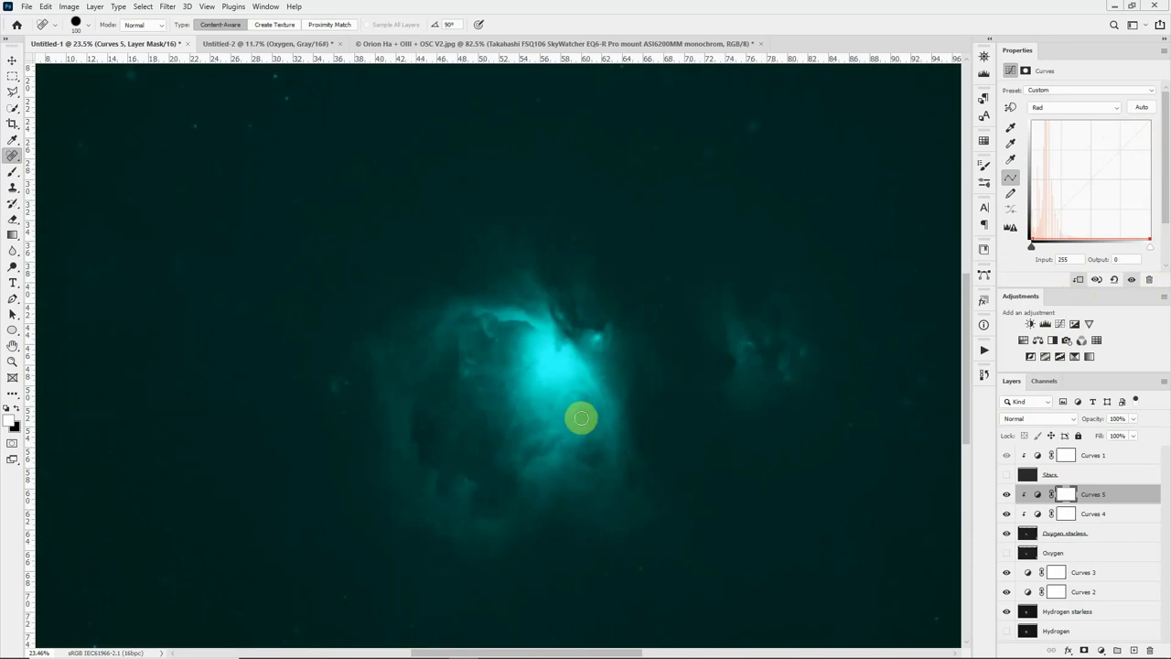
pyautogui.click(1062, 535)
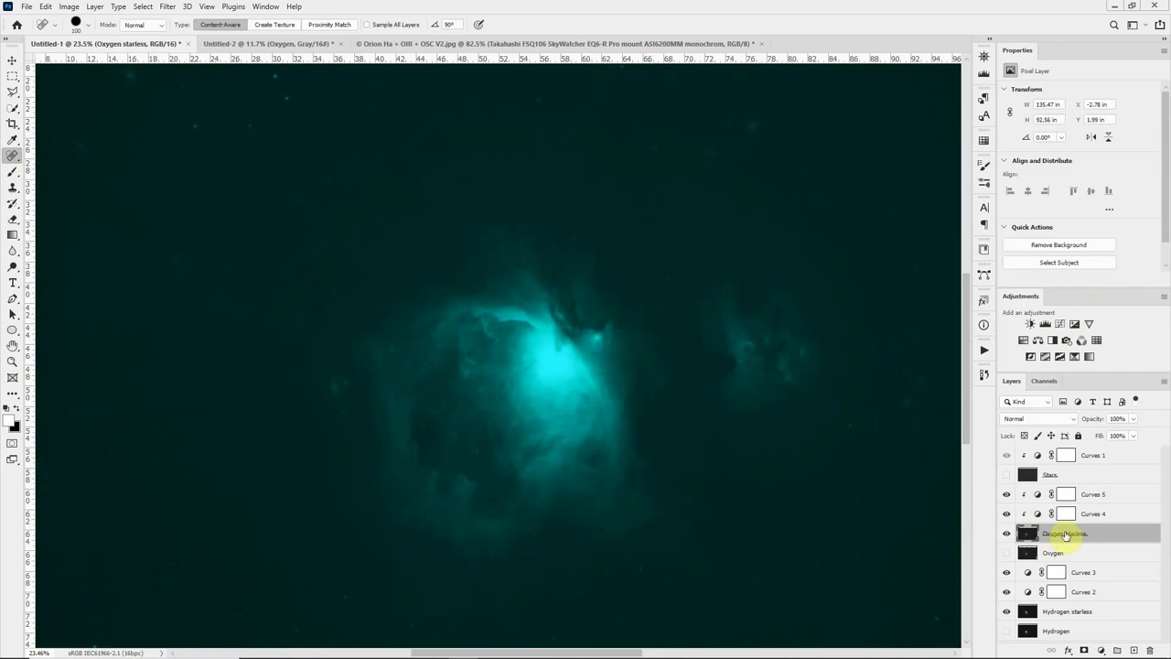
# - Set the Oxygen starless layer's blend mode to Lighten to merge it with the red hydrogen
pyautogui.click(1048, 419)
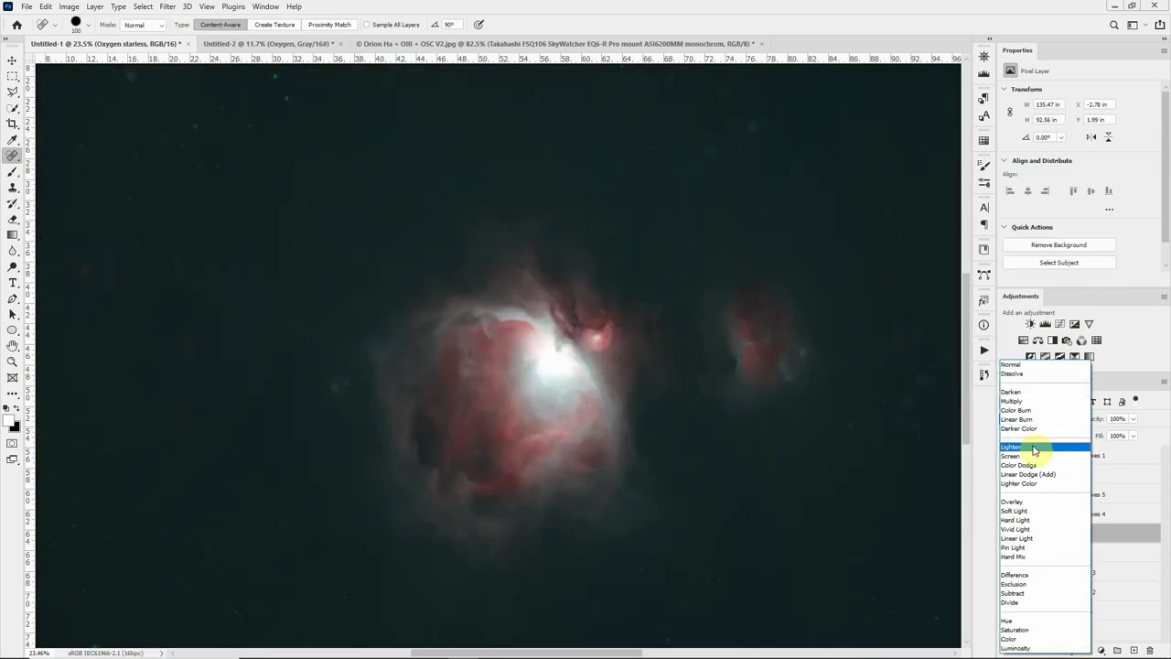
pyautogui.click(1034, 447)
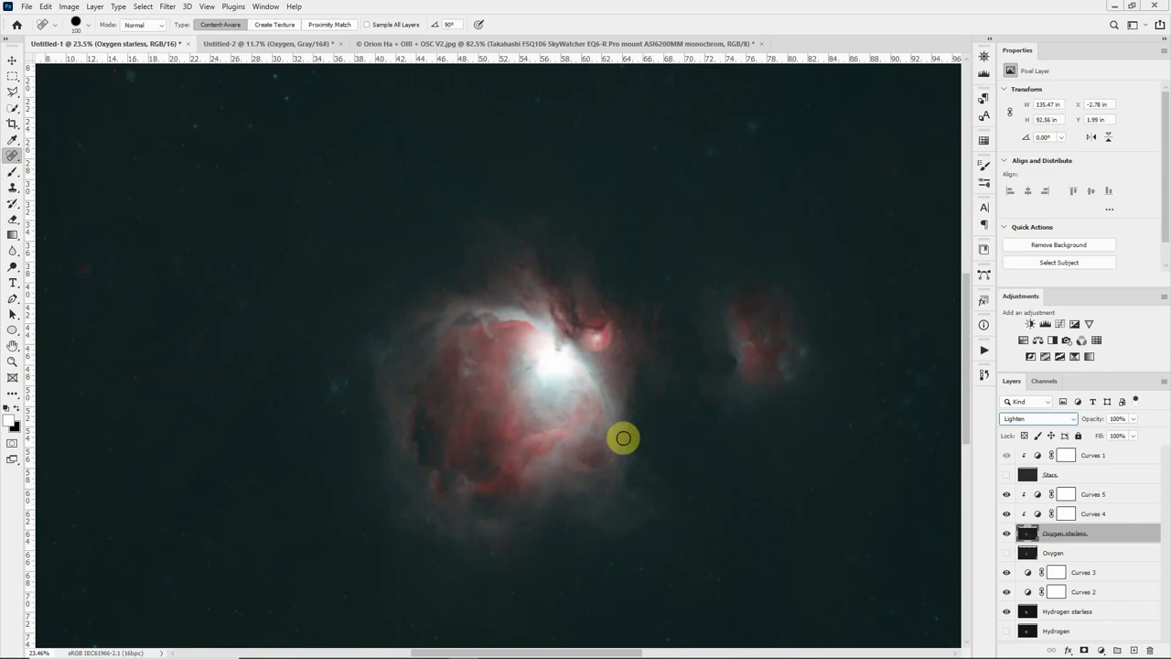
pyautogui.click(1054, 474)
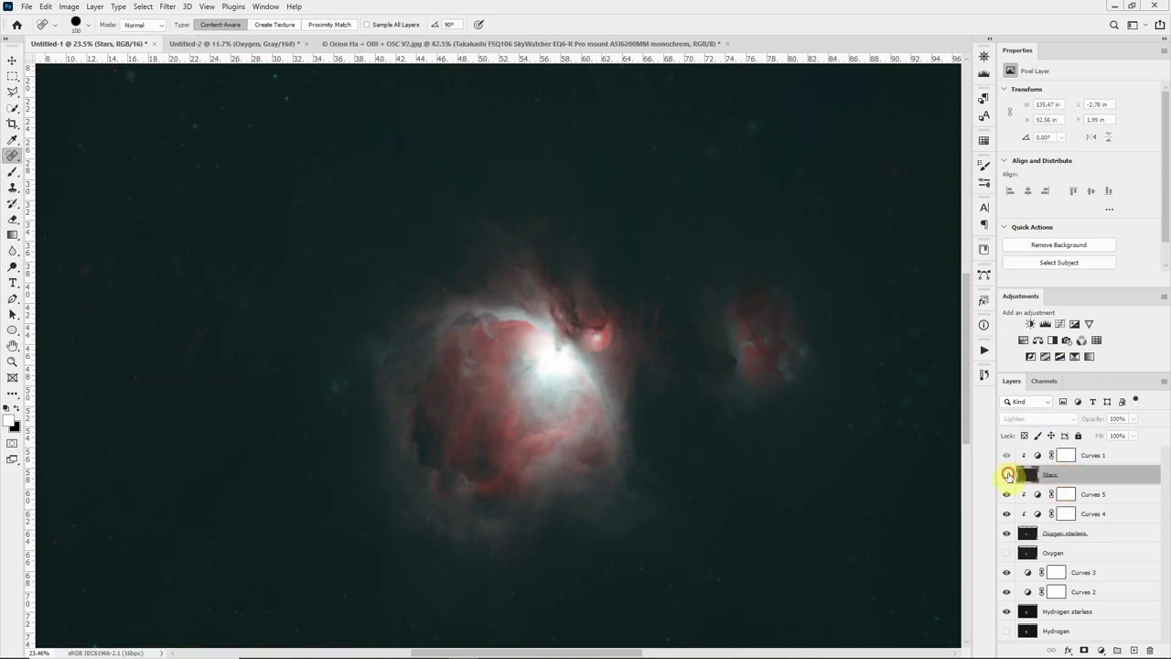
# - Make the Stars layer visible over the red-and-teal nebula, comparing with it hidden
pyautogui.click(1007, 475)
pyautogui.click(1008, 475)
pyautogui.click(1007, 474)
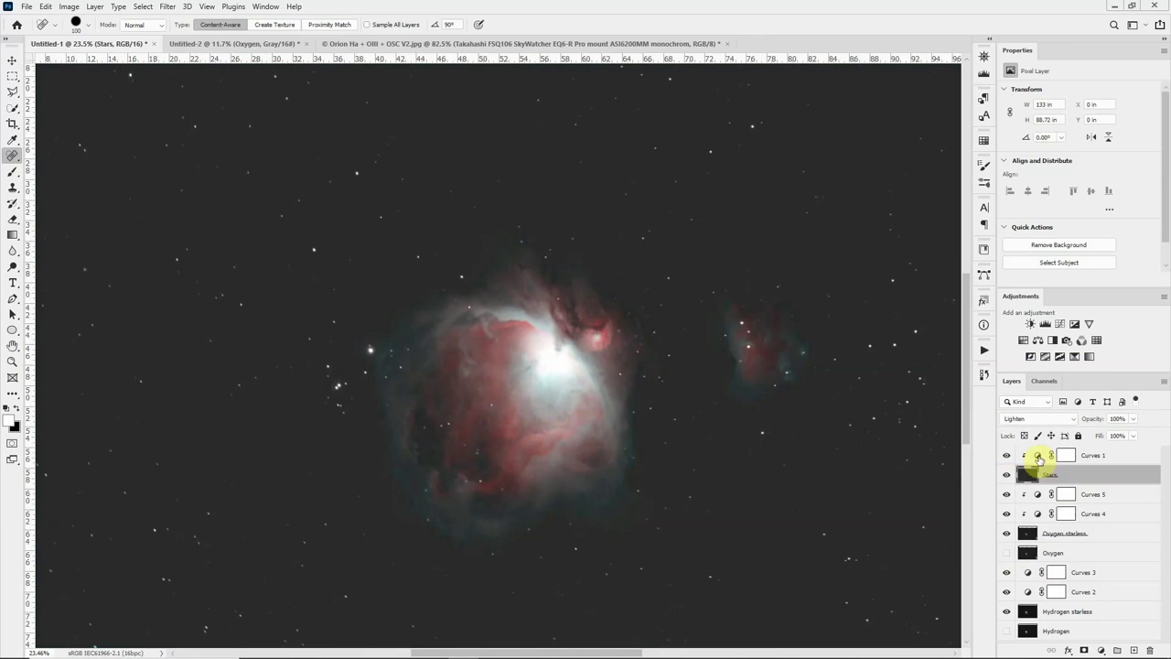
# - In Curves 1, clip blacks at input 27 and lift 76 to 86 to darken the sky
pyautogui.click(1041, 459)
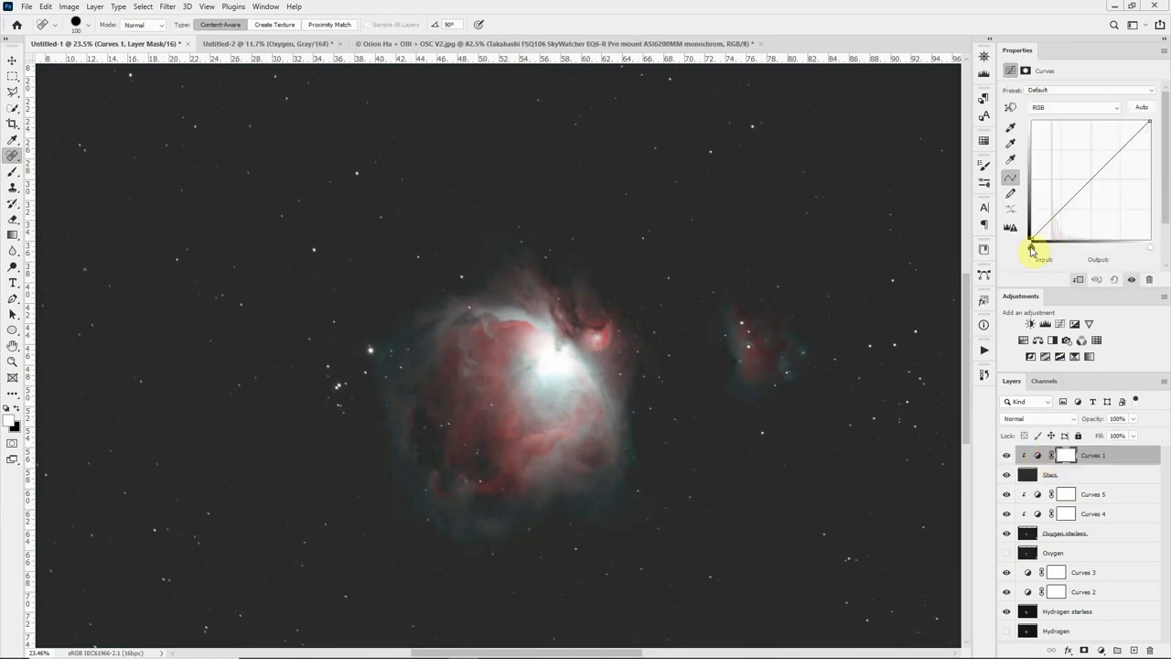
pyautogui.moveTo(1031, 245); pyautogui.dragTo(1044, 248)
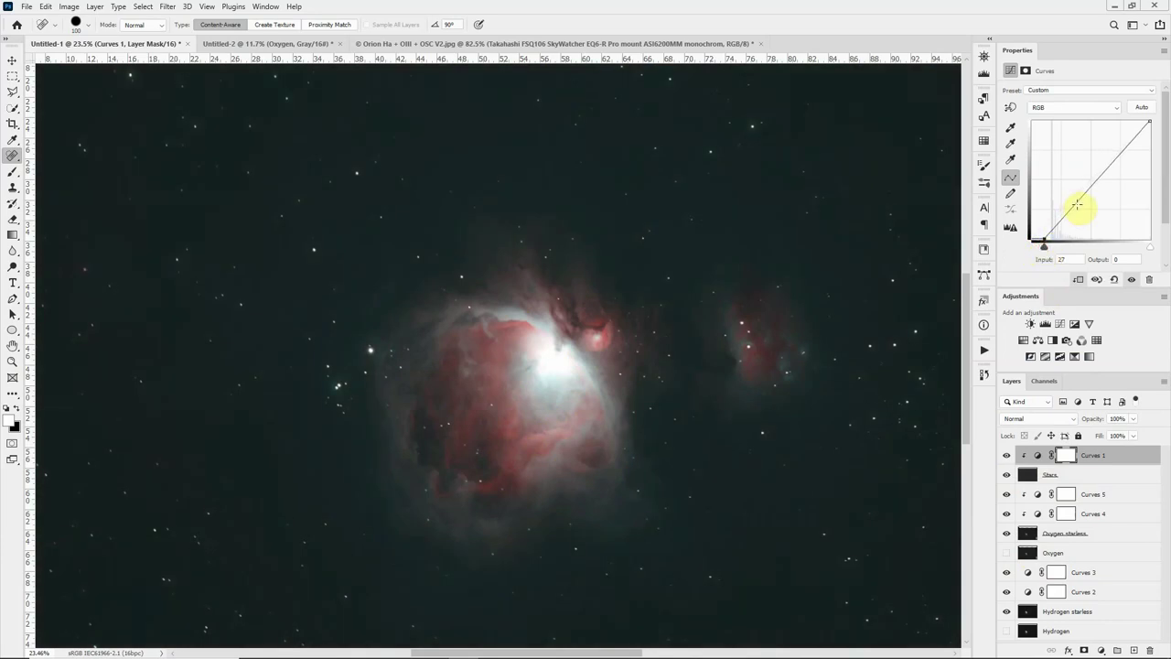
pyautogui.moveTo(1077, 205); pyautogui.dragTo(1067, 198)
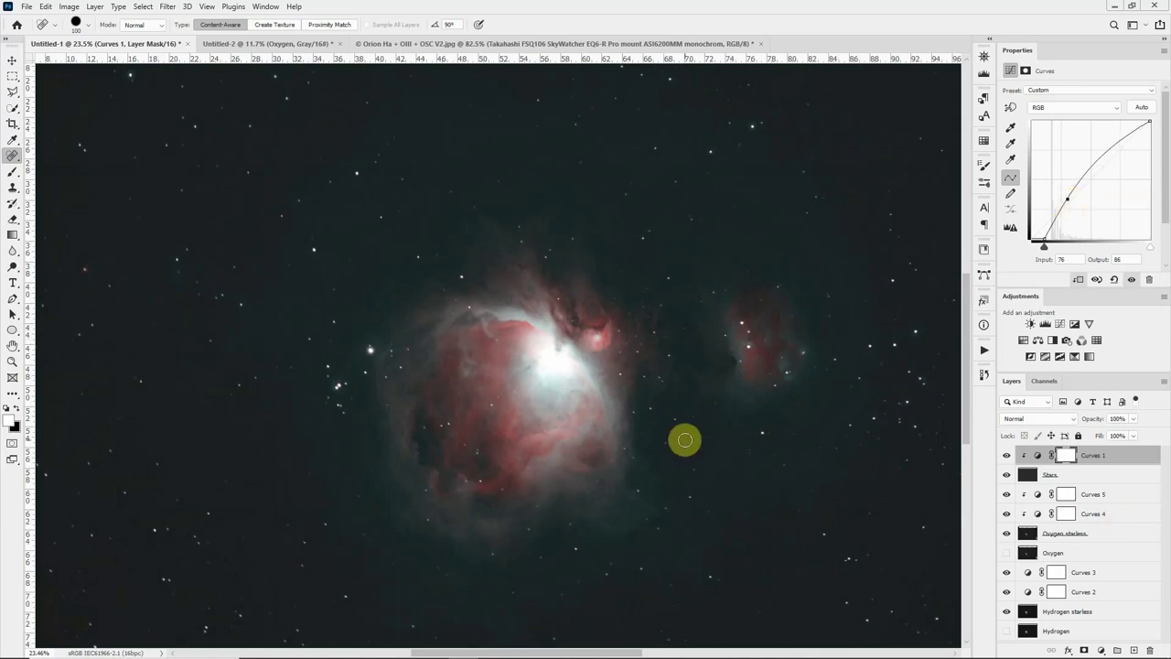
pyautogui.scroll(3, 729, 466)
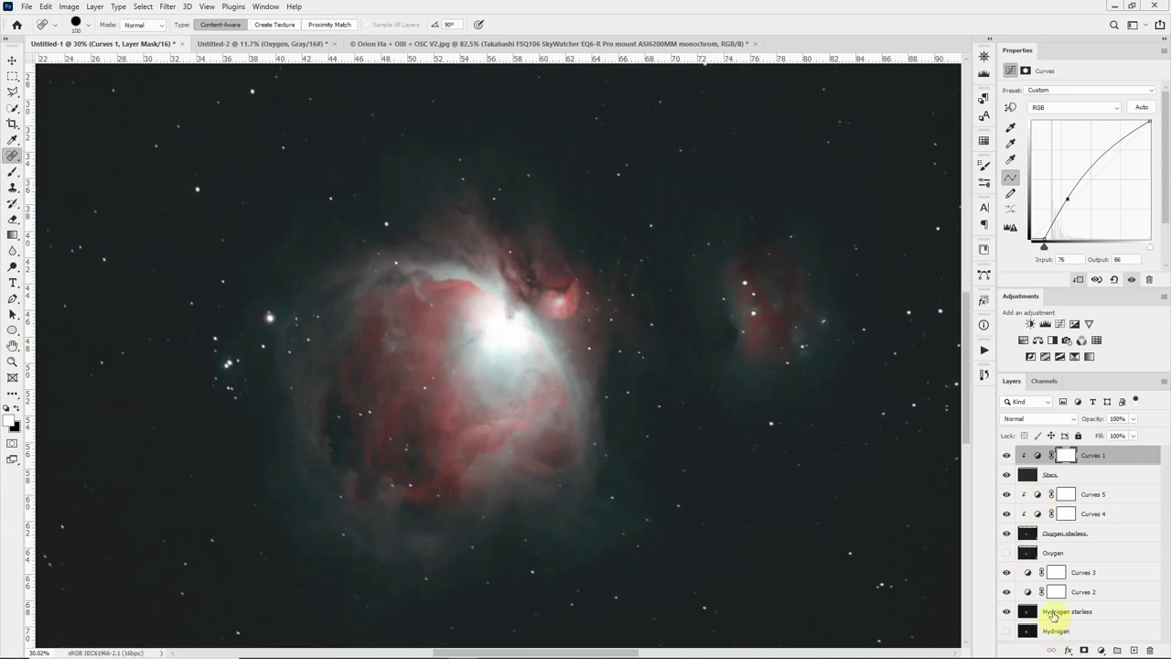
pyautogui.click(260, 401)
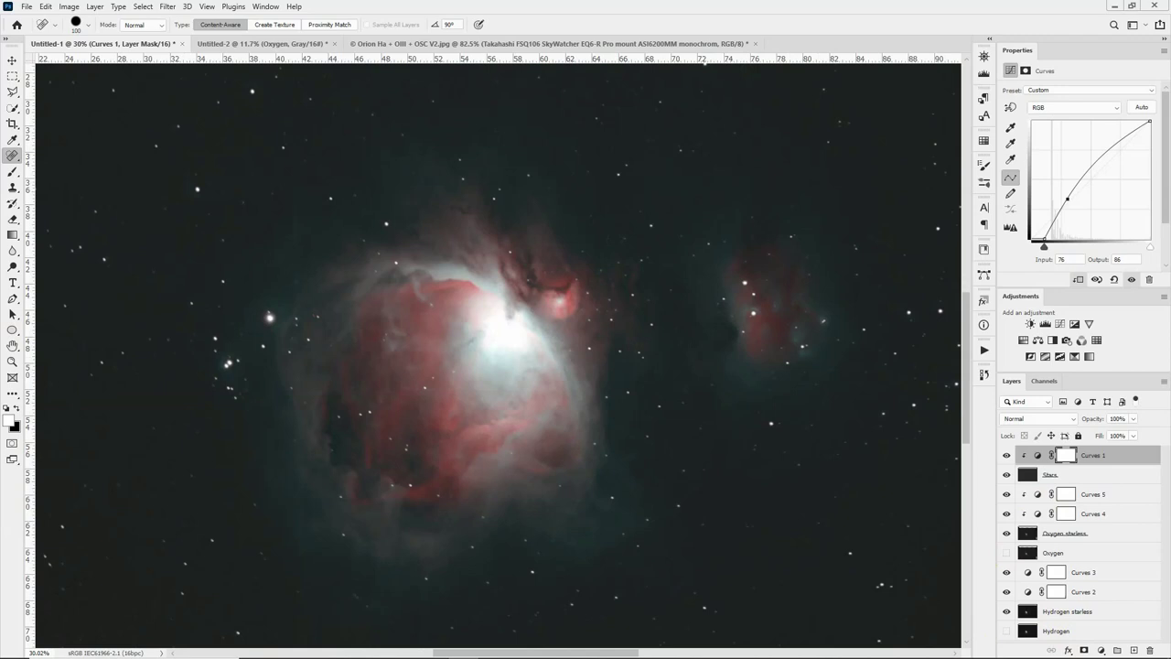